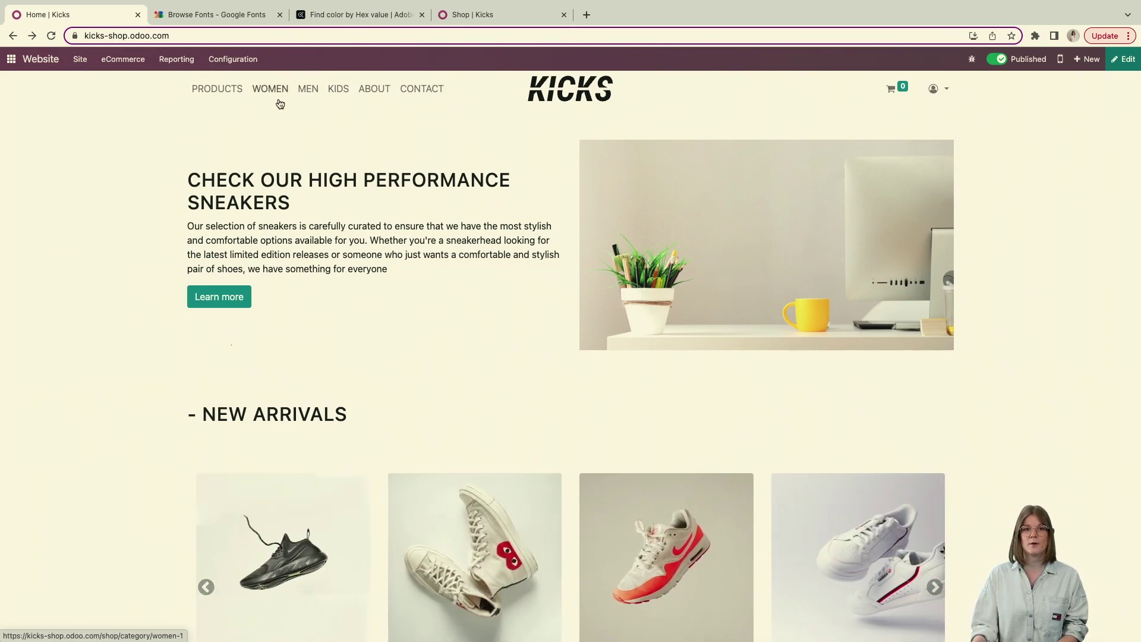
Switch to Google Fonts, search for "anto", open the Anton font and copy its page address.
{"action": "left_click", "coordinate": [236, 12]}
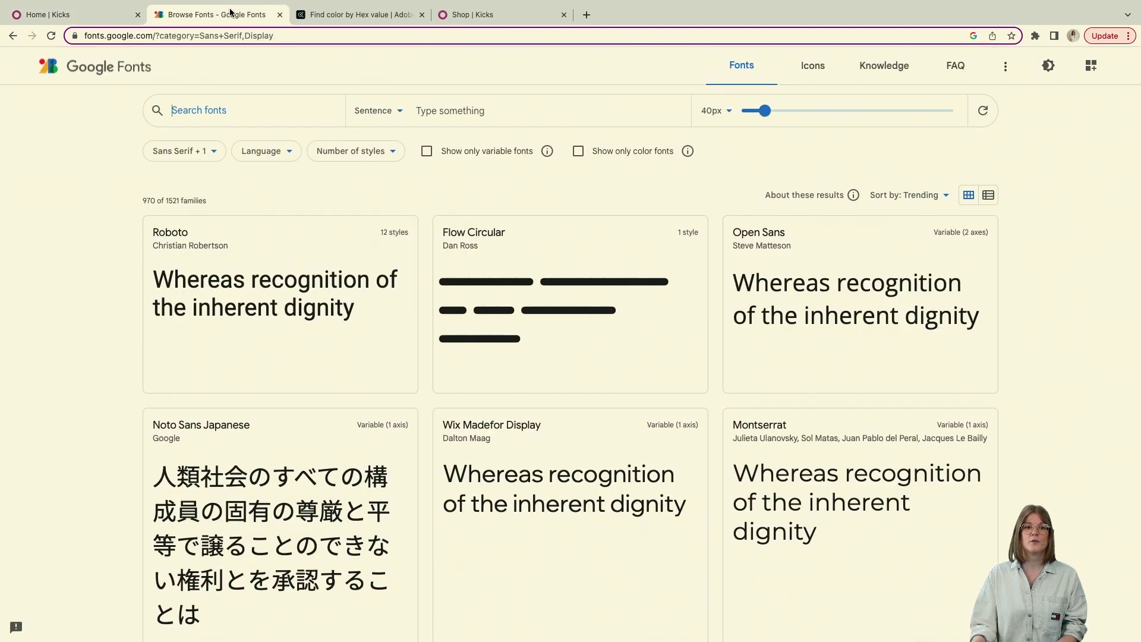
{"action": "left_click", "coordinate": [150, 100]}
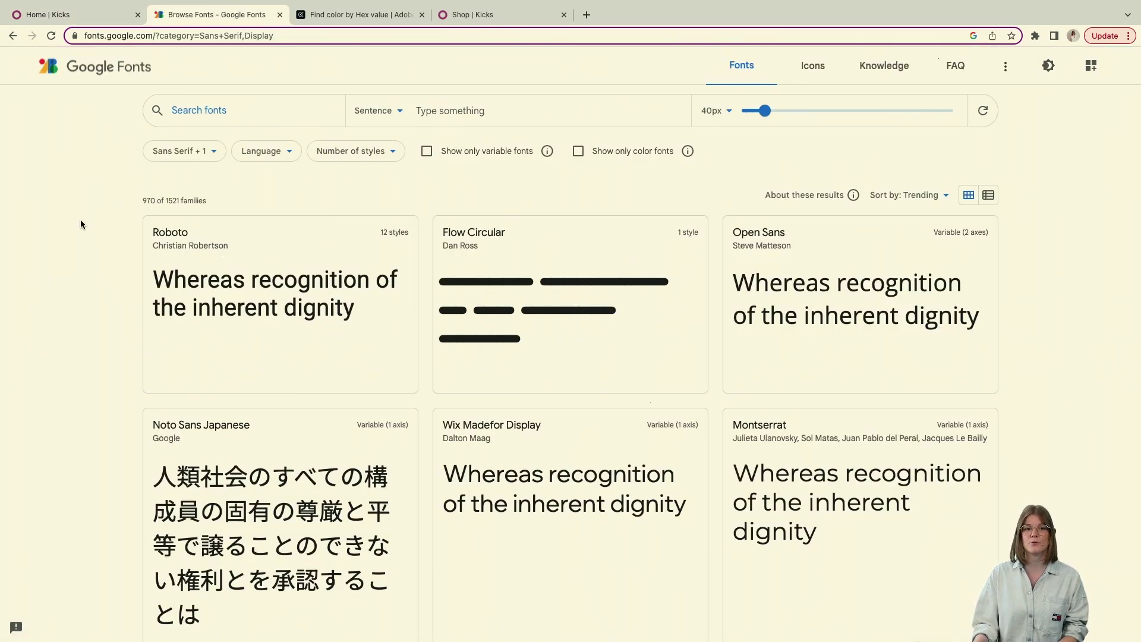
{"action": "type", "text": "anto"}
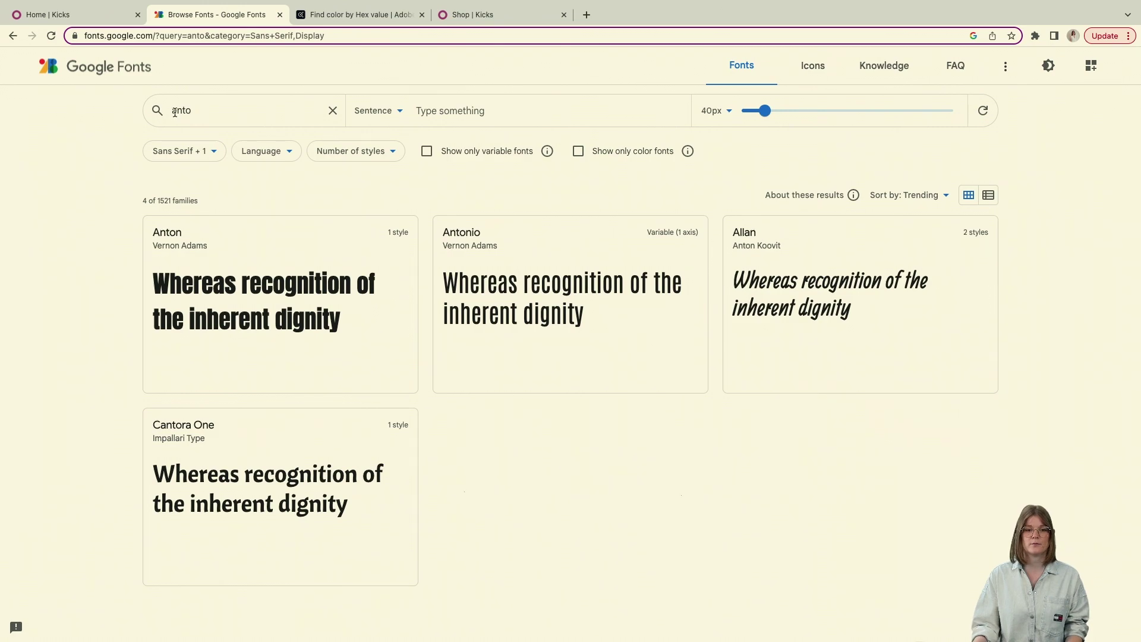
{"action": "left_click", "coordinate": [196, 300]}
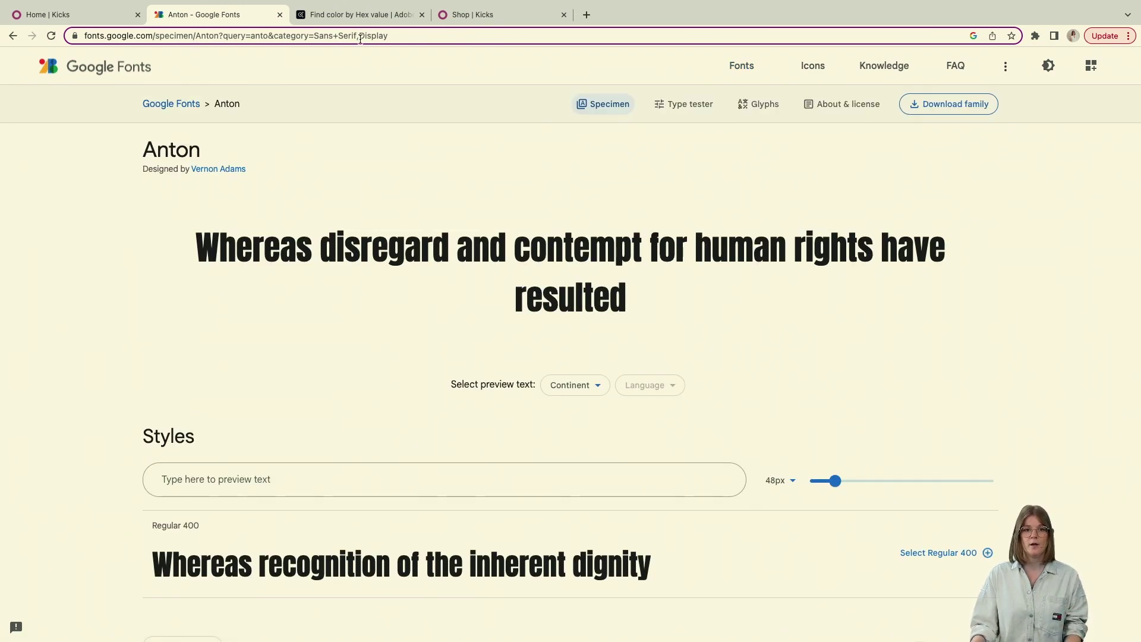
{"action": "left_click", "coordinate": [360, 37]}
{"action": "key", "text": "ctrl+c"}
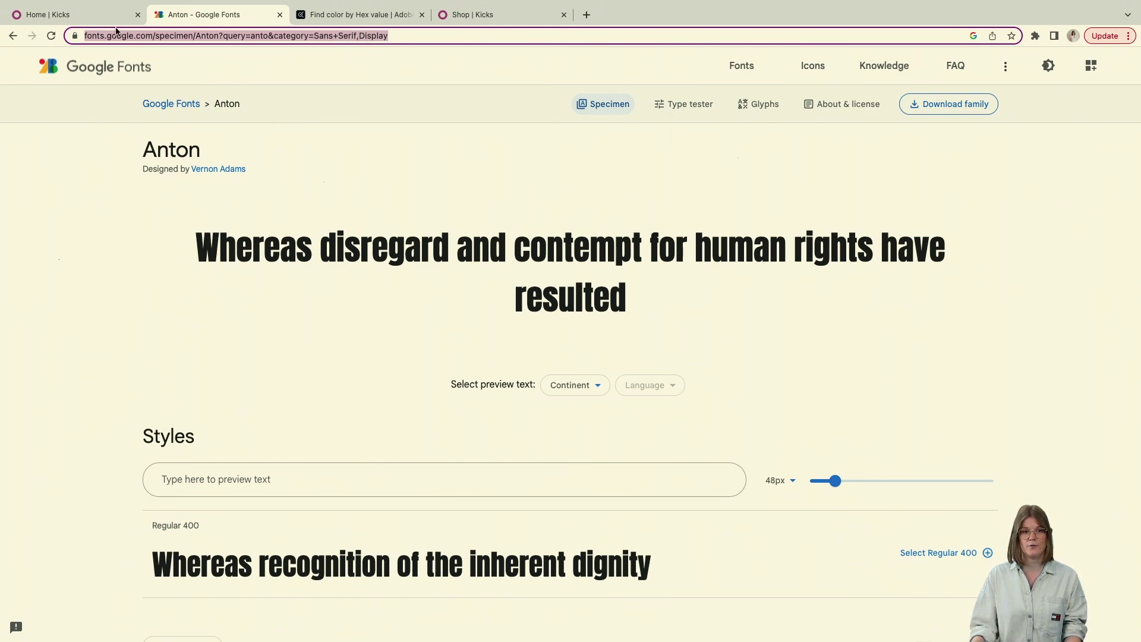
Back in the Odoo website editor, add Anton as a Google Font for the theme's headings using the copied address, then save and reload.
{"action": "left_click", "coordinate": [92, 15]}
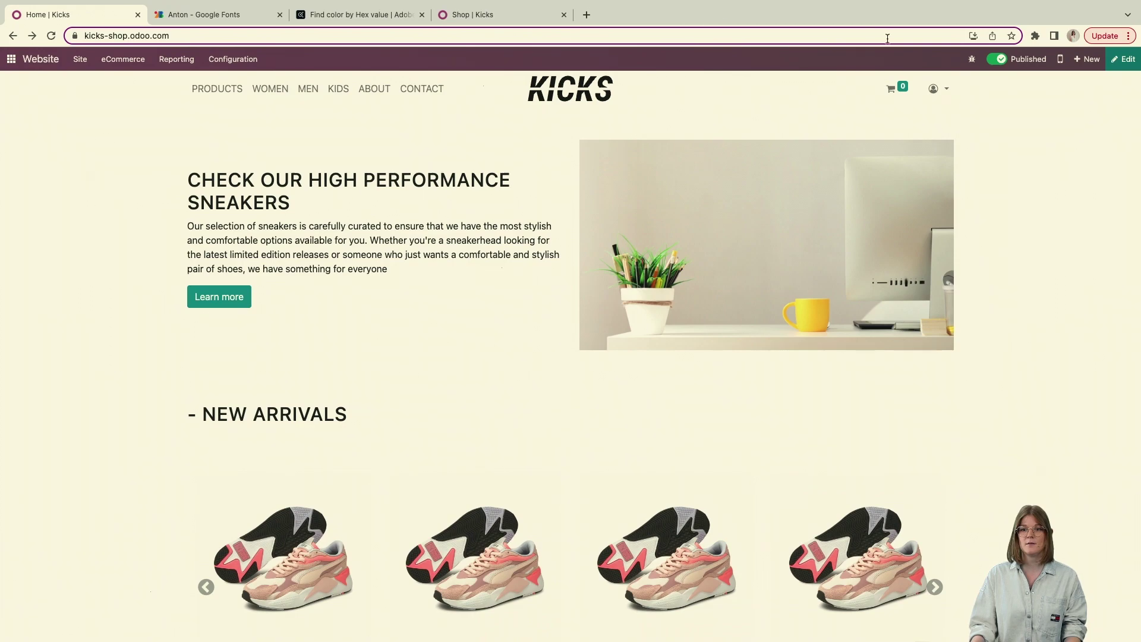
{"action": "left_click", "coordinate": [1127, 58]}
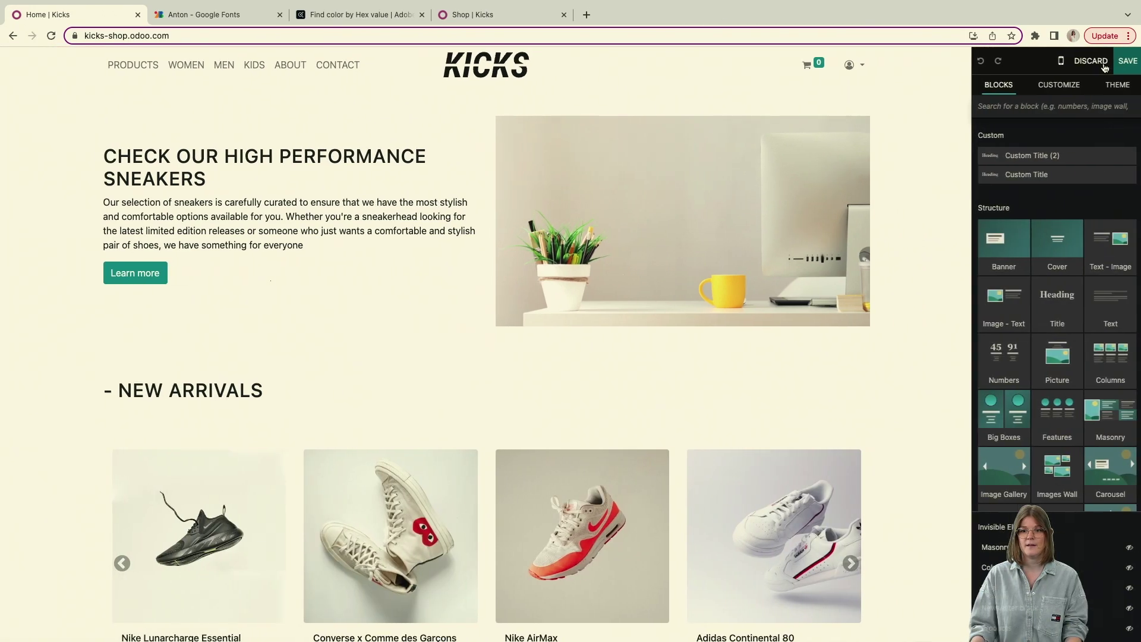
{"action": "left_click", "coordinate": [1118, 85]}
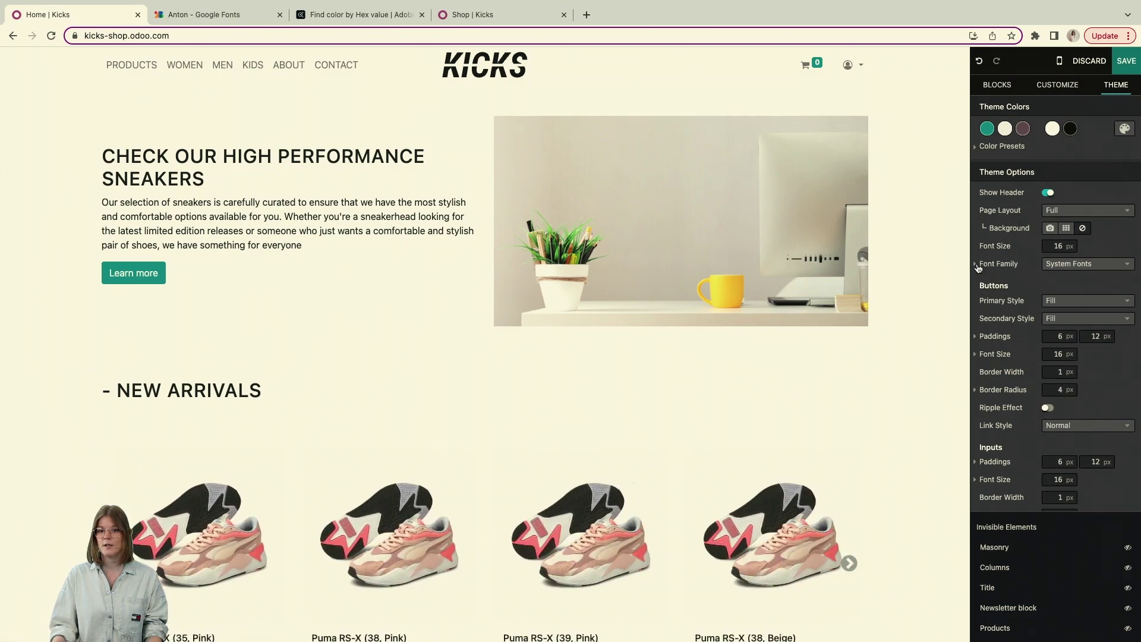
{"action": "left_click", "coordinate": [976, 266]}
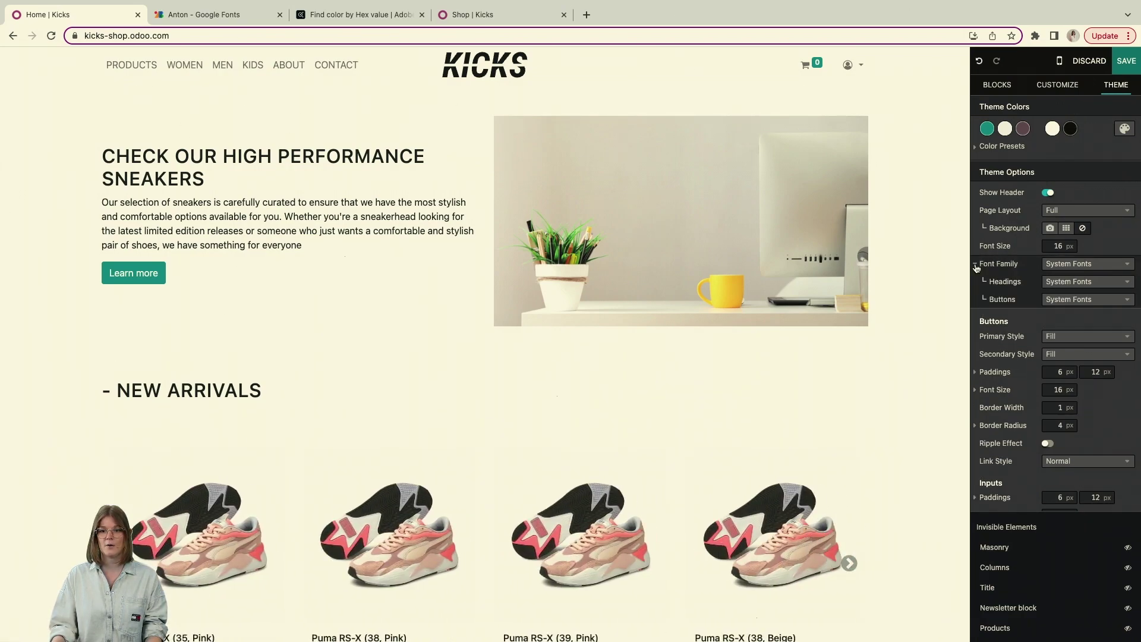
{"action": "left_click", "coordinate": [1068, 283]}
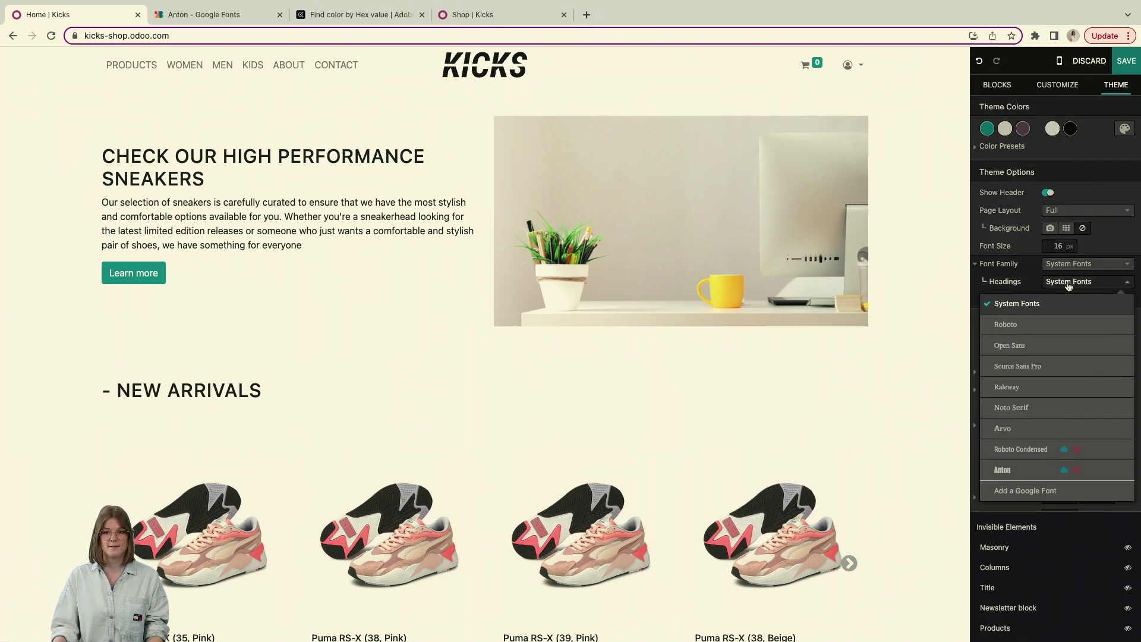
{"action": "left_click", "coordinate": [1042, 490]}
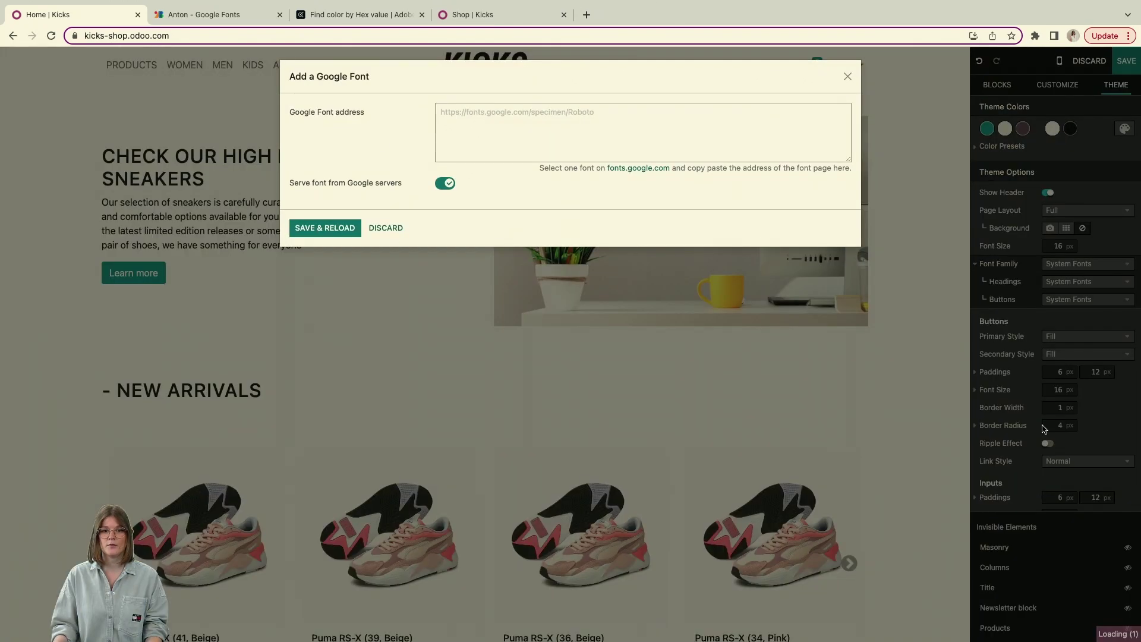
{"action": "key", "text": "ctrl+v"}
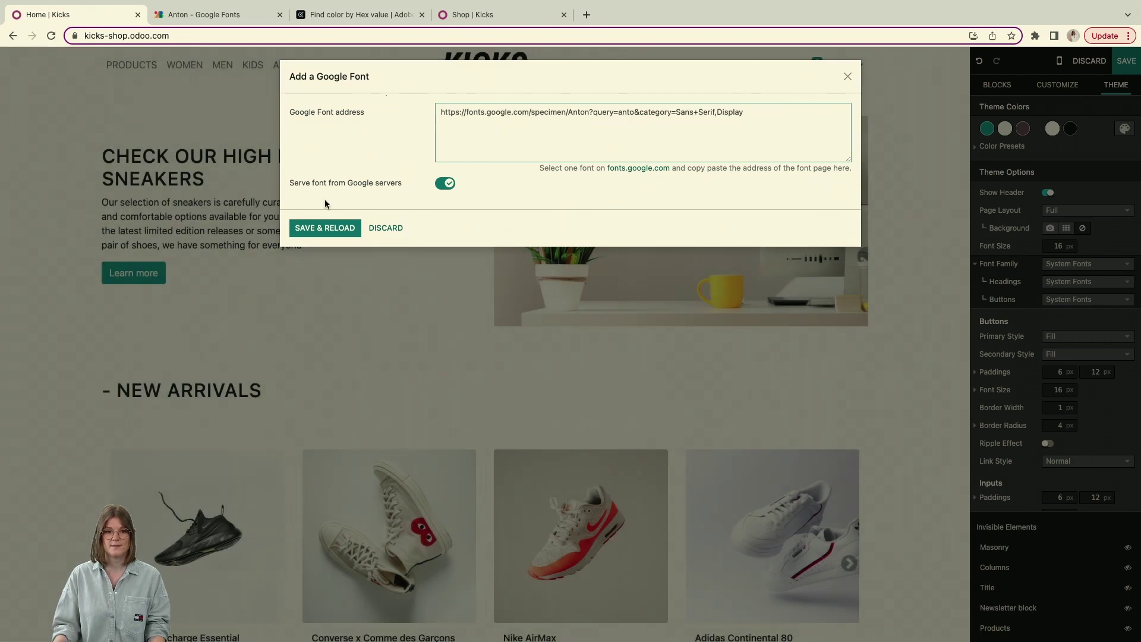
{"action": "left_click", "coordinate": [324, 228]}
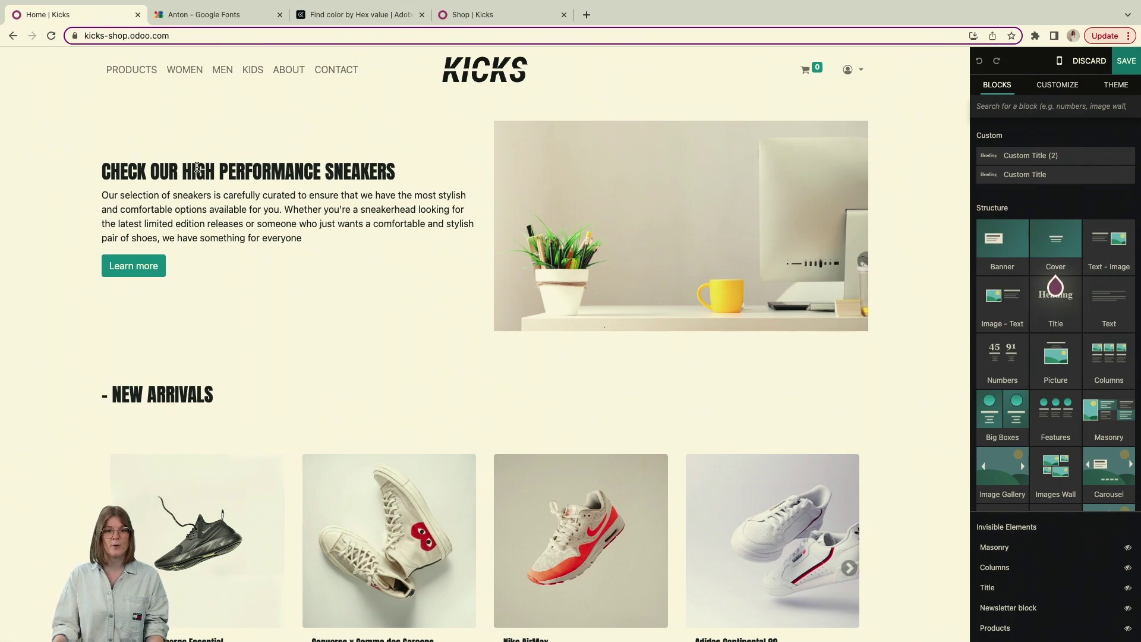
{"action": "left_click_drag", "start_coordinate": [148, 199], "coordinate": [250, 210]}
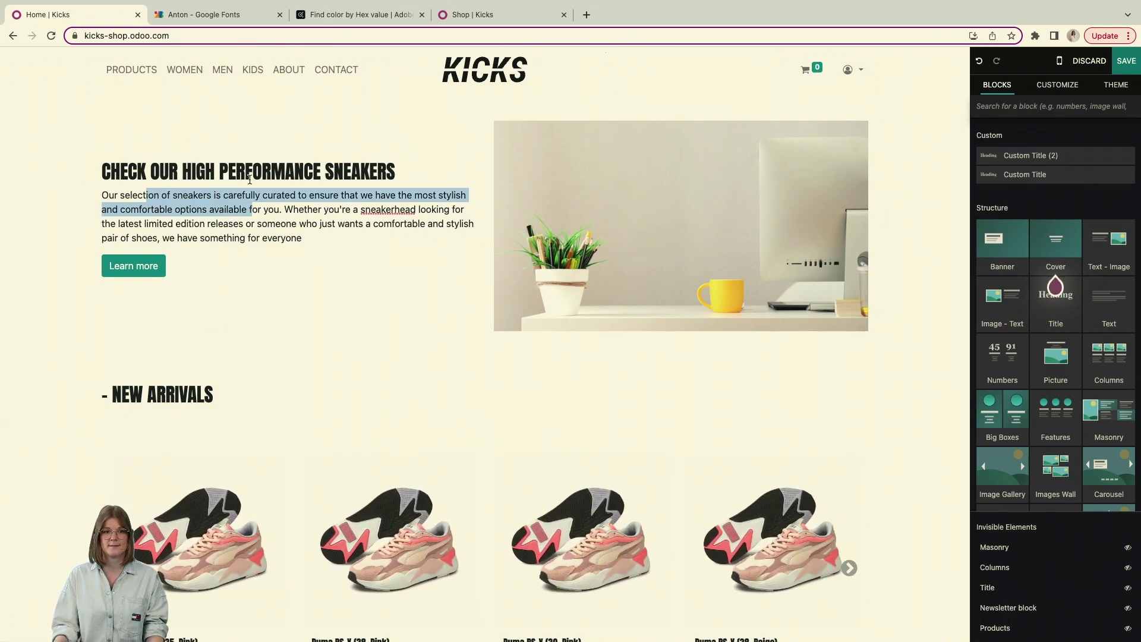
Return to Google Fonts, search for "robo", open Roboto Condensed and copy its page address.
{"action": "left_click", "coordinate": [243, 17]}
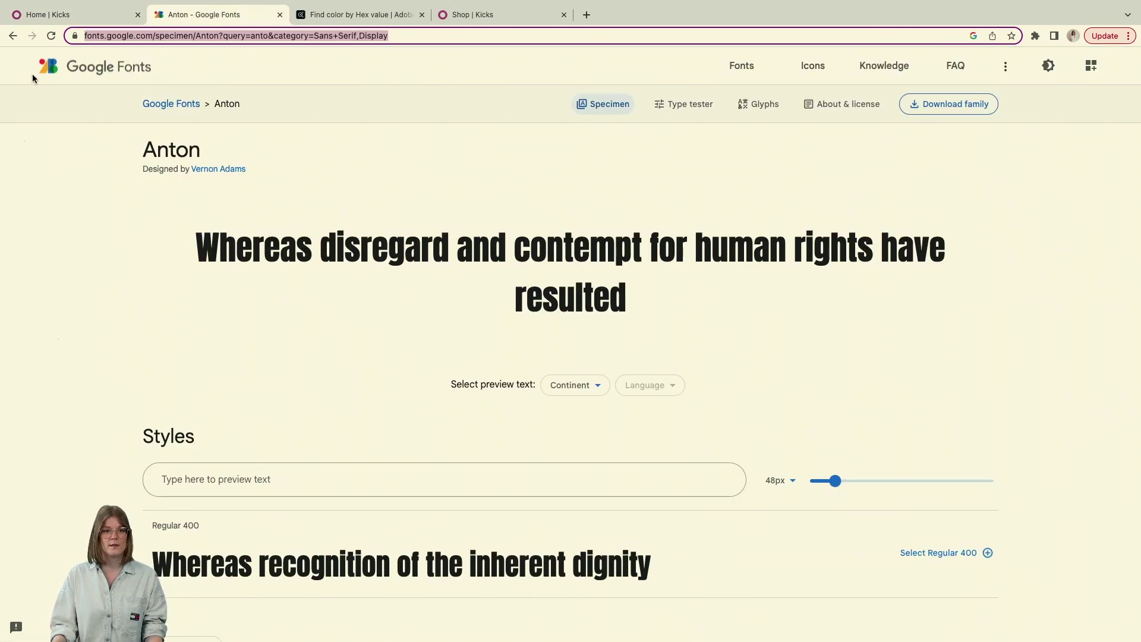
{"action": "left_click", "coordinate": [107, 66]}
{"action": "left_click_drag", "start_coordinate": [195, 110], "coordinate": [170, 110]}
{"action": "key", "text": "BackSpace"}
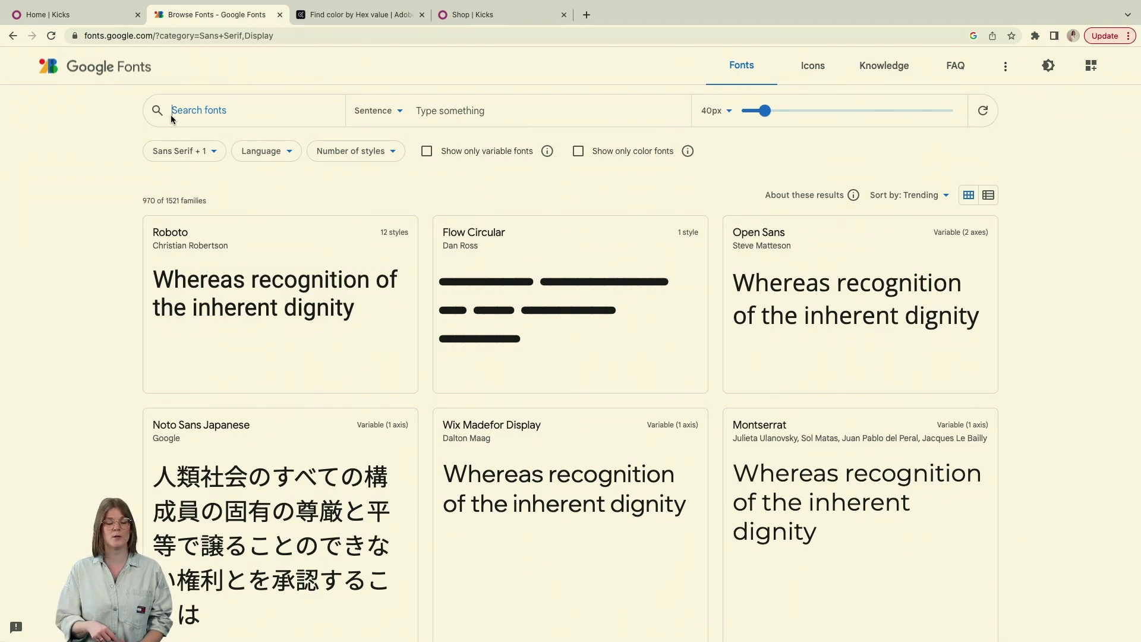
{"action": "type", "text": "robo"}
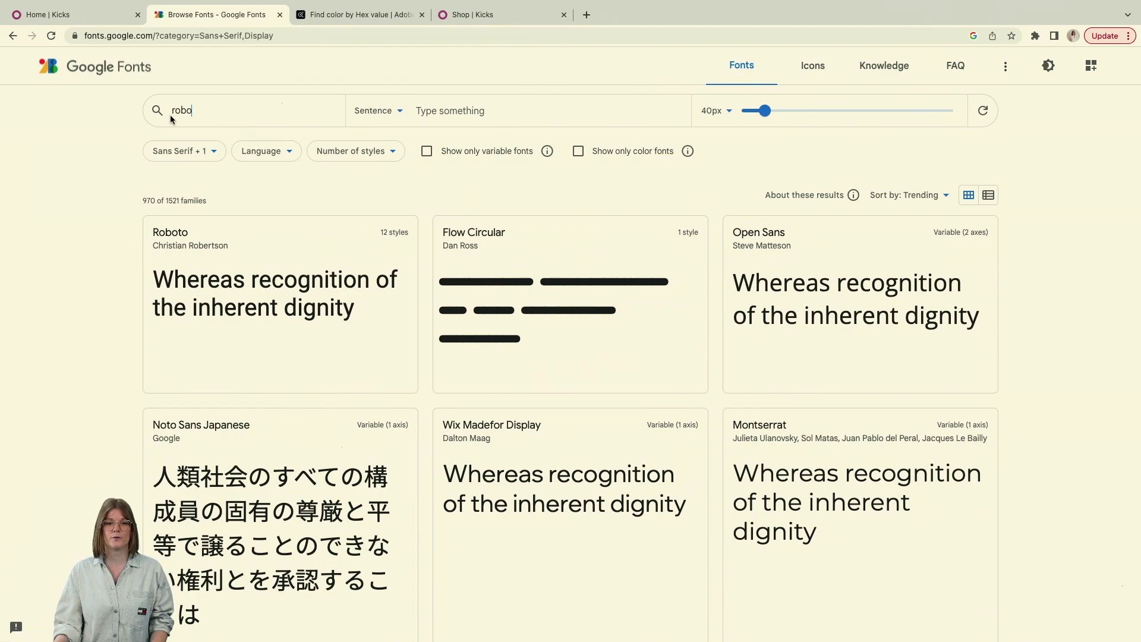
{"action": "left_click", "coordinate": [507, 236]}
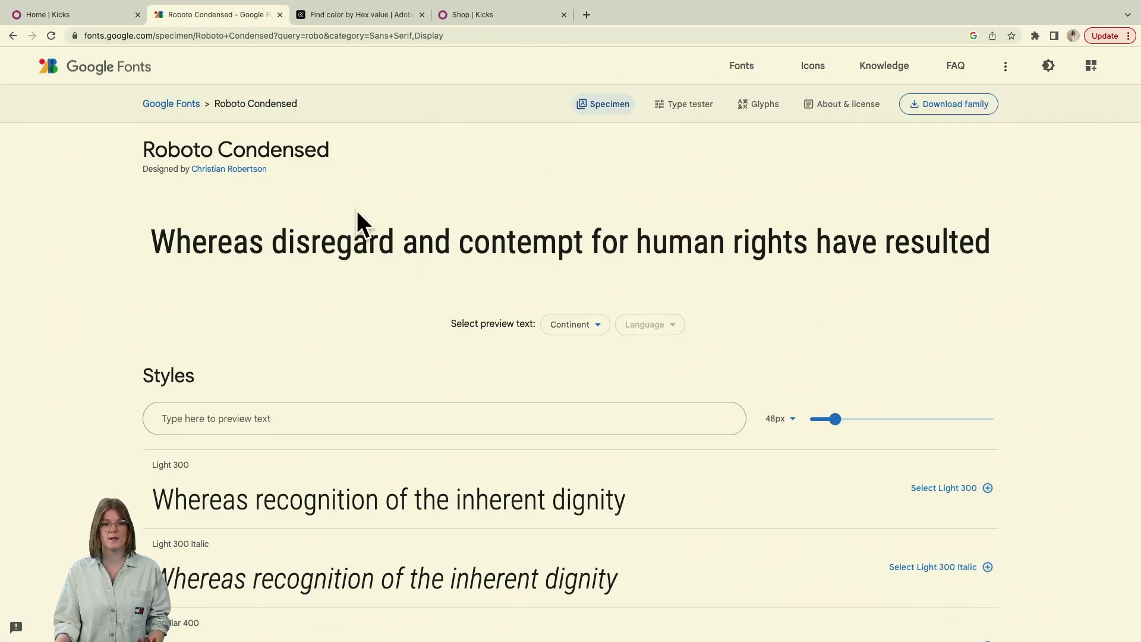
{"action": "left_click", "coordinate": [217, 36]}
{"action": "key", "text": "super+c"}
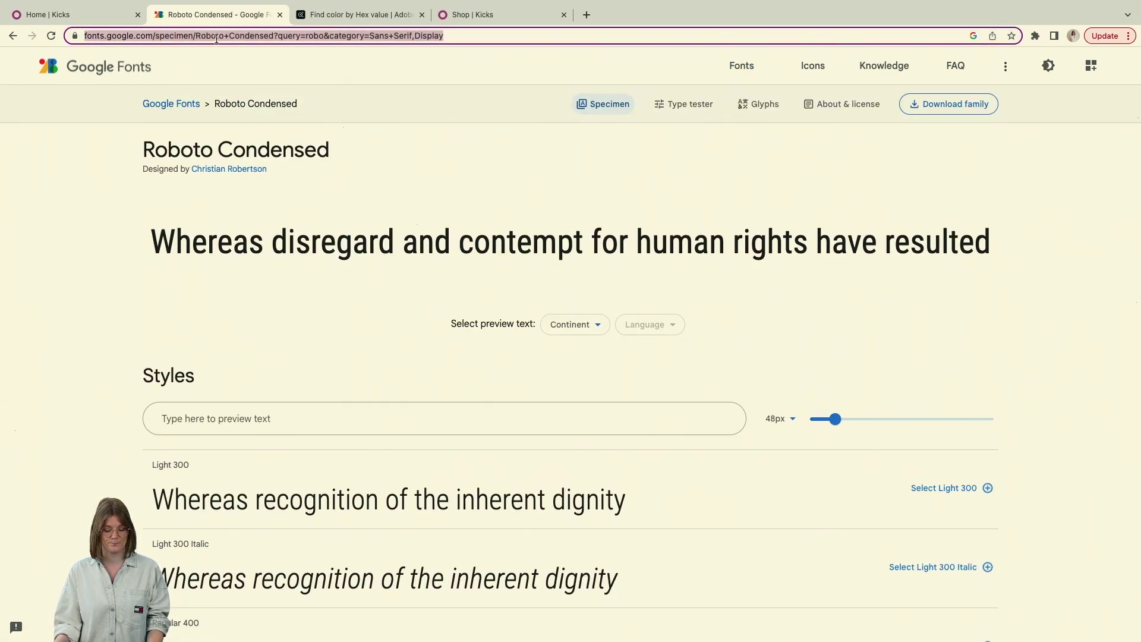
{"action": "left_click", "coordinate": [26, 13]}
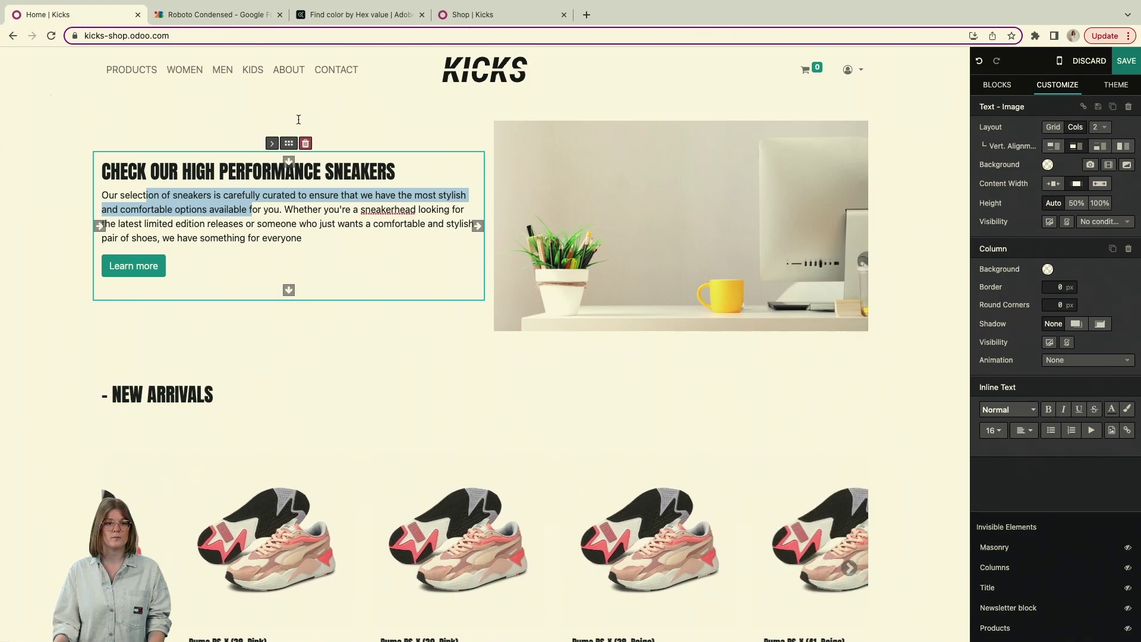
{"action": "left_click", "coordinate": [237, 19]}
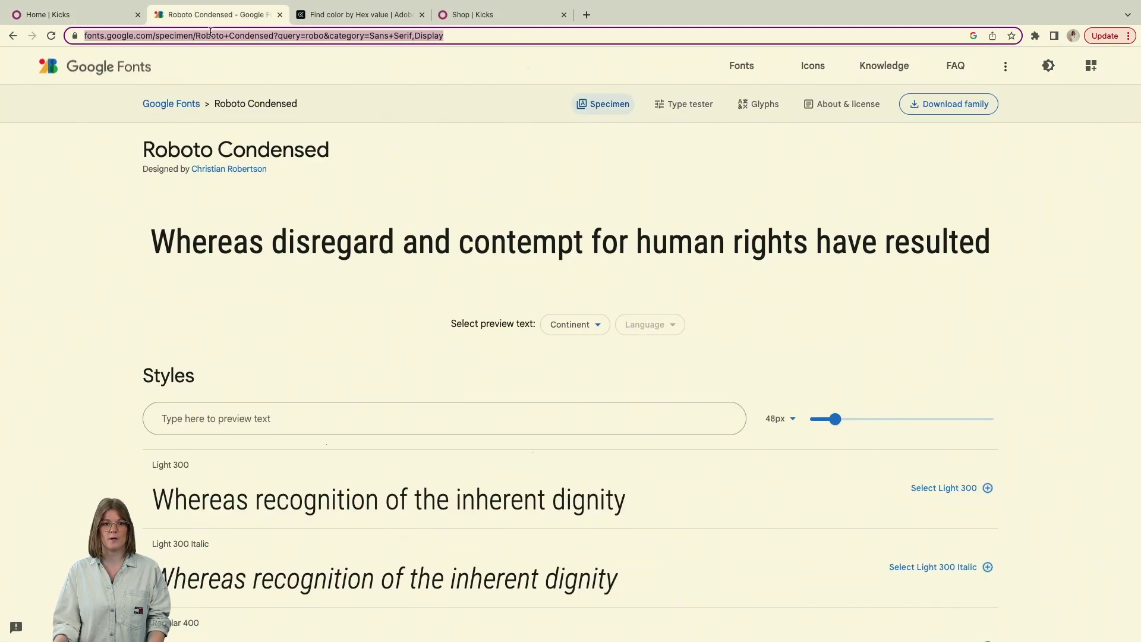
In the Odoo website theme, add Roboto Condensed as a Google Font for the main font family and save the page.
{"action": "left_click", "coordinate": [94, 16]}
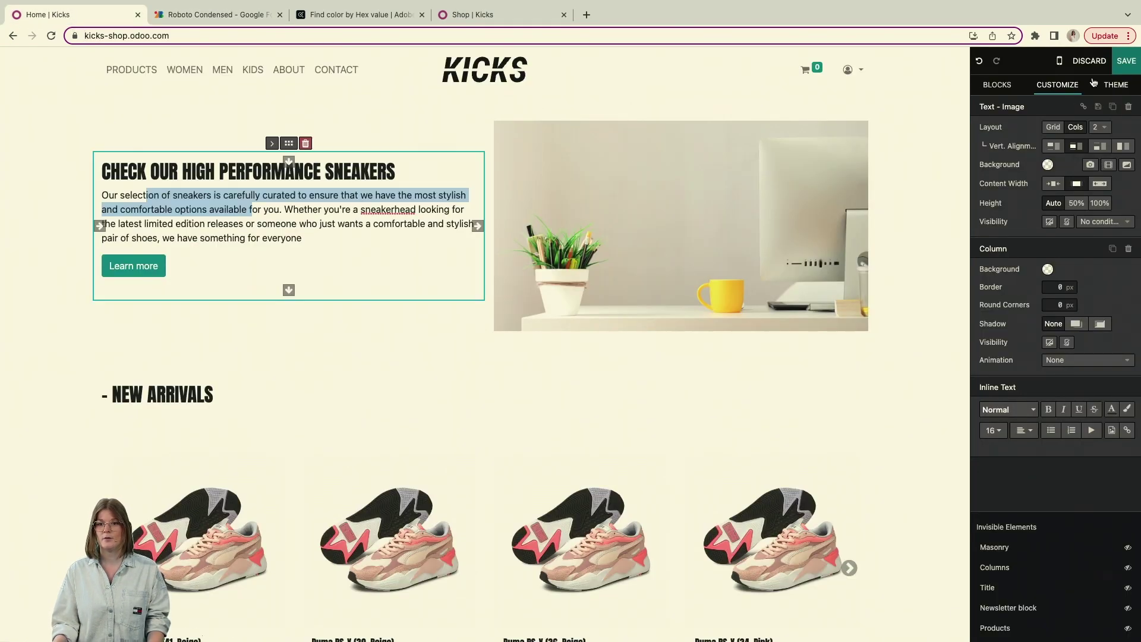
{"action": "left_click", "coordinate": [1116, 84]}
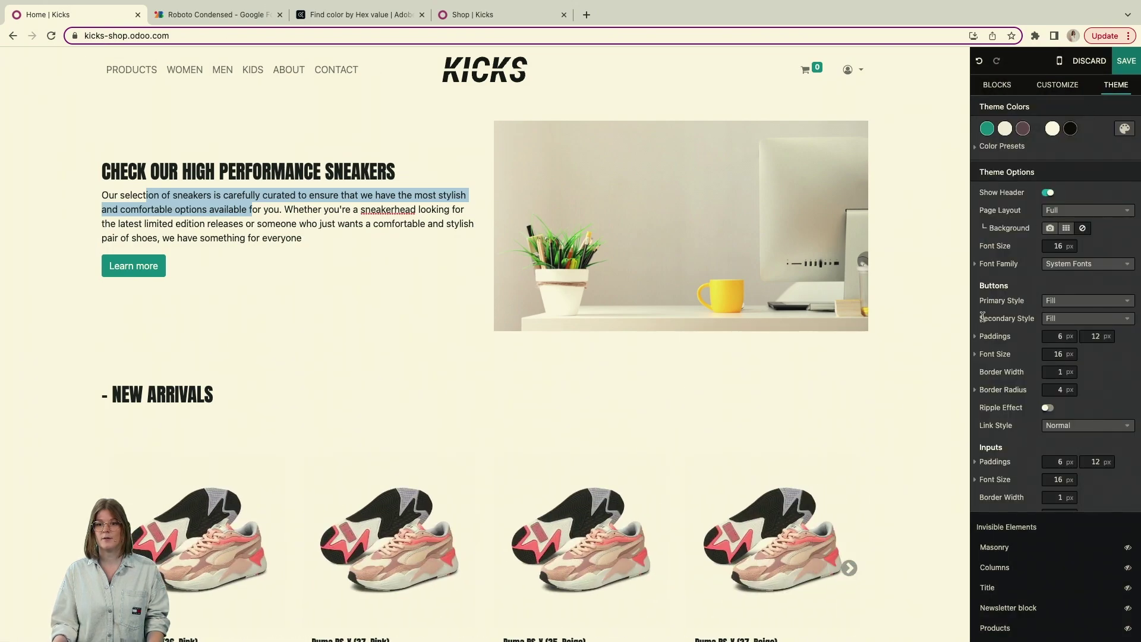
{"action": "left_click", "coordinate": [975, 265]}
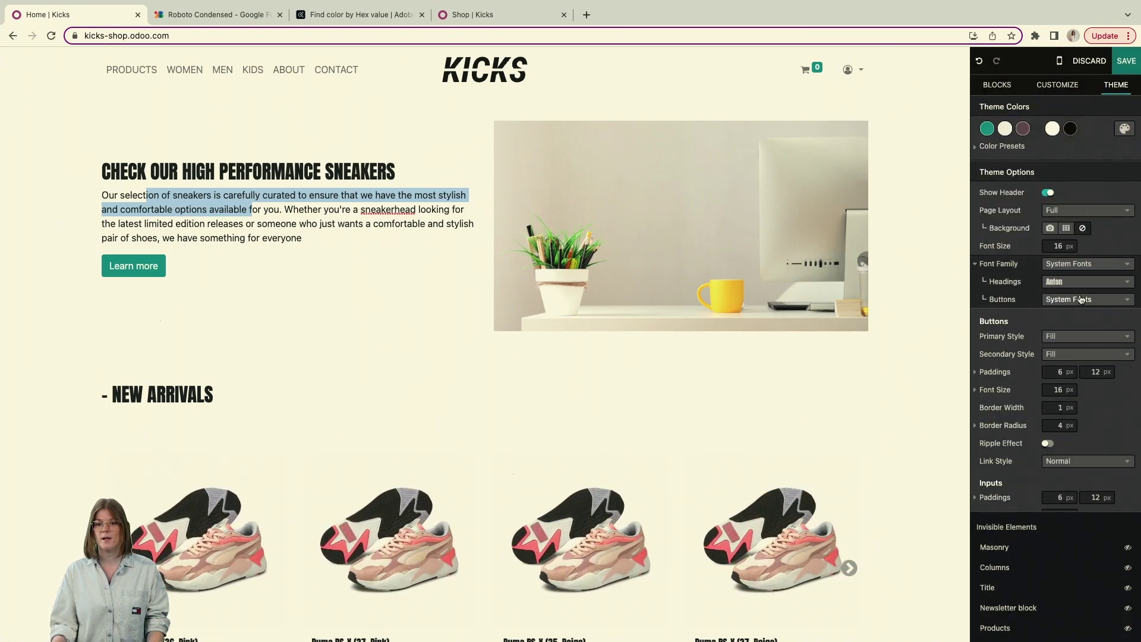
{"action": "left_click", "coordinate": [1073, 269]}
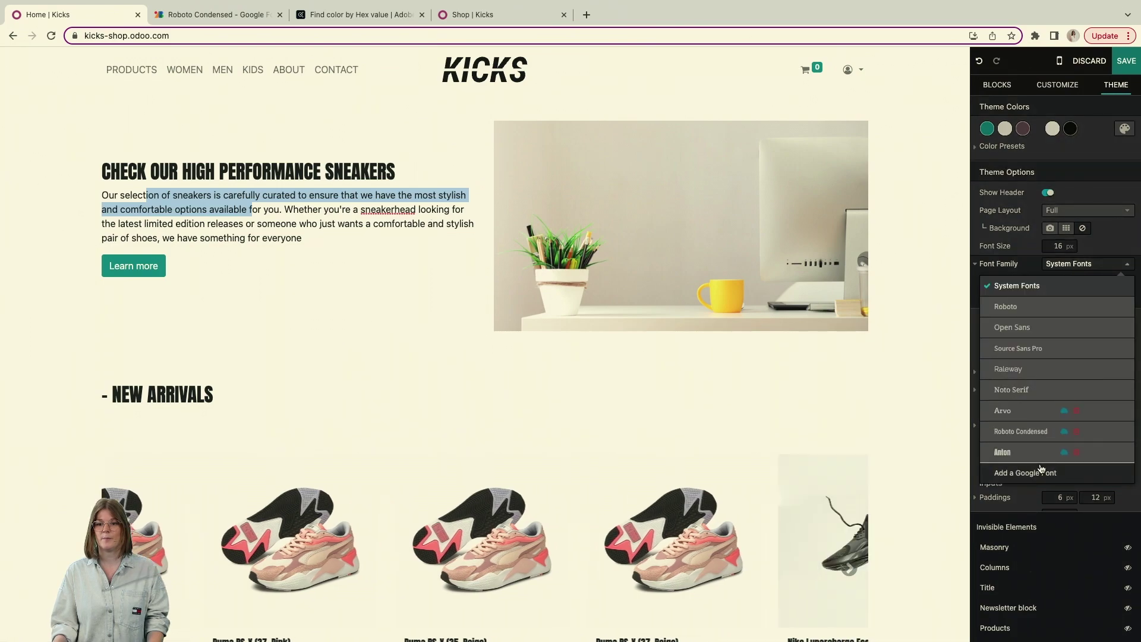
{"action": "left_click", "coordinate": [1041, 472]}
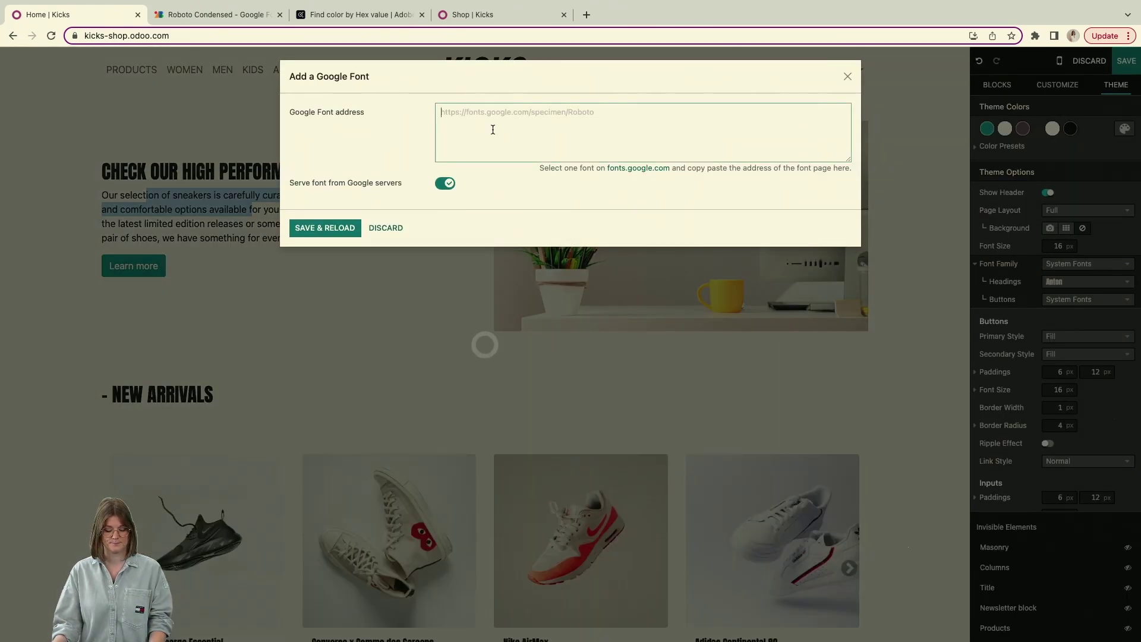
{"action": "left_click", "coordinate": [491, 127]}
{"action": "key", "text": "super+v"}
{"action": "left_click", "coordinate": [333, 232]}
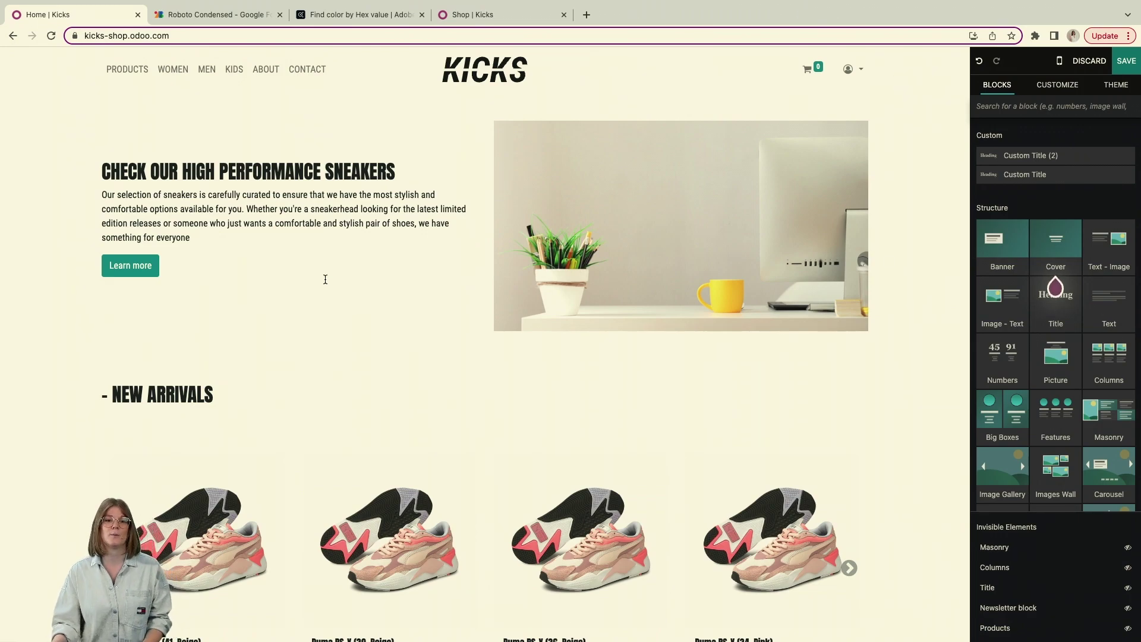
{"action": "left_click", "coordinate": [1106, 64]}
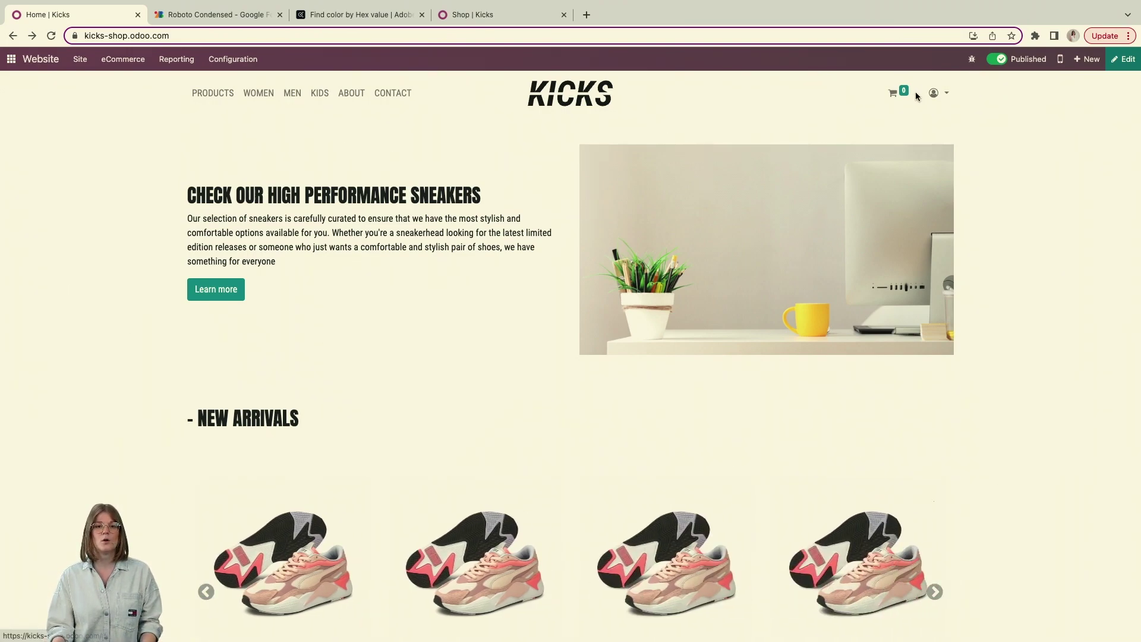
Switch to Adobe Color and copy the hex code #F25C05 from the orange paper texture palette.
{"action": "left_click", "coordinate": [370, 17]}
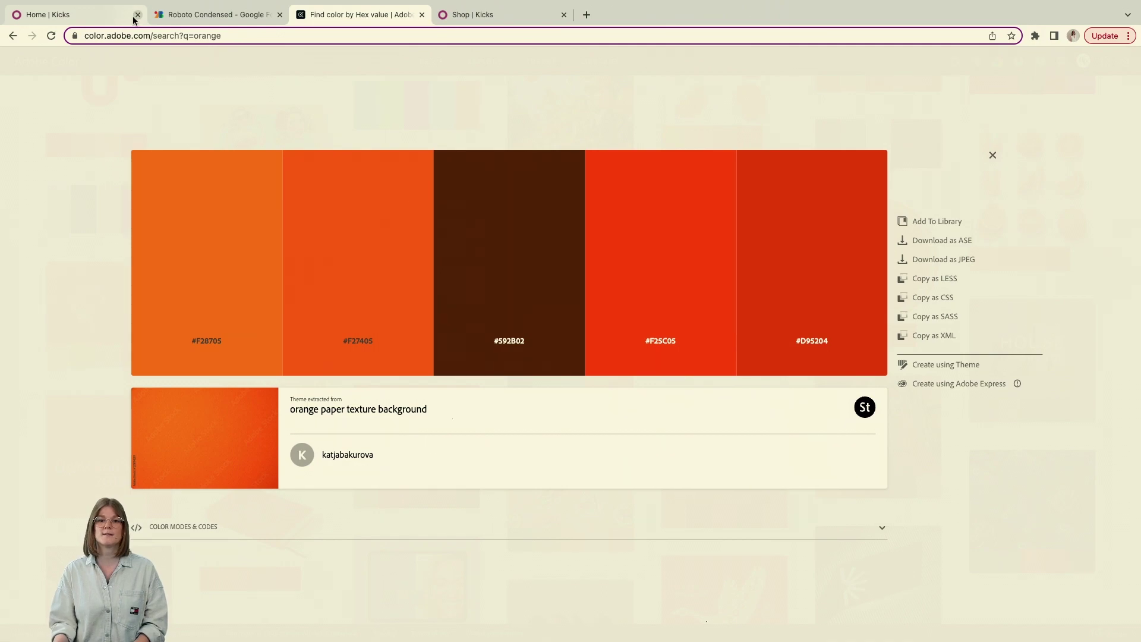
{"action": "mouse_move", "coordinate": [761, 224]}
{"action": "mouse_move", "coordinate": [682, 245]}
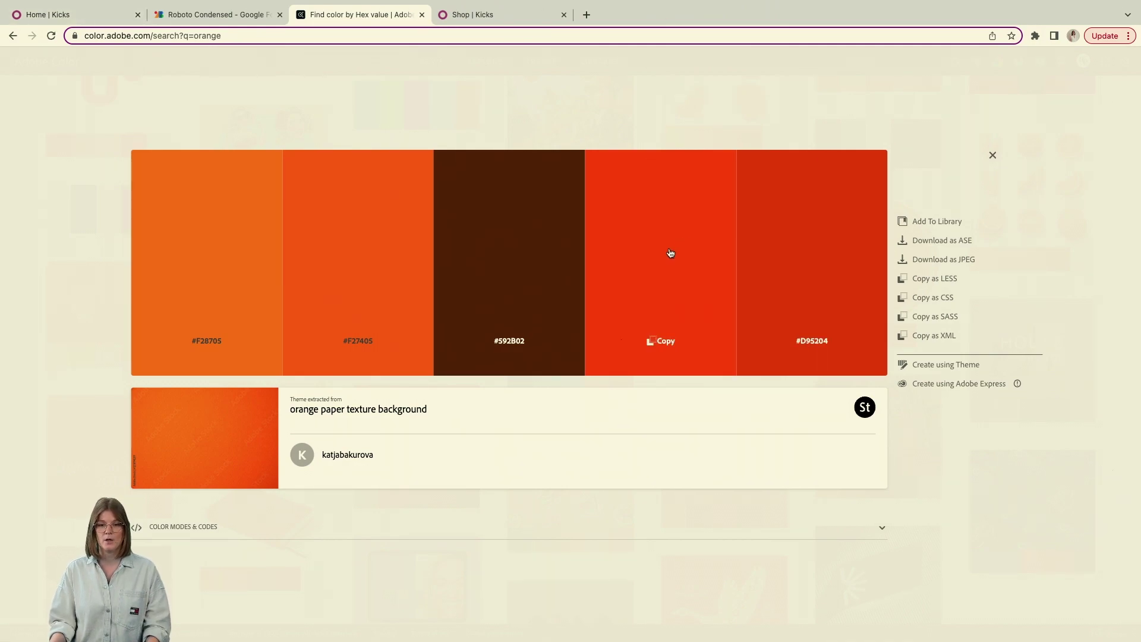
{"action": "left_click", "coordinate": [666, 341]}
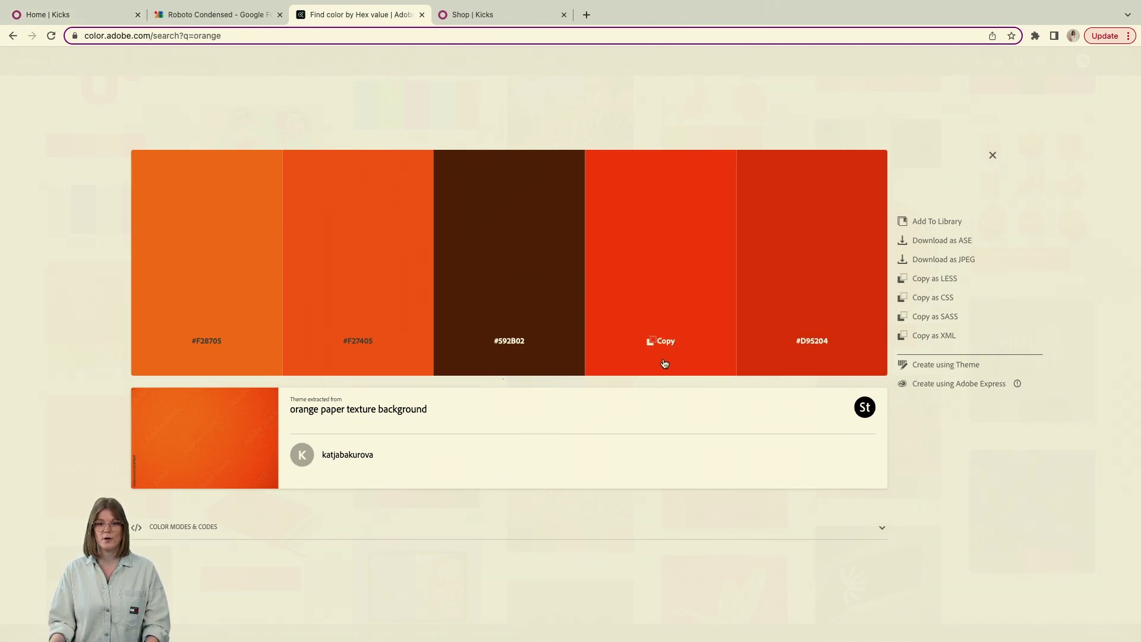
Return to the Kicks website, reopen it for editing and set the first theme color to #F25C05.
{"action": "left_click", "coordinate": [66, 18]}
{"action": "left_click", "coordinate": [1120, 59]}
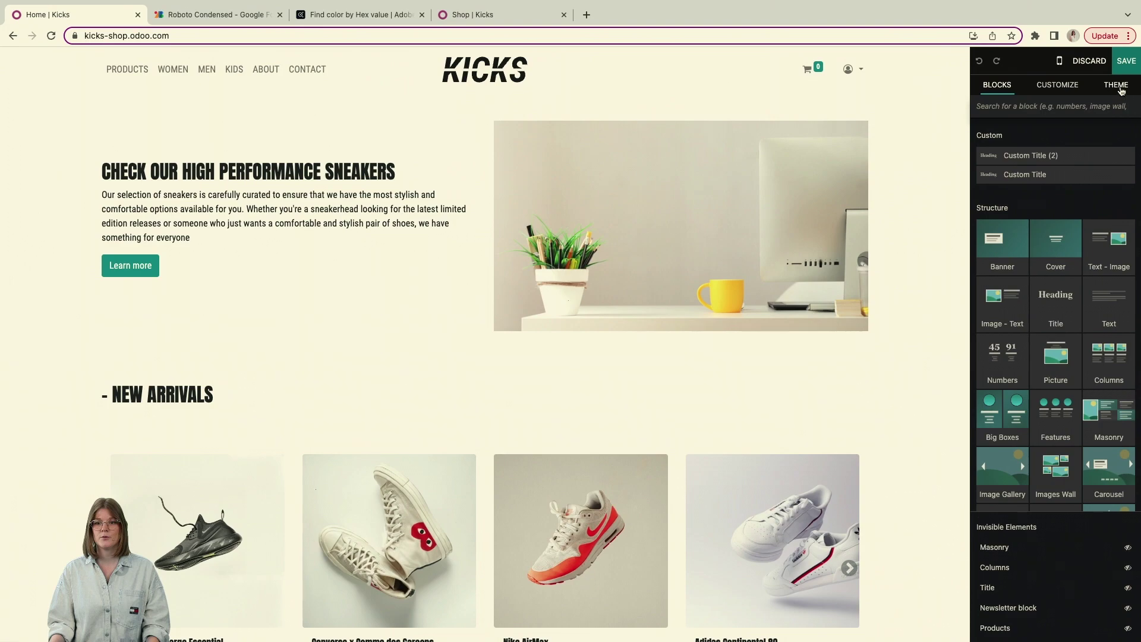
{"action": "left_click", "coordinate": [1120, 86]}
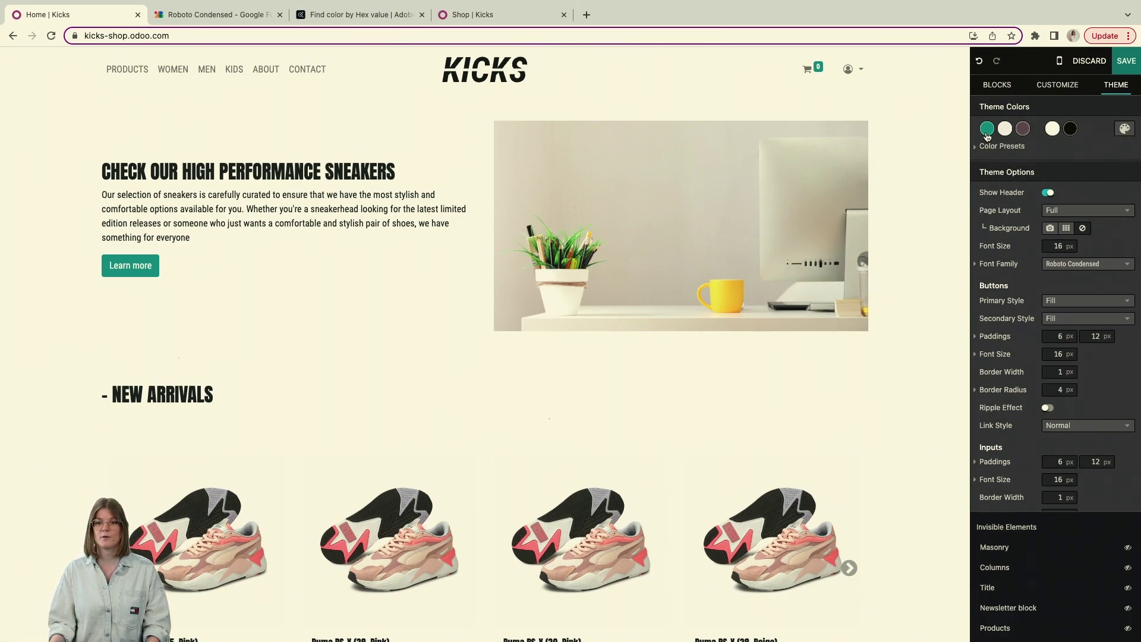
{"action": "left_click", "coordinate": [987, 130]}
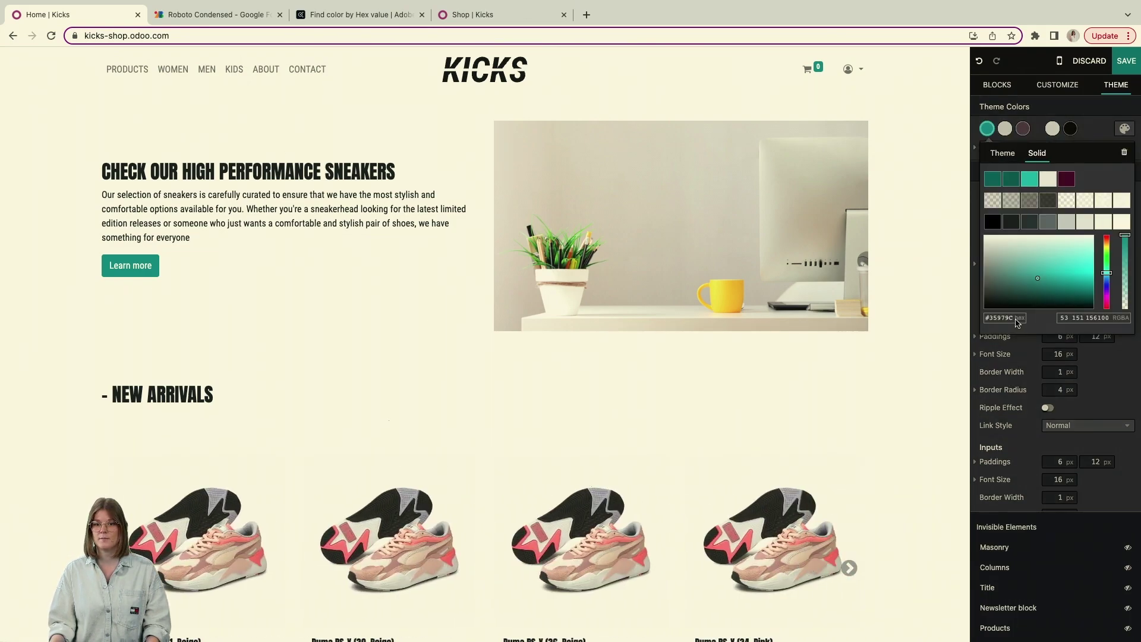
{"action": "left_click", "coordinate": [1008, 318]}
{"action": "type", "text": "#F25C05"}
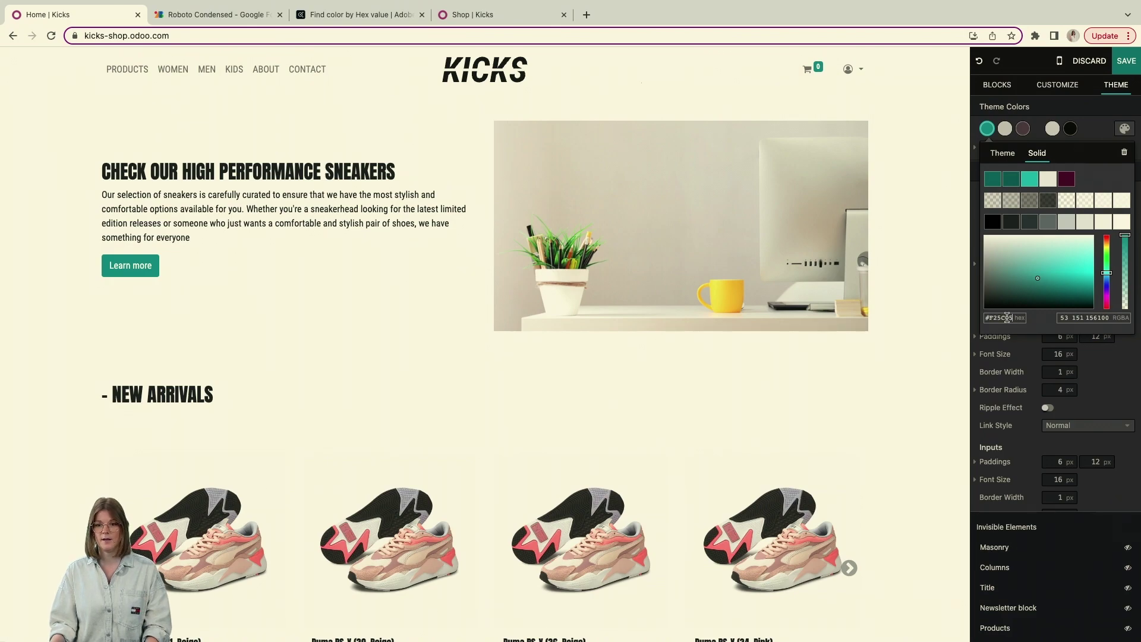
{"action": "left_click", "coordinate": [1059, 321]}
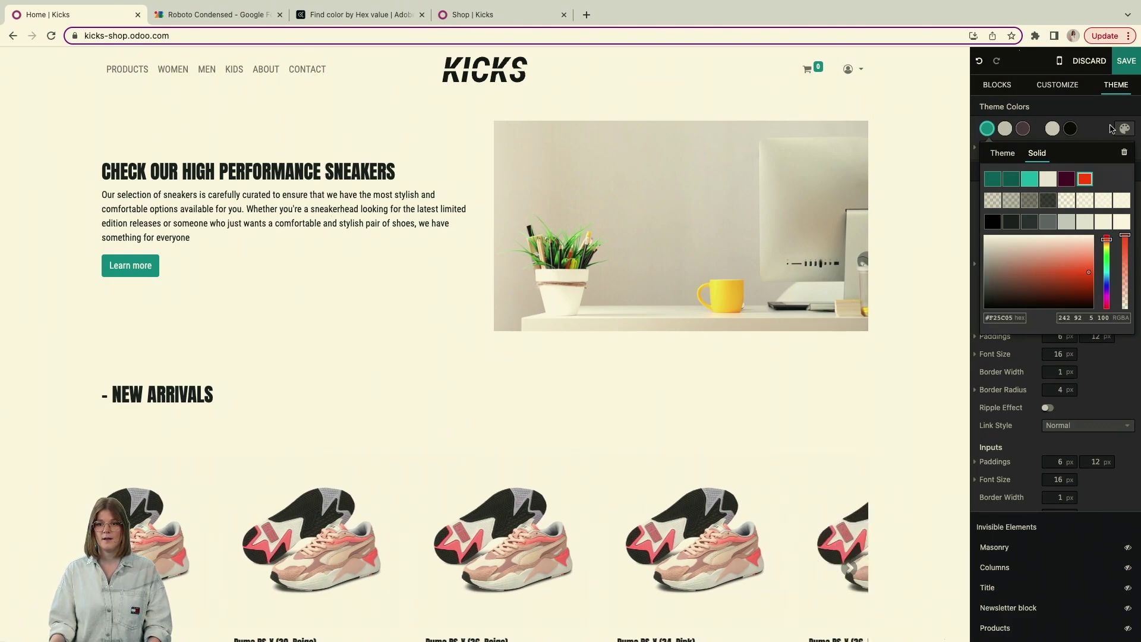
{"action": "left_click", "coordinate": [849, 173]}
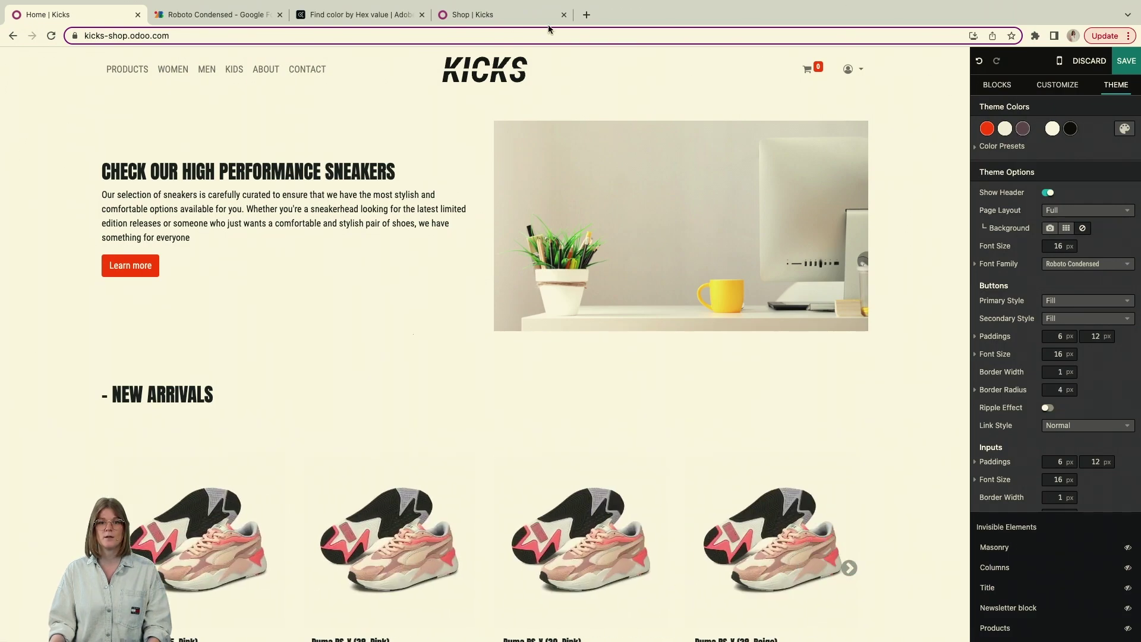
Switch to Adobe Color and copy the hex code #F27405 from the orange paper texture palette.
{"action": "left_click", "coordinate": [409, 18]}
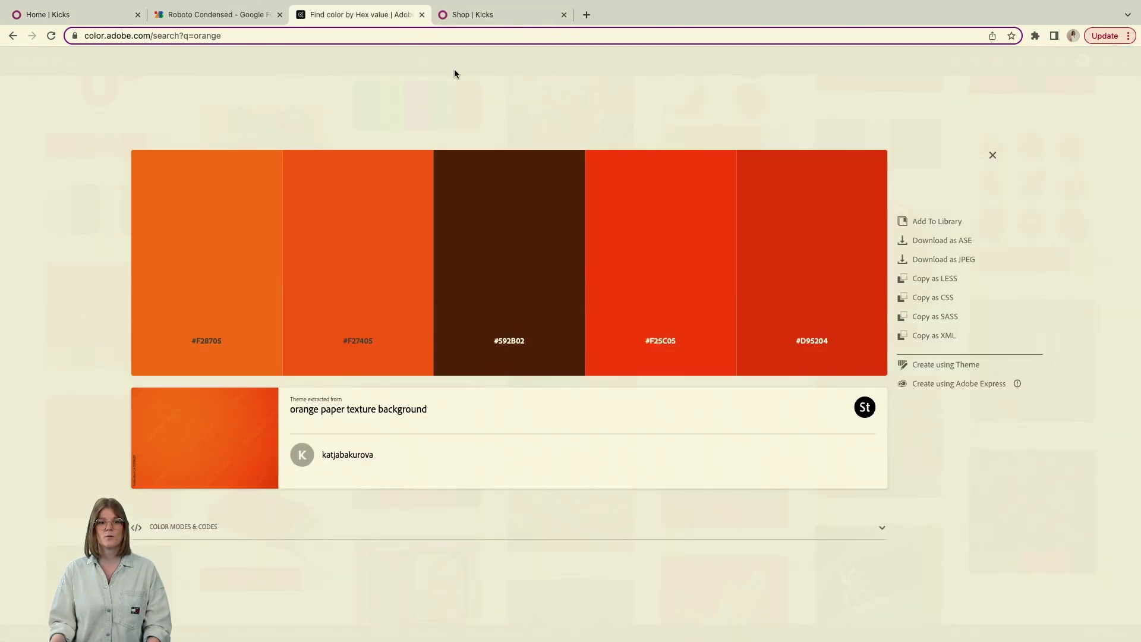
{"action": "left_click", "coordinate": [368, 227]}
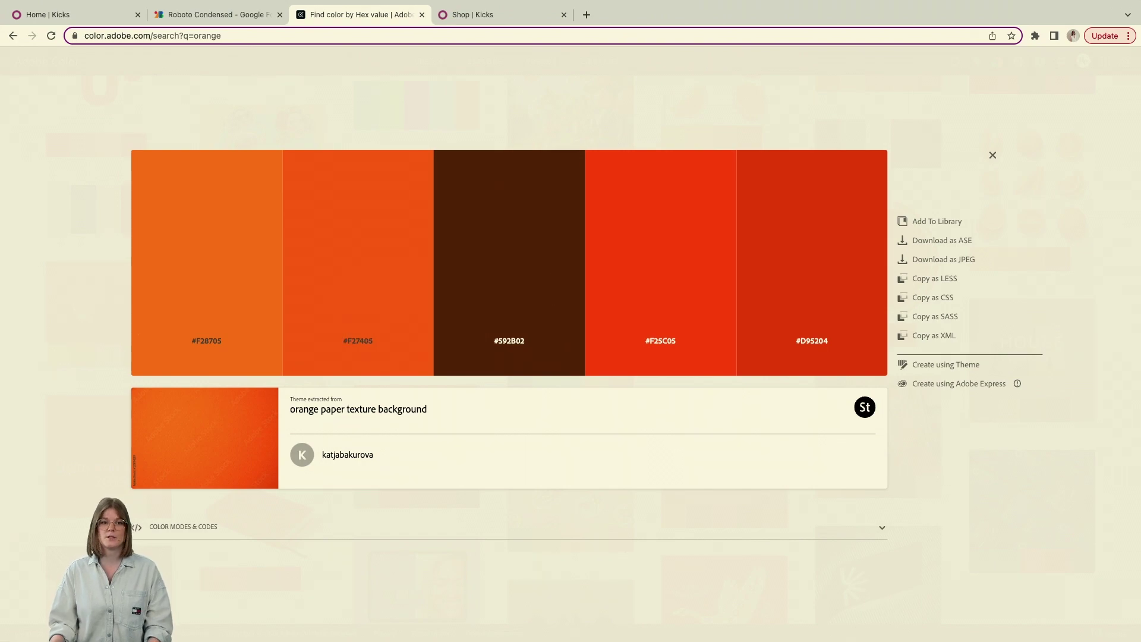
{"action": "left_click", "coordinate": [46, 7]}
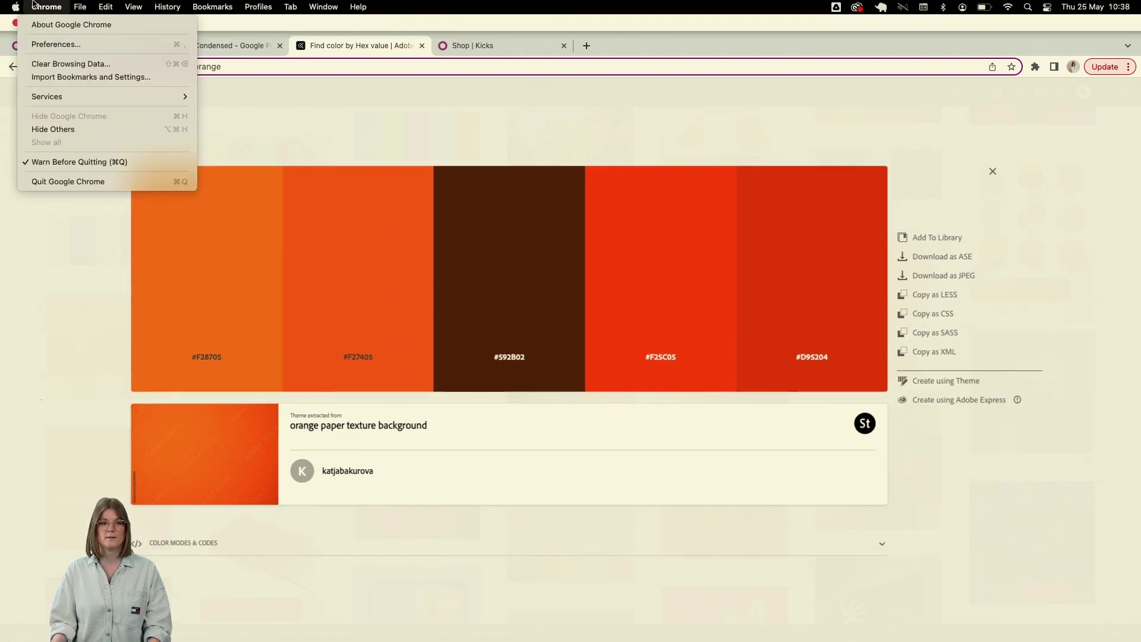
{"action": "left_click", "coordinate": [303, 79]}
Back in the Odoo website theme, set the third theme color to the copied hex code #F27405.
{"action": "left_click", "coordinate": [88, 15]}
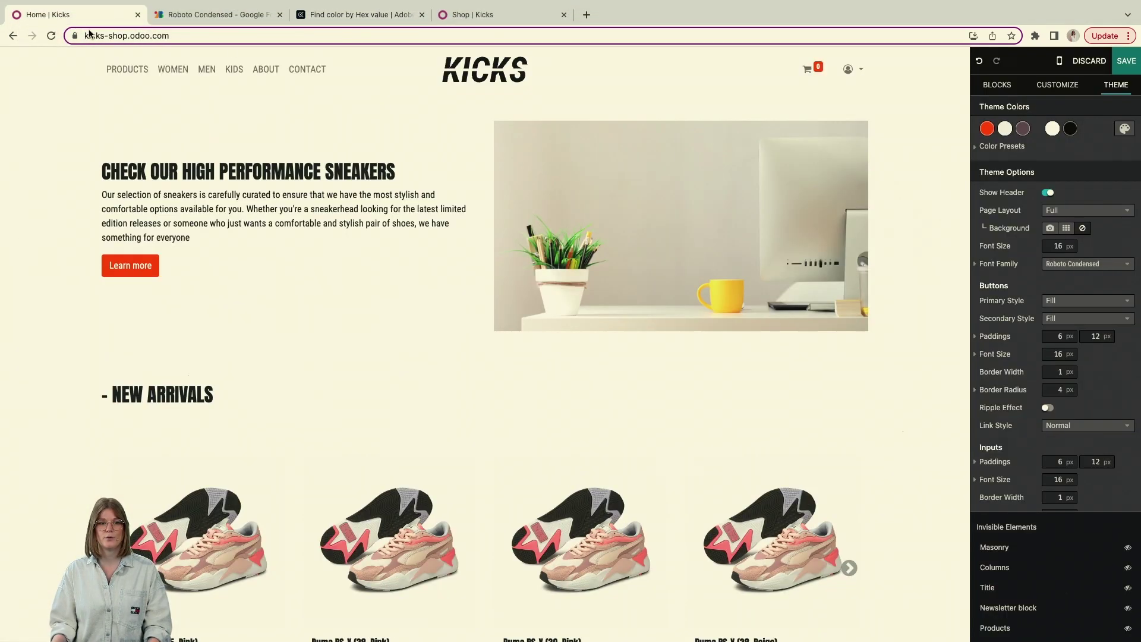
{"action": "left_click", "coordinate": [1030, 131]}
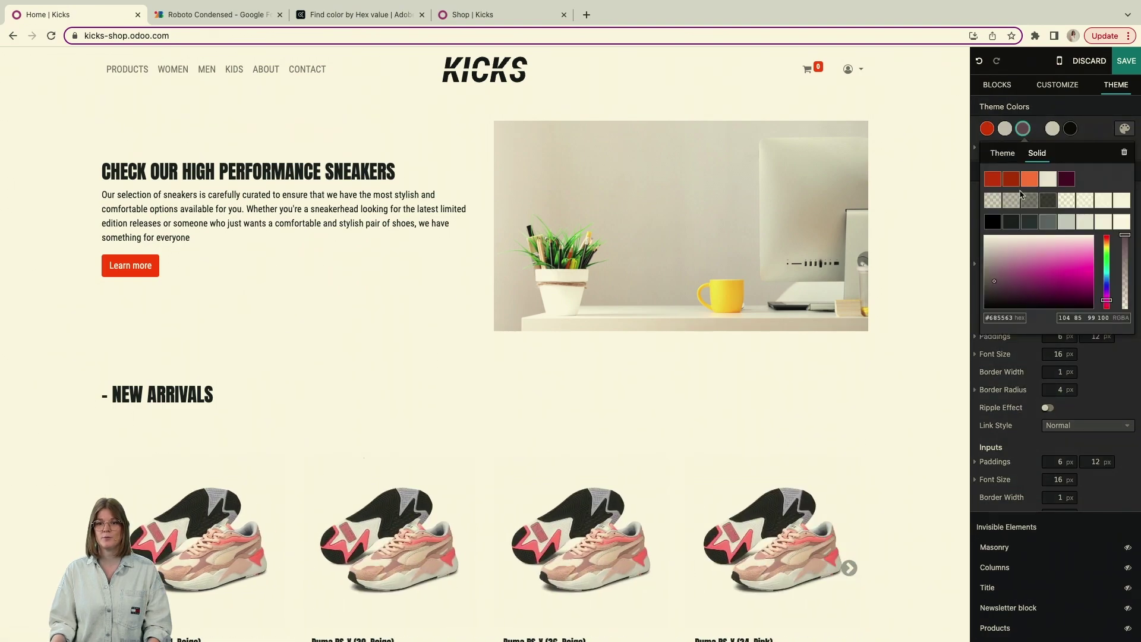
{"action": "triple_click", "coordinate": [1003, 319]}
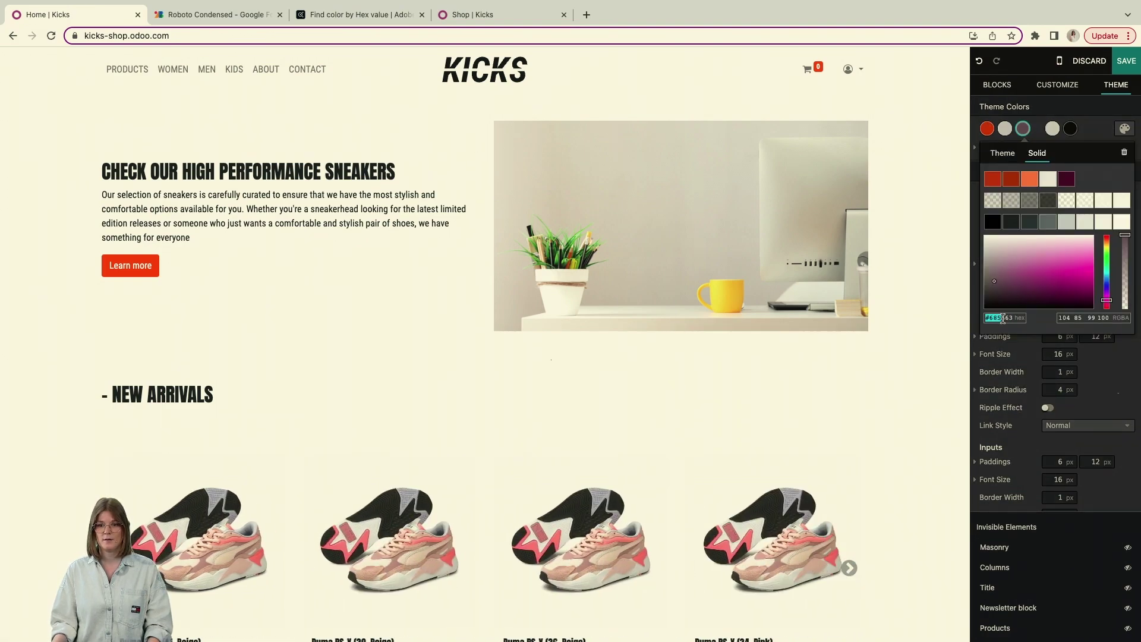
{"action": "key", "text": "super+v"}
{"action": "left_click", "coordinate": [1082, 140]}
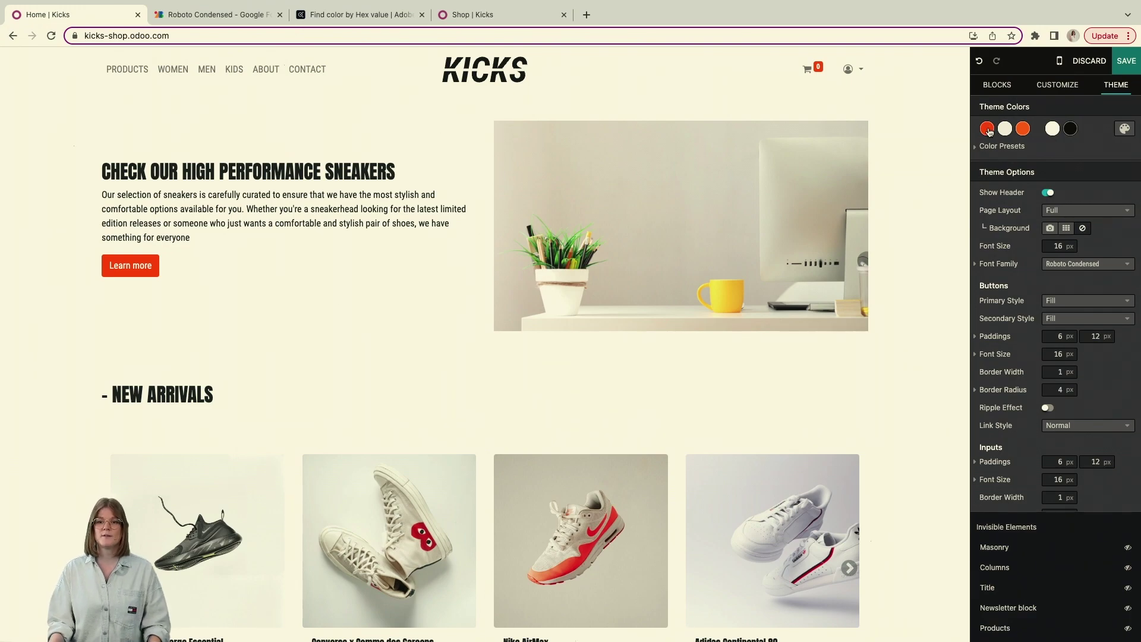
Expand the theme's color presets and review the preset backgrounds offered for the Text - Image block.
{"action": "left_click", "coordinate": [975, 147]}
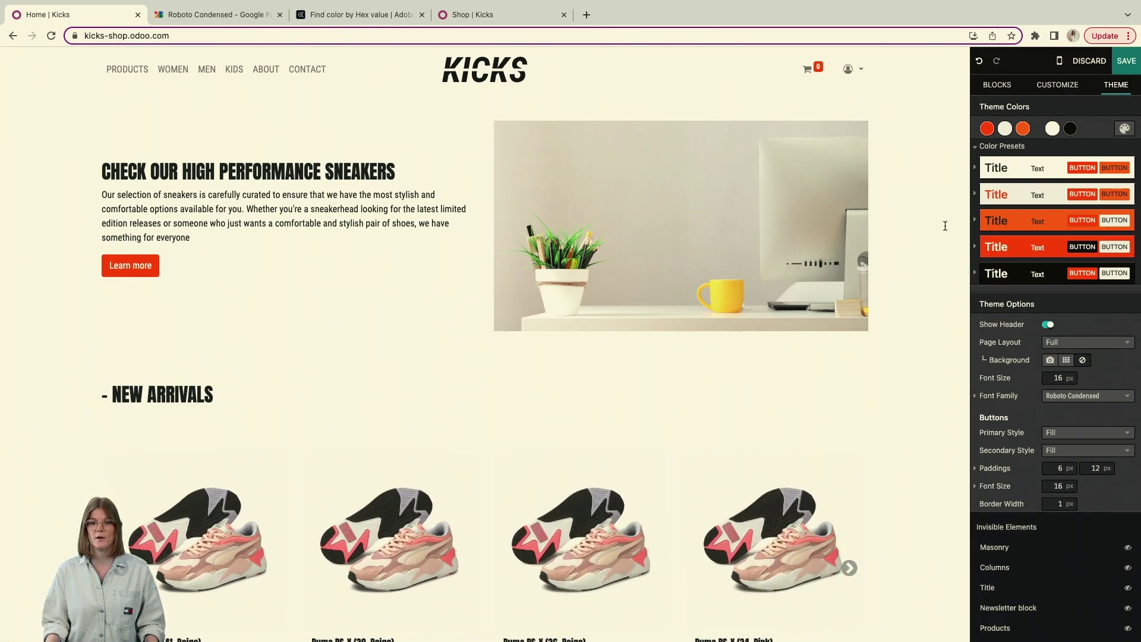
{"action": "left_click", "coordinate": [945, 226]}
{"action": "left_click", "coordinate": [1048, 164]}
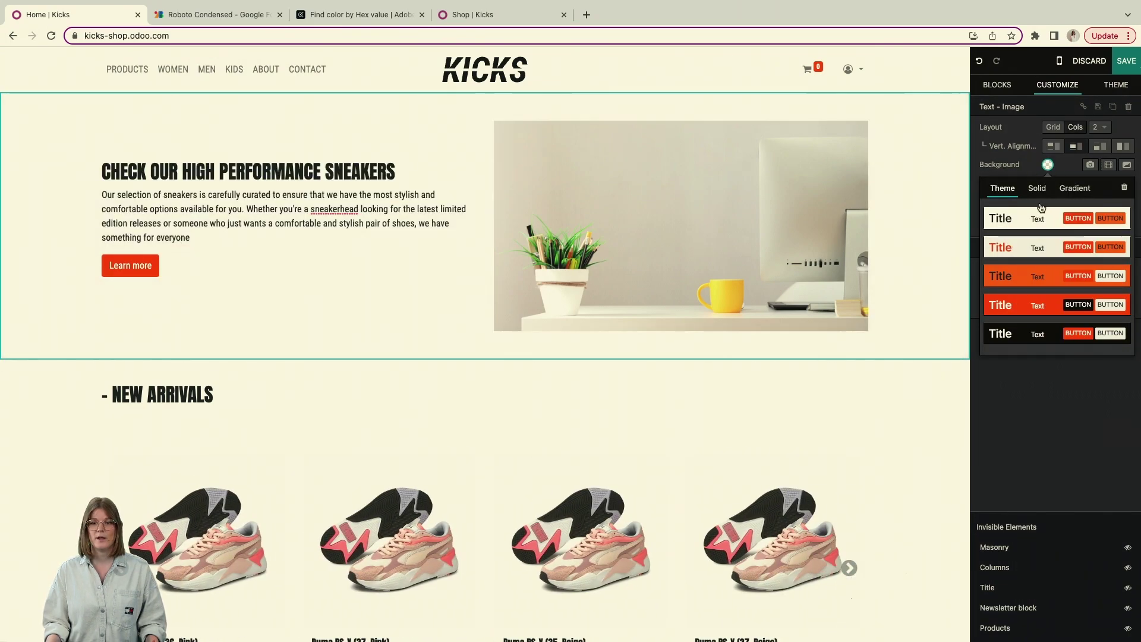
{"action": "left_click", "coordinate": [997, 85]}
{"action": "left_click", "coordinate": [1116, 86]}
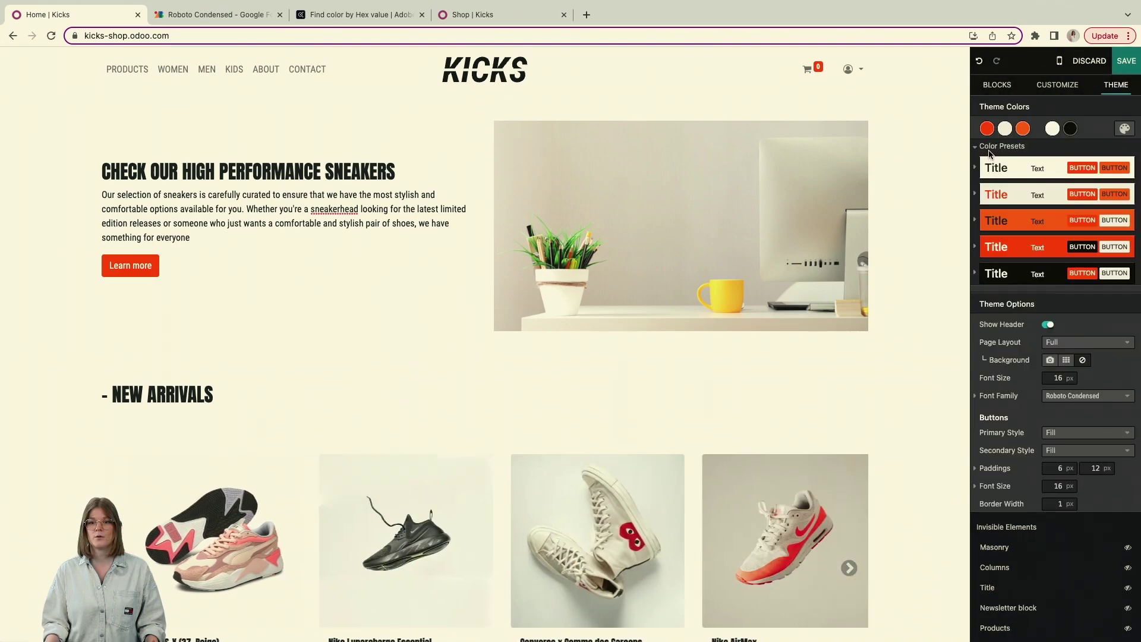
Expand the fourth (red) color preset, inspect its primary button colors, and save the website's theme changes.
{"action": "left_click", "coordinate": [976, 247]}
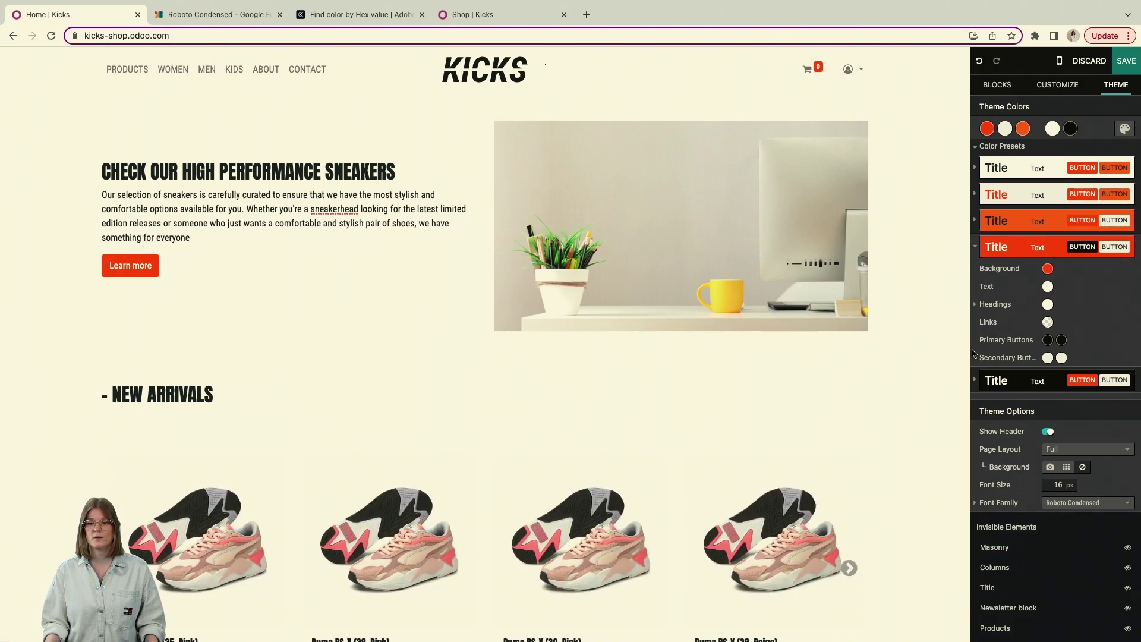
{"action": "left_click", "coordinate": [1052, 343]}
{"action": "left_click", "coordinate": [1052, 344]}
{"action": "left_click", "coordinate": [1062, 343]}
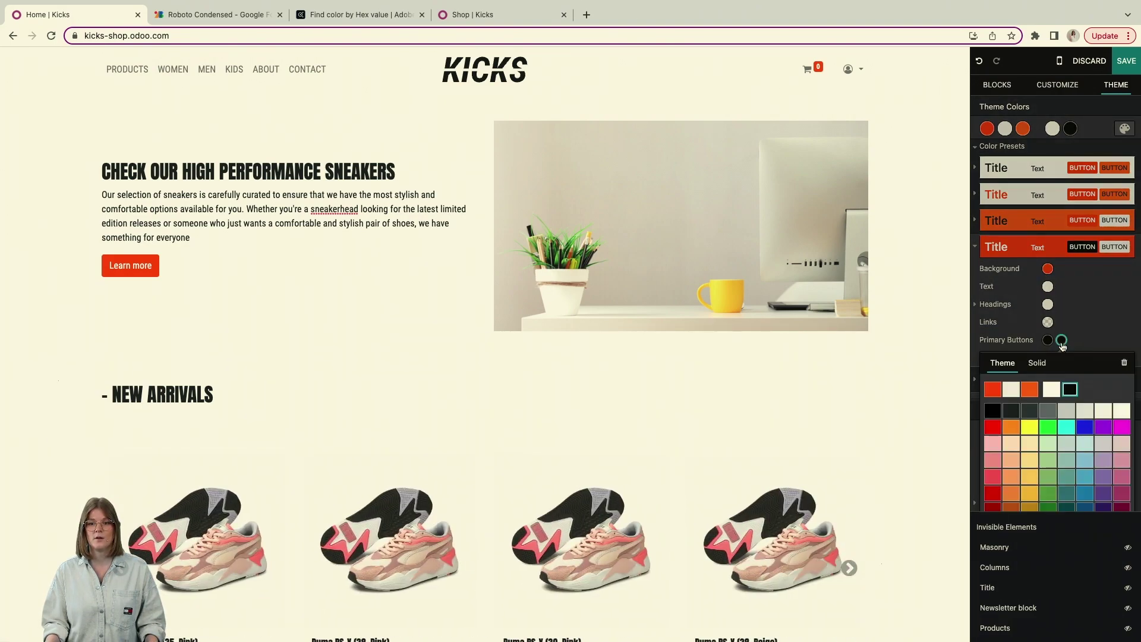
{"action": "left_click", "coordinate": [1062, 342]}
{"action": "left_click", "coordinate": [1131, 67]}
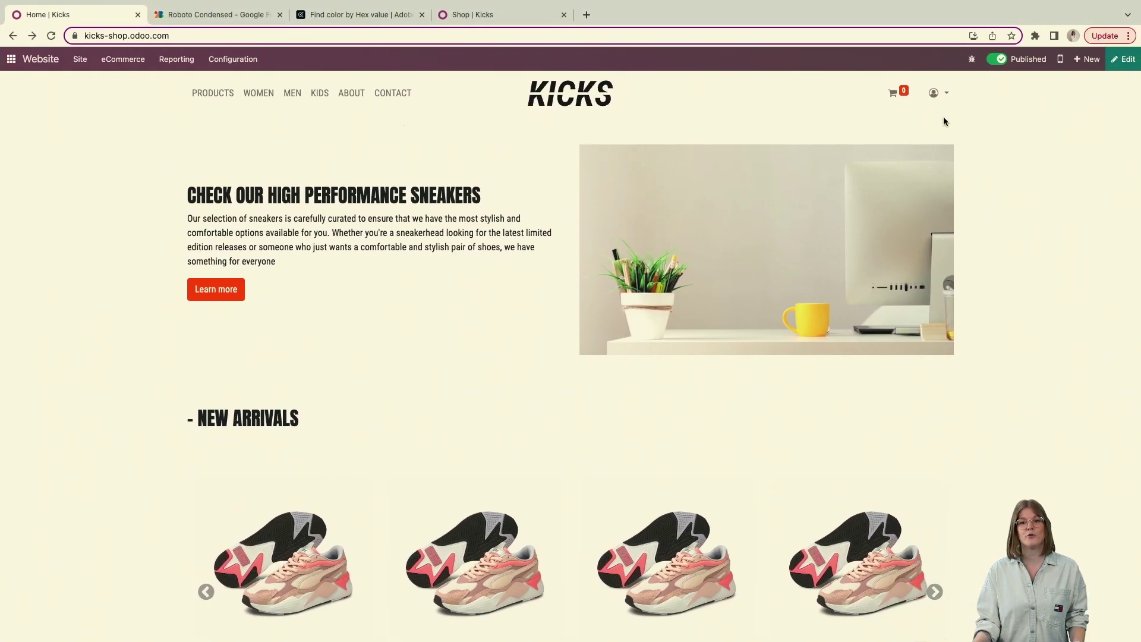
Reopen the homepage for editing and search the media library for "sho" to replace the desk photo in the Text - Image block.
{"action": "left_click", "coordinate": [1123, 59]}
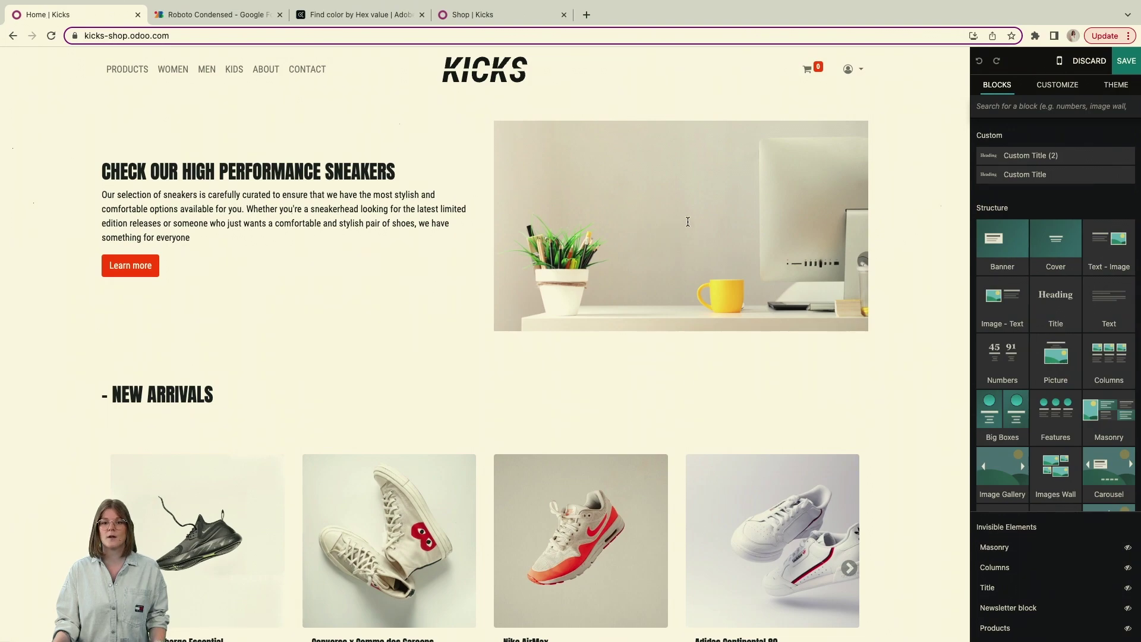
{"action": "left_click", "coordinate": [688, 221]}
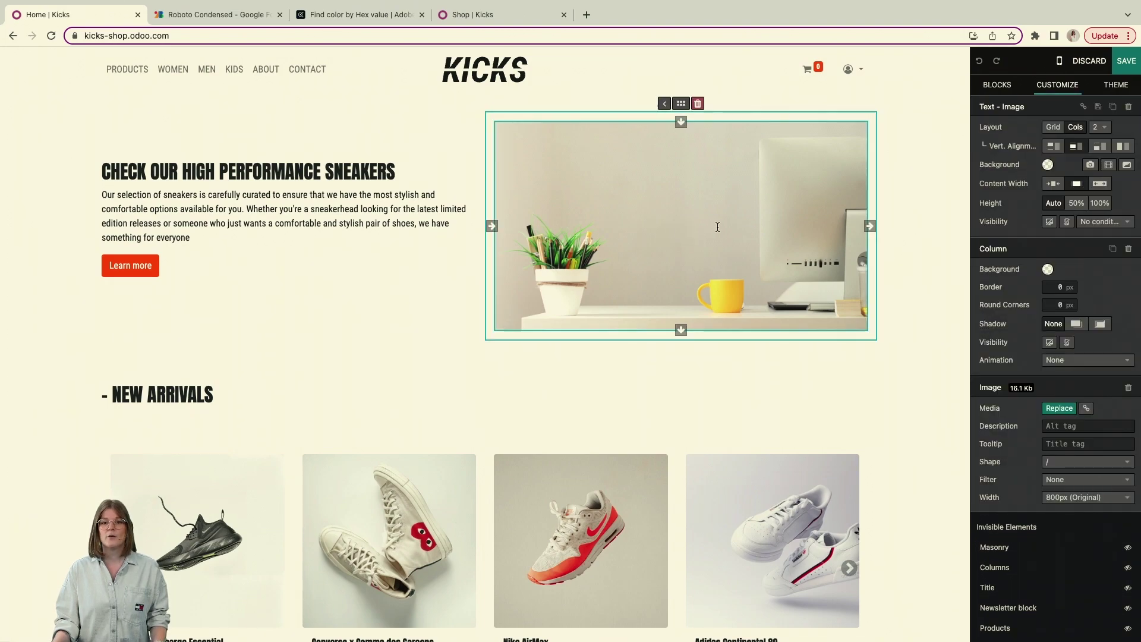
{"action": "left_click", "coordinate": [1059, 409]}
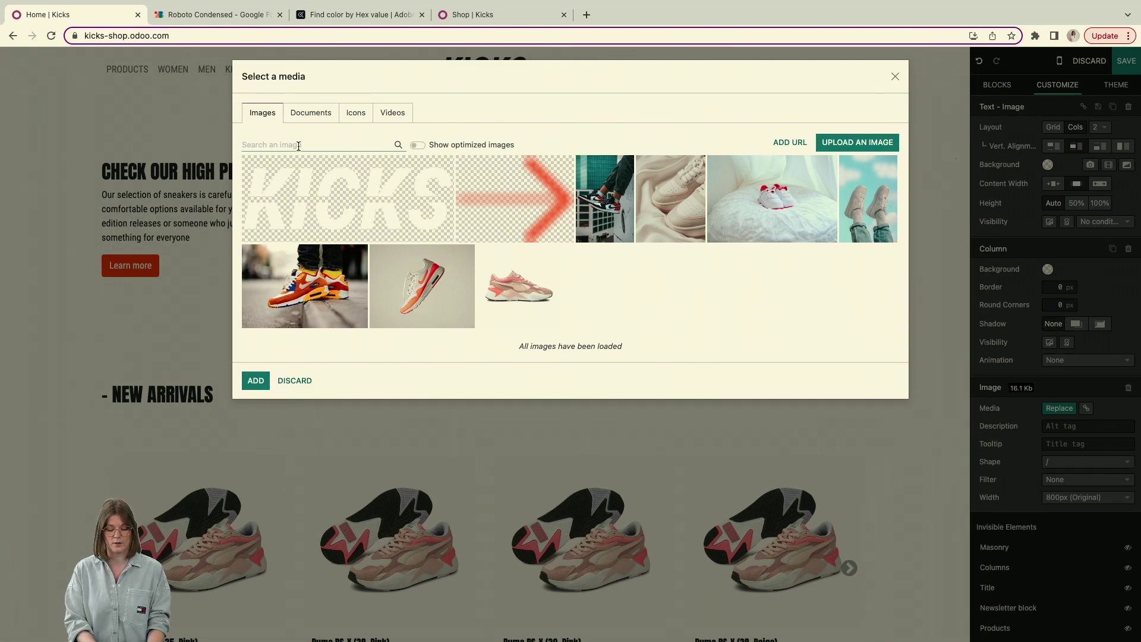
{"action": "type", "text": "sho"}
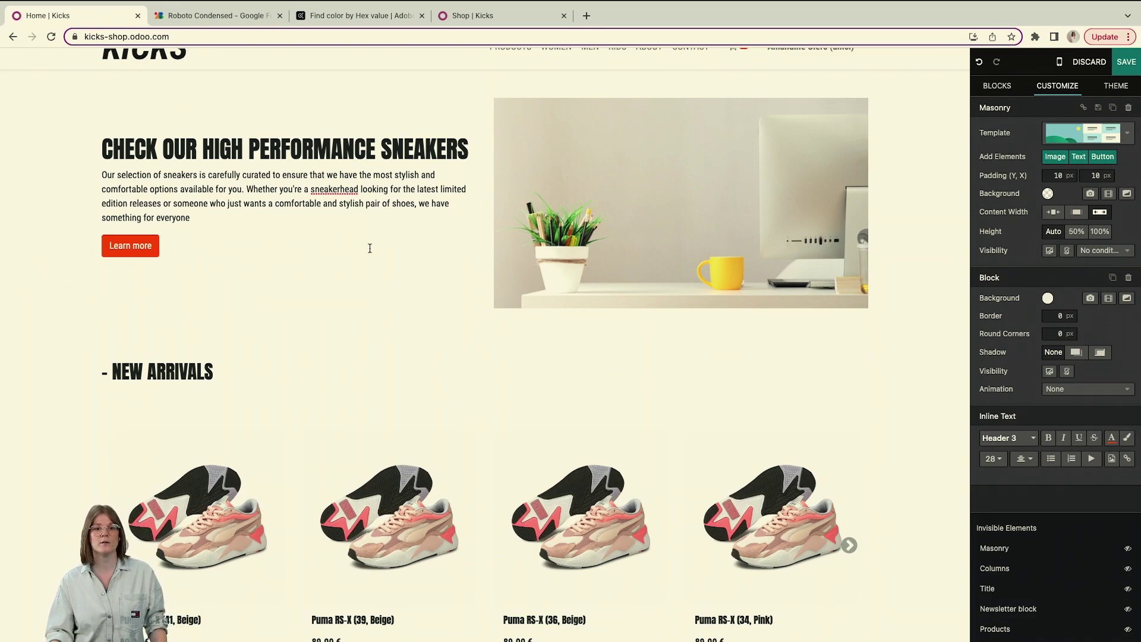
Make the word "sneakerhead" bold in the paragraph below the "Check our high performance sneakers" heading.
{"action": "left_click", "coordinate": [315, 189]}
{"action": "double_click", "coordinate": [329, 189]}
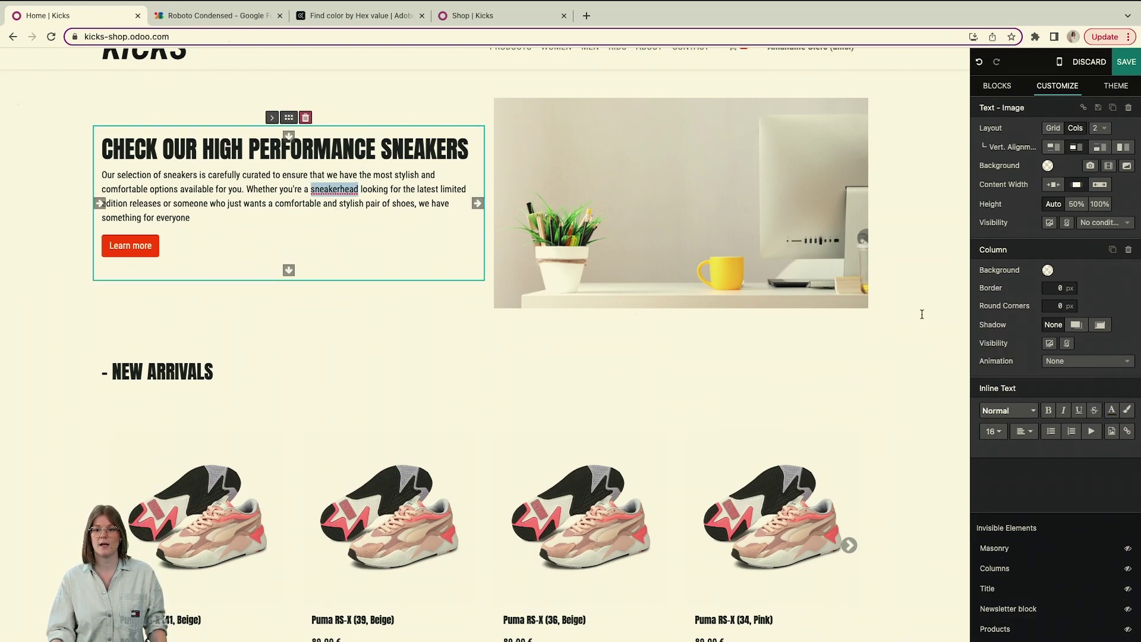
{"action": "left_click", "coordinate": [1048, 411]}
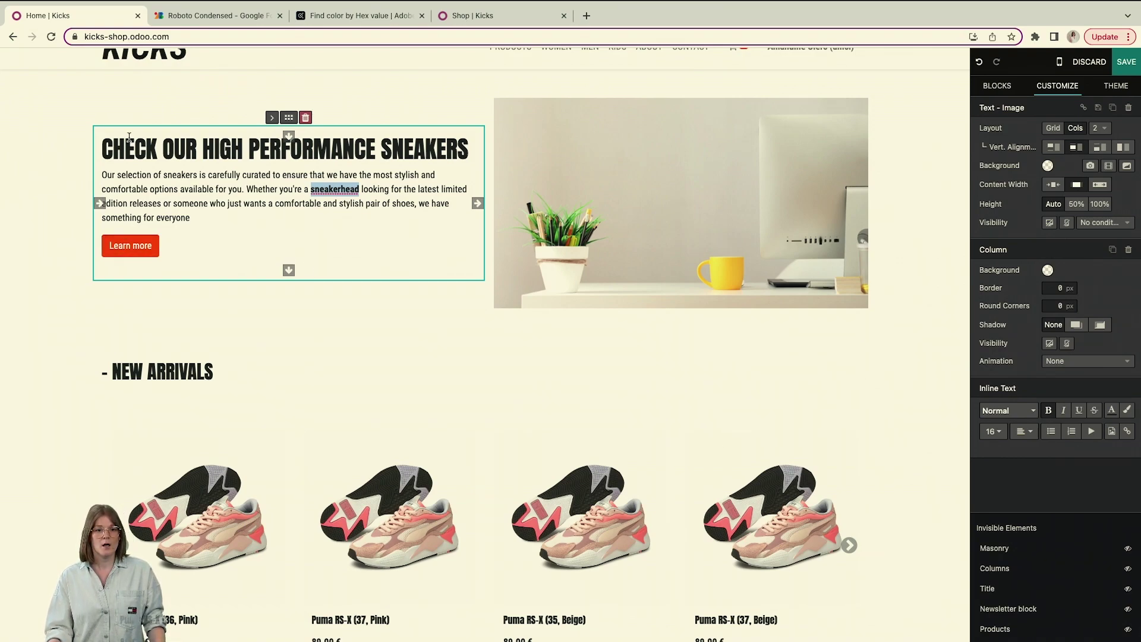
{"action": "scroll", "coordinate": [344, 236], "scroll_direction": "up", "scroll_amount": 1}
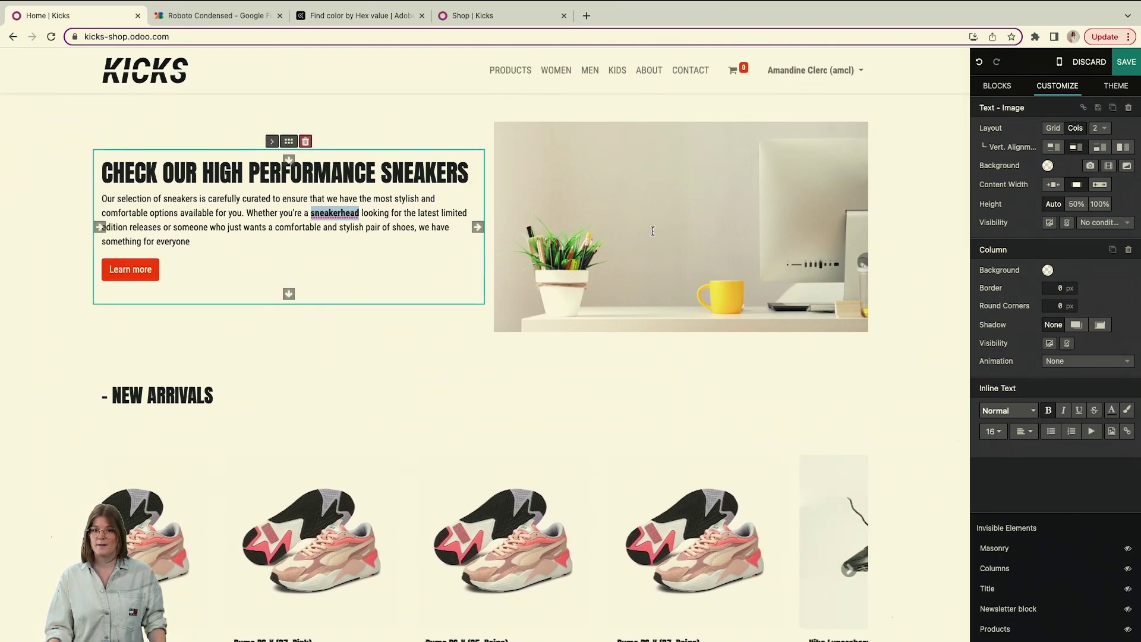
{"action": "left_click", "coordinate": [913, 156]}
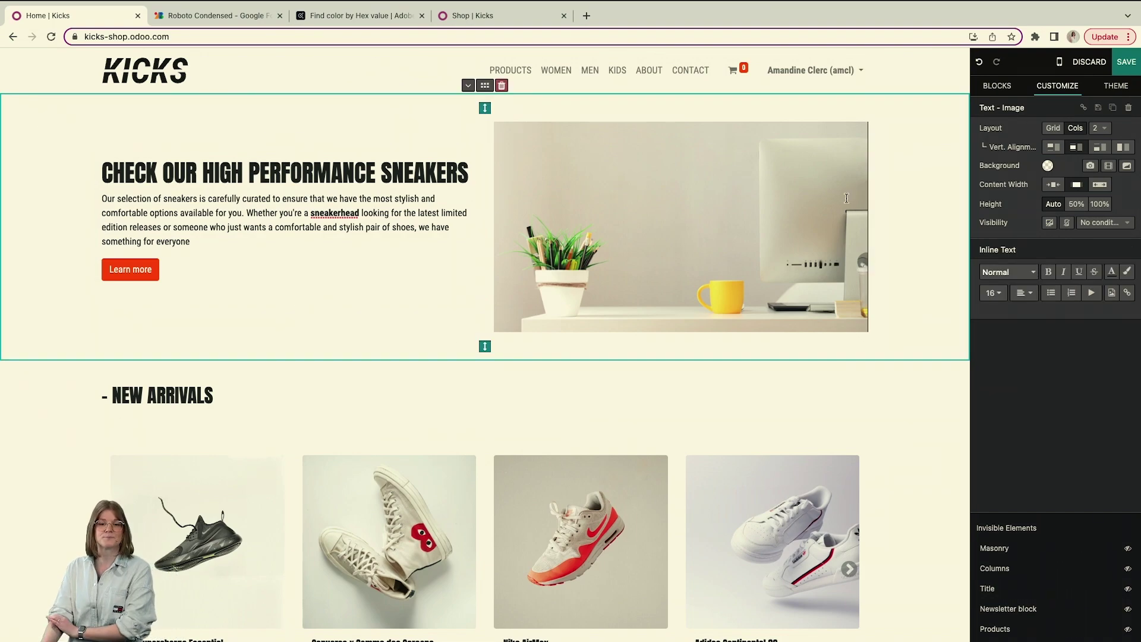
Replace the "Learn more" button's label in the Text - Image block with "Check out our amazing collection".
{"action": "left_click", "coordinate": [163, 208]}
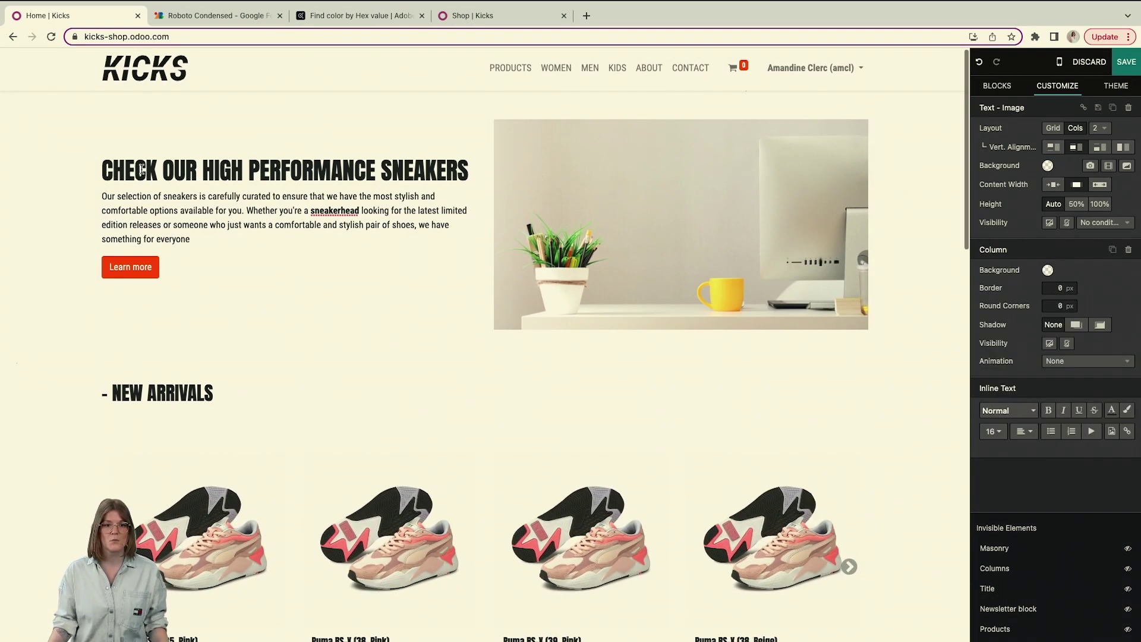
{"action": "triple_click", "coordinate": [180, 236]}
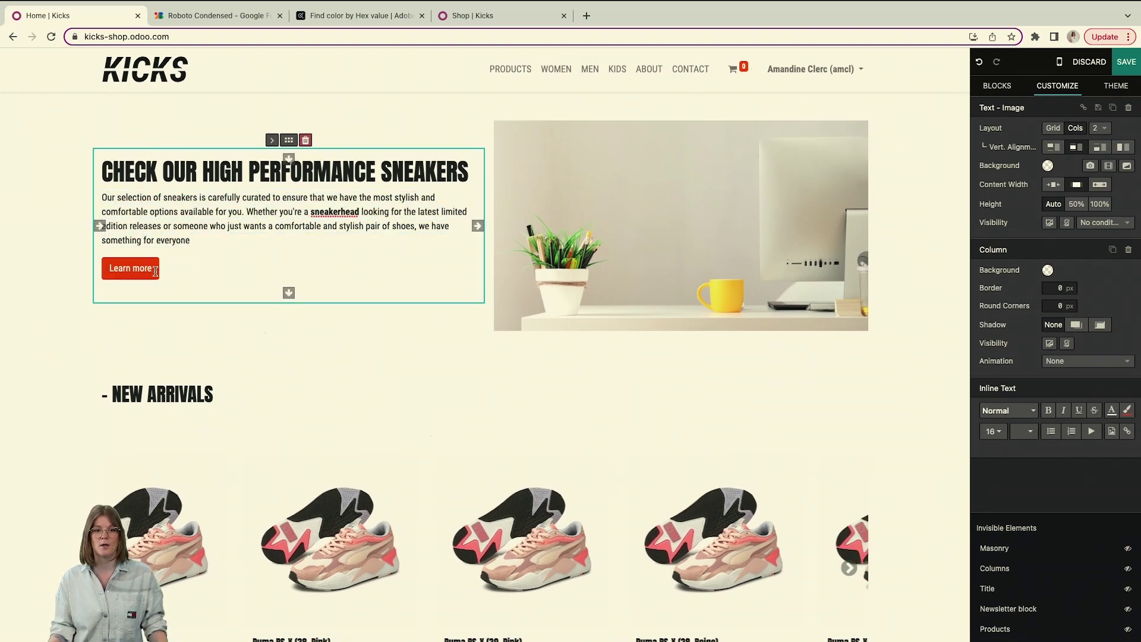
{"action": "left_click", "coordinate": [129, 270]}
{"action": "scroll", "coordinate": [129, 273], "scroll_direction": "down", "scroll_amount": 1}
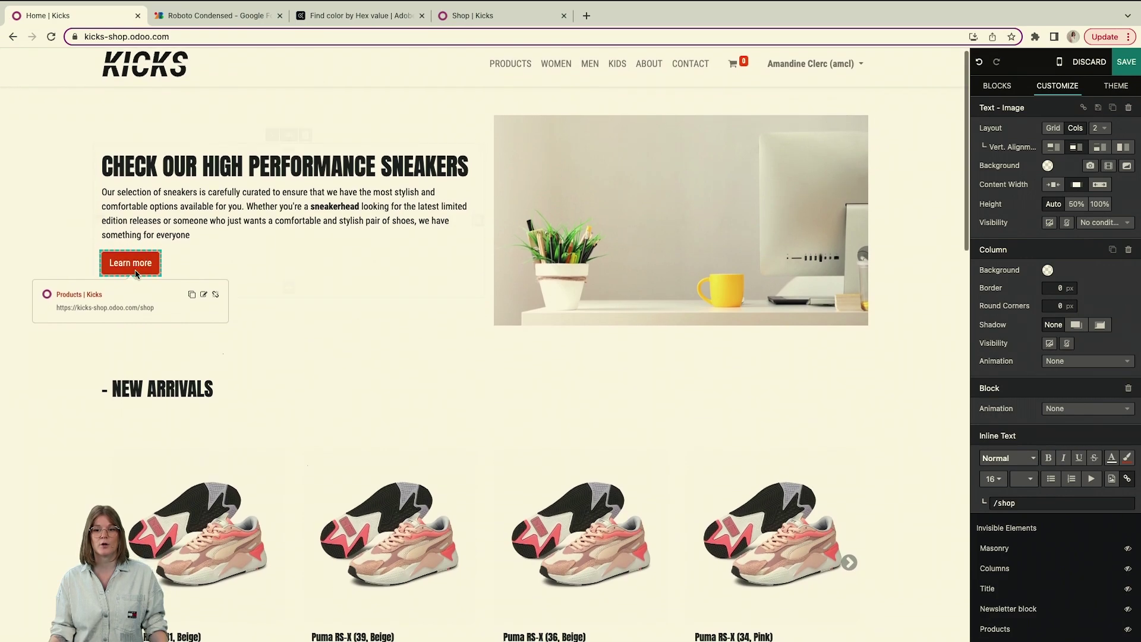
{"action": "scroll", "coordinate": [141, 258], "scroll_direction": "down", "scroll_amount": 1}
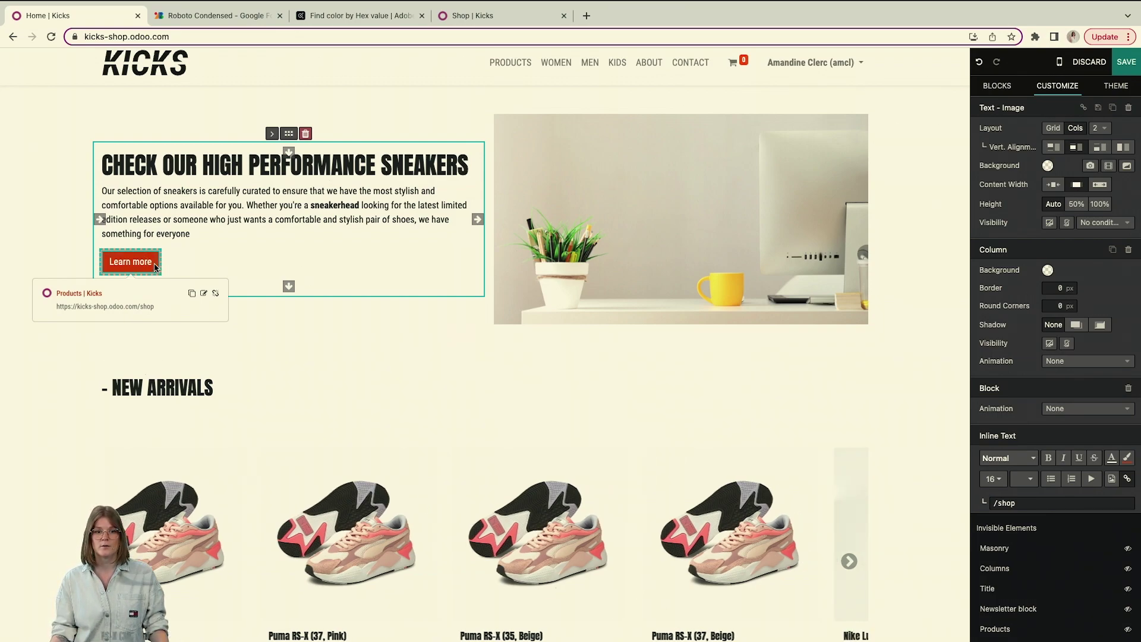
{"action": "key", "text": "BackSpace"}
{"action": "key", "text": "BackSpace"}
{"action": "key", "text": "BackSpace"}
{"action": "key", "text": "BackSpace"}
{"action": "key", "text": "BackSpace"}
{"action": "key", "text": "BackSpace"}
{"action": "key", "text": "BackSpace"}
{"action": "key", "text": "BackSpace"}
{"action": "key", "text": "BackSpace"}
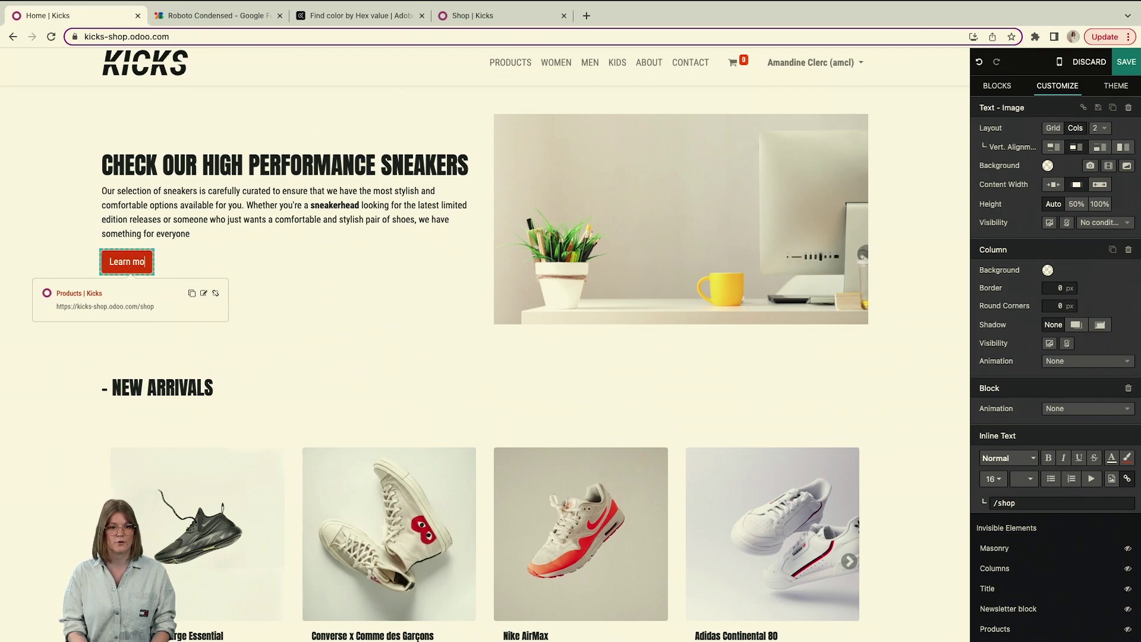
{"action": "key", "text": "BackSpace"}
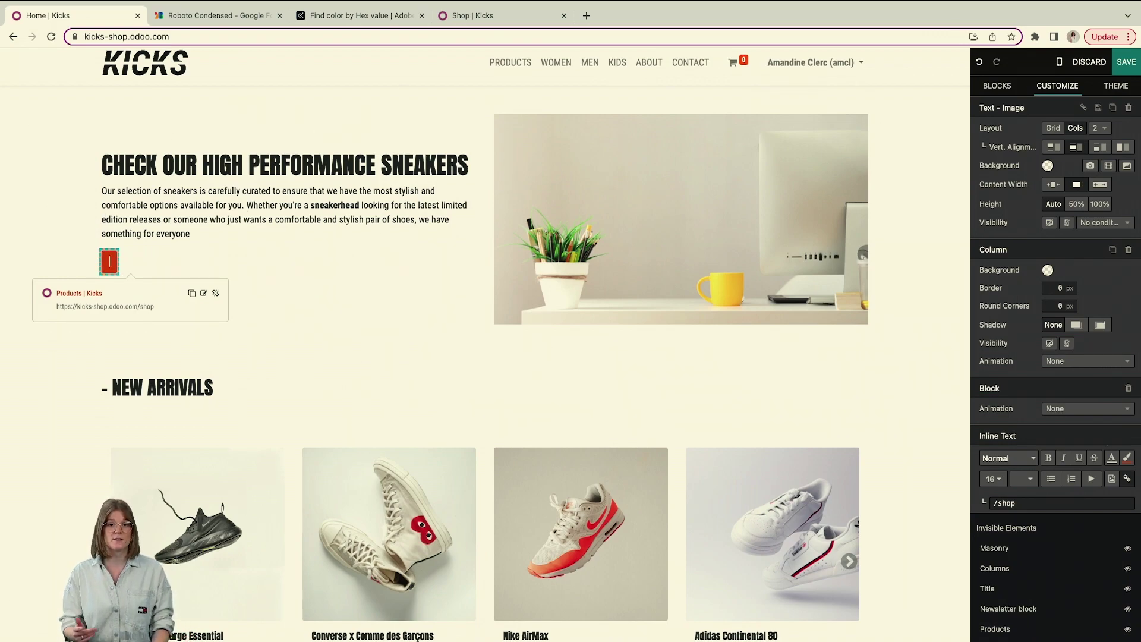
{"action": "type", "text": "Chec"}
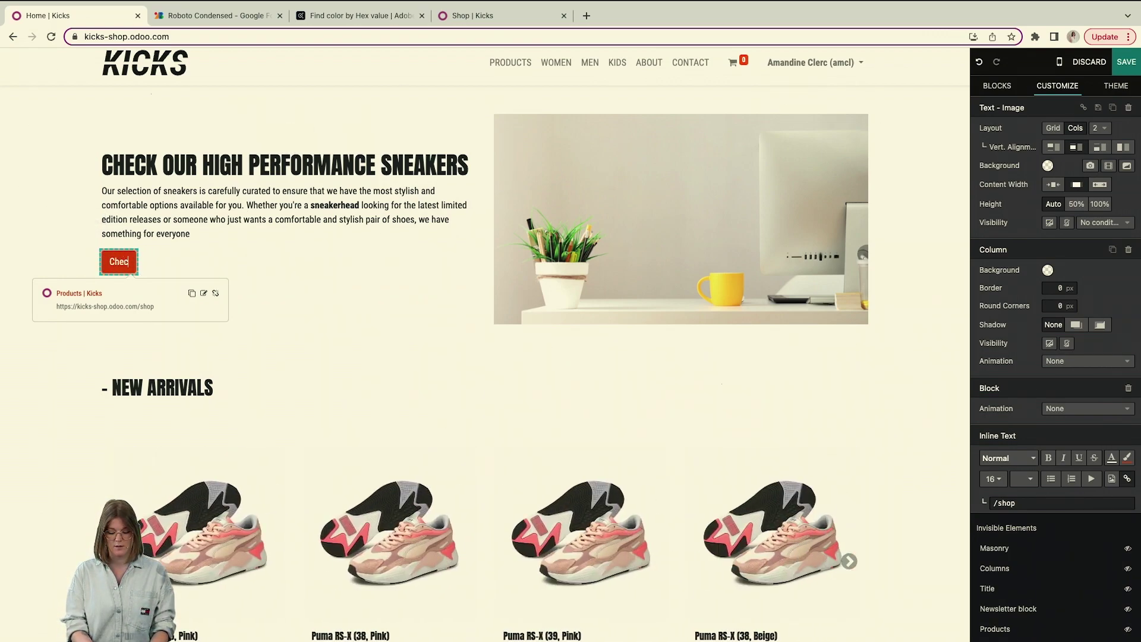
{"action": "type", "text": "k out our amazin,g"}
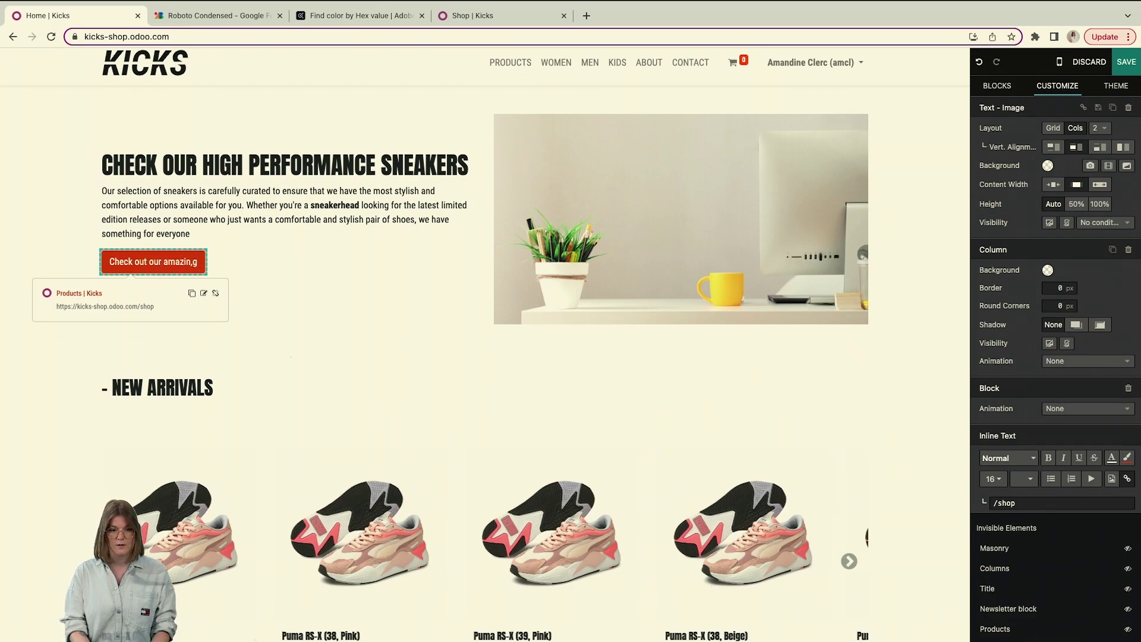
{"action": "key", "text": "BackSpace"}
{"action": "key", "text": "BackSpace"}
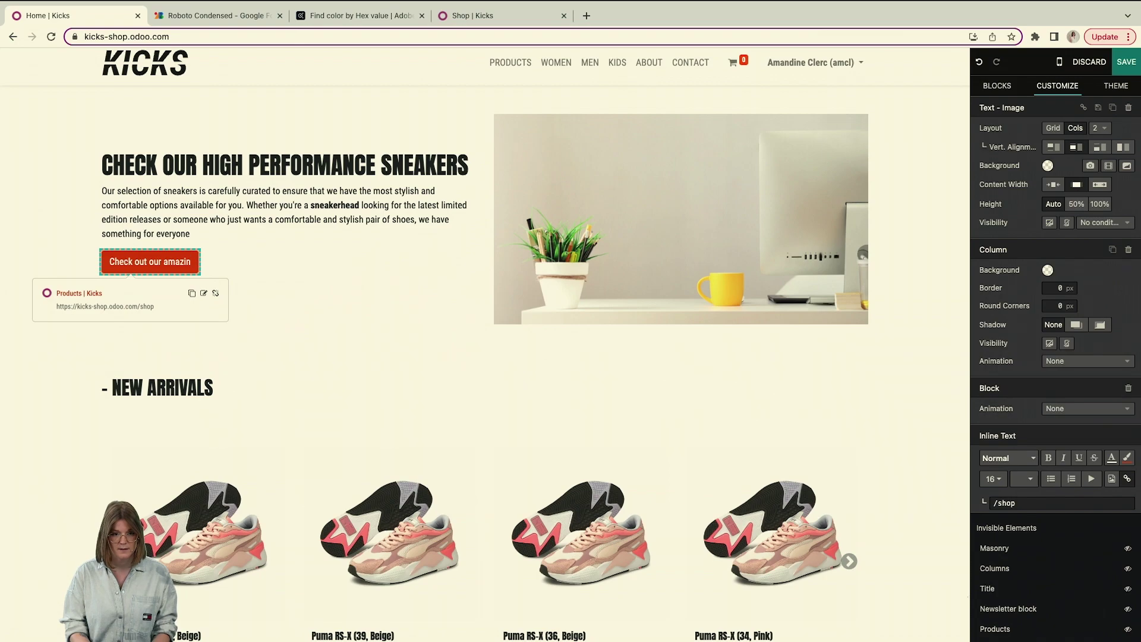
{"action": "type", "text": "g colle"}
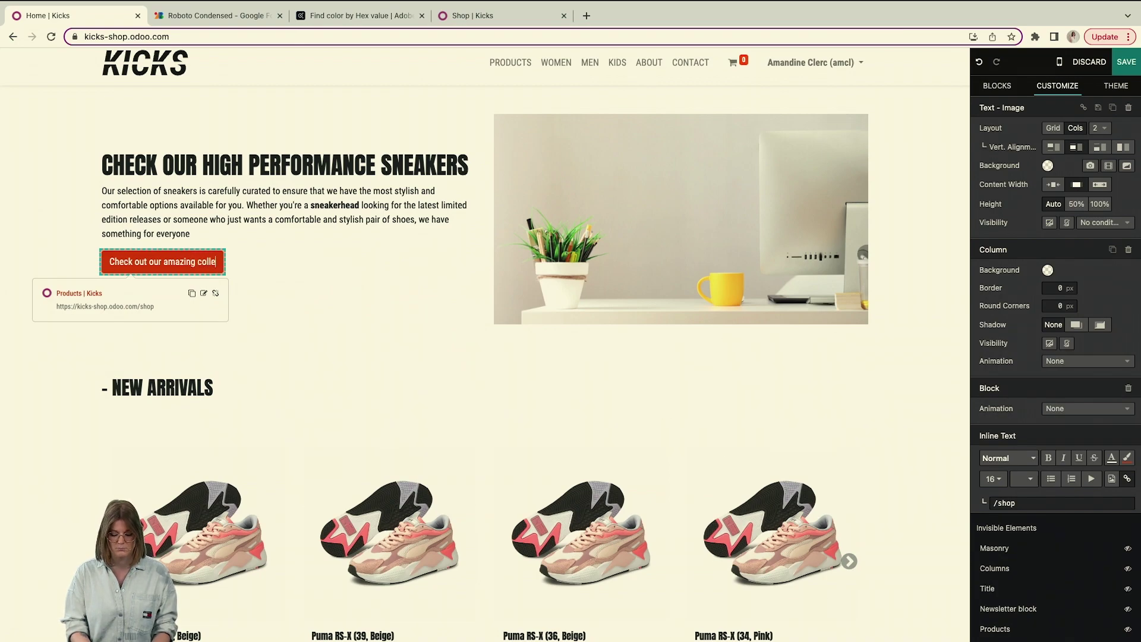
{"action": "type", "text": "ction"}
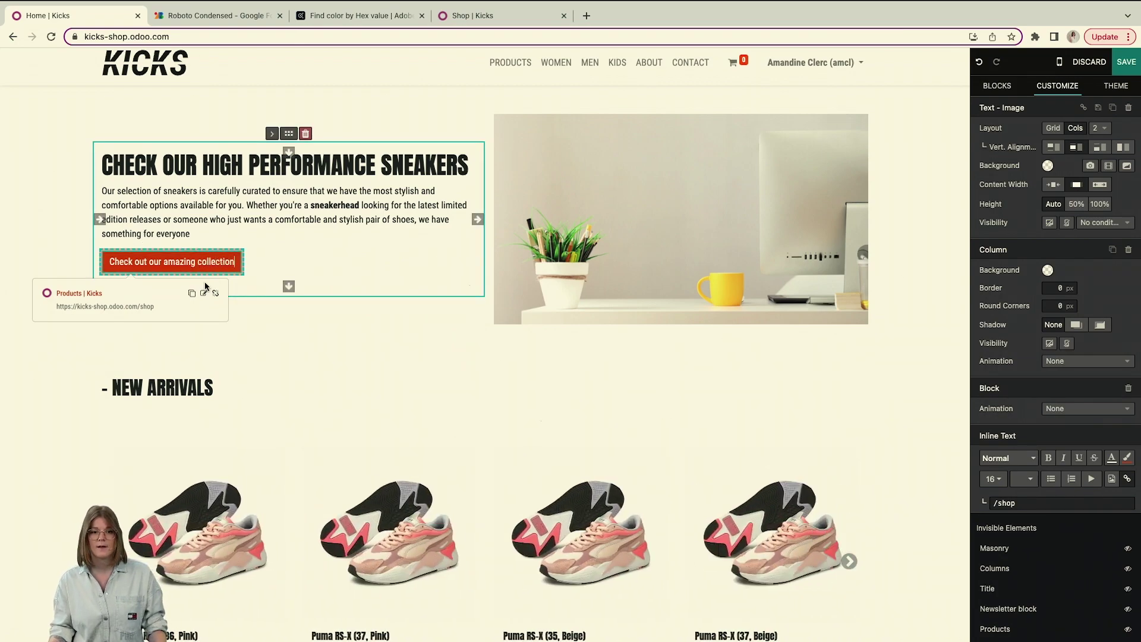
Open the link settings of the "Check out our amazing collection" button and save the homepage changes.
{"action": "left_click", "coordinate": [204, 295]}
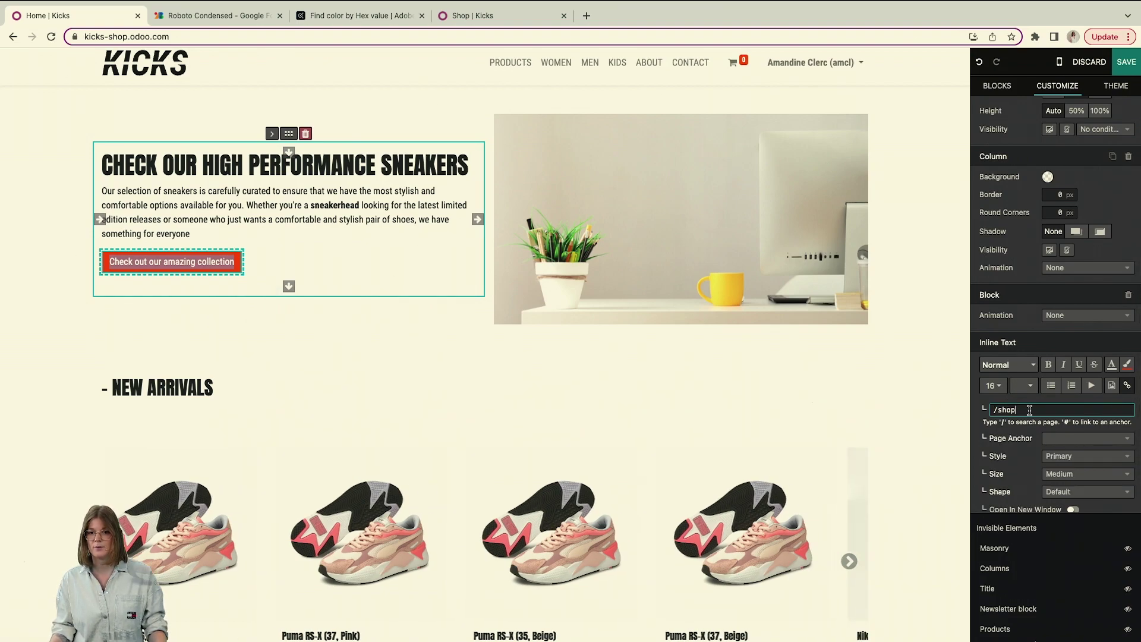
{"action": "left_click", "coordinate": [1129, 61]}
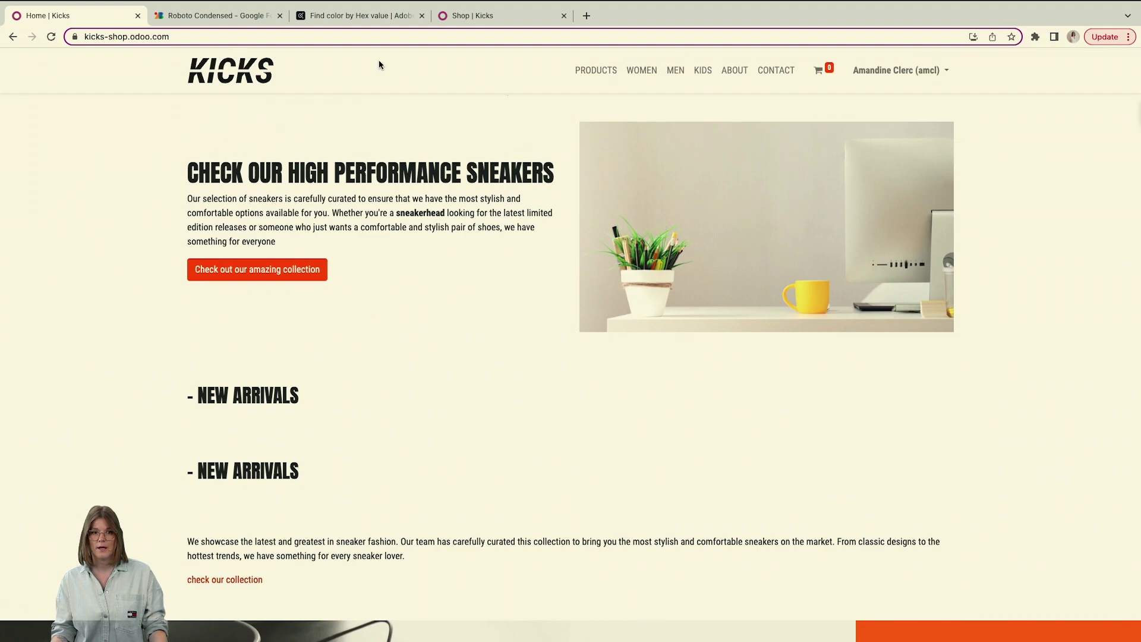
{"action": "left_click", "coordinate": [382, 38]}
{"action": "key", "text": "Return"}
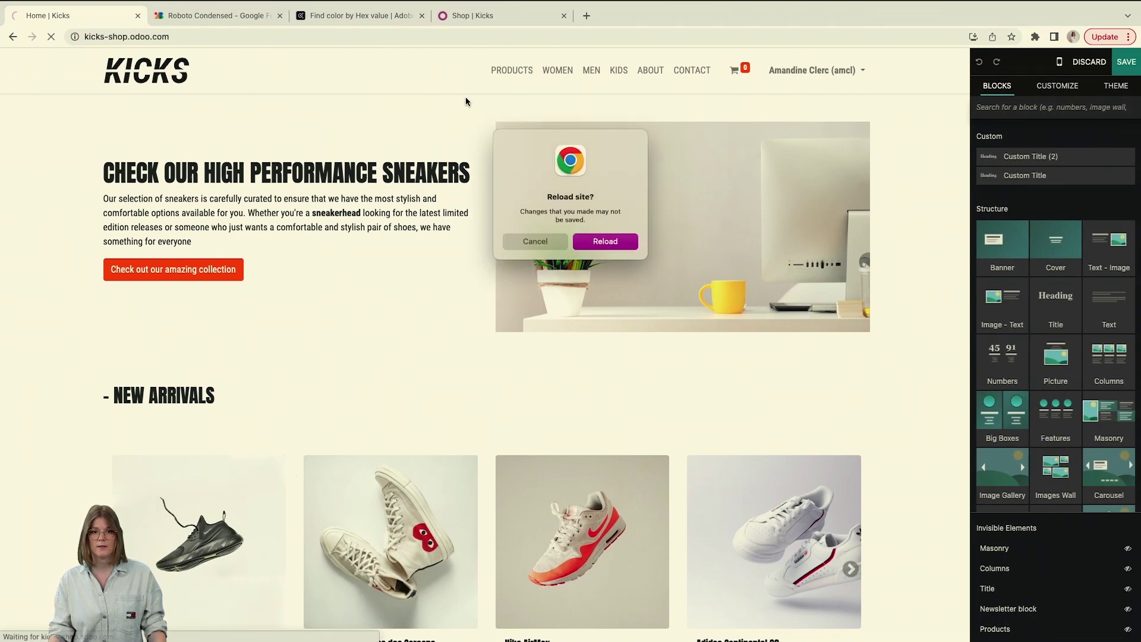
{"action": "left_click", "coordinate": [530, 238]}
Replace the desk photo in the Text - Image block with the media library photo of orange sneakers worn on the street.
{"action": "left_click", "coordinate": [663, 235]}
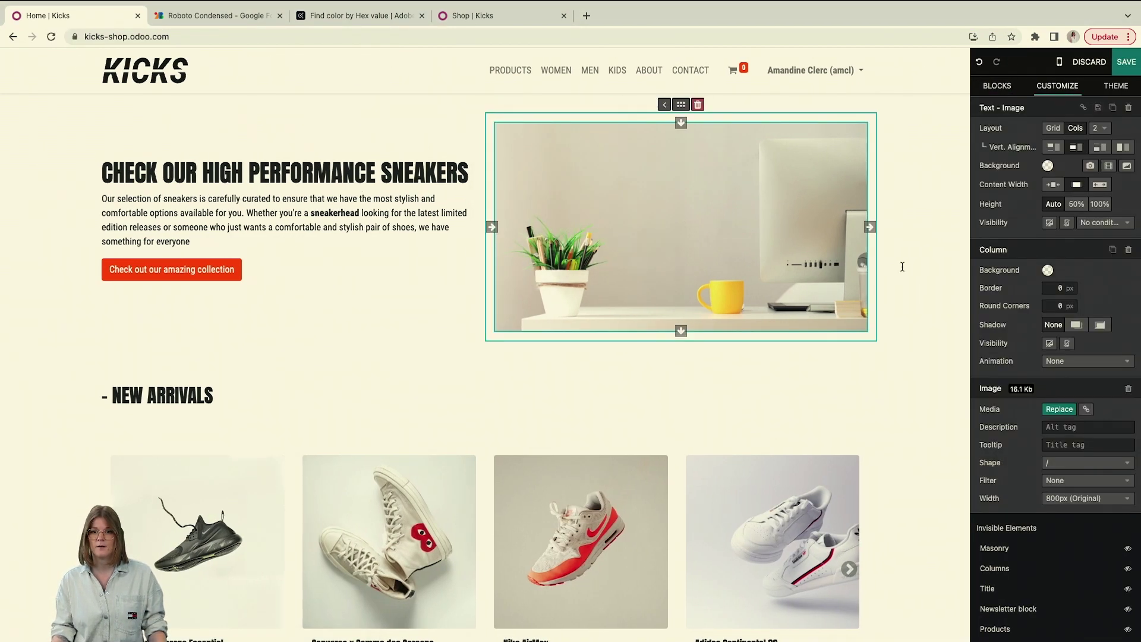
{"action": "left_click", "coordinate": [1055, 411]}
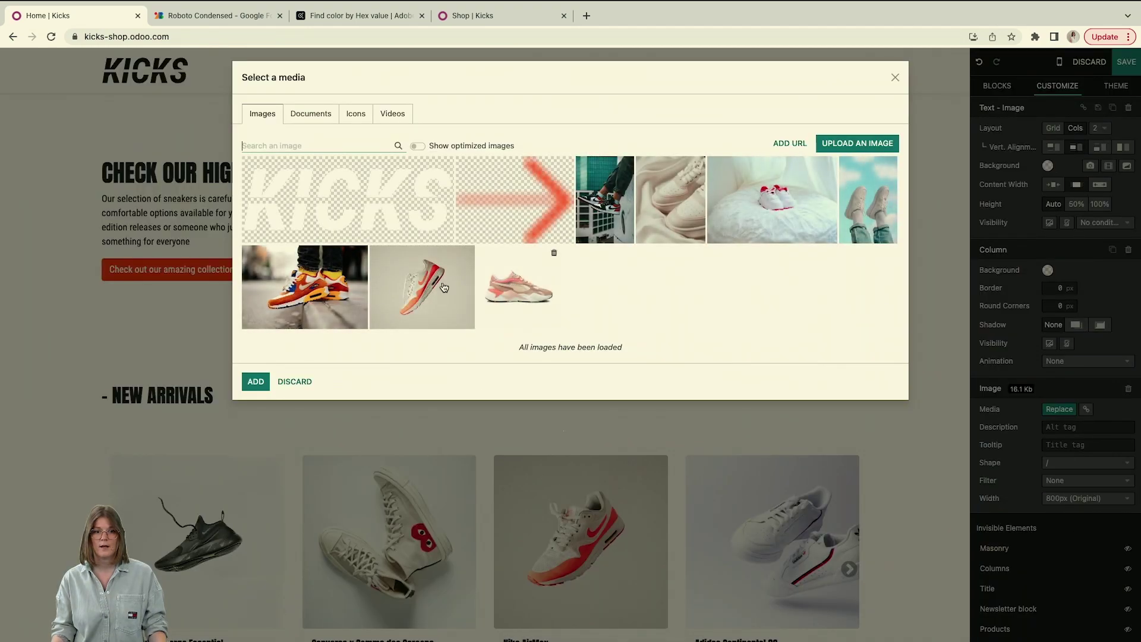
{"action": "left_click", "coordinate": [357, 294]}
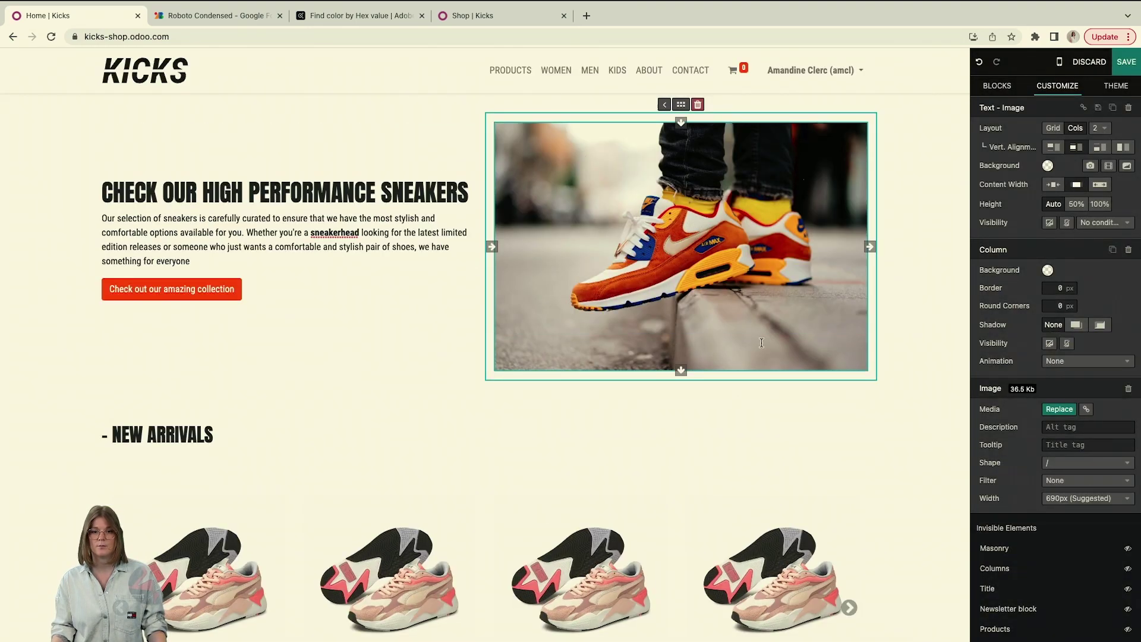
Try the Recently Sold Products filter on the Products block under the first "New Arrivals" title and return it to Newest Products.
{"action": "scroll", "coordinate": [762, 343], "scroll_direction": "down", "scroll_amount": 6}
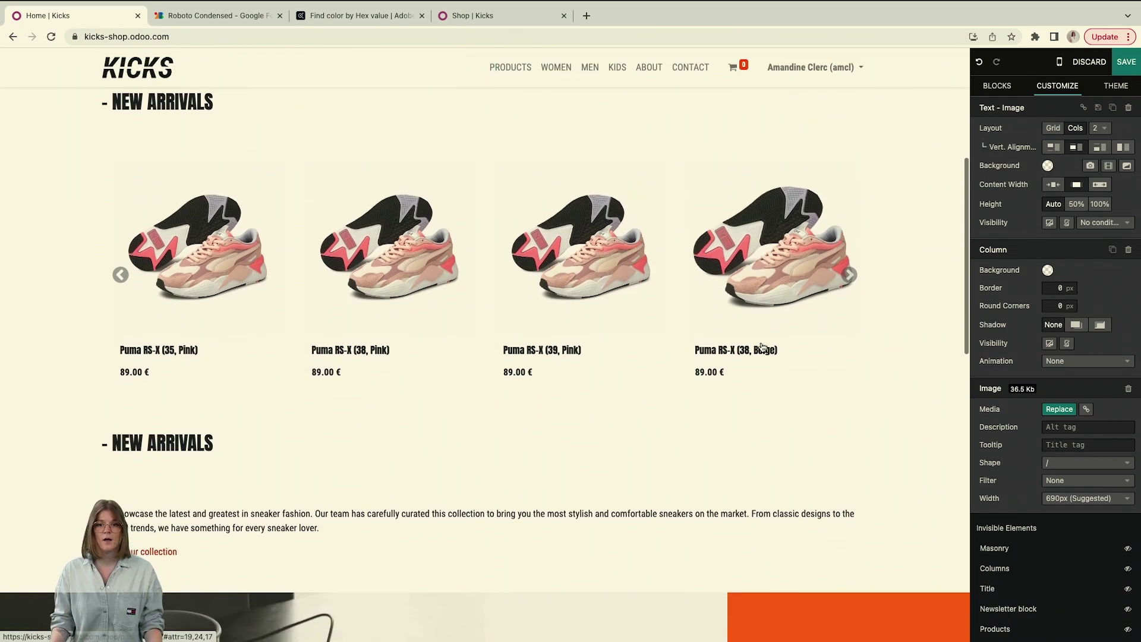
{"action": "scroll", "coordinate": [762, 347], "scroll_direction": "up", "scroll_amount": 1}
{"action": "left_click", "coordinate": [290, 162]}
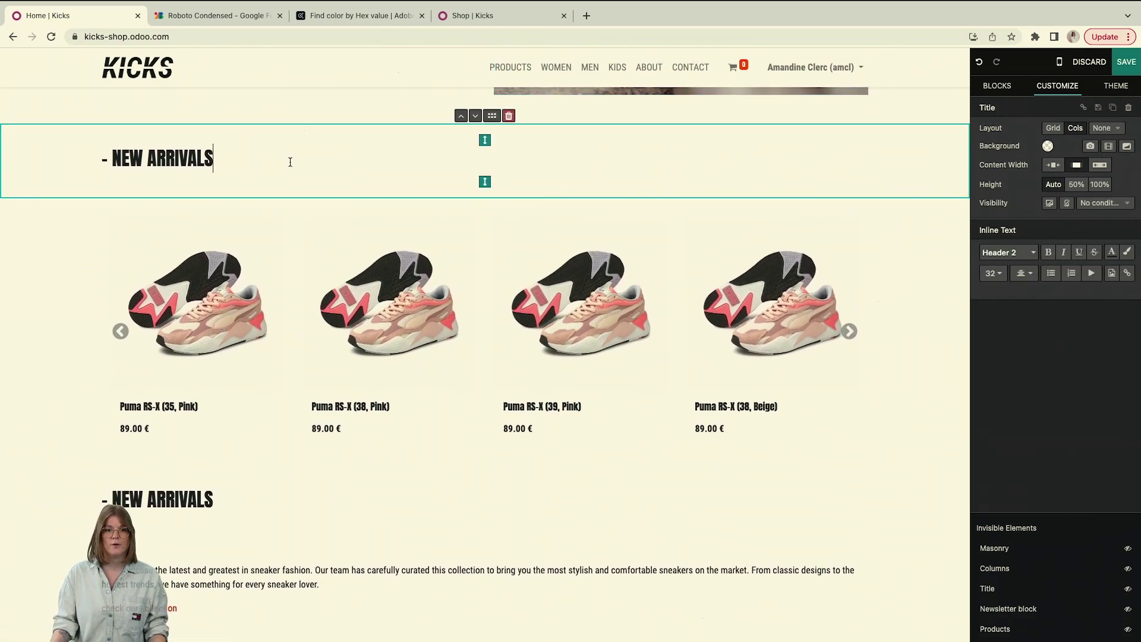
{"action": "left_click", "coordinate": [925, 278]}
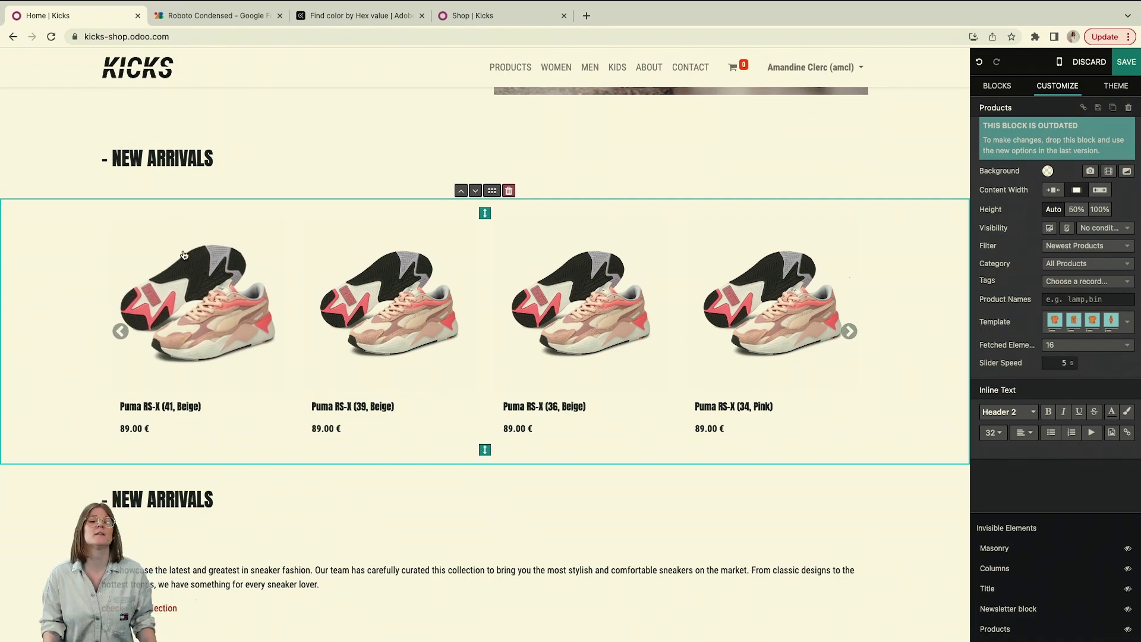
{"action": "left_click", "coordinate": [178, 158]}
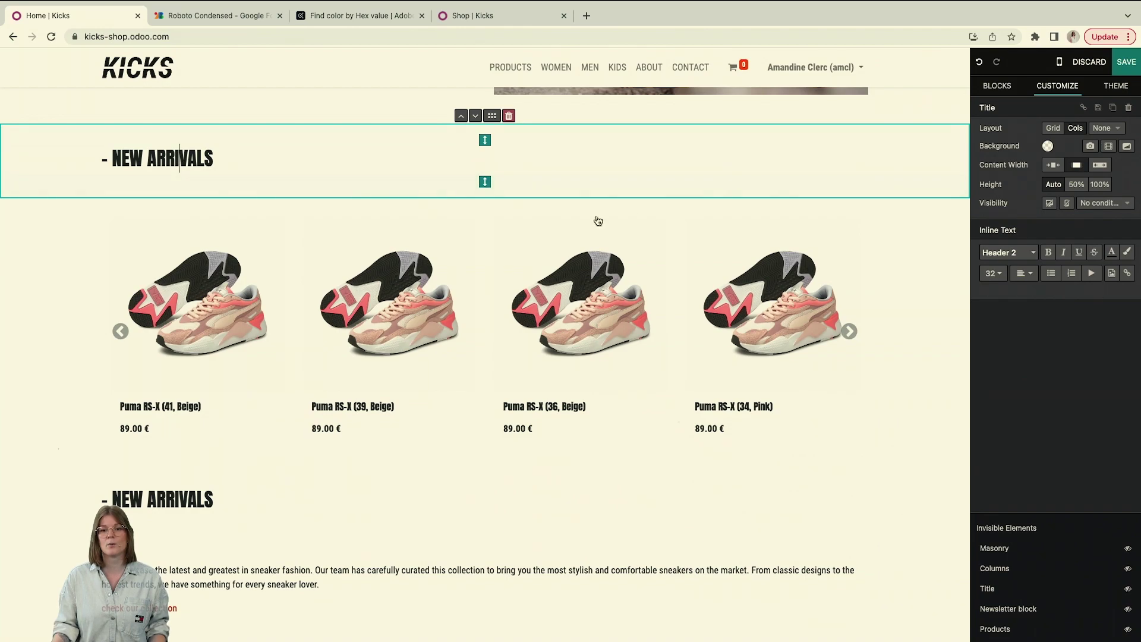
{"action": "left_click", "coordinate": [871, 264]}
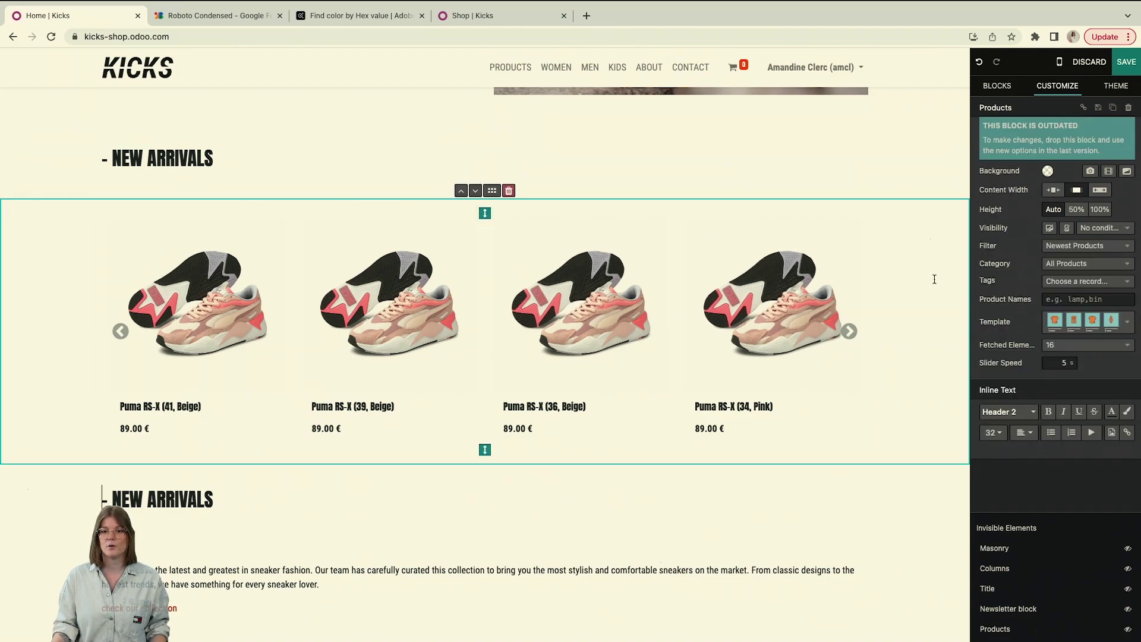
{"action": "left_click", "coordinate": [1069, 248]}
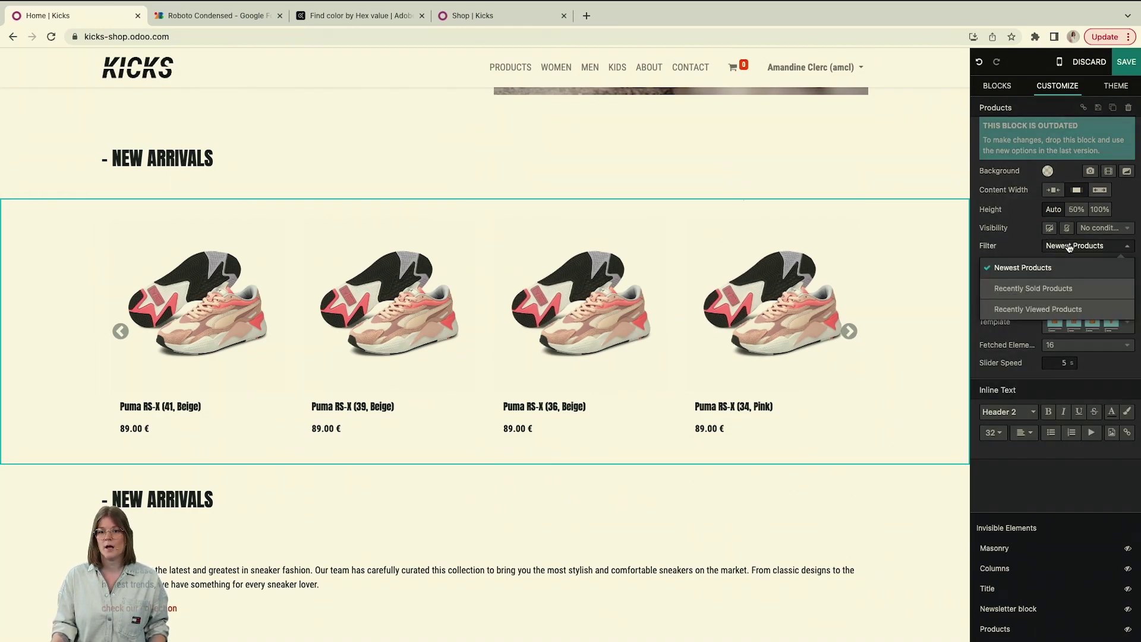
{"action": "left_click", "coordinate": [1035, 289]}
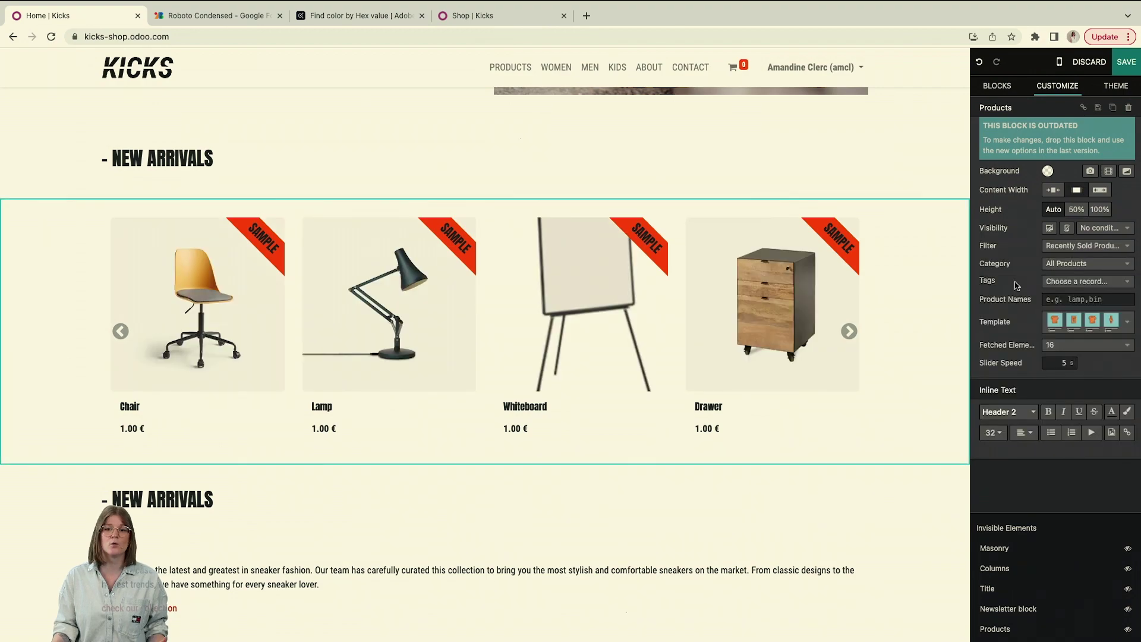
{"action": "left_click", "coordinate": [1076, 247]}
{"action": "left_click", "coordinate": [1065, 265]}
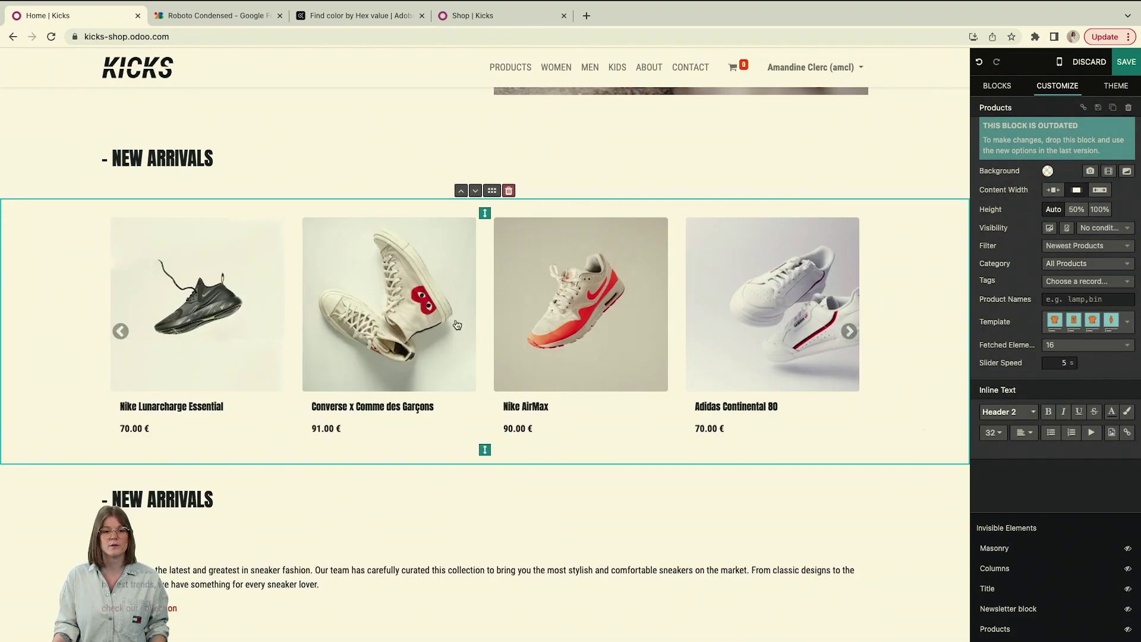
Add a text element to the second "New Arrivals" title in Grid layout and narrow it to sit beside the heading.
{"action": "scroll", "coordinate": [606, 404], "scroll_direction": "down", "scroll_amount": 5}
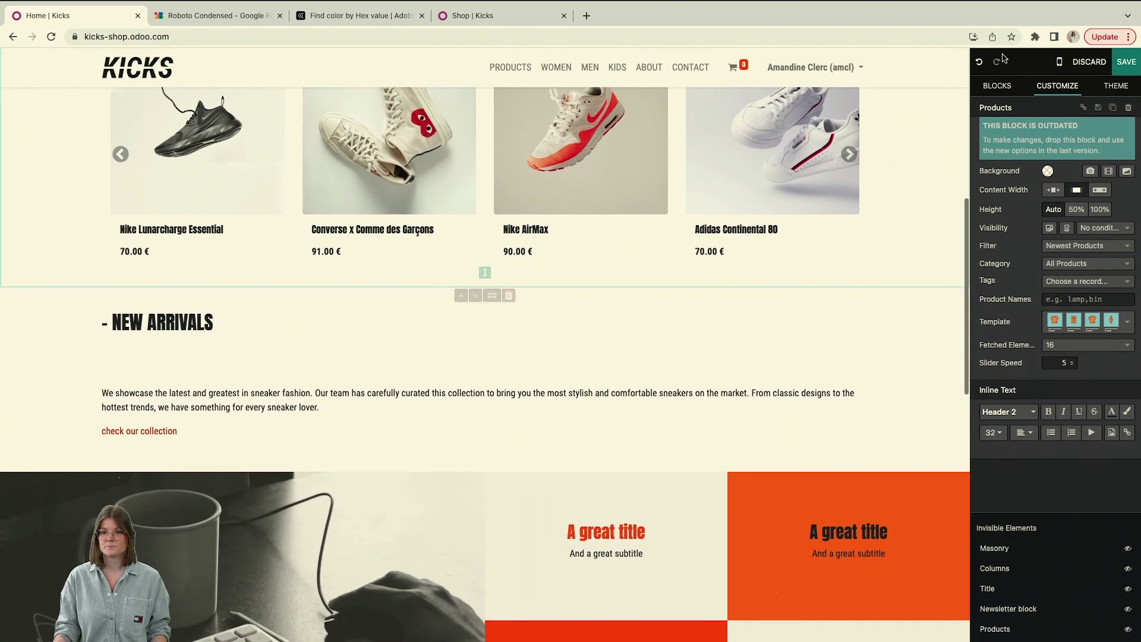
{"action": "left_click", "coordinate": [737, 320]}
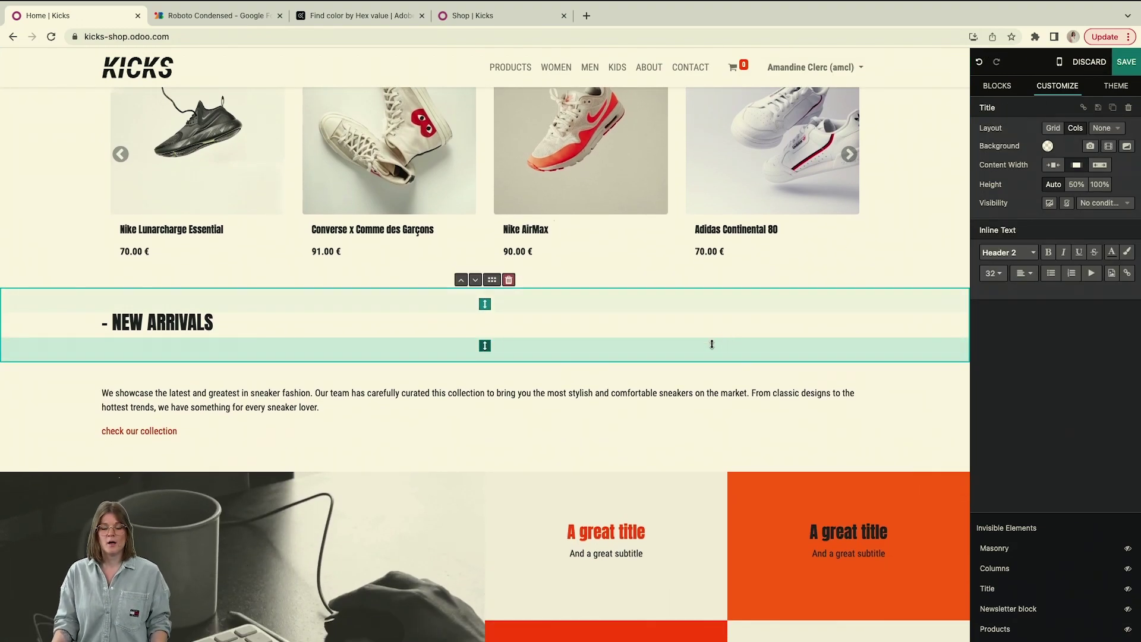
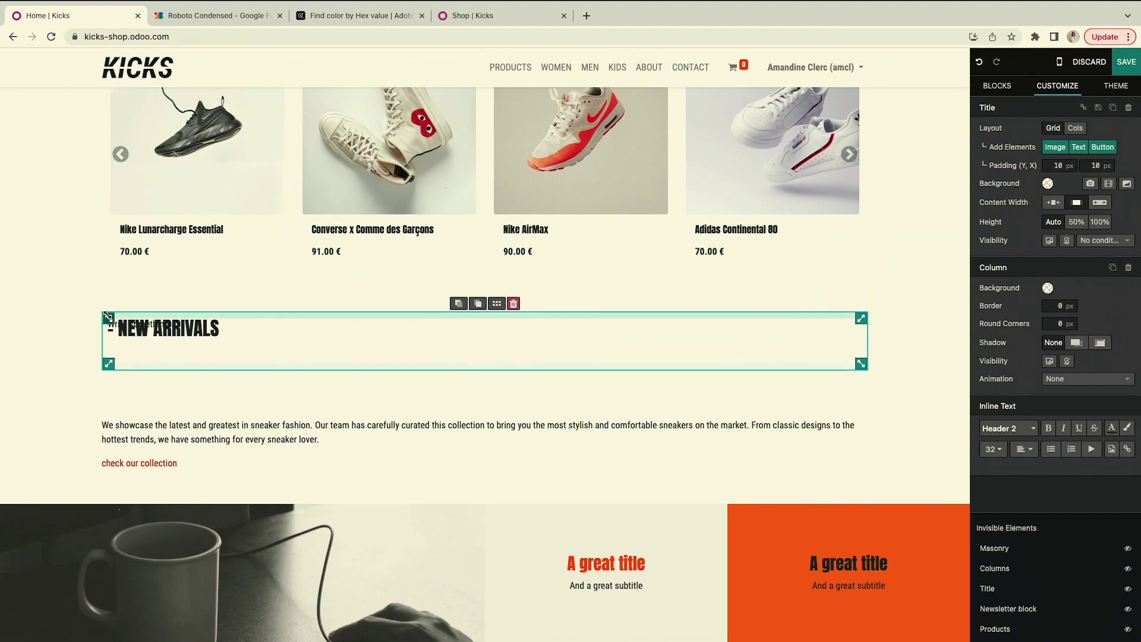
{"action": "left_click_drag", "start_coordinate": [109, 318], "coordinate": [428, 319]}
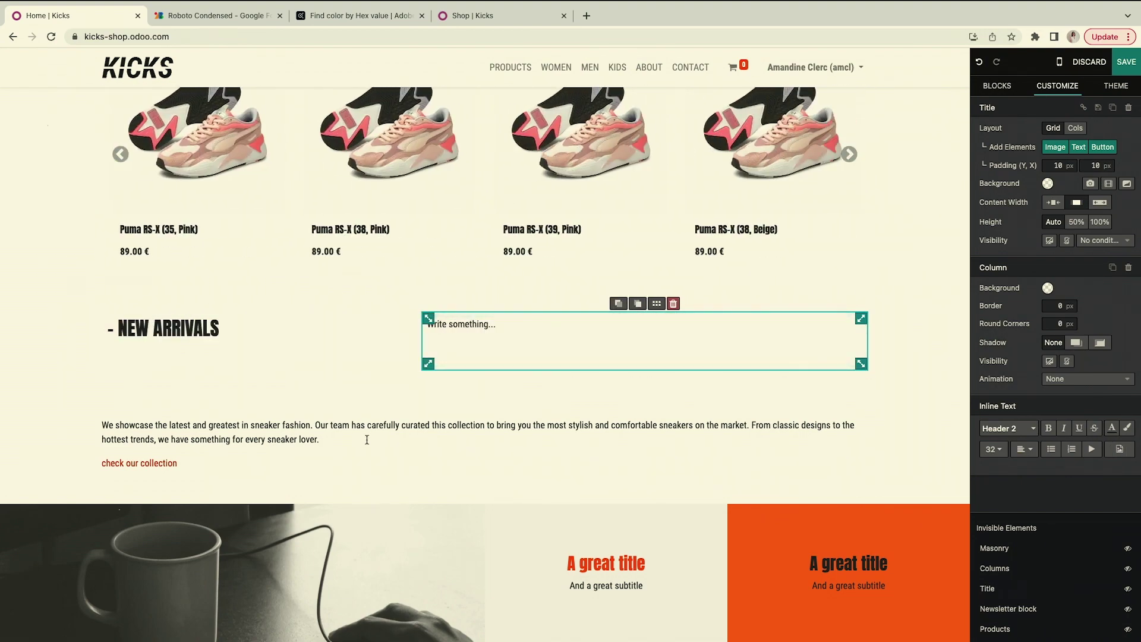
Copy the "We showcase the latest and greatest in sneaker fashion" paragraph over the placeholder text beside the second "New Arrivals" heading.
{"action": "left_click_drag", "start_coordinate": [321, 440], "coordinate": [62, 429]}
{"action": "key", "text": "ctrl+c"}
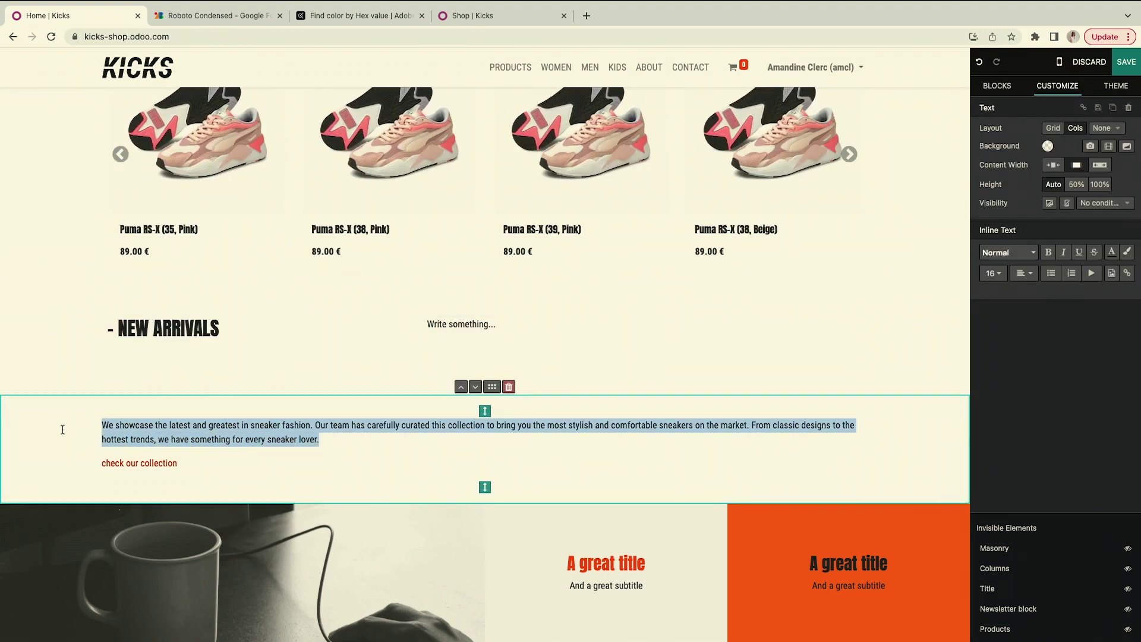
{"action": "left_click", "coordinate": [538, 314]}
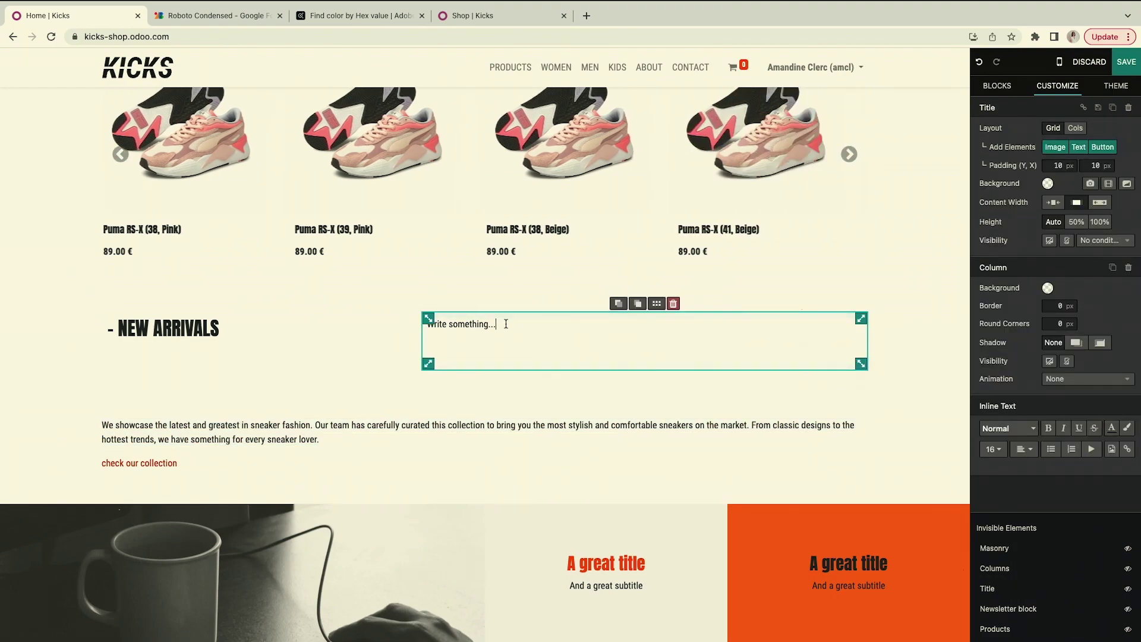
{"action": "left_click_drag", "start_coordinate": [505, 324], "coordinate": [426, 327]}
{"action": "key", "text": "ctrl+v"}
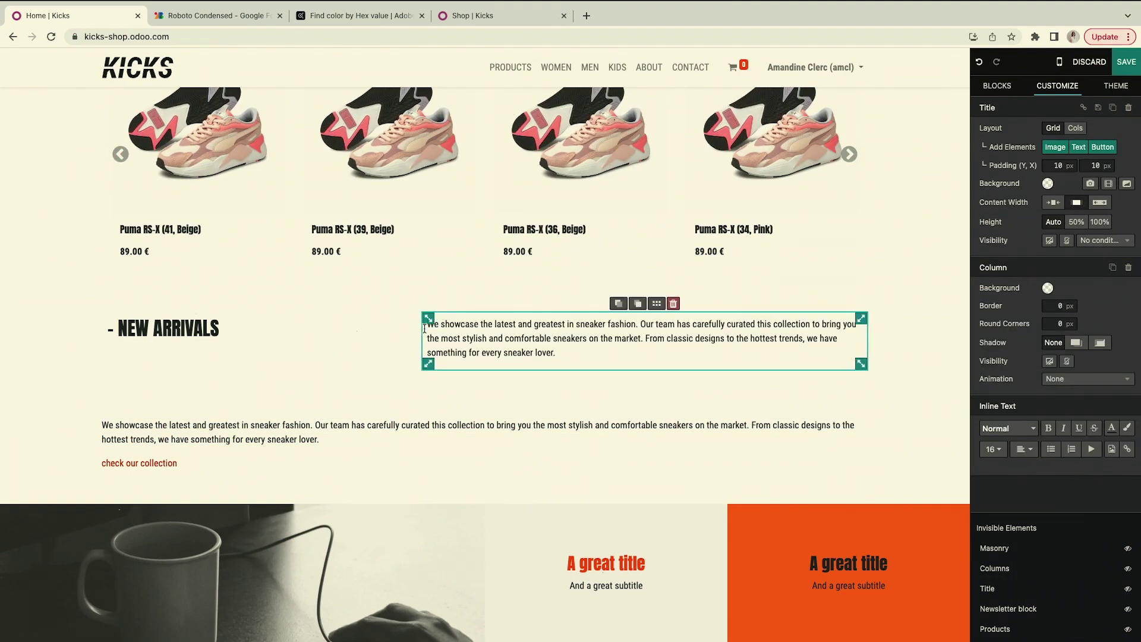
Add the line "check our our collection" below the paragraph beside the second "New Arrivals" heading, making the text element taller to fit.
{"action": "key", "text": "Return"}
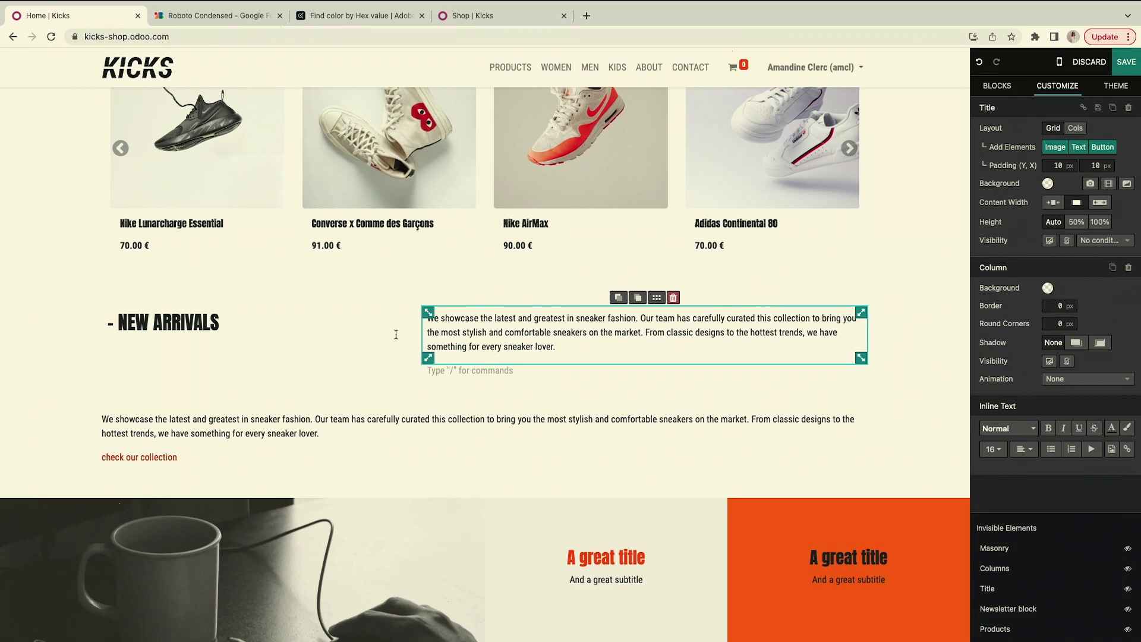
{"action": "triple_click", "coordinate": [465, 352]}
{"action": "left_click_drag", "start_coordinate": [430, 358], "coordinate": [426, 390]}
{"action": "left_click", "coordinate": [528, 378]}
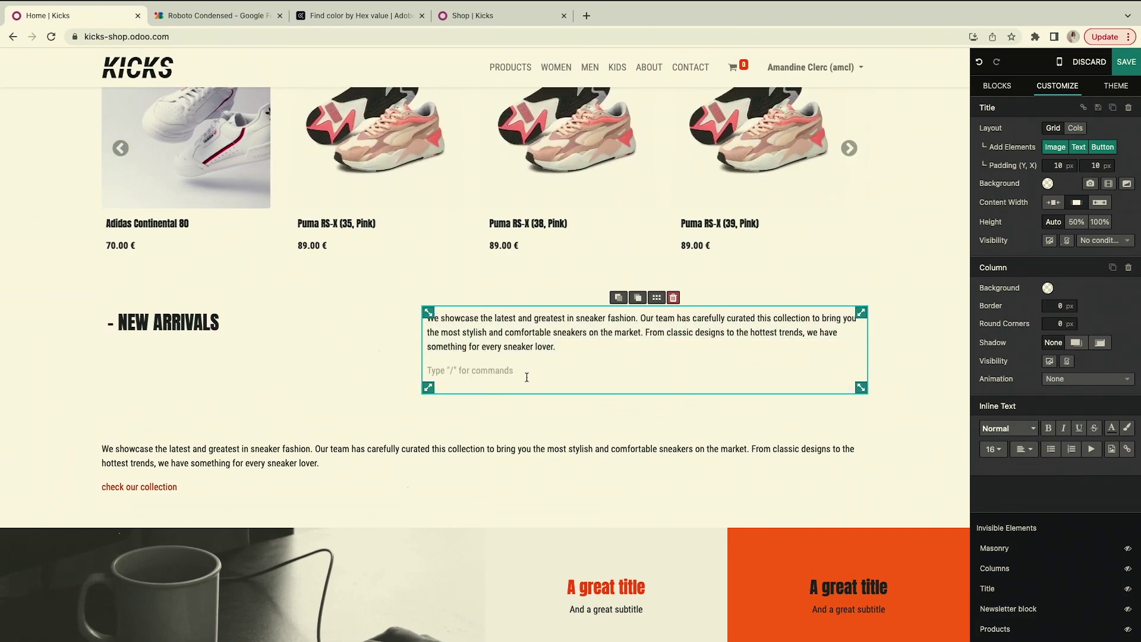
{"action": "type", "text": "ch"}
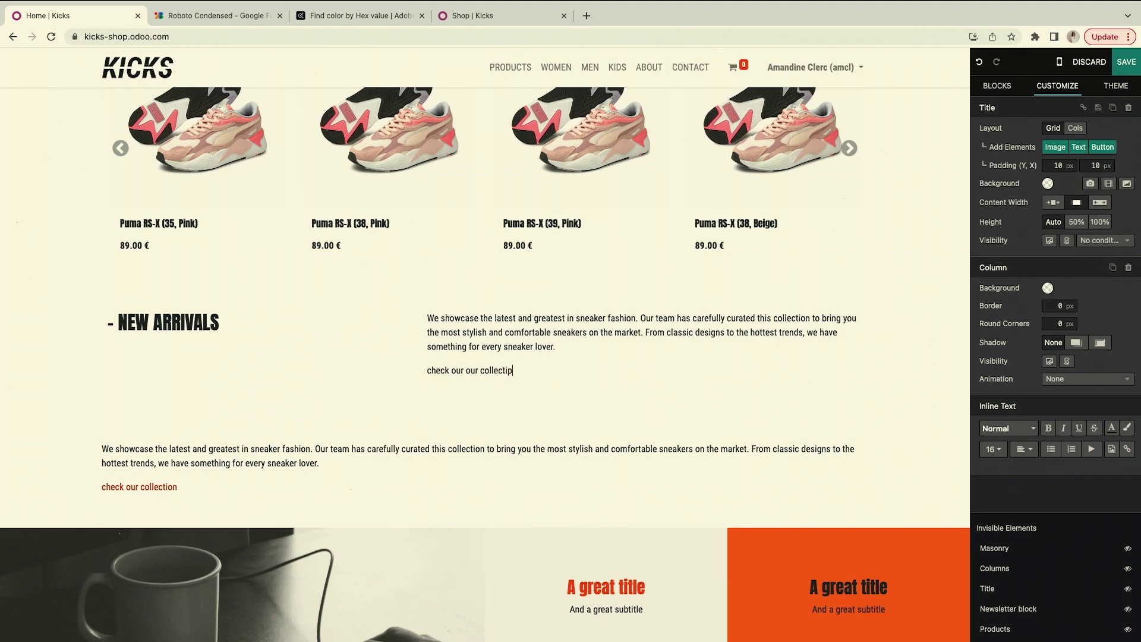
{"action": "type", "text": "eck our our collection"}
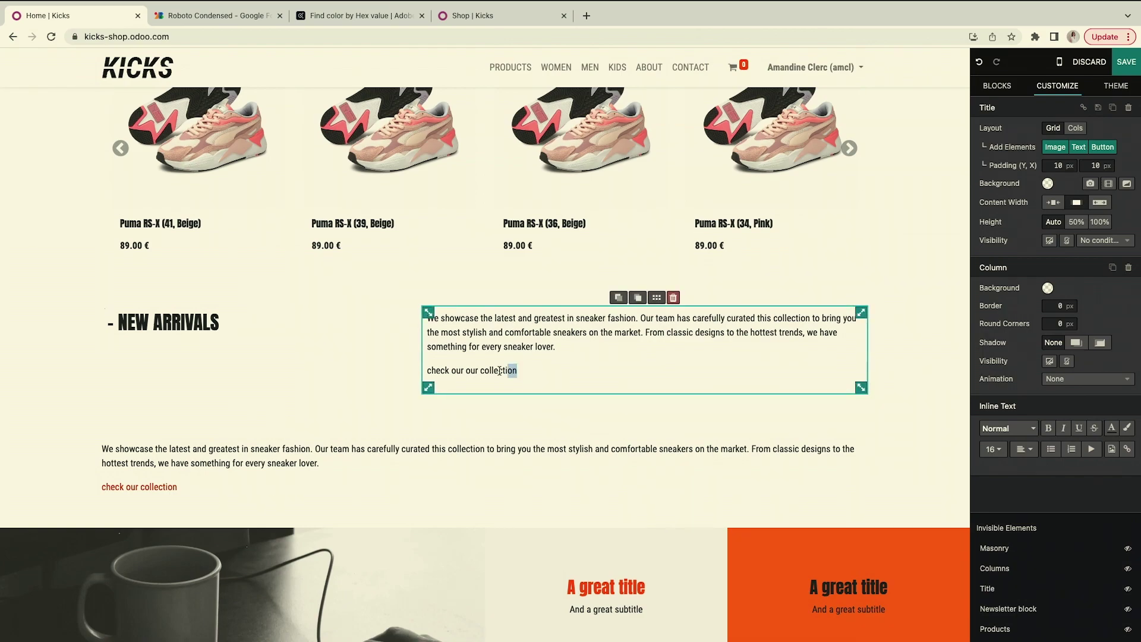
Link the whole "check our our collection" line to the /shop page.
{"action": "left_click_drag", "start_coordinate": [499, 371], "coordinate": [427, 371]}
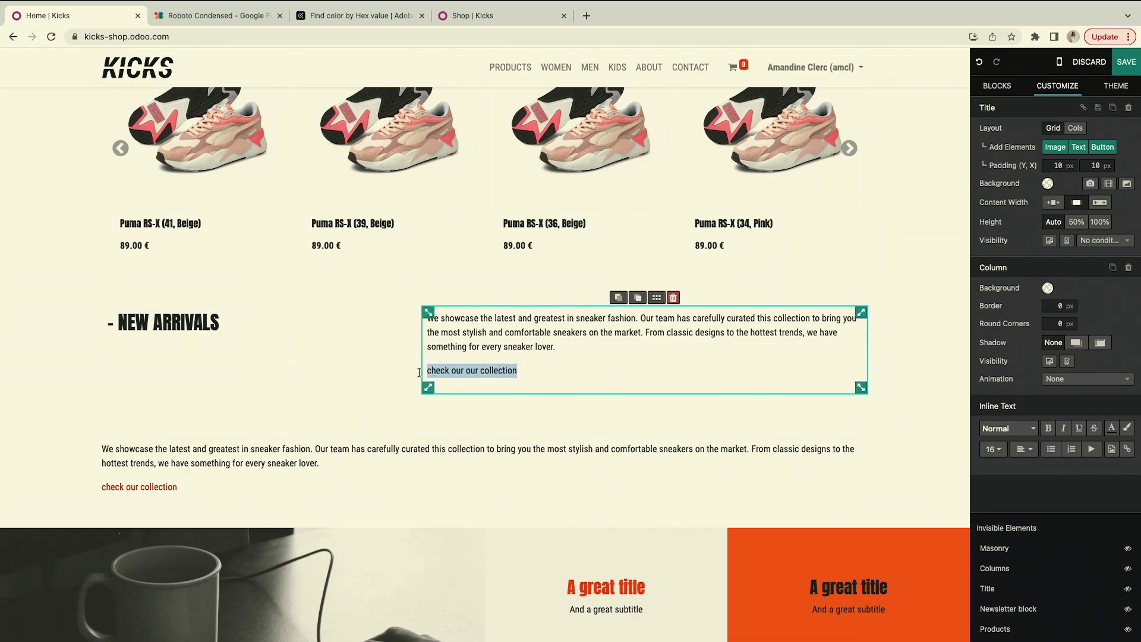
{"action": "double_click", "coordinate": [437, 371]}
{"action": "left_click_drag", "start_coordinate": [524, 367], "coordinate": [428, 370]}
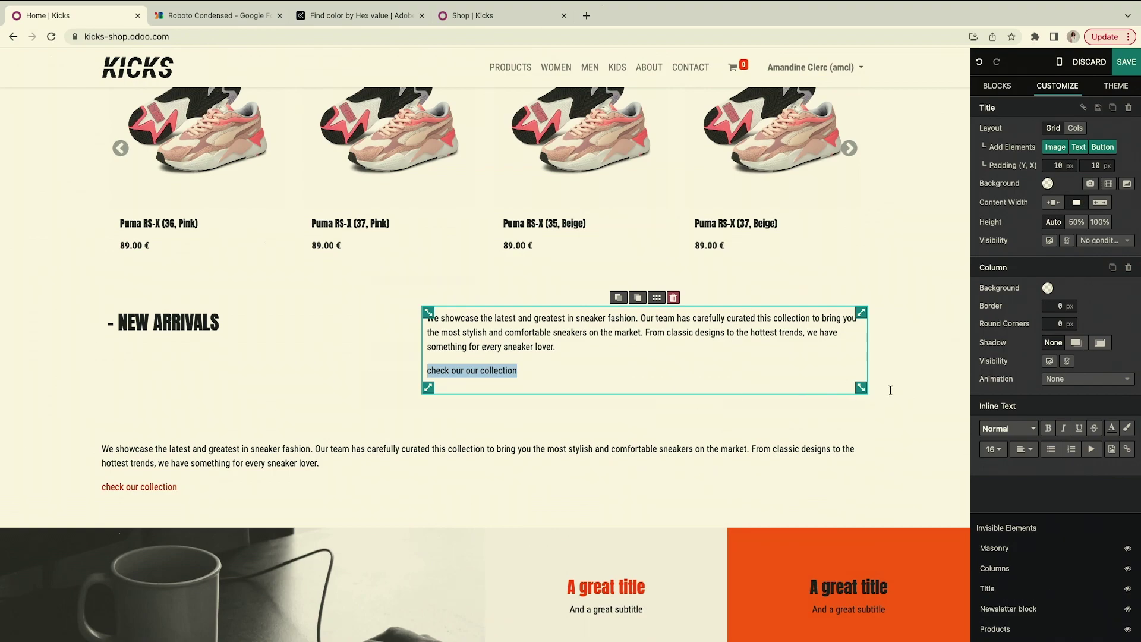
{"action": "left_click", "coordinate": [1129, 450]}
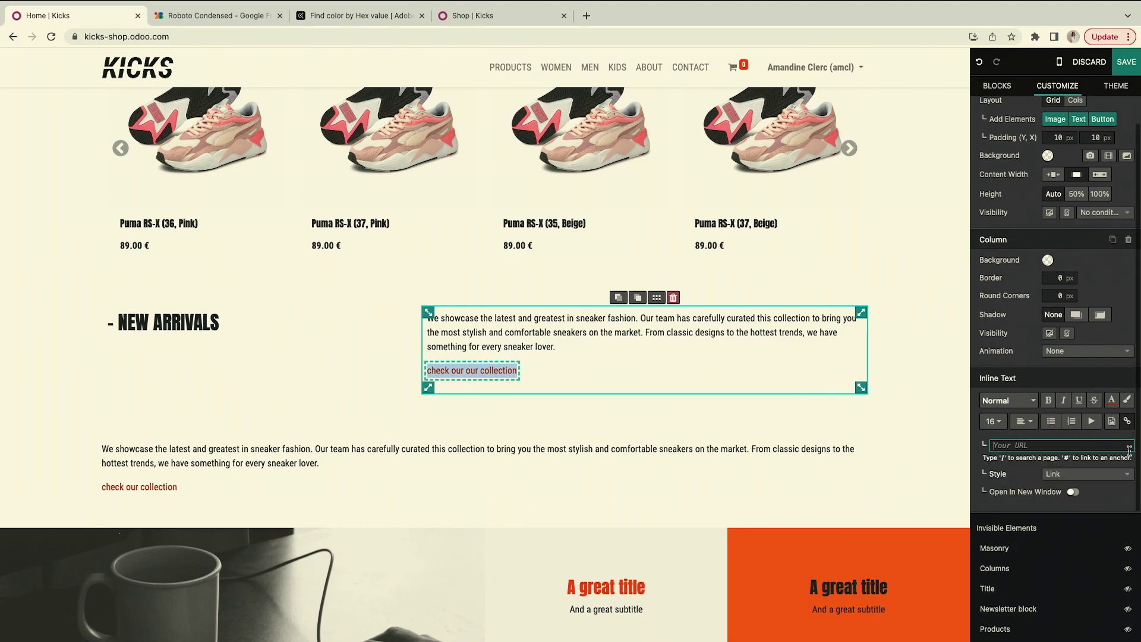
{"action": "type", "text": "/"}
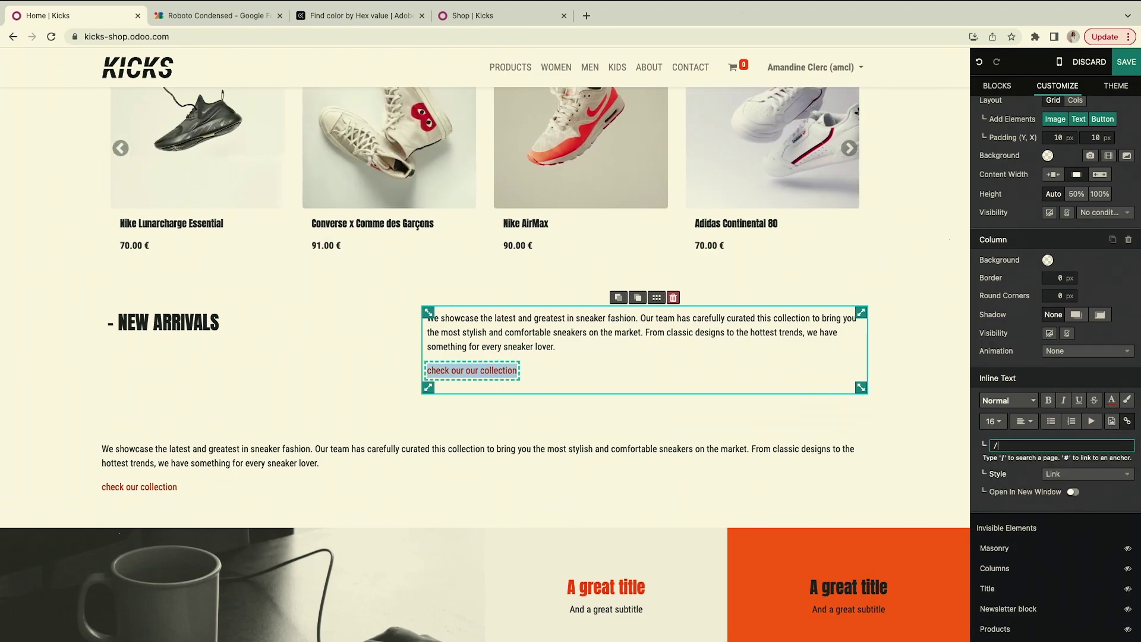
{"action": "type", "text": "shop"}
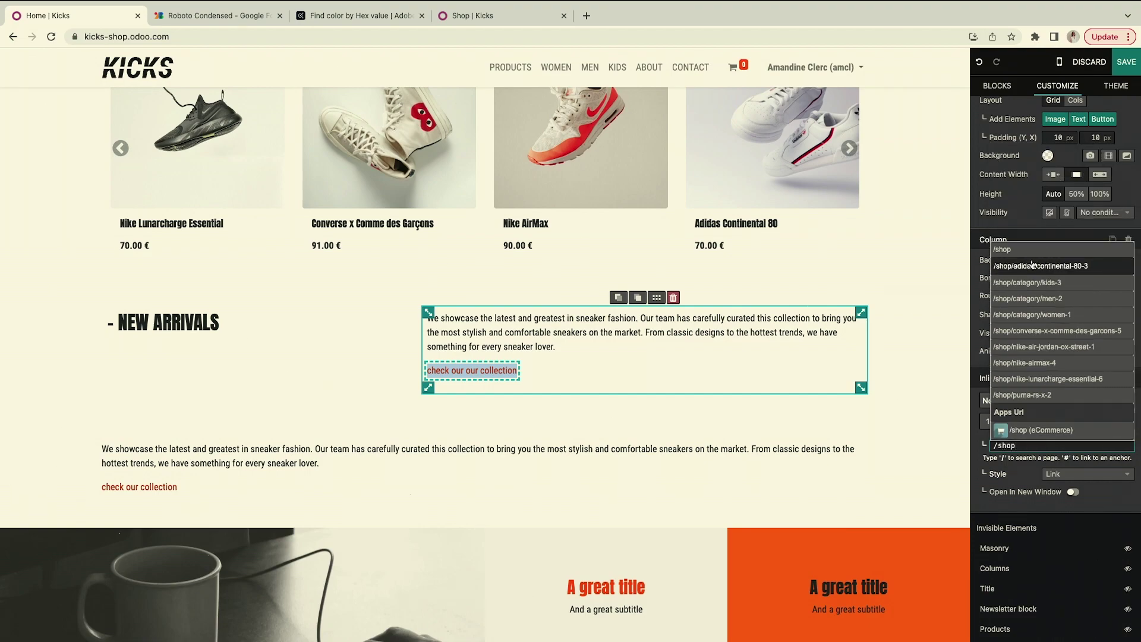
{"action": "left_click", "coordinate": [1024, 251]}
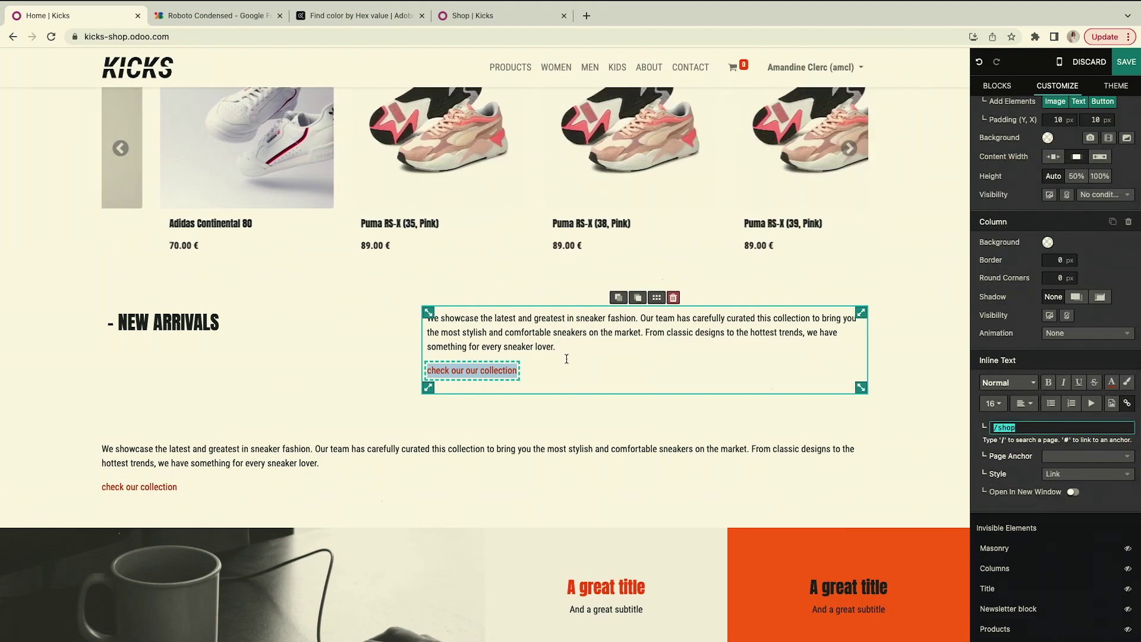
Insert a right-pointing arrow image at the end of the "check our our collection" link.
{"action": "left_click", "coordinate": [511, 370]}
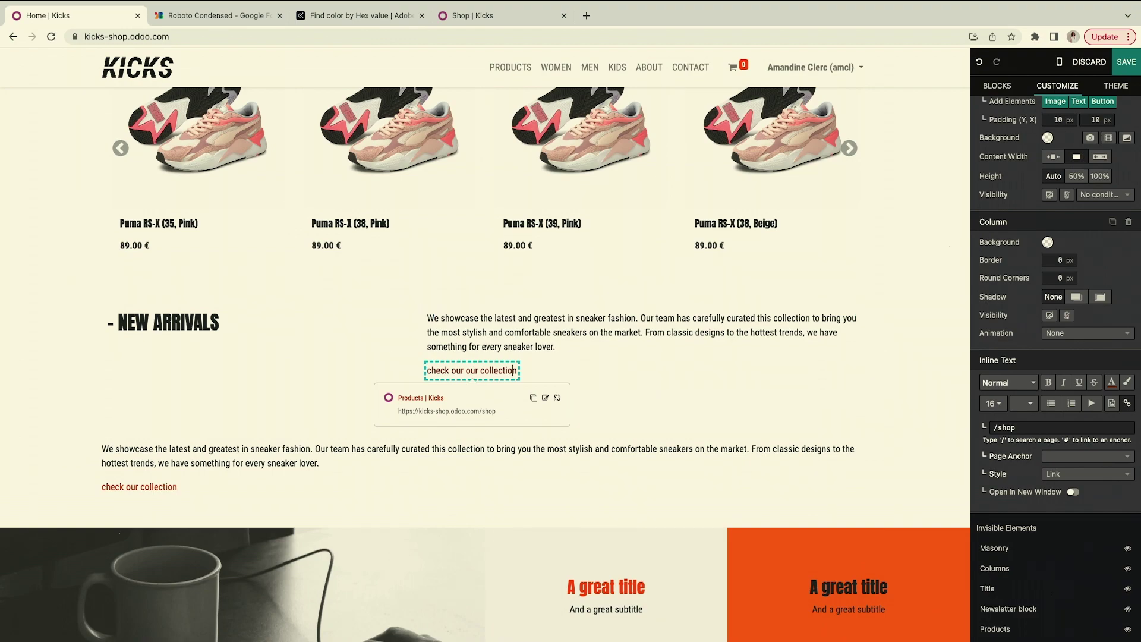
{"action": "type", "text": "/imag"}
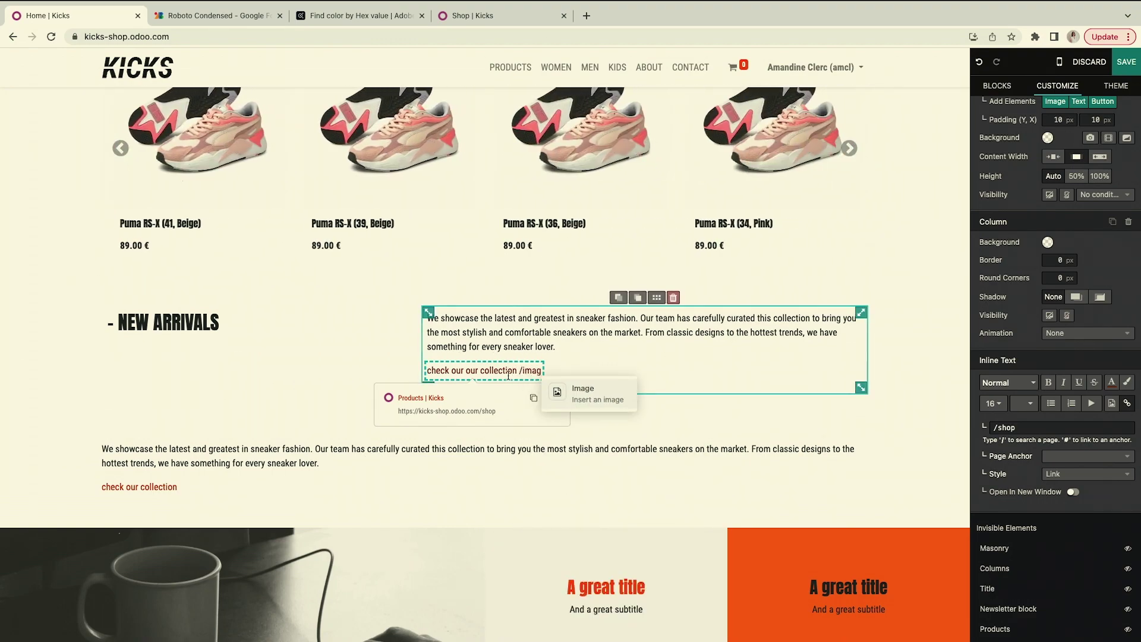
{"action": "left_click", "coordinate": [590, 392]}
{"action": "left_click", "coordinate": [500, 208]}
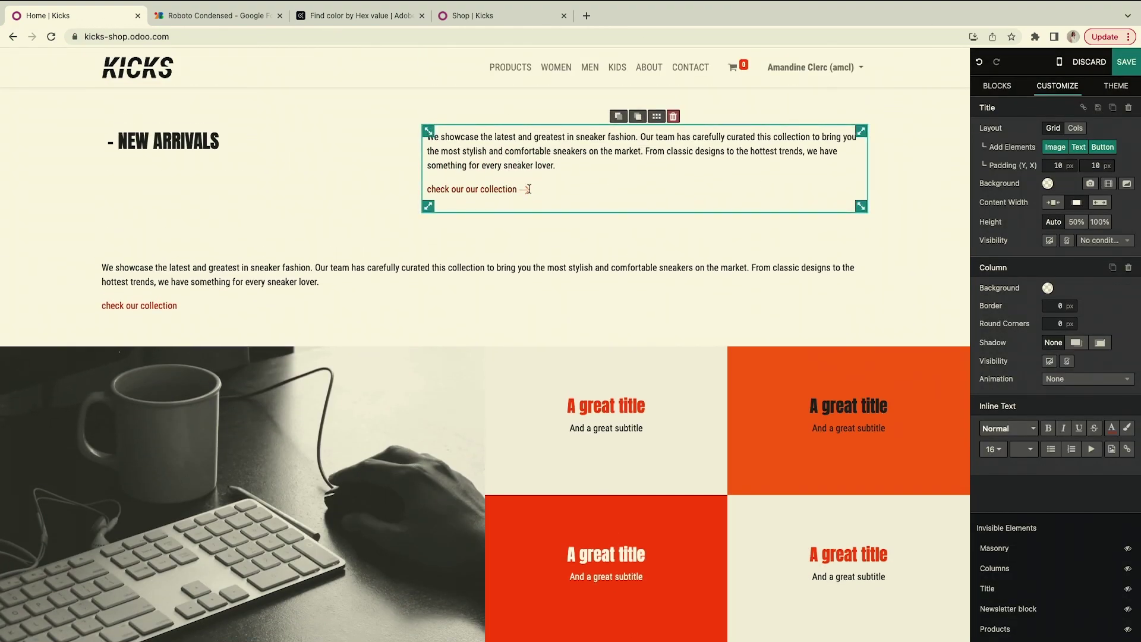
Delete the redundant Text block below the second "New Arrivals" title and increase the title block's bottom spacing slightly.
{"action": "left_click", "coordinate": [482, 275]}
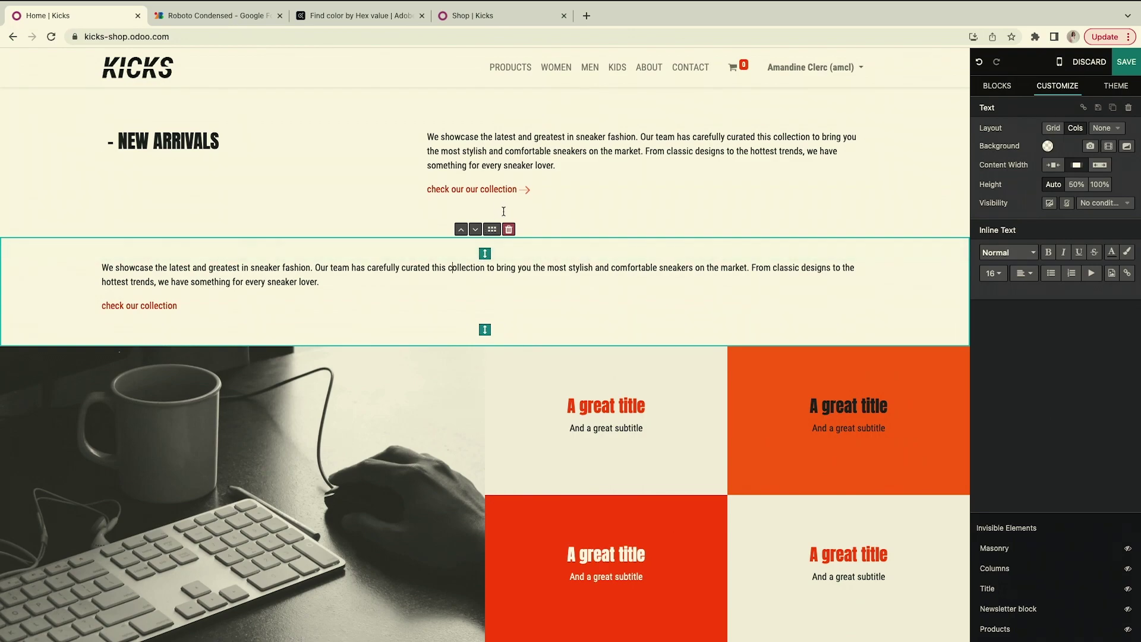
{"action": "left_click", "coordinate": [509, 229]}
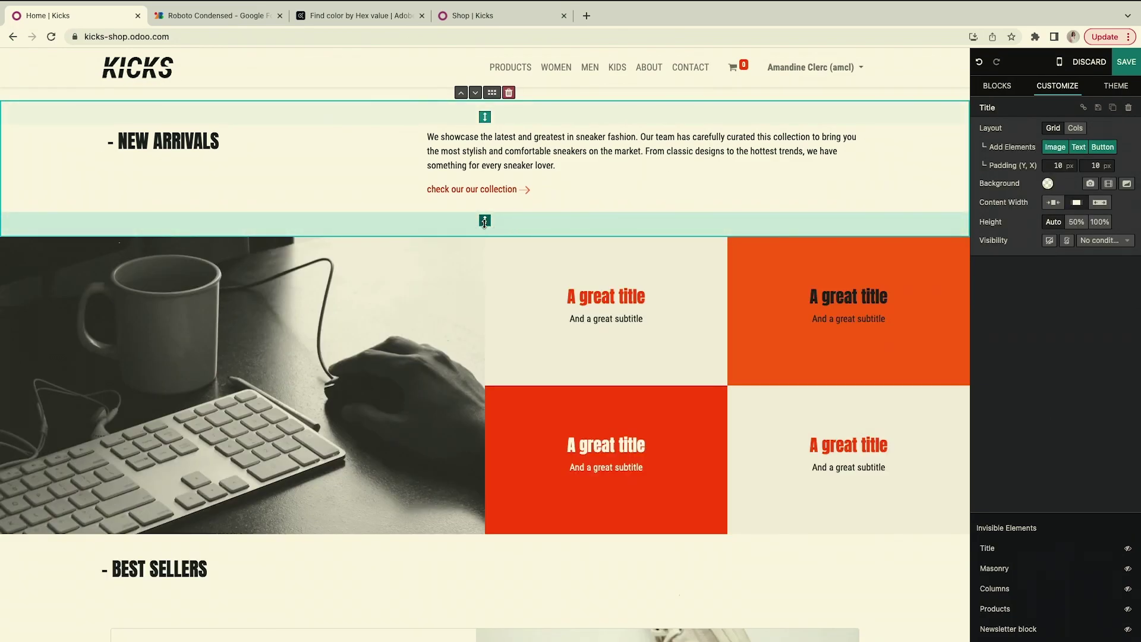
{"action": "left_click_drag", "start_coordinate": [484, 222], "coordinate": [485, 232]}
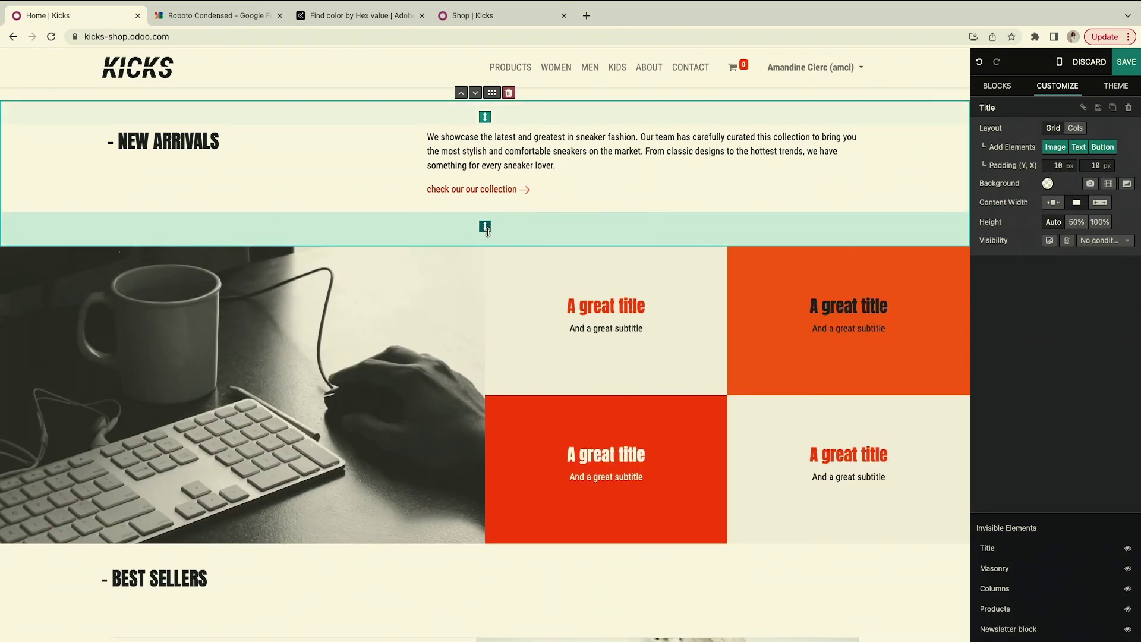
Save the homepage and review the second "New Arrivals" section on the page.
{"action": "left_click", "coordinate": [1123, 65]}
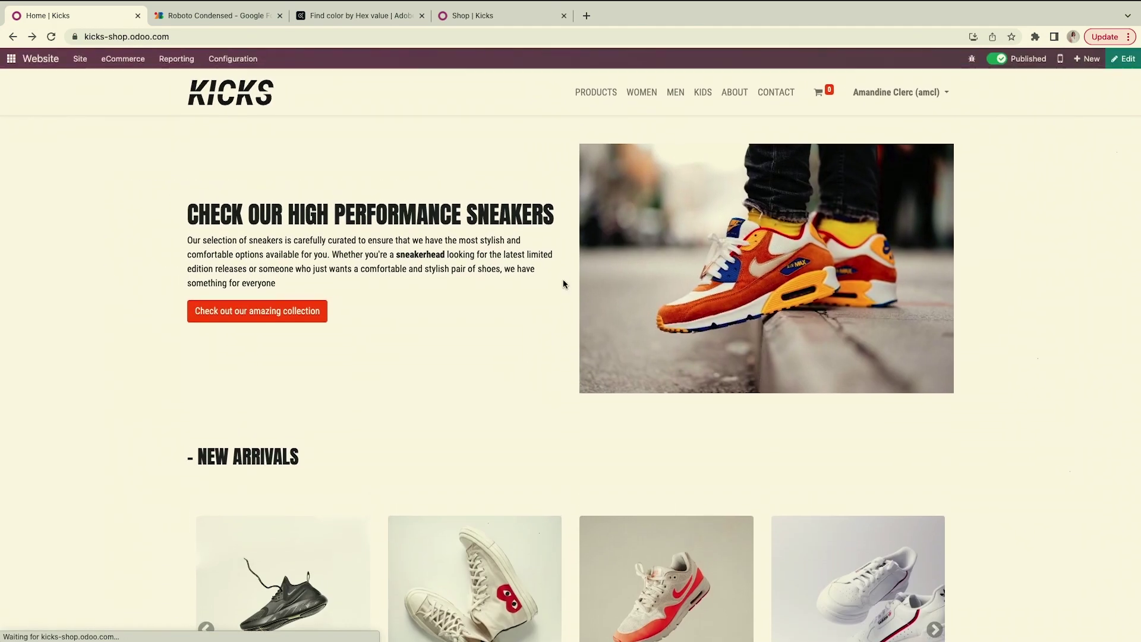
{"action": "scroll", "coordinate": [564, 283], "scroll_direction": "down", "scroll_amount": 10}
{"action": "scroll", "coordinate": [564, 284], "scroll_direction": "up", "scroll_amount": 2}
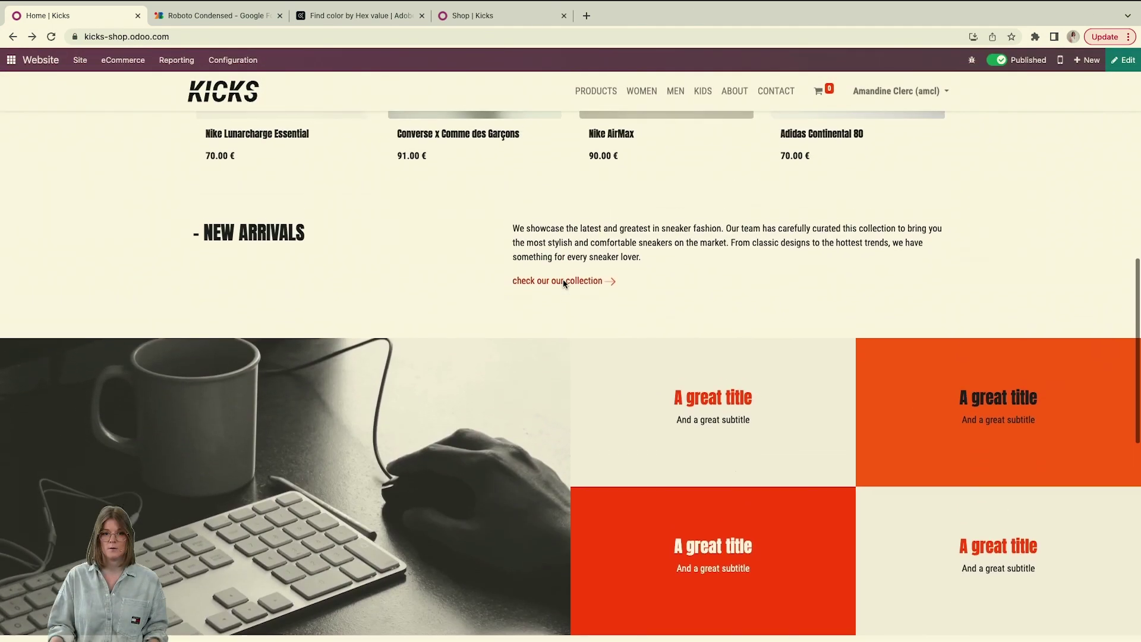
{"action": "scroll", "coordinate": [563, 284], "scroll_direction": "up", "scroll_amount": 1}
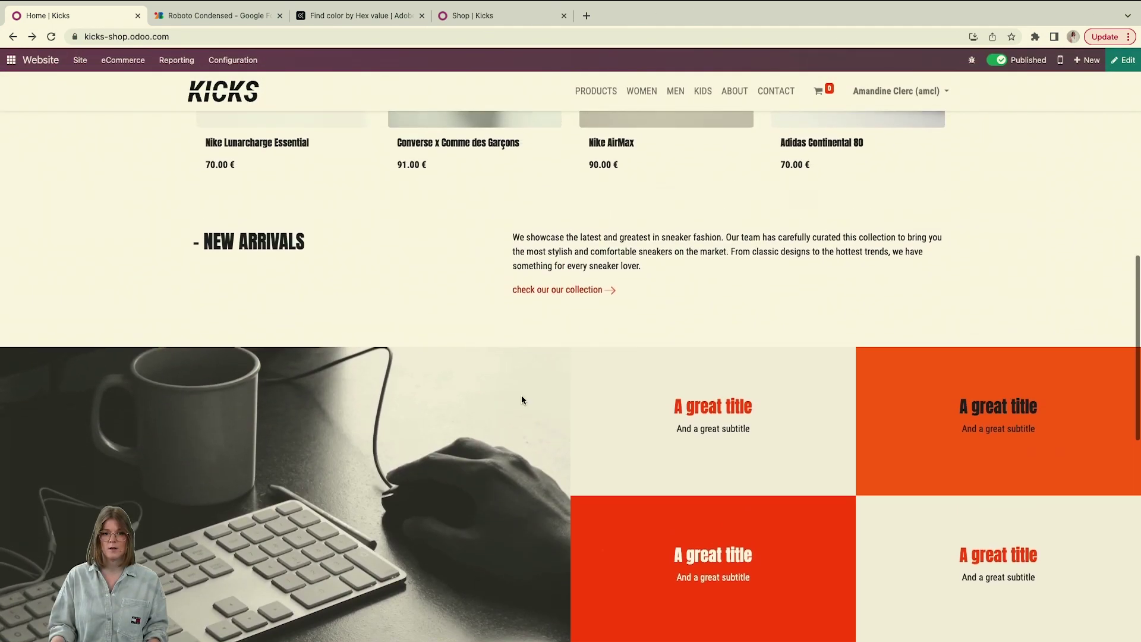
Reopen the homepage for editing and change the second "New Arrivals" heading to "Products", keeping its leading dash.
{"action": "left_click", "coordinate": [1122, 60]}
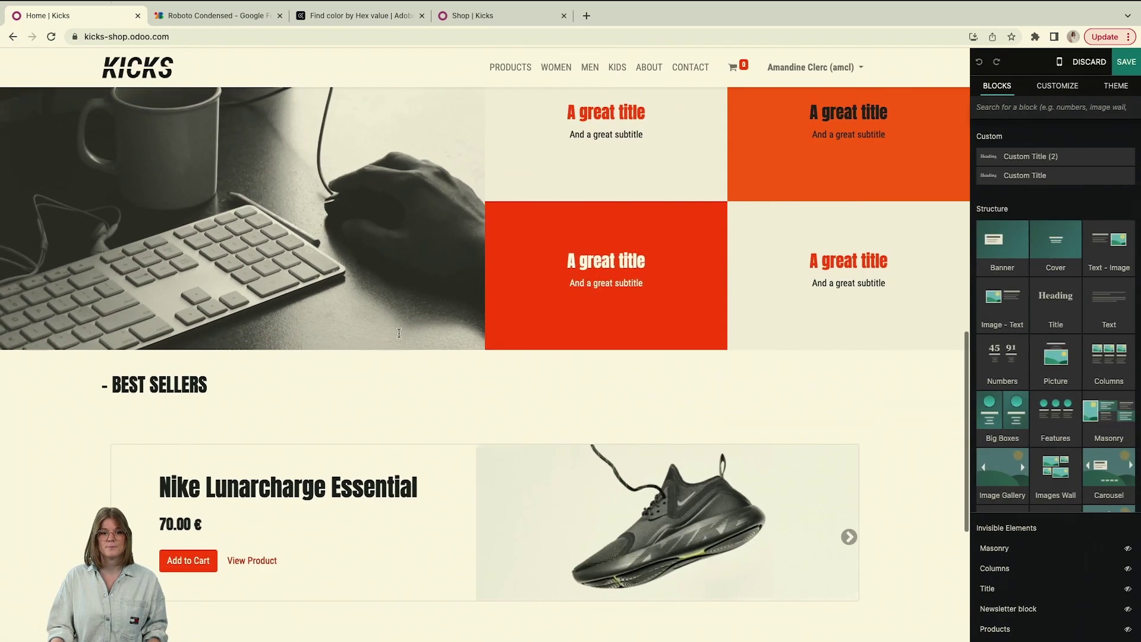
{"action": "scroll", "coordinate": [349, 390], "scroll_direction": "up", "scroll_amount": 4}
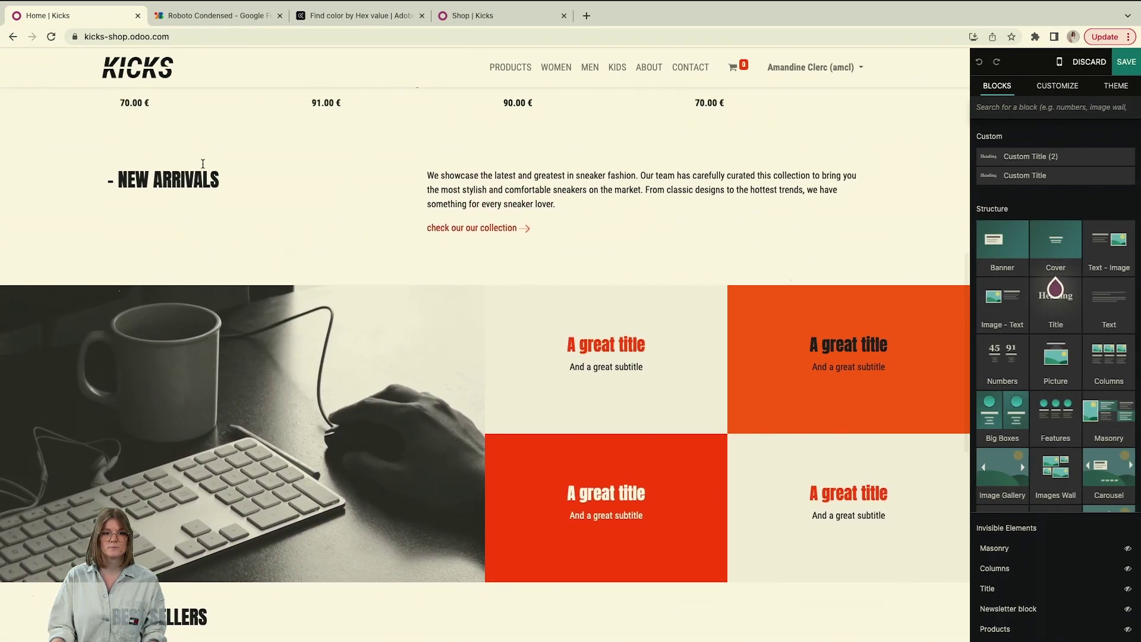
{"action": "left_click_drag", "start_coordinate": [241, 178], "coordinate": [119, 180]}
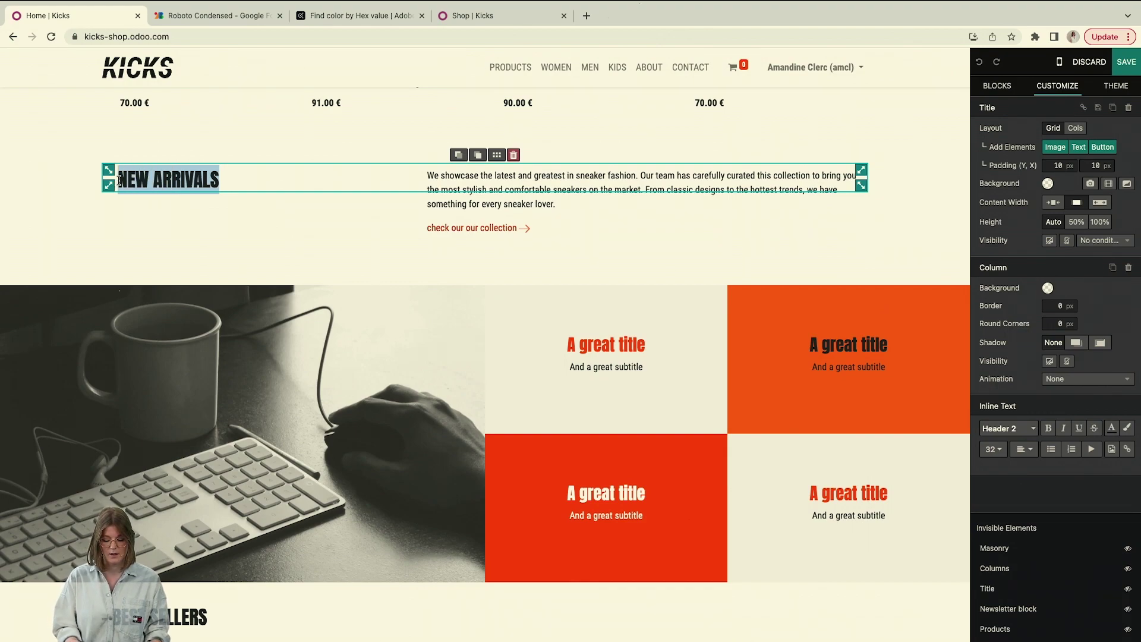
{"action": "type", "text": "Pro"}
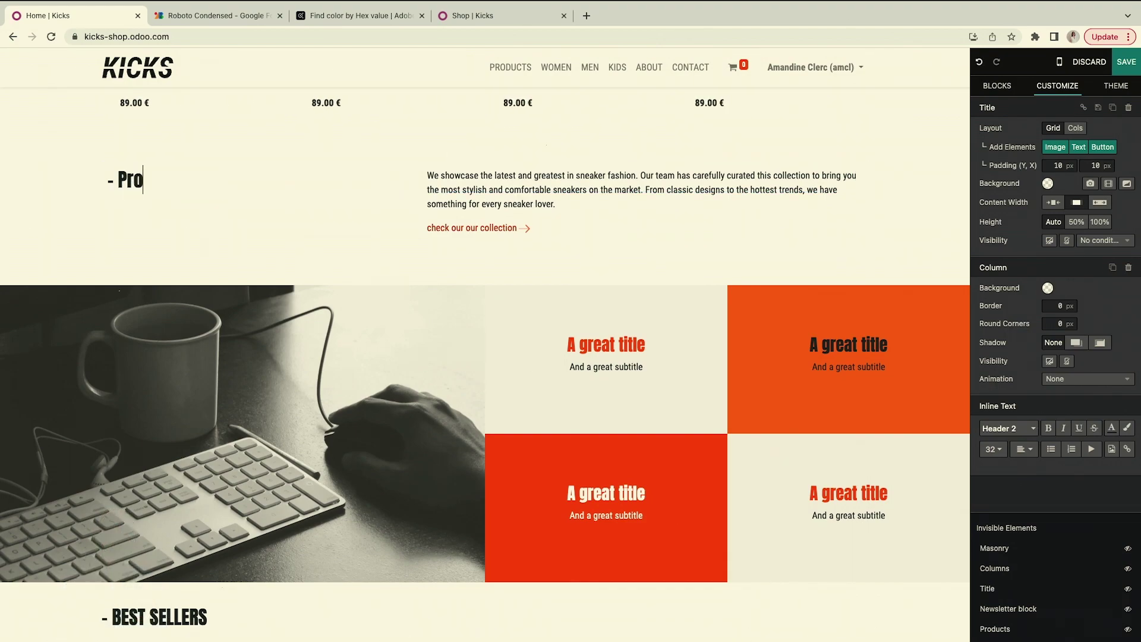
{"action": "type", "text": "ducts"}
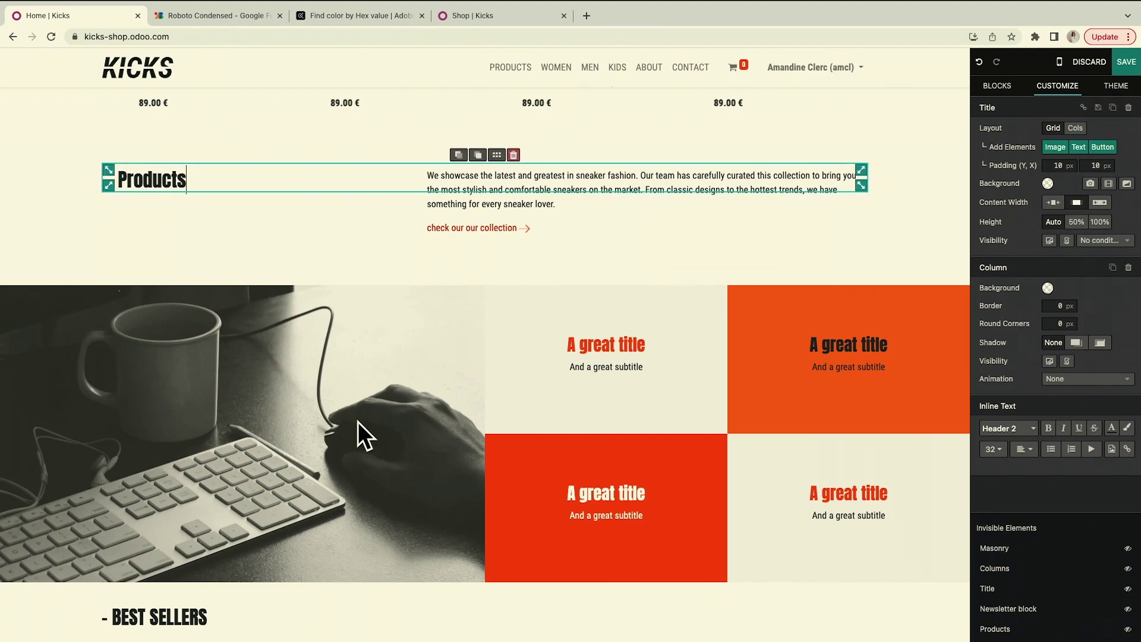
Delete the orange block and the beige block beneath it from the Masonry section.
{"action": "left_click", "coordinate": [207, 379]}
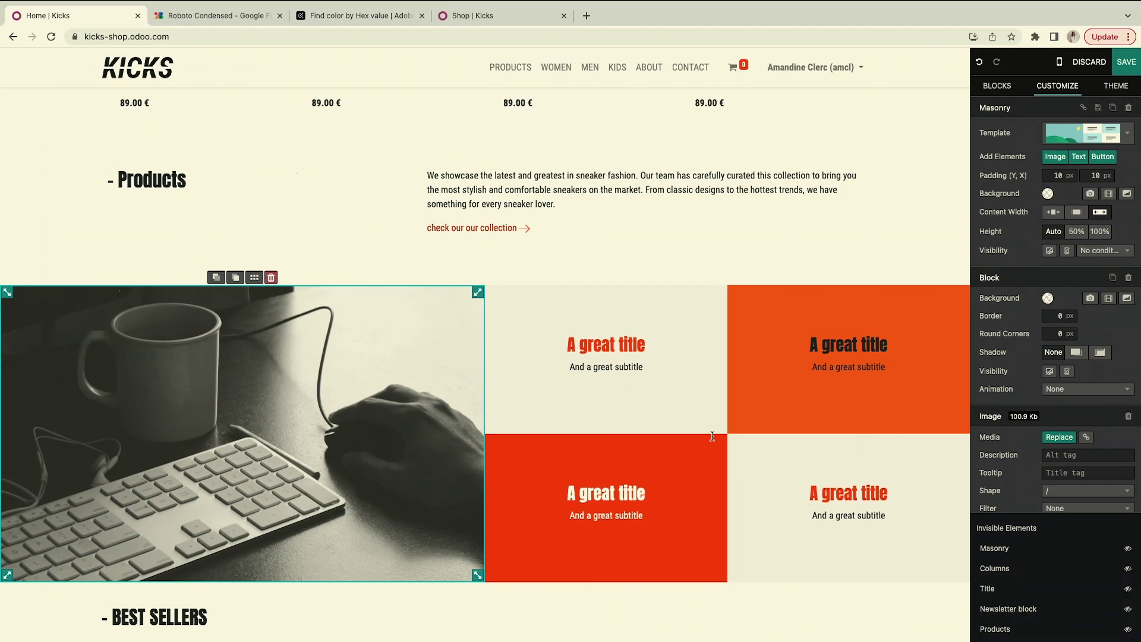
{"action": "triple_click", "coordinate": [854, 357]}
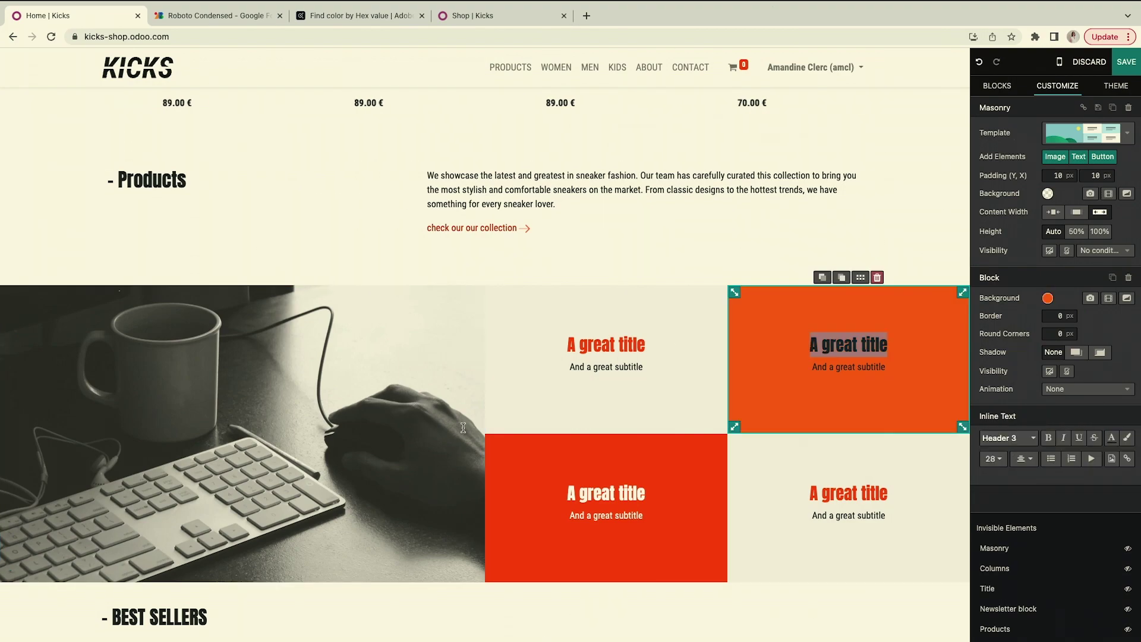
{"action": "left_click", "coordinate": [428, 431]}
{"action": "left_click", "coordinate": [771, 413]}
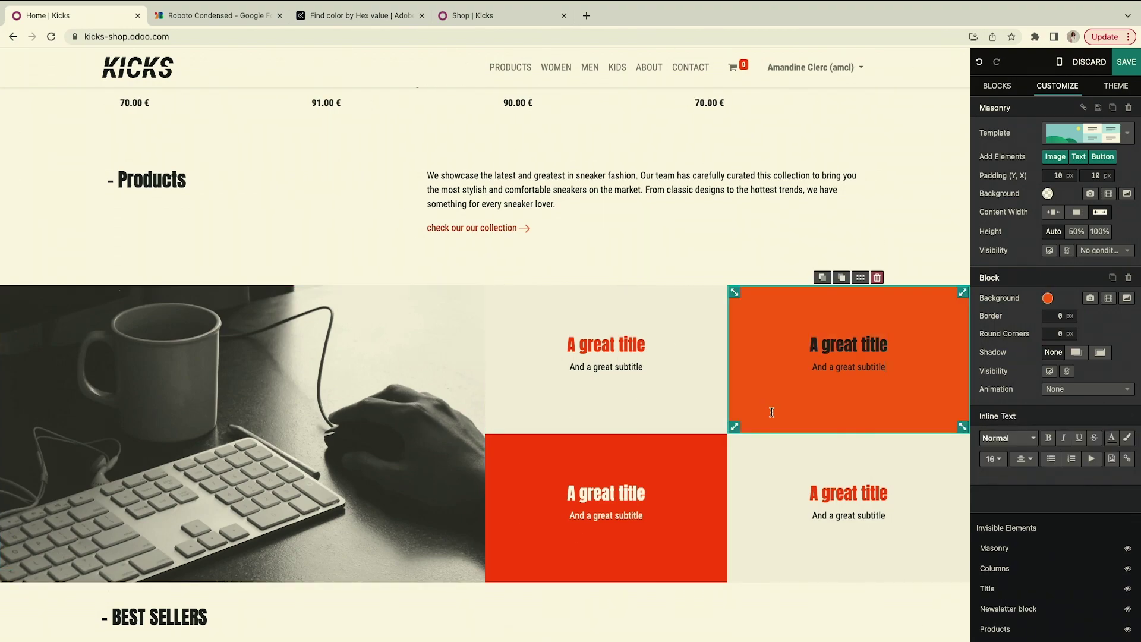
{"action": "left_click", "coordinate": [878, 279]}
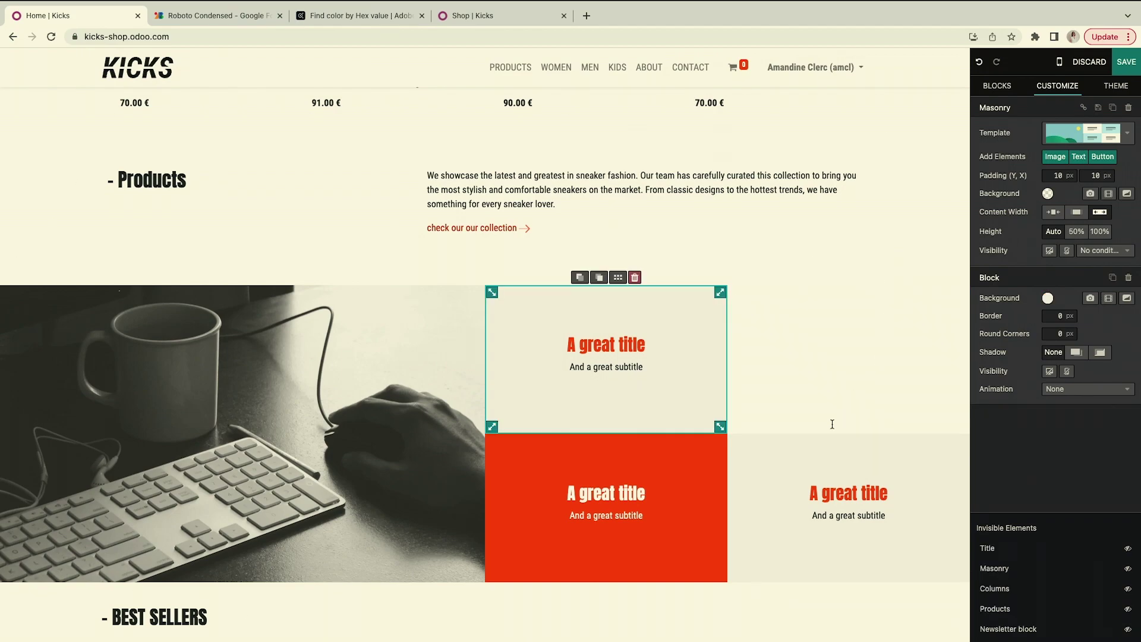
{"action": "left_click", "coordinate": [815, 443]}
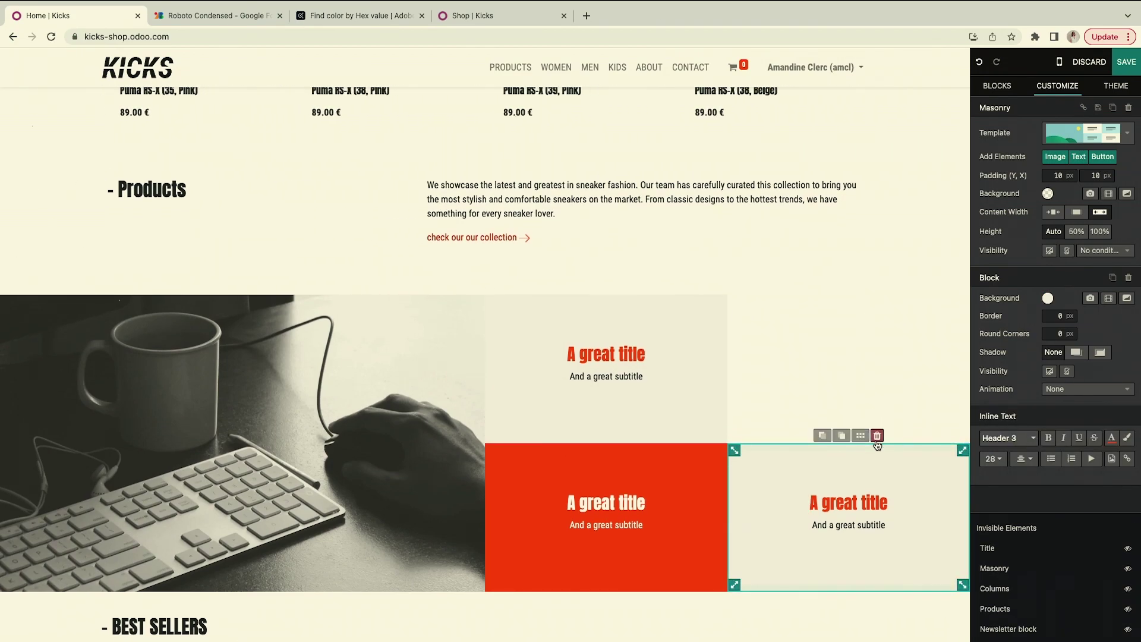
{"action": "left_click", "coordinate": [878, 437]}
Widen the beige and red Masonry blocks to fill the empty space up to the page's right edge.
{"action": "triple_click", "coordinate": [708, 381]}
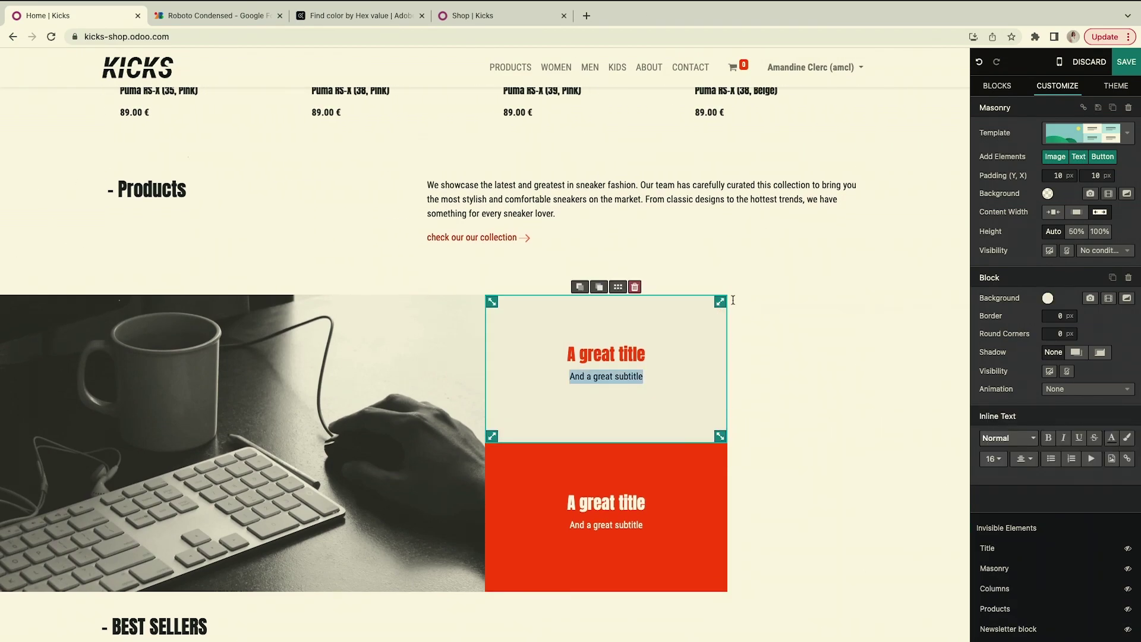
{"action": "left_click", "coordinate": [720, 301]}
{"action": "left_click_drag", "start_coordinate": [722, 302], "coordinate": [954, 302]}
{"action": "left_click", "coordinate": [703, 475]}
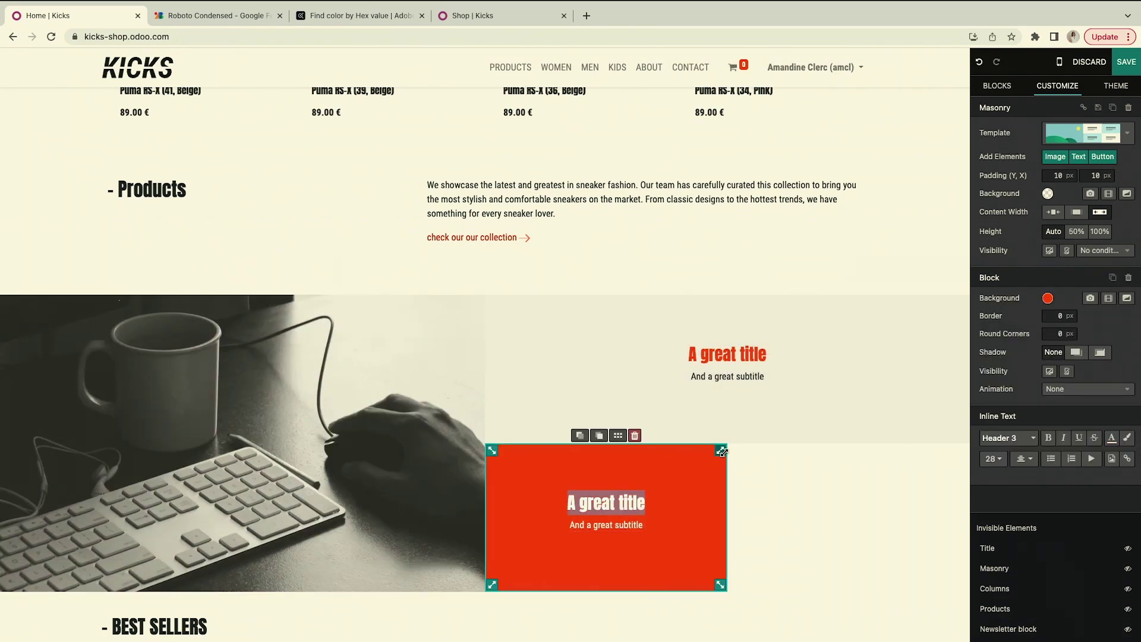
{"action": "left_click_drag", "start_coordinate": [721, 452], "coordinate": [954, 450]}
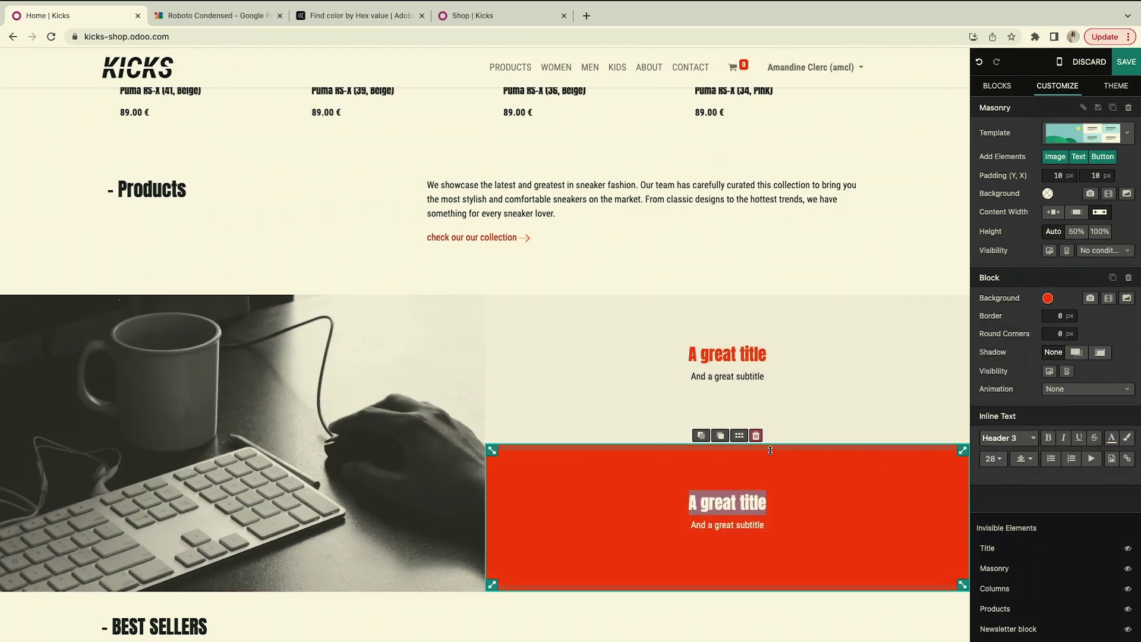
Extend the desk photo block of the Masonry section downward to make it taller.
{"action": "left_click", "coordinate": [477, 523]}
{"action": "left_click_drag", "start_coordinate": [478, 592], "coordinate": [484, 627]}
{"action": "scroll", "coordinate": [545, 558], "scroll_direction": "down", "scroll_amount": 3}
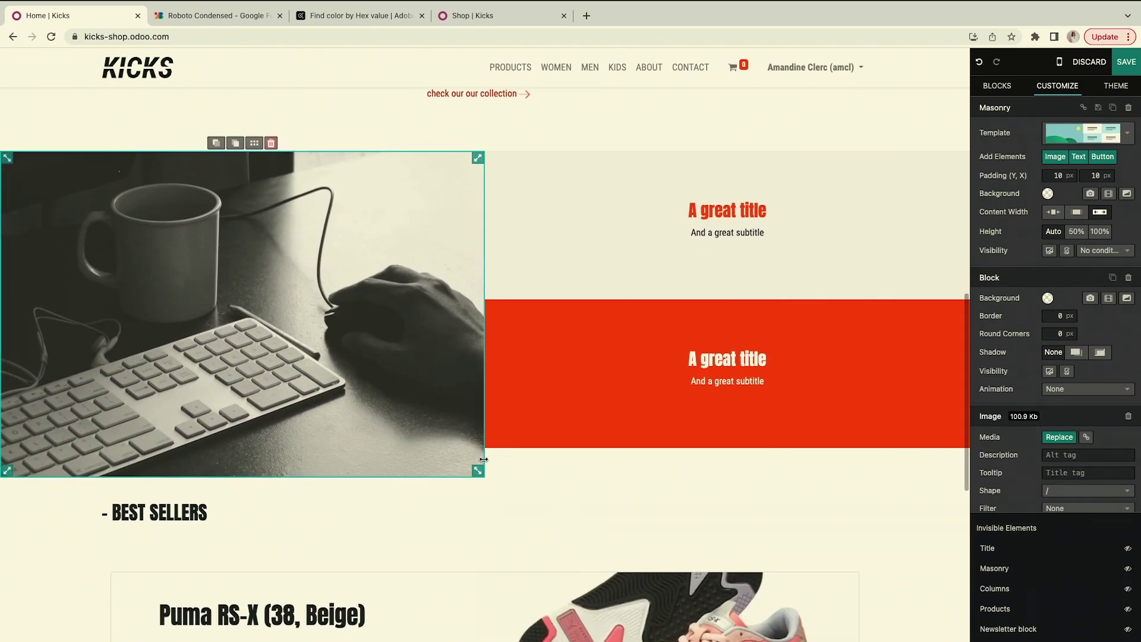
{"action": "left_click_drag", "start_coordinate": [478, 470], "coordinate": [480, 507]}
Resize the red and beige Masonry blocks vertically so they split the desk photo's height equally.
{"action": "left_click", "coordinate": [491, 441]}
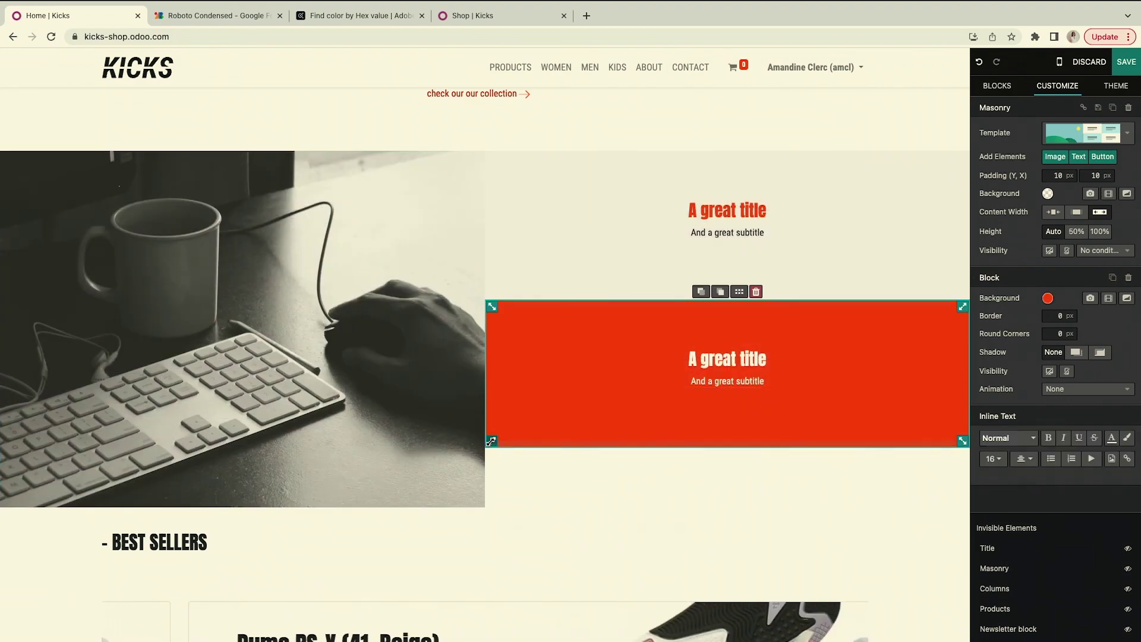
{"action": "left_click_drag", "start_coordinate": [491, 441], "coordinate": [492, 507]}
{"action": "left_click_drag", "start_coordinate": [491, 306], "coordinate": [491, 355]}
{"action": "left_click", "coordinate": [523, 260]}
{"action": "left_click_drag", "start_coordinate": [492, 293], "coordinate": [492, 328]}
{"action": "left_click", "coordinate": [493, 380]}
Delete the desk photo from the large Masonry block and enter the text "MEN" in its place.
{"action": "left_click", "coordinate": [275, 368]}
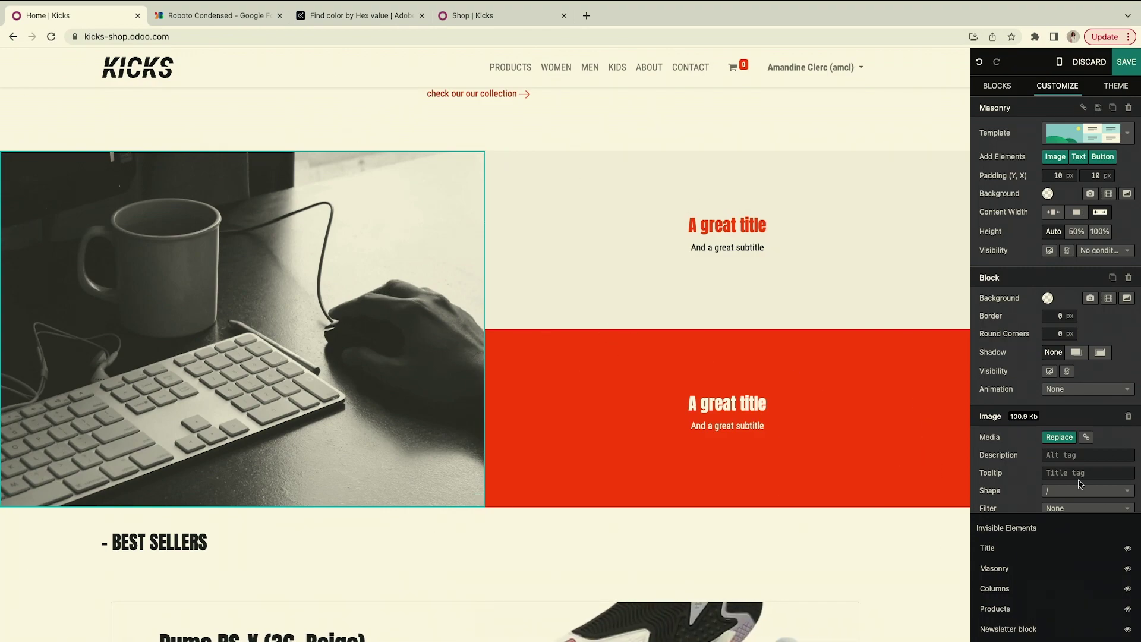
{"action": "scroll", "coordinate": [390, 384], "scroll_direction": "down", "scroll_amount": 3}
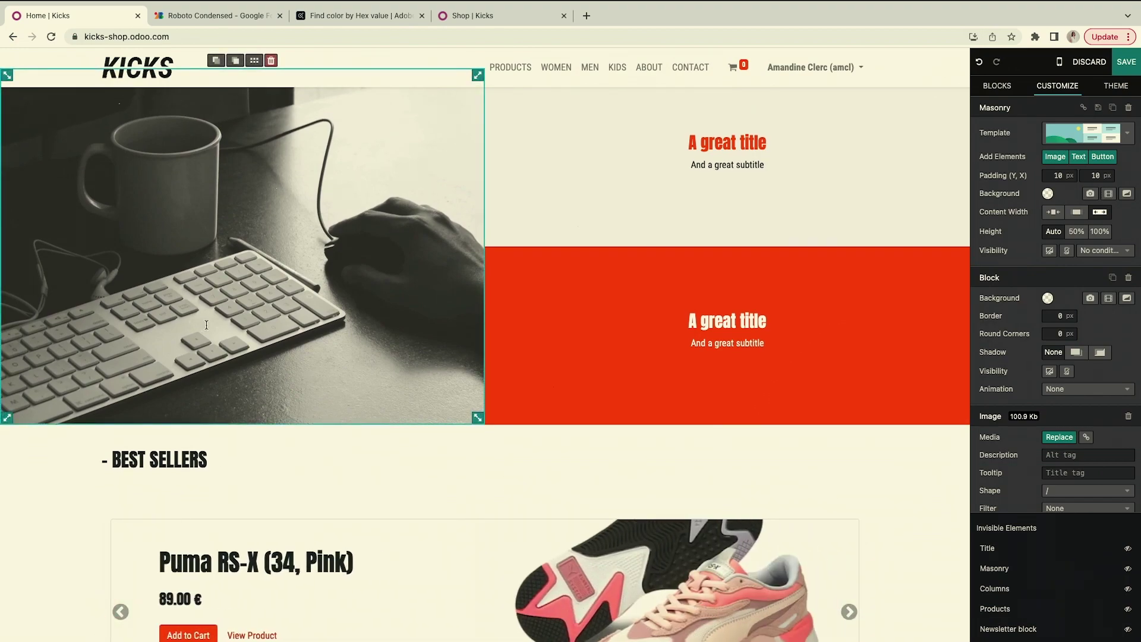
{"action": "key", "text": "BackSpace"}
{"action": "type", "text": "/"}
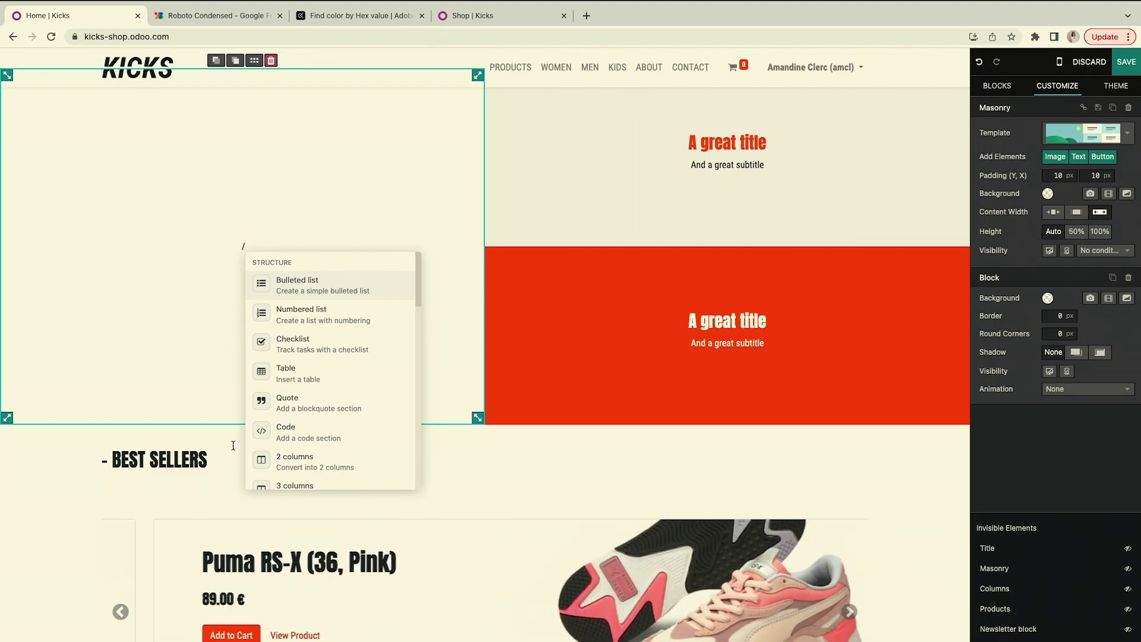
{"action": "key", "text": "BackSpace"}
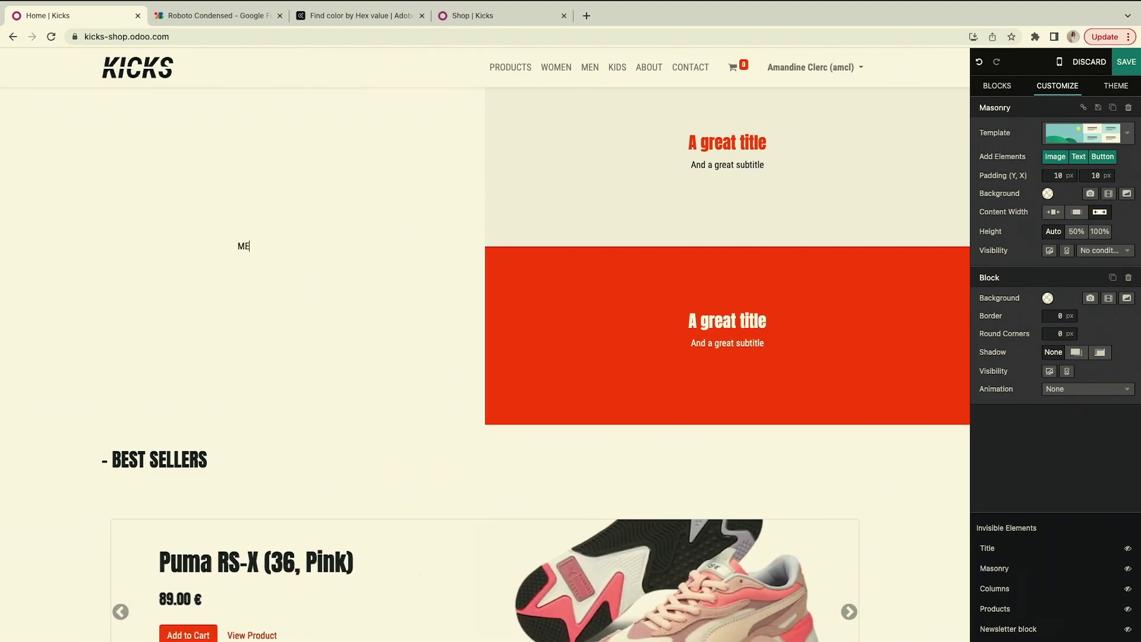
{"action": "type", "text": "MEN?"}
{"action": "key", "text": "BackSpace"}
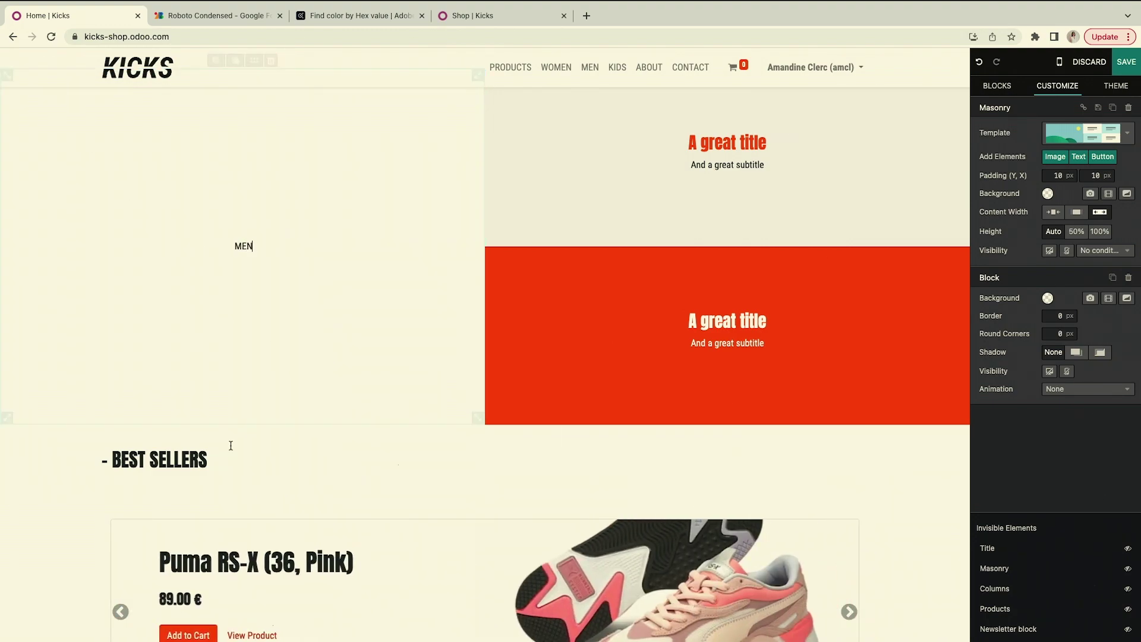
Format the "MEN" text in the large Masonry block as Header 3.
{"action": "double_click", "coordinate": [244, 245]}
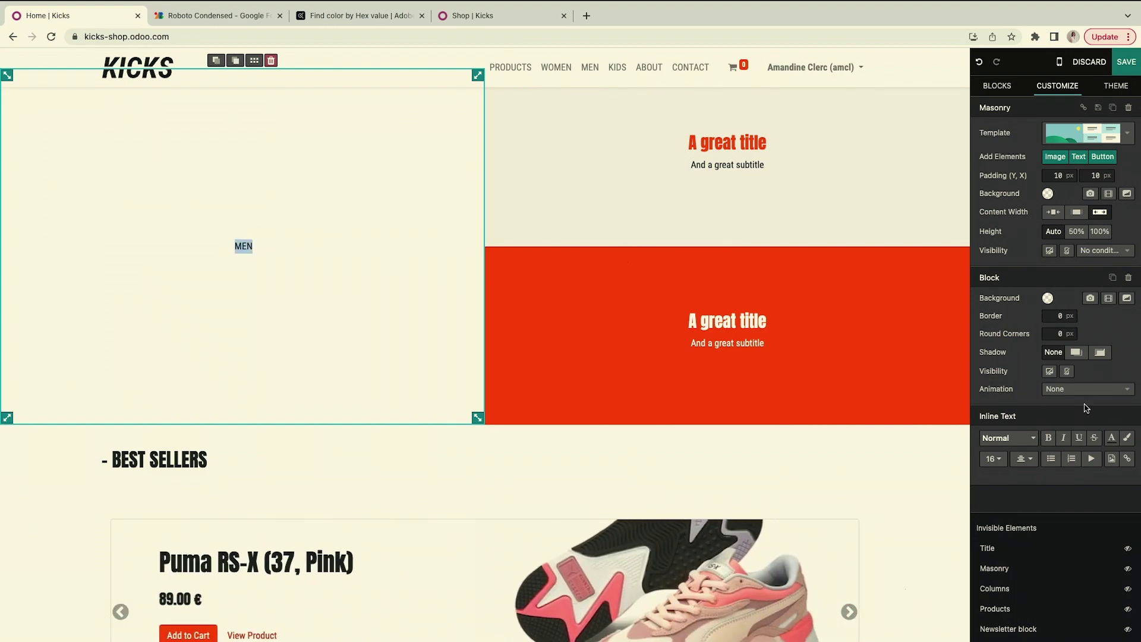
{"action": "left_click", "coordinate": [1016, 445]}
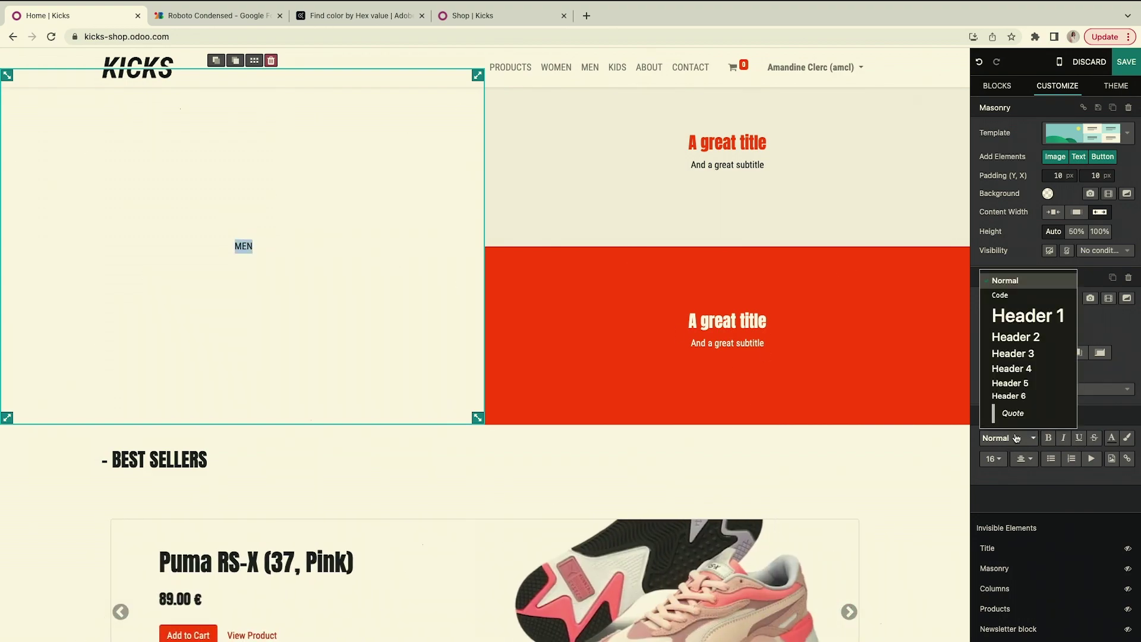
{"action": "left_click", "coordinate": [1024, 354]}
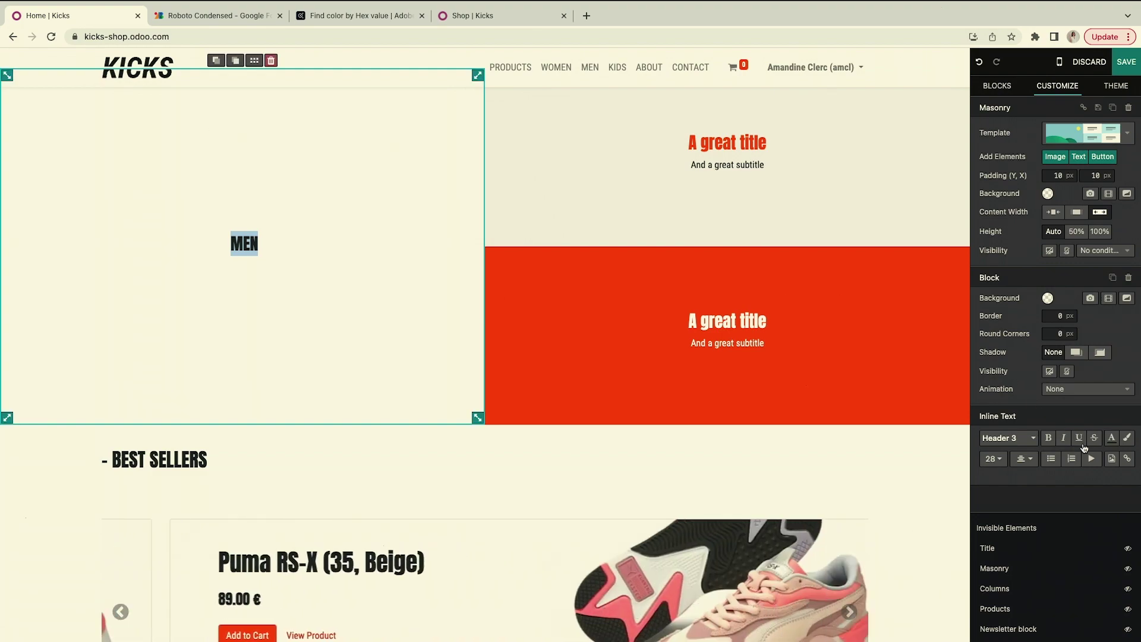
Link the "MEN" heading to /shop/category/men-2 and set its text color to the theme's black.
{"action": "left_click", "coordinate": [1125, 460]}
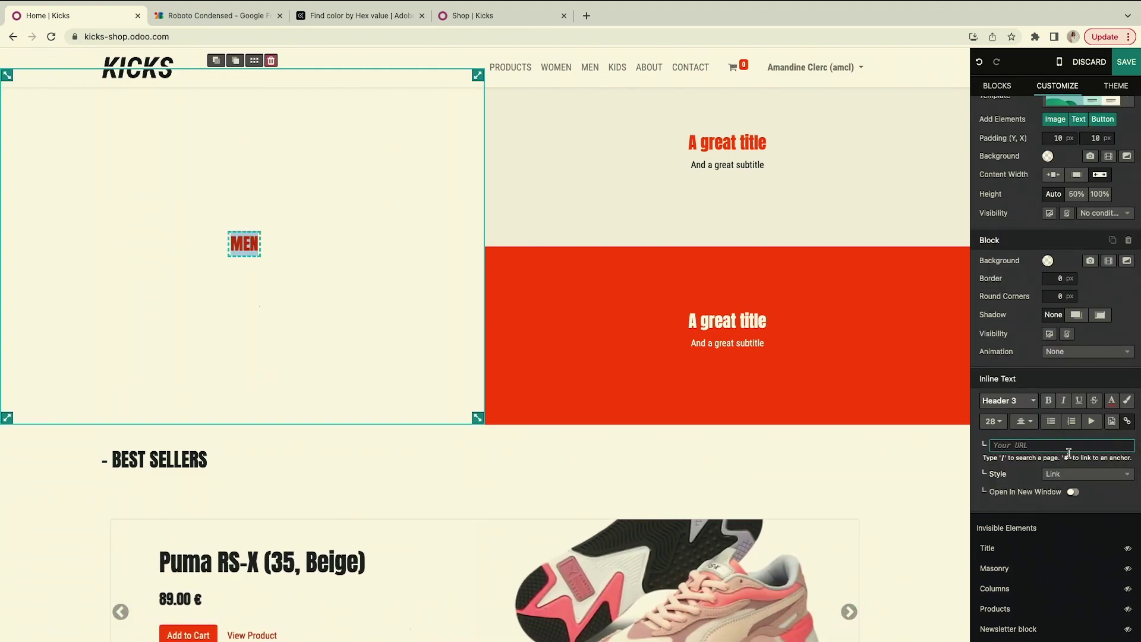
{"action": "type", "text": "/men"}
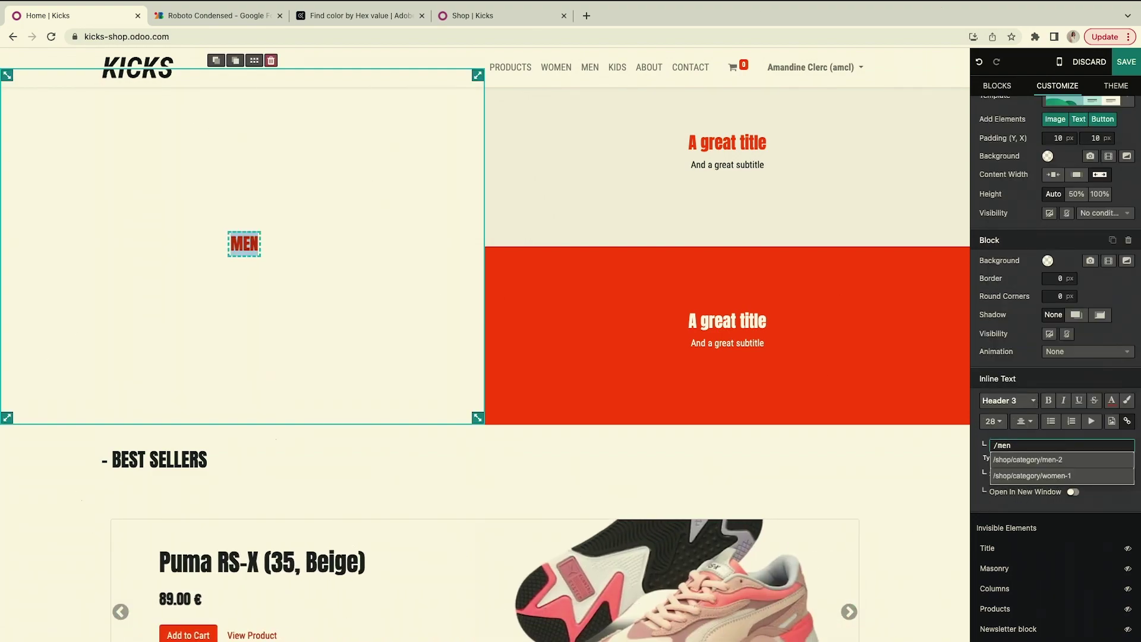
{"action": "key", "text": "Down"}
{"action": "key", "text": "Return"}
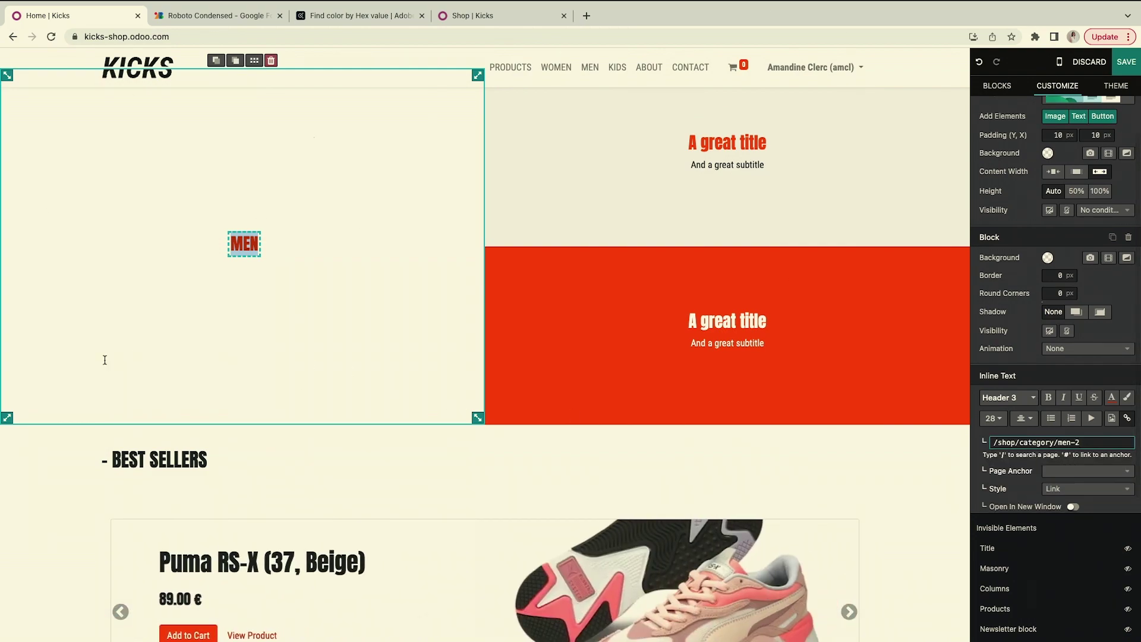
{"action": "left_click", "coordinate": [1117, 405]}
{"action": "left_click", "coordinate": [1067, 298]}
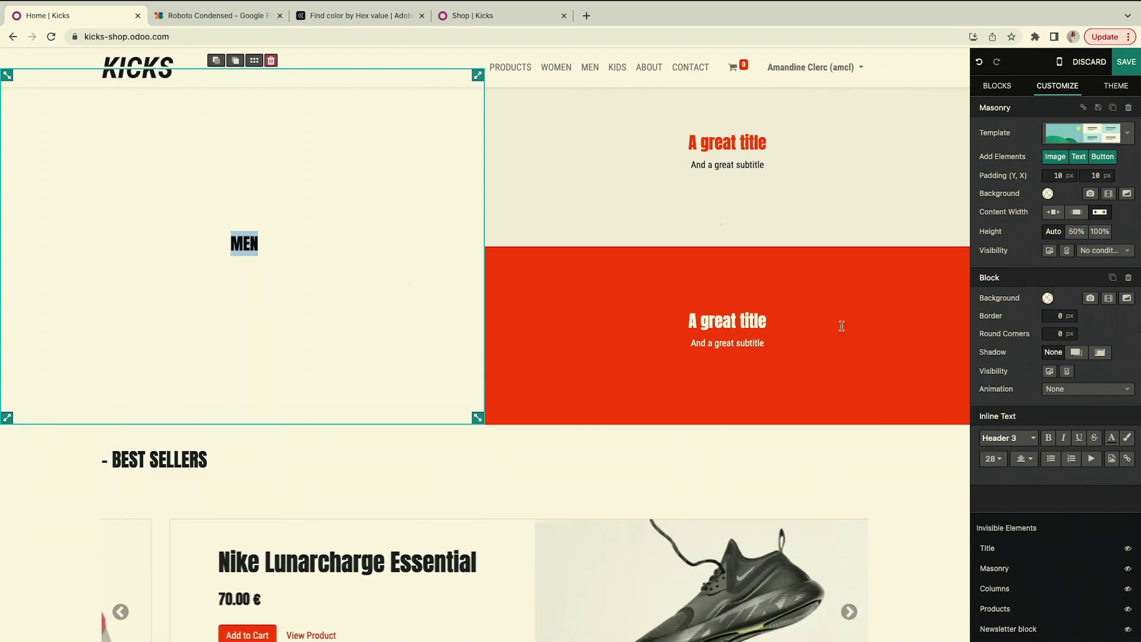
Set the photo of white sneakers against a blue sky as the MEN block's background image.
{"action": "left_click", "coordinate": [1048, 298]}
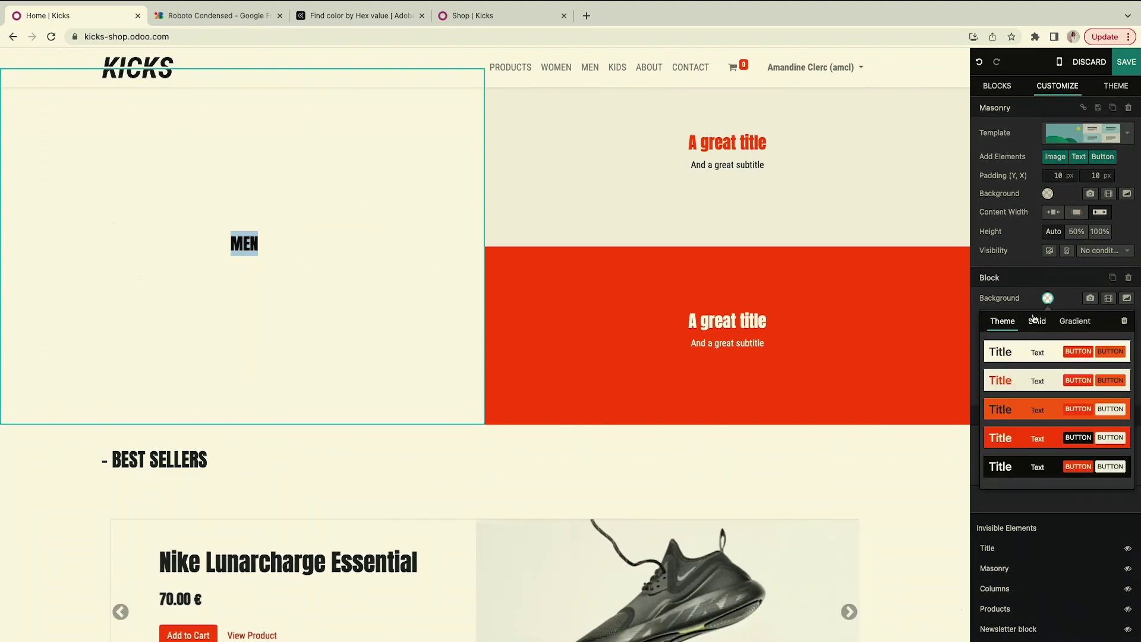
{"action": "left_click", "coordinate": [1069, 297]}
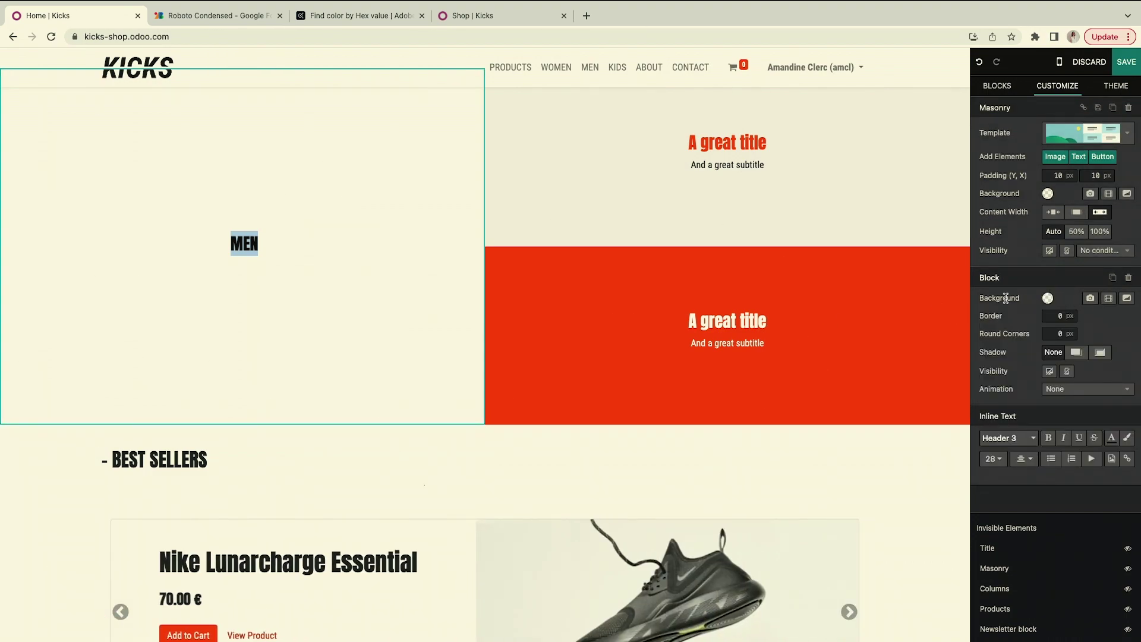
{"action": "left_click_drag", "start_coordinate": [988, 298], "coordinate": [1034, 300]}
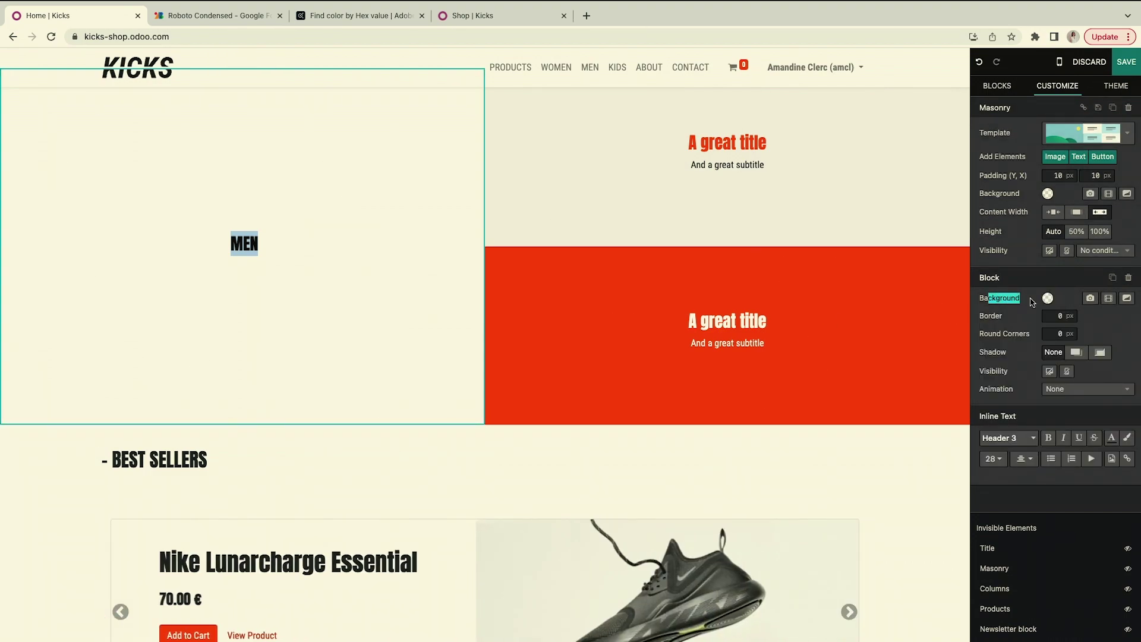
{"action": "left_click", "coordinate": [1090, 299]}
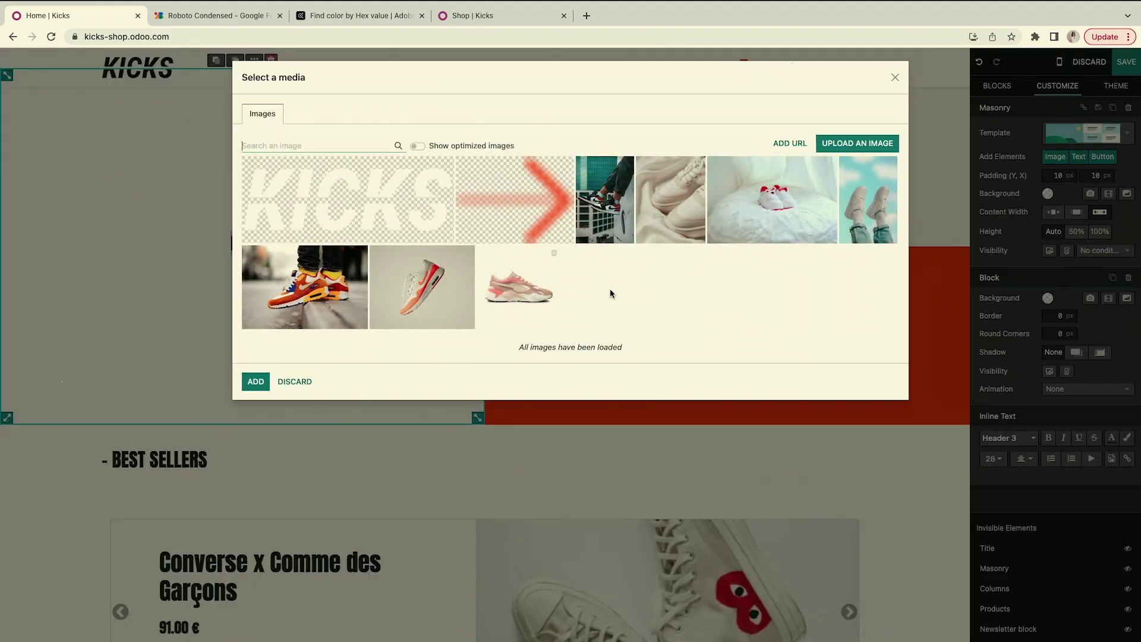
{"action": "left_click", "coordinate": [870, 215]}
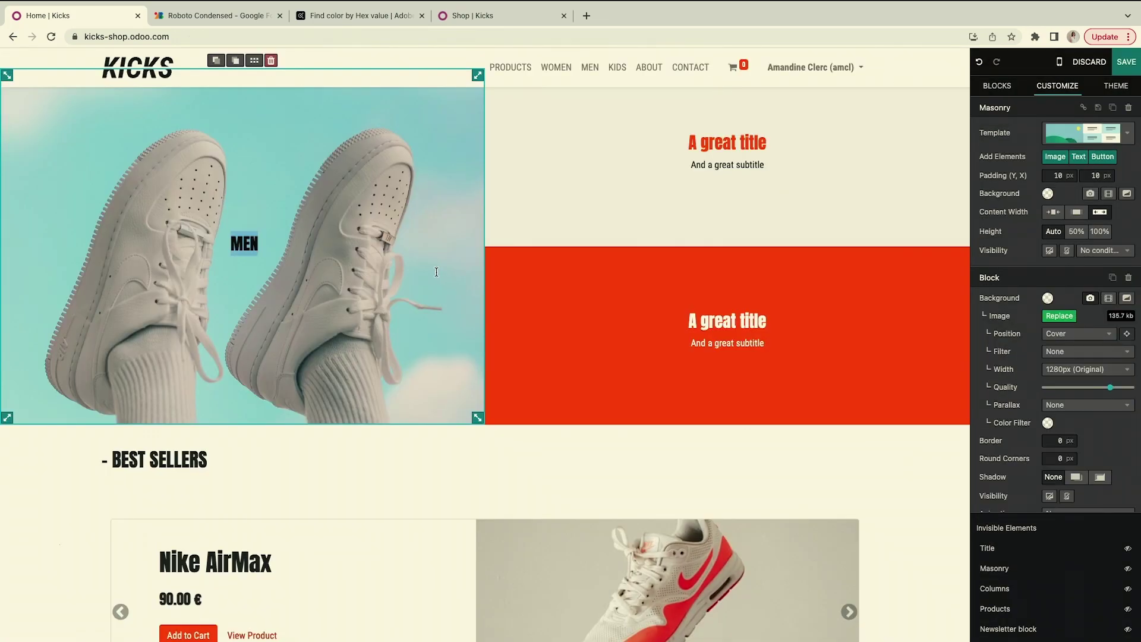
Remove the subtitle "And a great subtitle" from the beige Masonry block.
{"action": "left_click", "coordinate": [604, 211]}
{"action": "scroll", "coordinate": [604, 211], "scroll_direction": "up", "scroll_amount": 3}
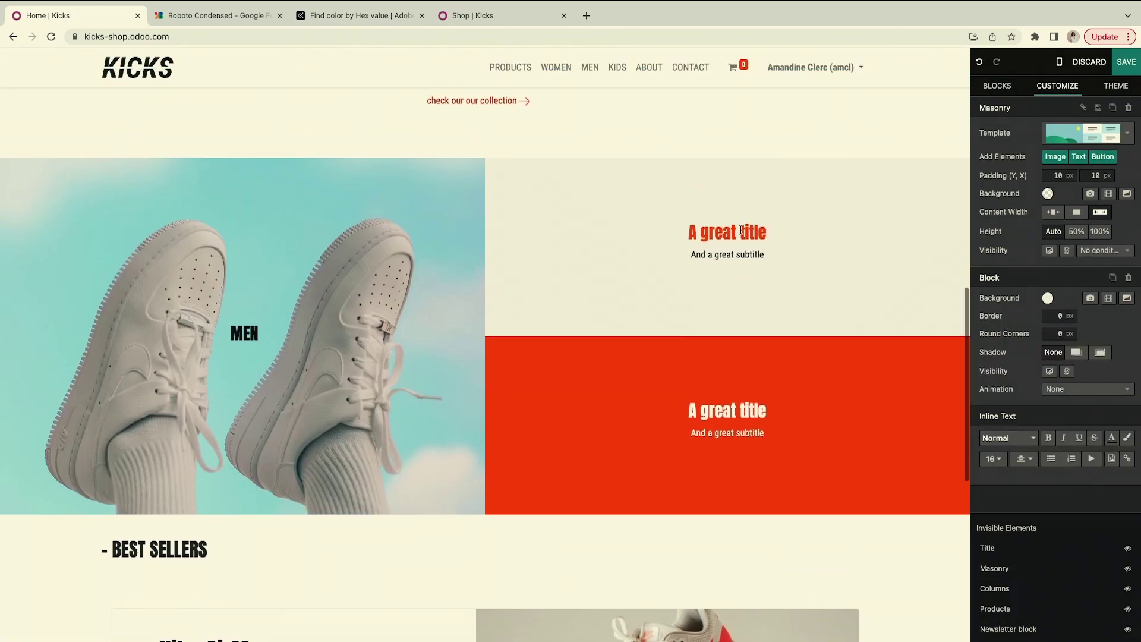
{"action": "left_click", "coordinate": [774, 262]}
{"action": "key", "text": "BackSpace"}
{"action": "key", "text": "BackSpace"}
{"action": "key", "text": "BackSpace"}
{"action": "key", "text": "BackSpace"}
{"action": "key", "text": "BackSpace"}
{"action": "key", "text": "BackSpace"}
{"action": "key", "text": "BackSpace"}
{"action": "key", "text": "BackSpace"}
{"action": "key", "text": "BackSpace"}
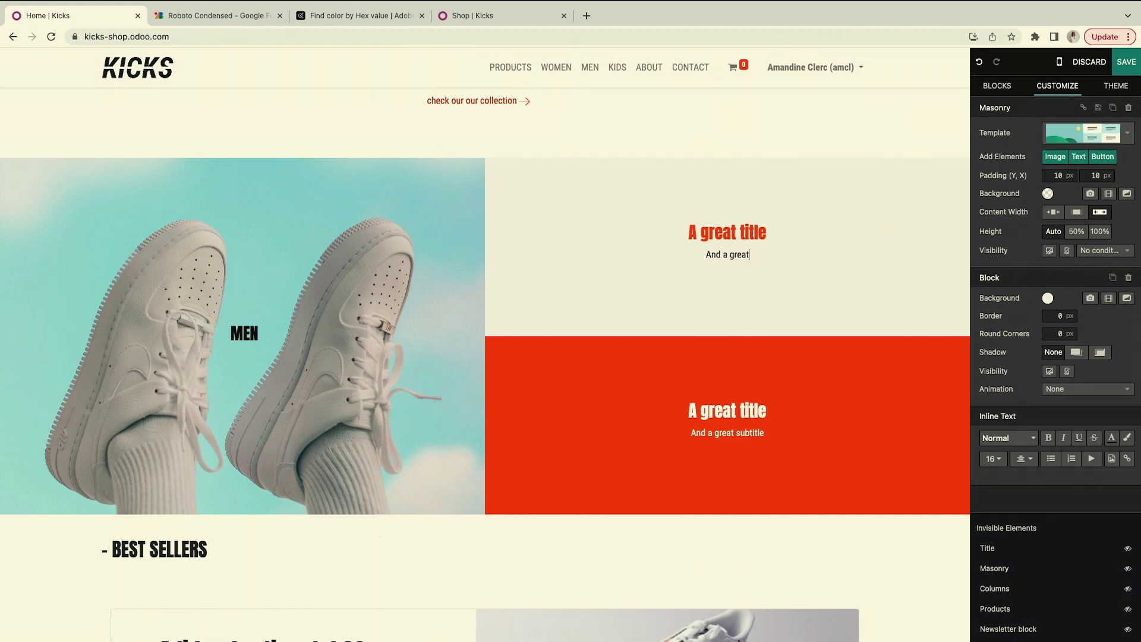
{"action": "key", "text": "BackSpace"}
{"action": "key", "text": "BackSpace"}
Replace the beige Masonry block's title with "Women".
{"action": "left_click_drag", "start_coordinate": [777, 250], "coordinate": [688, 251]}
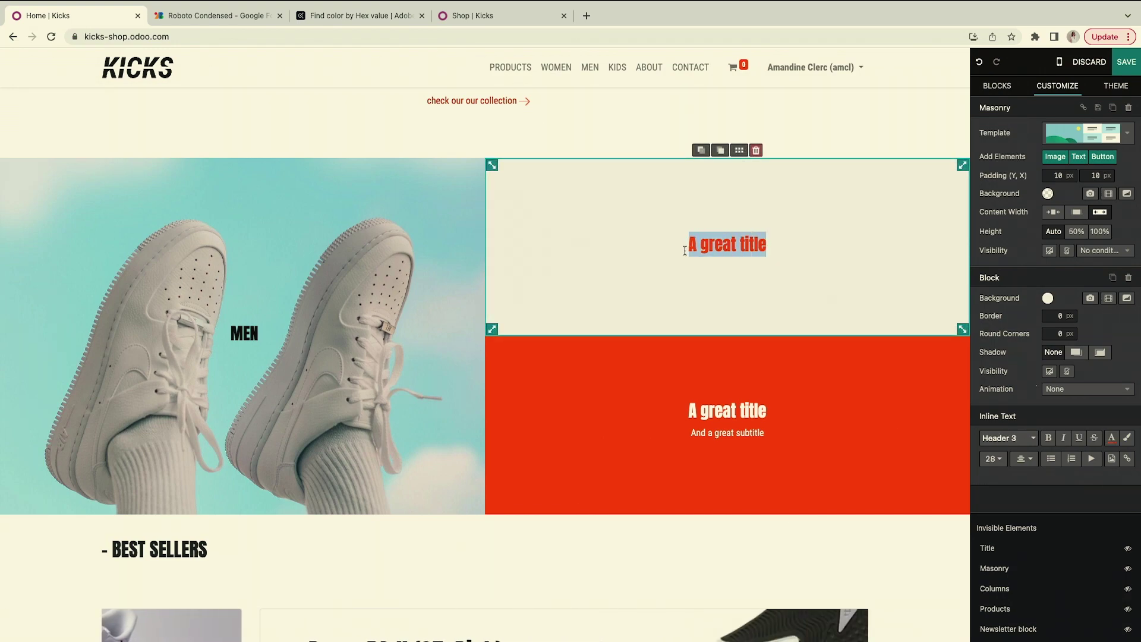
{"action": "type", "text": "Woem"}
{"action": "key", "text": "BackSpace"}
{"action": "key", "text": "BackSpace"}
{"action": "type", "text": "men"}
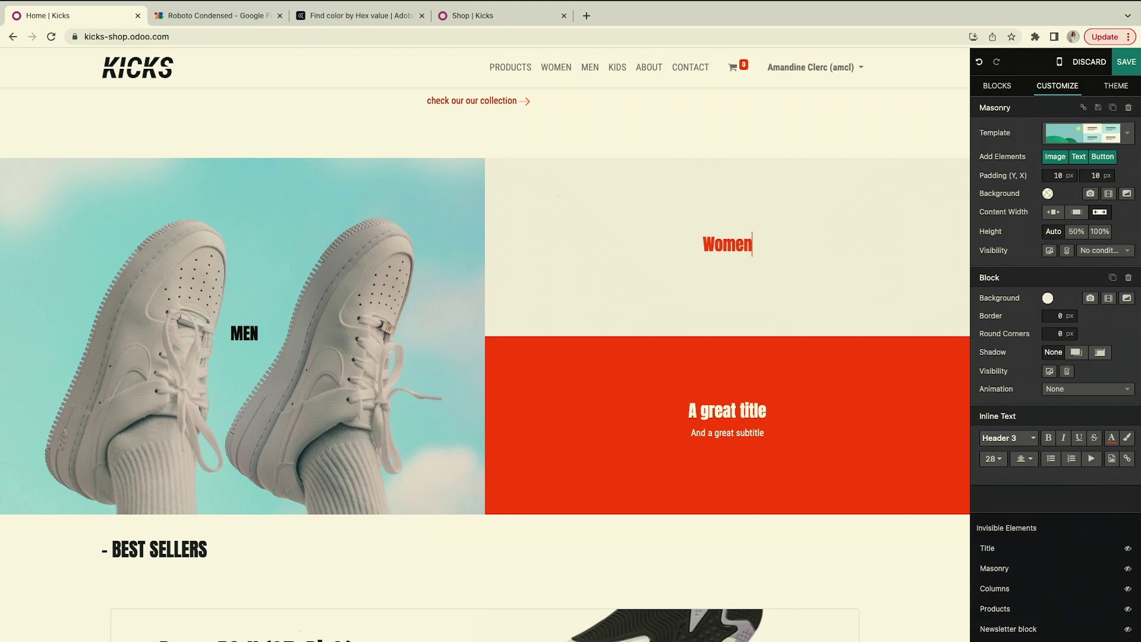
Link the "Women" title to the shop category page /shop/category/women-1.
{"action": "left_click_drag", "start_coordinate": [665, 248], "coordinate": [868, 304]}
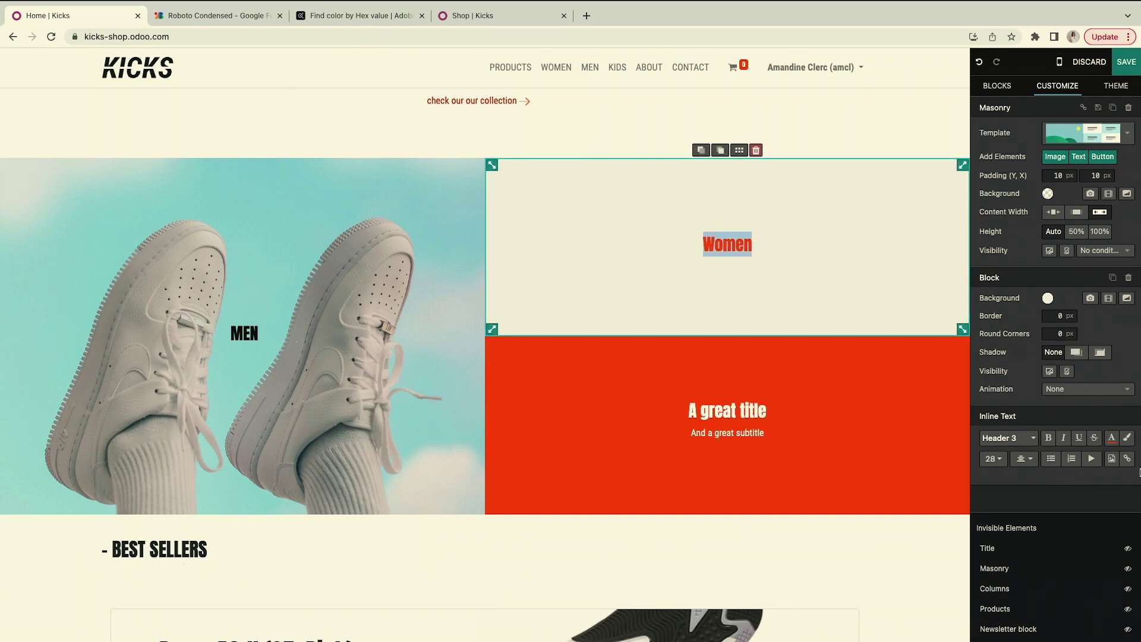
{"action": "left_click", "coordinate": [1127, 459]}
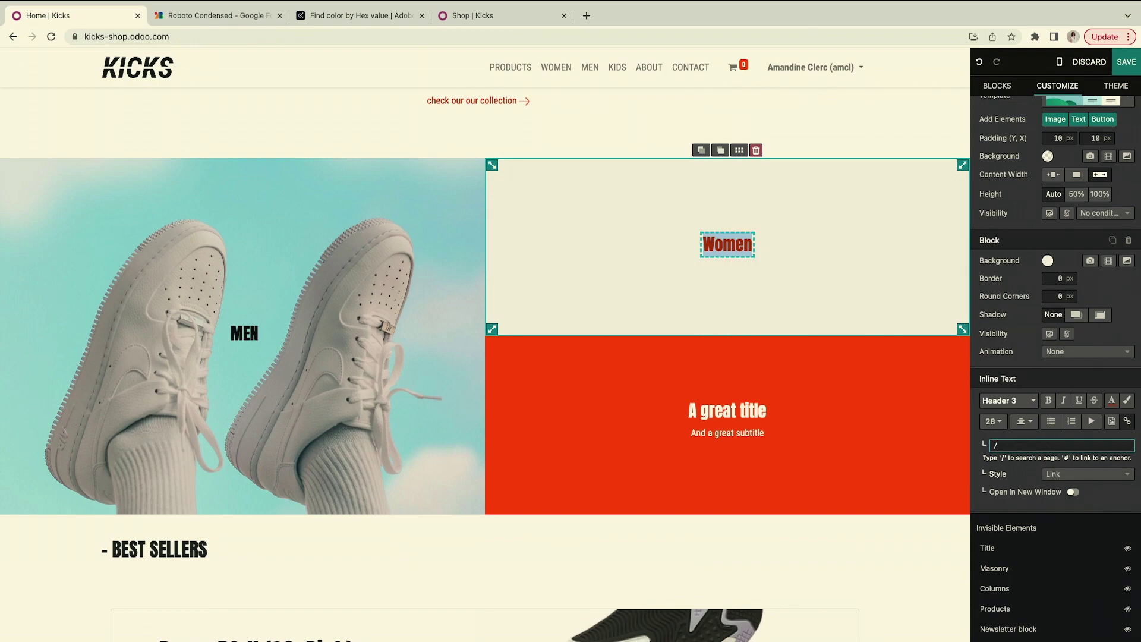
{"action": "type", "text": "/wom"}
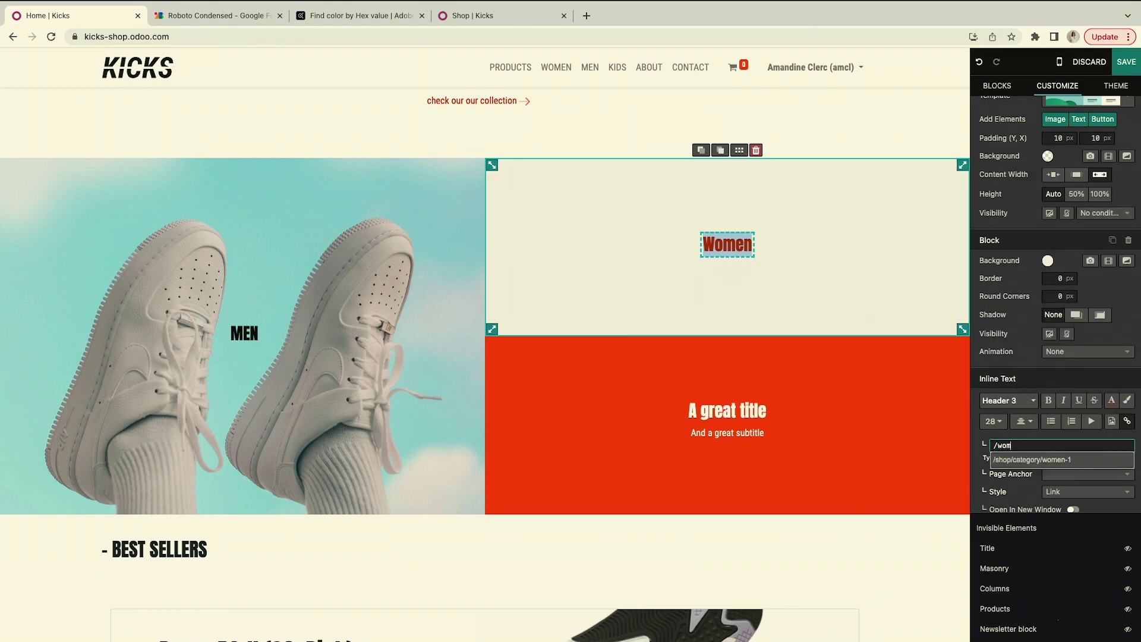
{"action": "left_click", "coordinate": [1061, 458]}
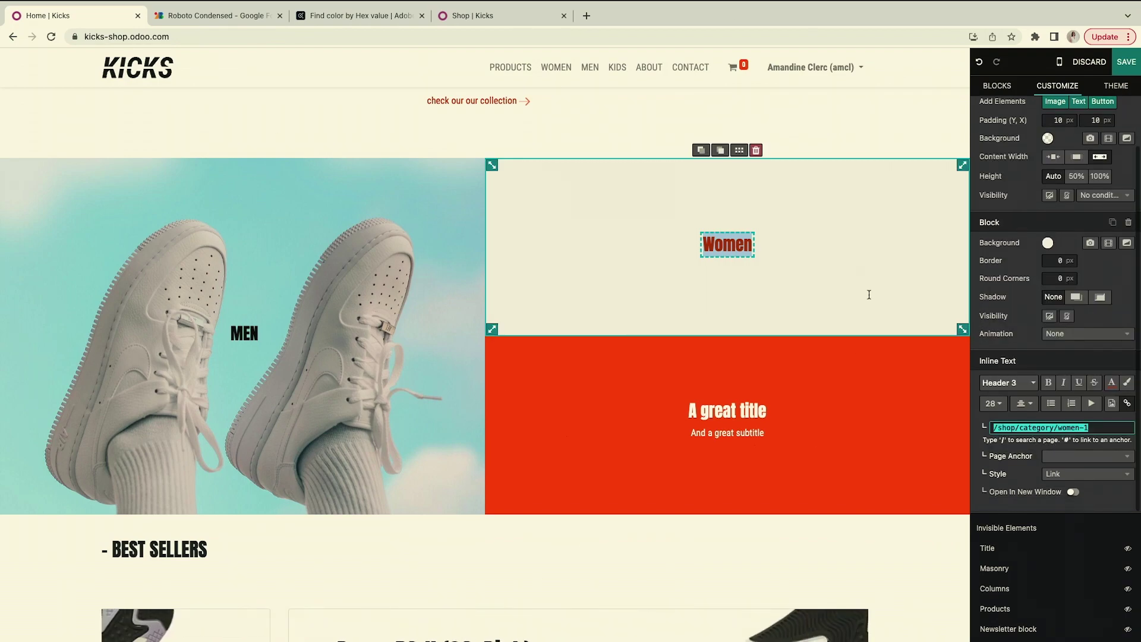
{"action": "left_click", "coordinate": [907, 265]}
Color the "Women" title black and set the close-up photo of cream sneakers as its block's background image.
{"action": "double_click", "coordinate": [717, 231]}
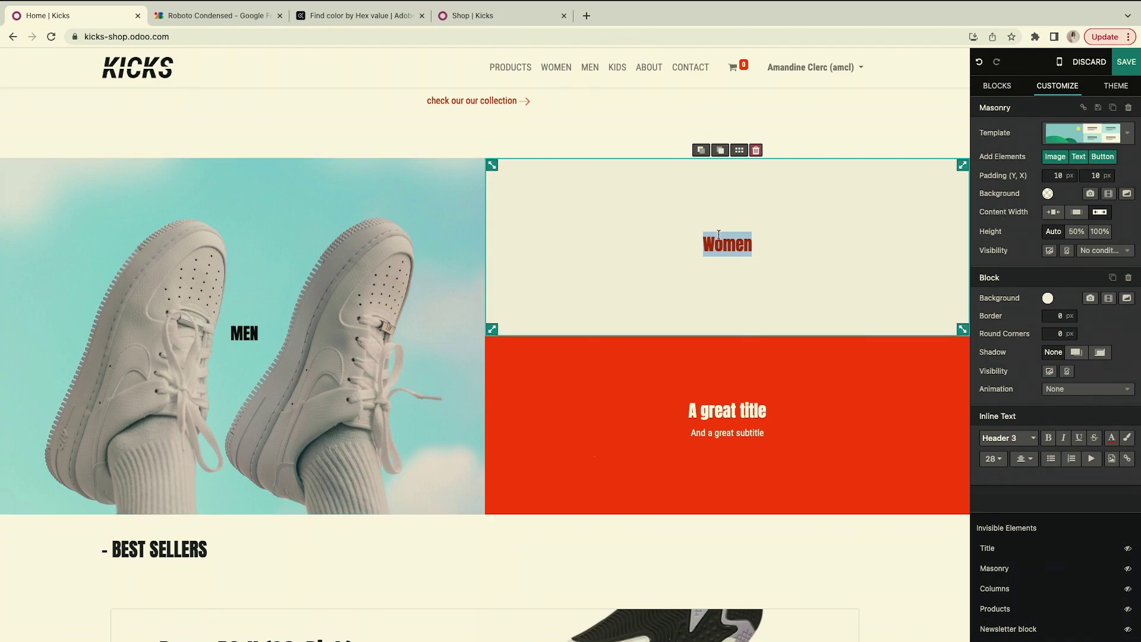
{"action": "left_click", "coordinate": [1111, 437]}
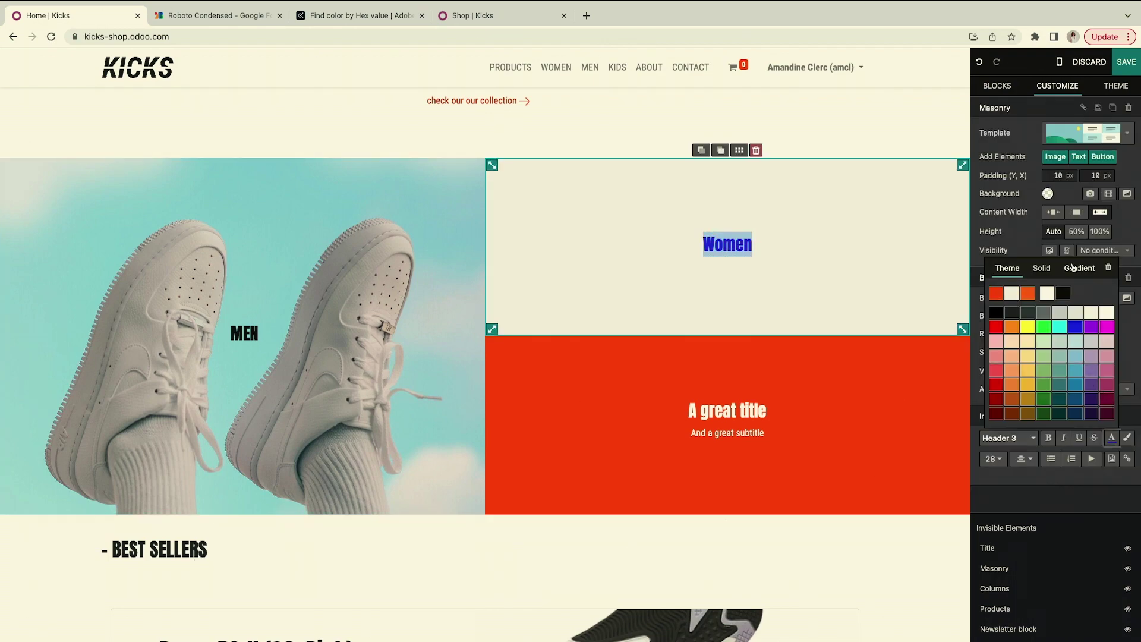
{"action": "left_click", "coordinate": [1018, 261]}
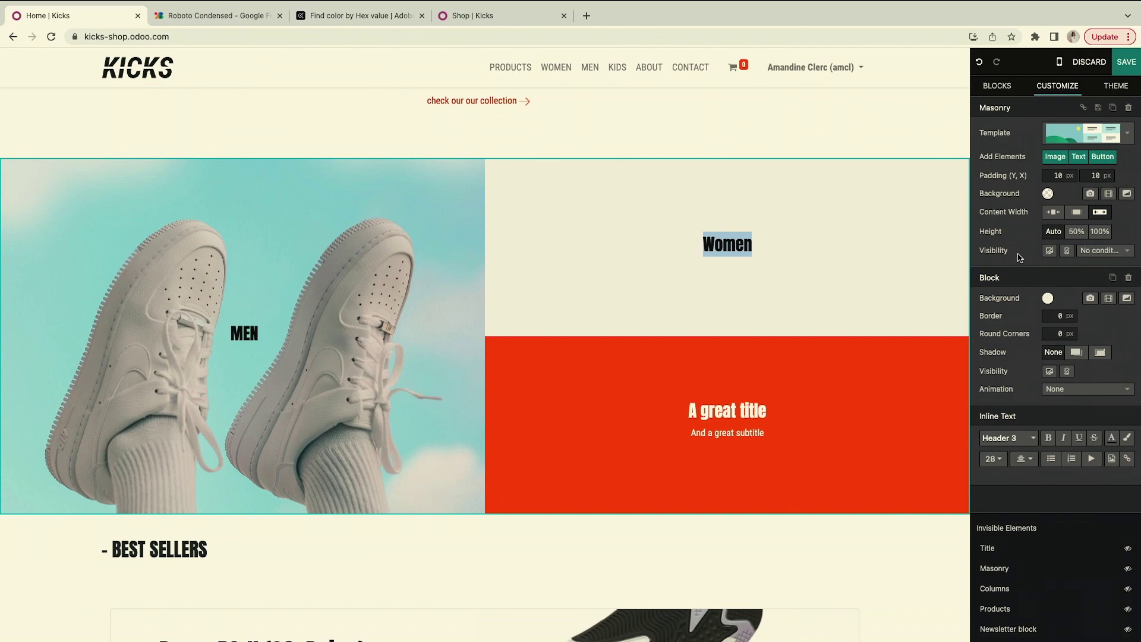
{"action": "left_click", "coordinate": [1090, 299]}
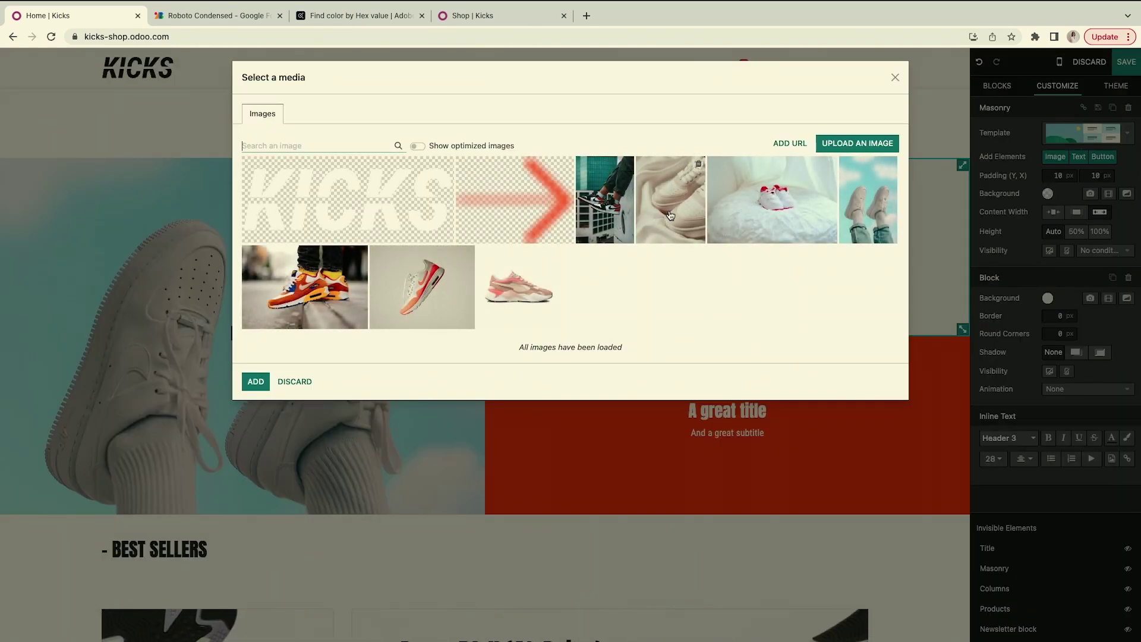
{"action": "left_click", "coordinate": [650, 220]}
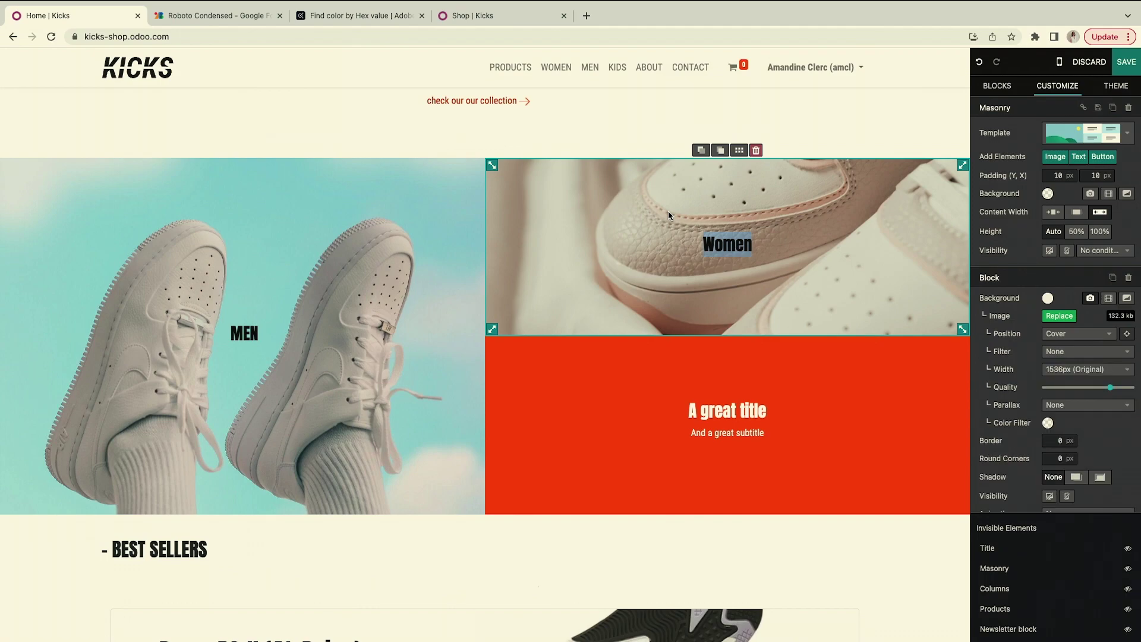
Remove the subtitle "And a great subtitle" from the red Masonry block.
{"action": "left_click", "coordinate": [613, 406]}
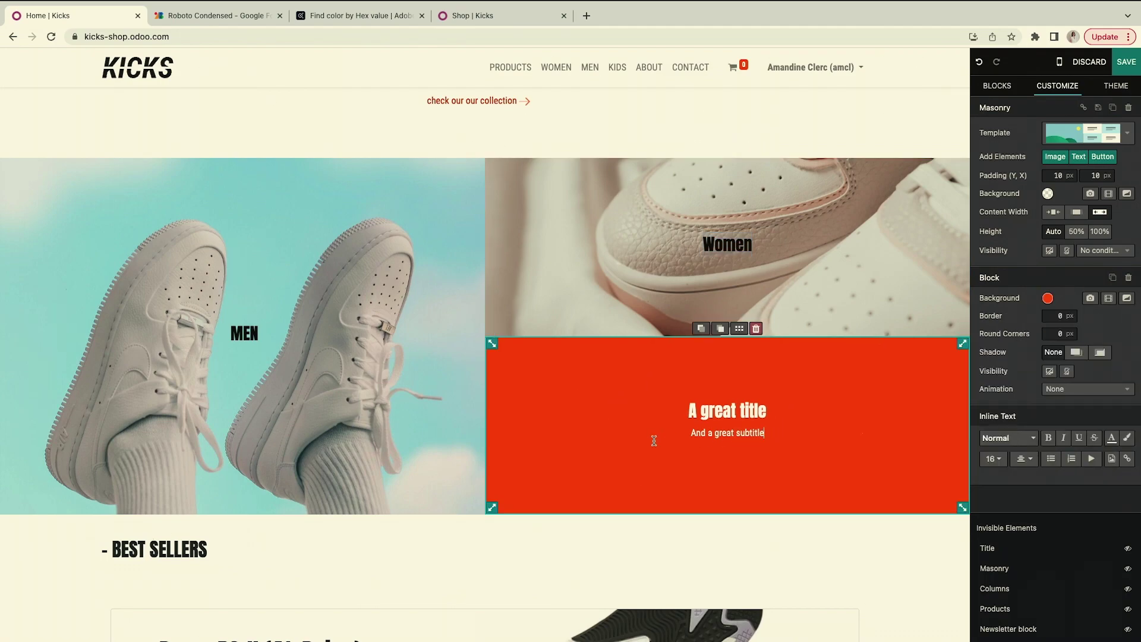
{"action": "triple_click", "coordinate": [797, 434]}
{"action": "key", "text": "BackSpace"}
{"action": "key", "text": "BackSpace"}
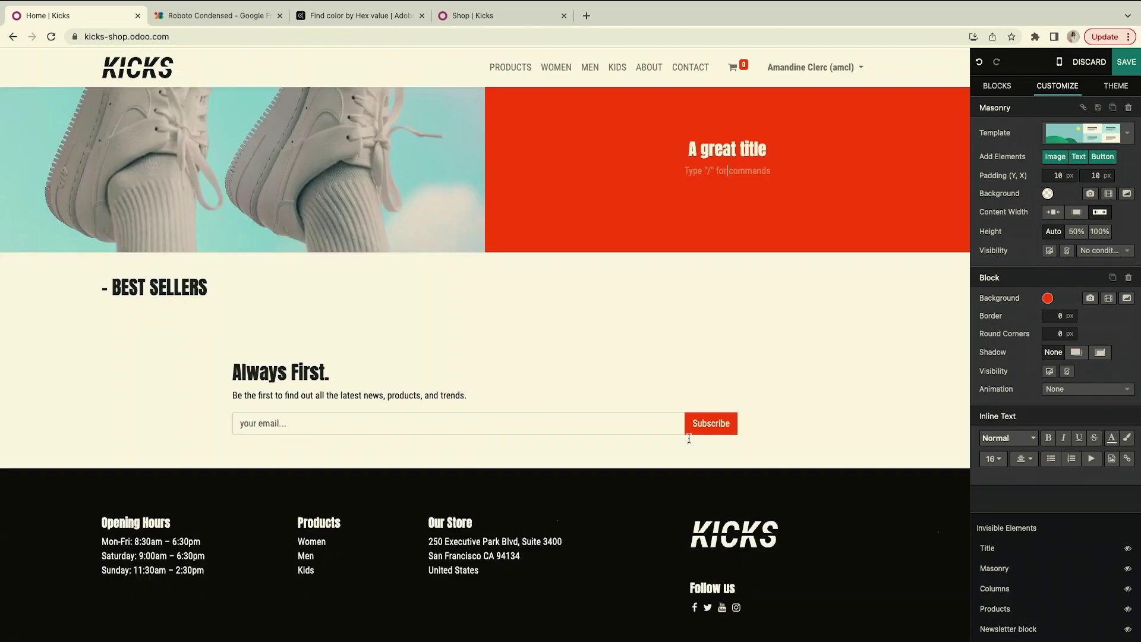
Replace the red Masonry block's title with "Kids".
{"action": "double_click", "coordinate": [724, 423]}
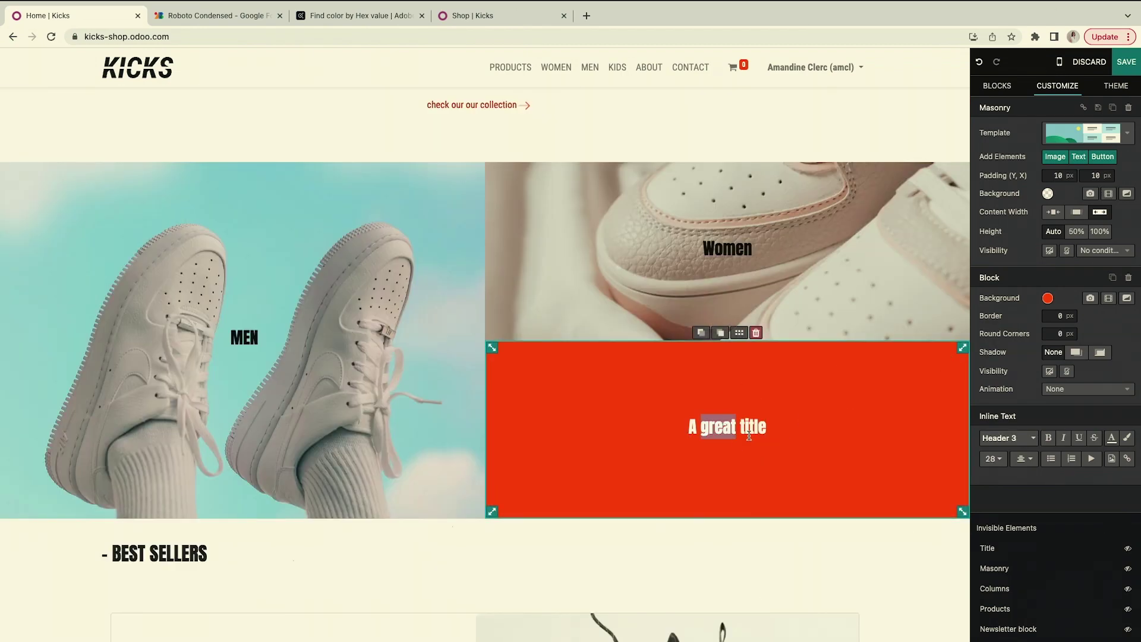
{"action": "left_click_drag", "start_coordinate": [749, 437], "coordinate": [682, 429]}
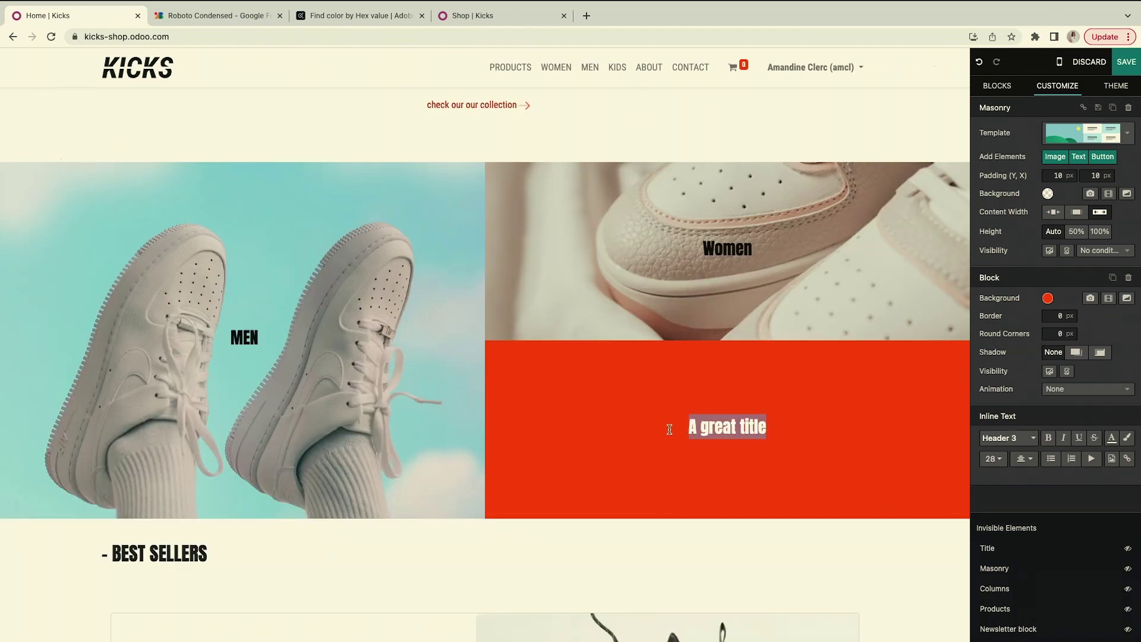
{"action": "type", "text": "Kids"}
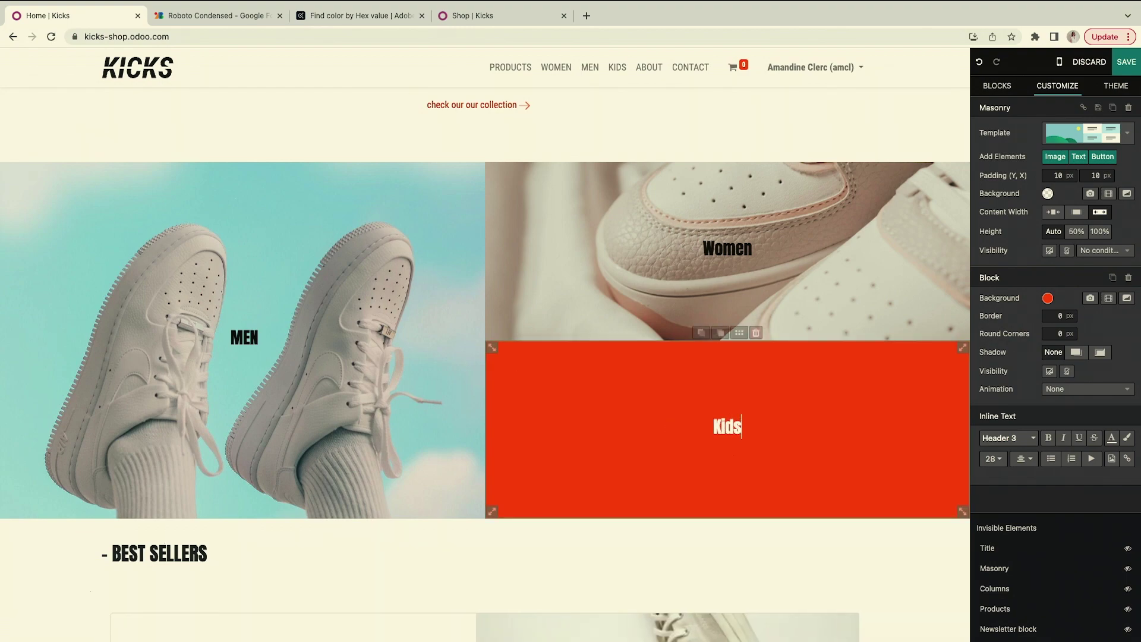
Link the "Kids" title to the shop category page /shop/category/kids-3.
{"action": "double_click", "coordinate": [714, 429]}
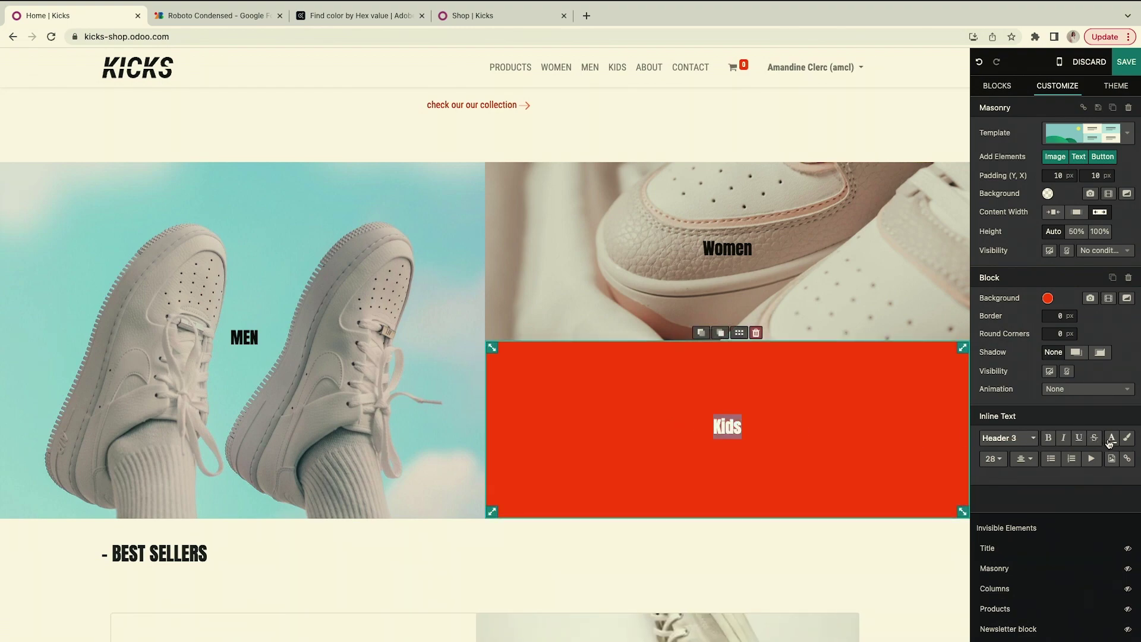
{"action": "left_click", "coordinate": [1128, 460]}
{"action": "type", "text": "/"}
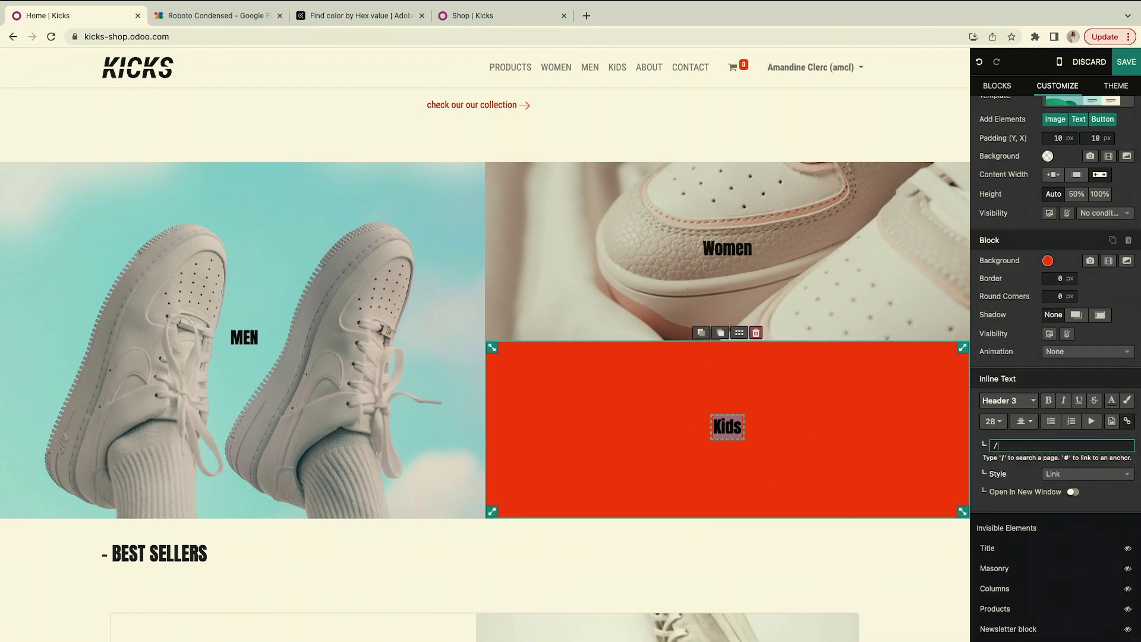
{"action": "type", "text": "kids"}
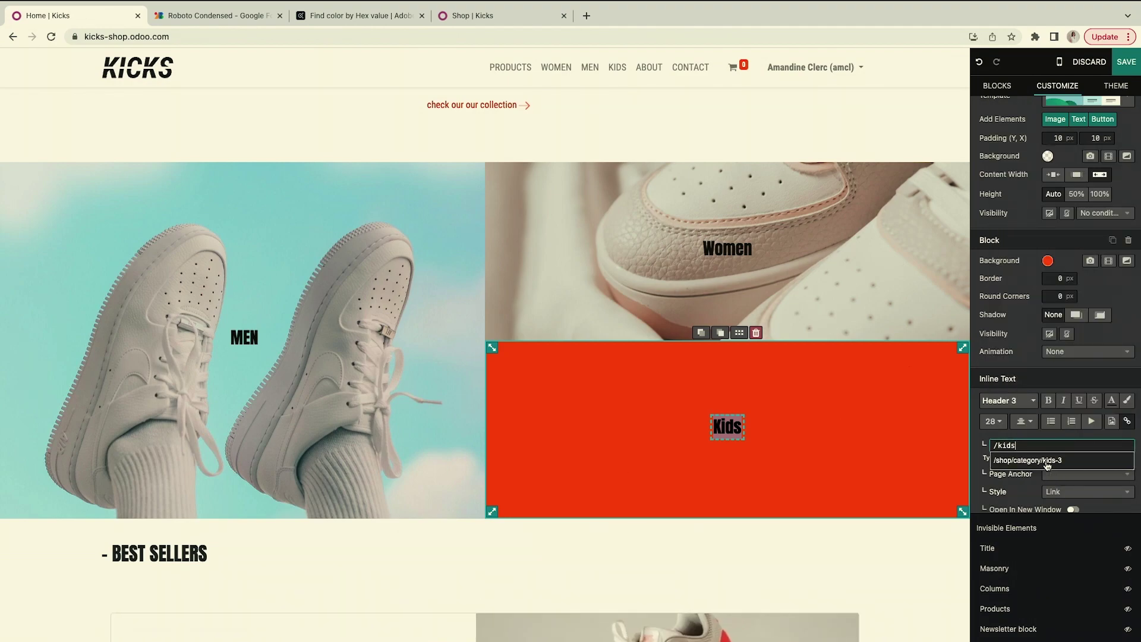
{"action": "left_click", "coordinate": [1048, 461]}
{"action": "left_click", "coordinate": [818, 458]}
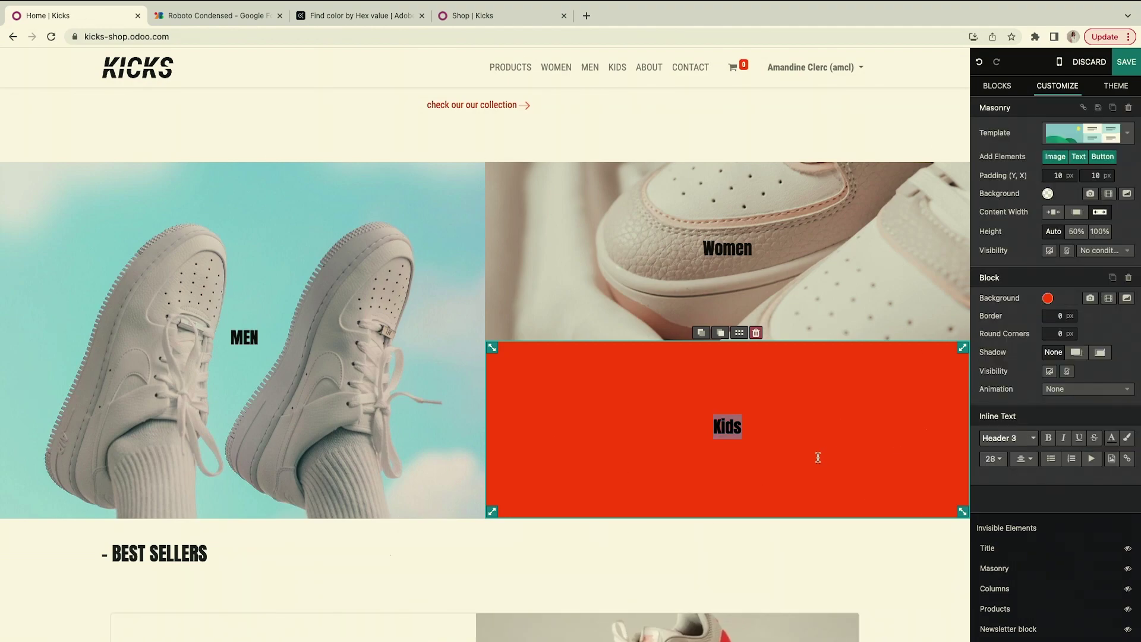
{"action": "left_click", "coordinate": [739, 427]}
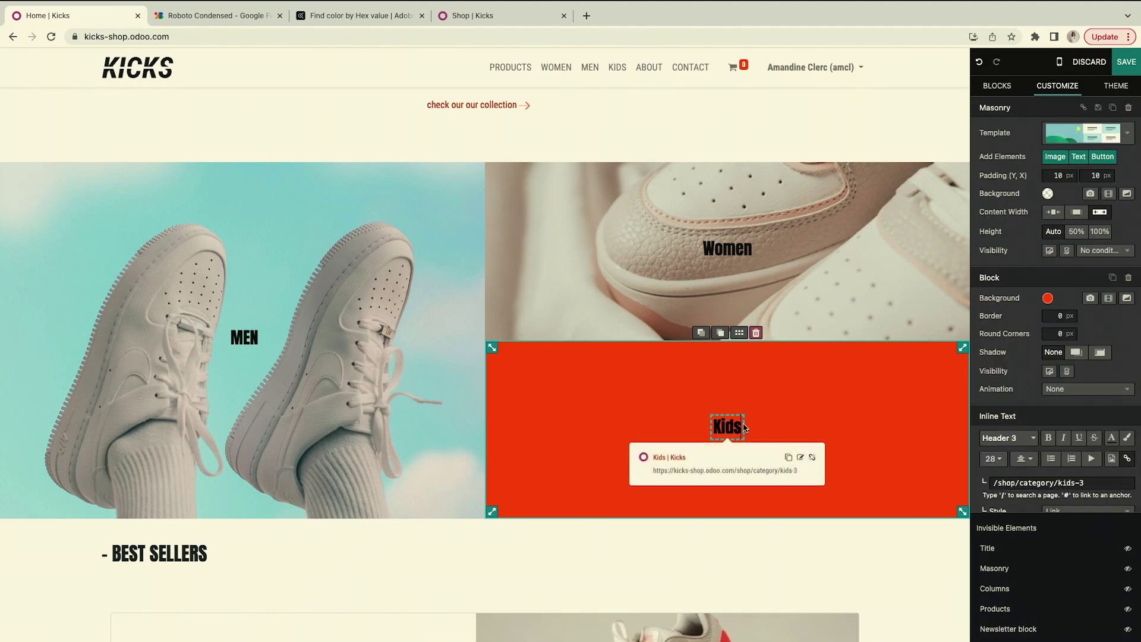
Set the photo of white baby sneakers with red soles as the Kids block's background image.
{"action": "left_click", "coordinate": [1048, 297]}
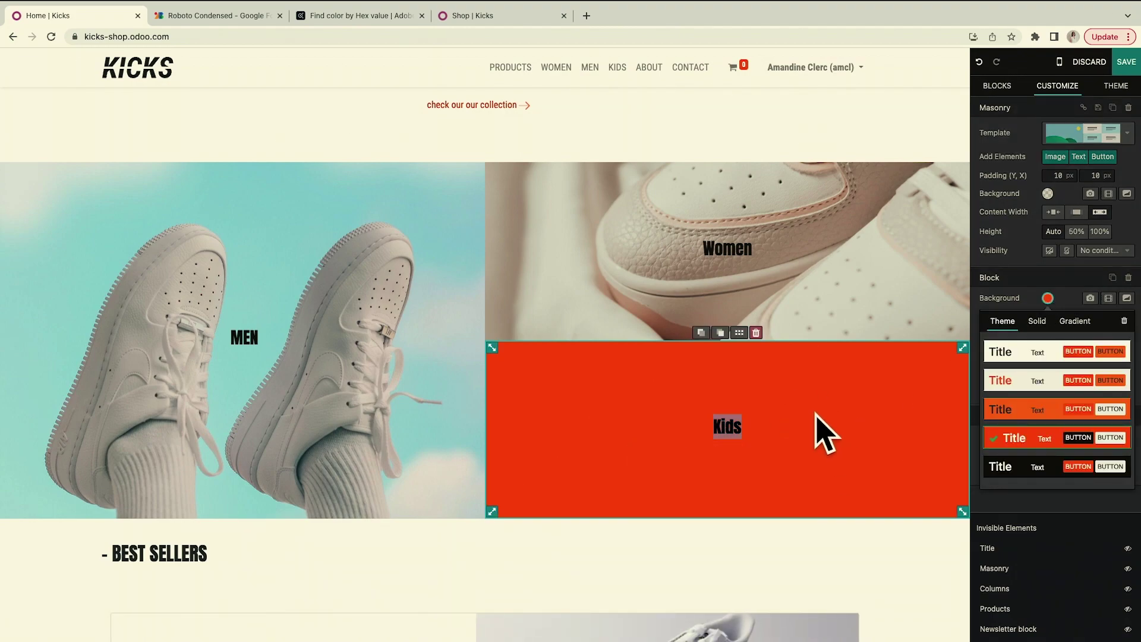
{"action": "left_click", "coordinate": [1090, 297]}
{"action": "left_click", "coordinate": [766, 220]}
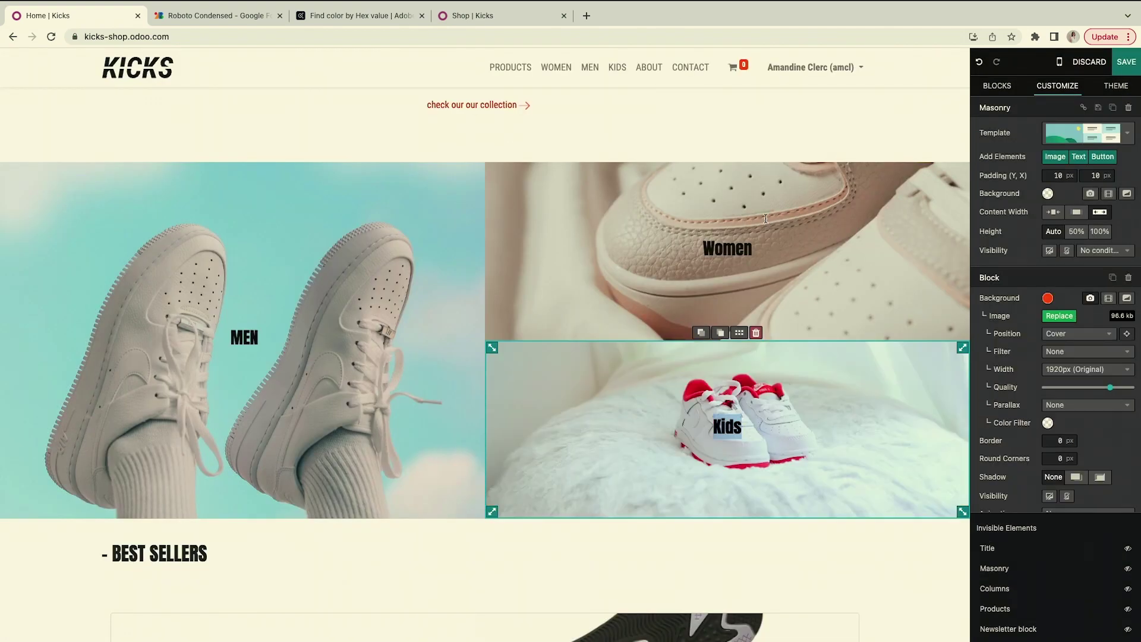
Give the Men block a 10 px border in the page's cream color.
{"action": "left_click", "coordinate": [407, 212]}
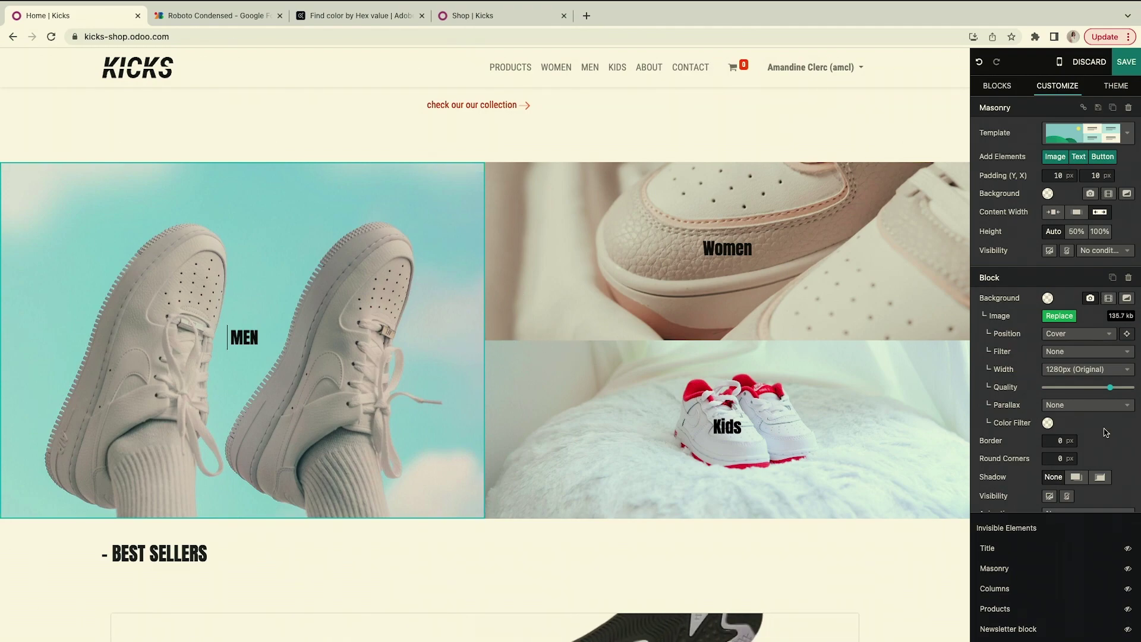
{"action": "left_click", "coordinate": [1060, 345]}
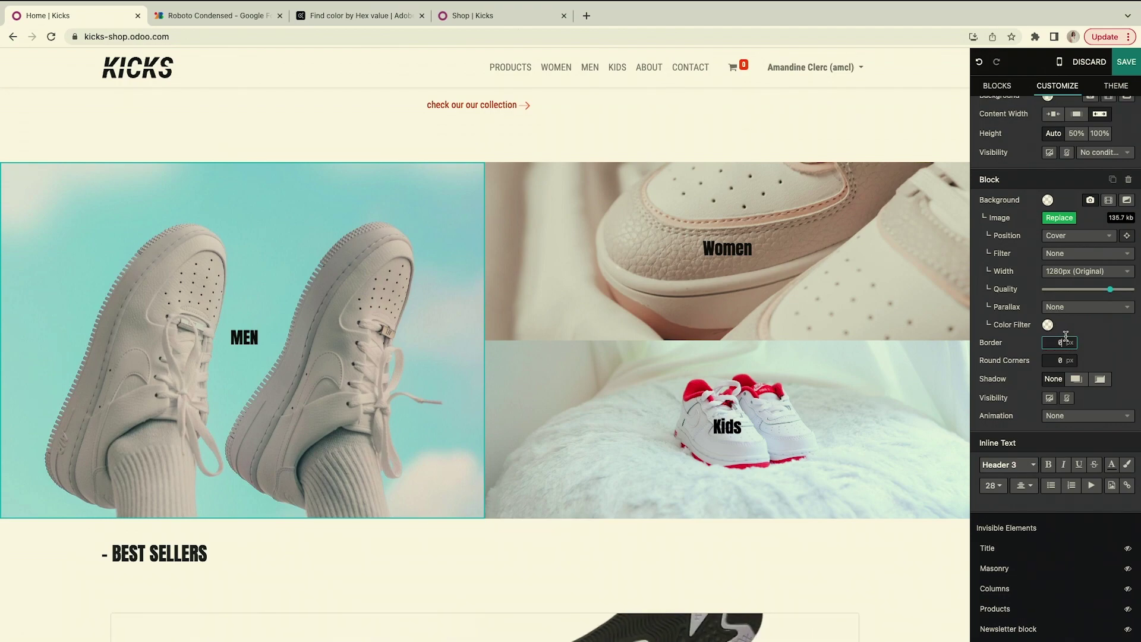
{"action": "type", "text": "10"}
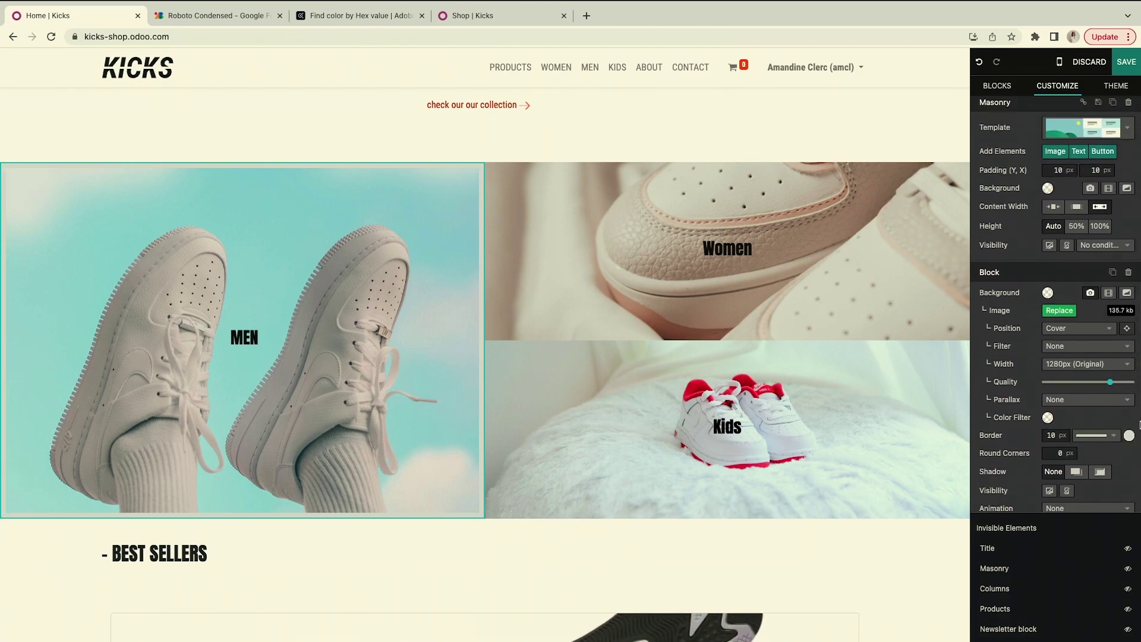
{"action": "left_click", "coordinate": [1128, 436]}
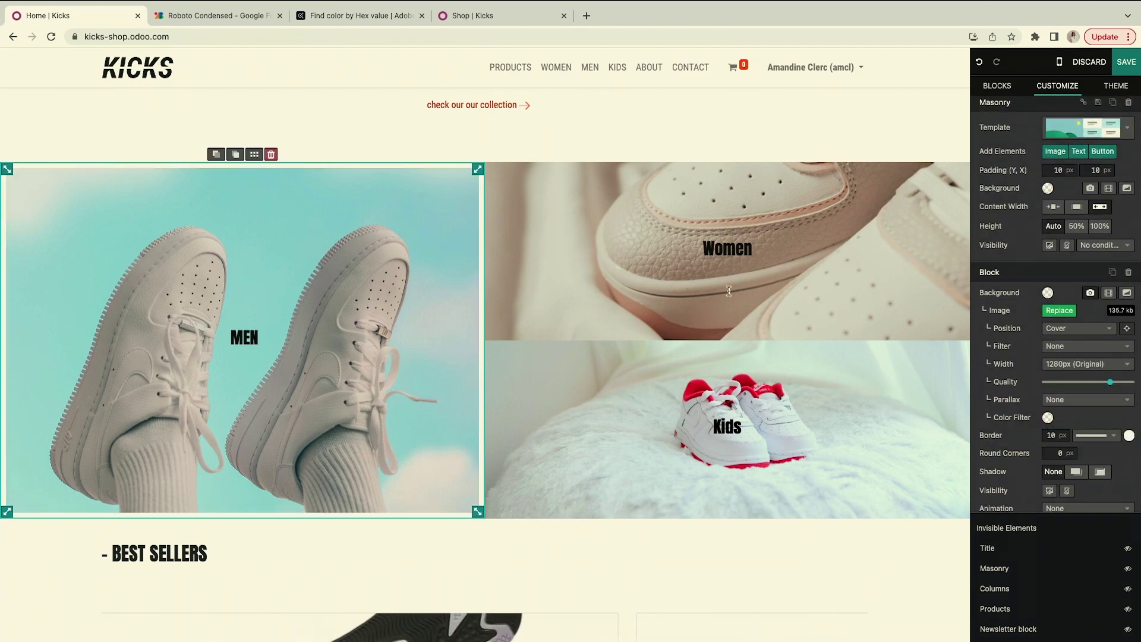
Give the Women block a 10 px border in the page's cream color.
{"action": "left_click", "coordinate": [743, 255]}
{"action": "left_click", "coordinate": [1060, 436]}
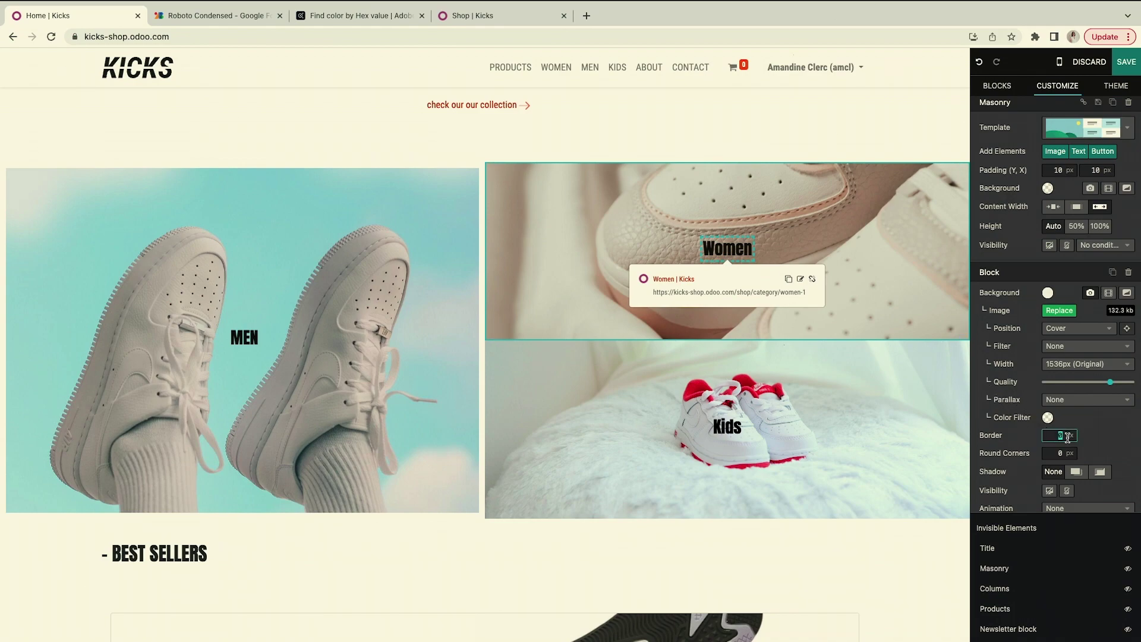
{"action": "type", "text": "10"}
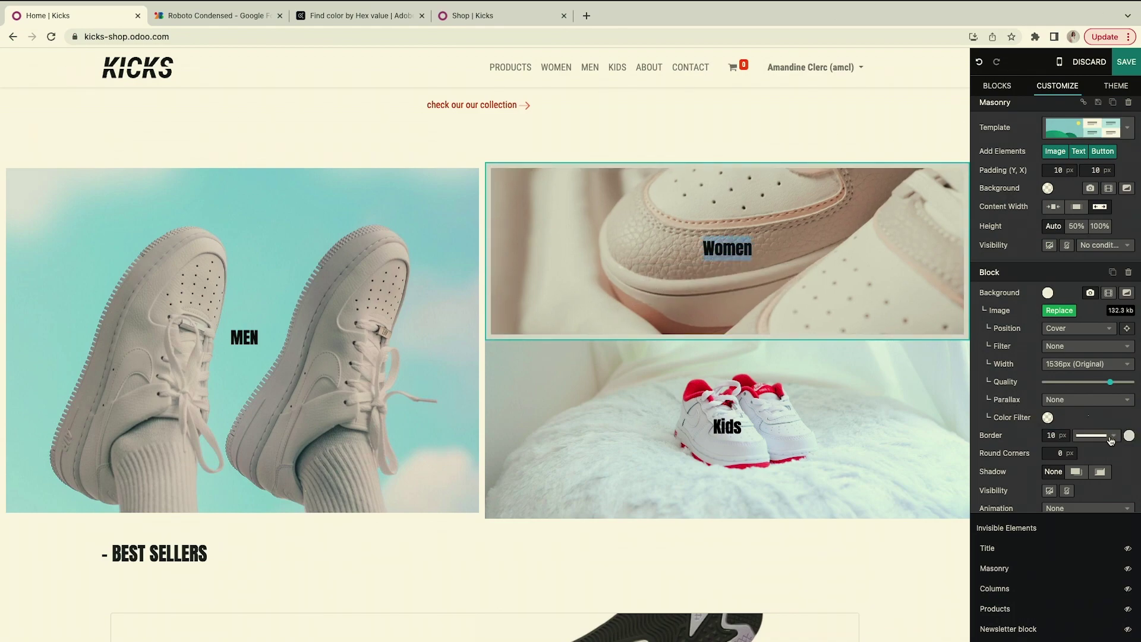
{"action": "left_click", "coordinate": [1129, 435]}
{"action": "left_click", "coordinate": [1051, 487]}
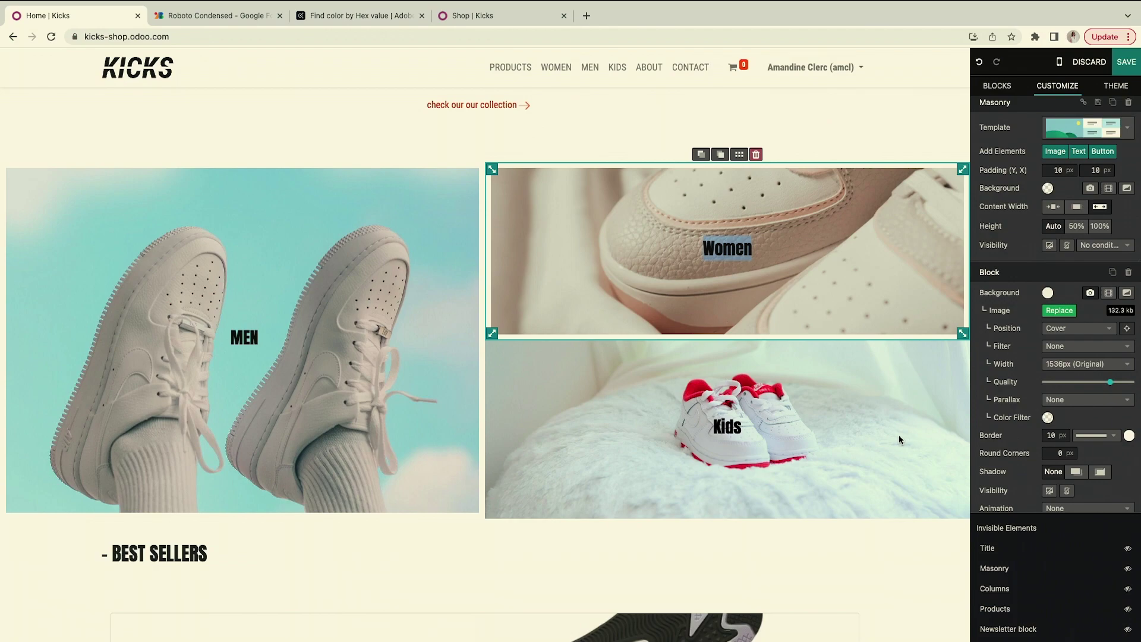
Give the Kids block a 10 px border in the page's cream color.
{"action": "left_click", "coordinate": [901, 440]}
{"action": "left_click", "coordinate": [1058, 437]}
{"action": "type", "text": "1"}
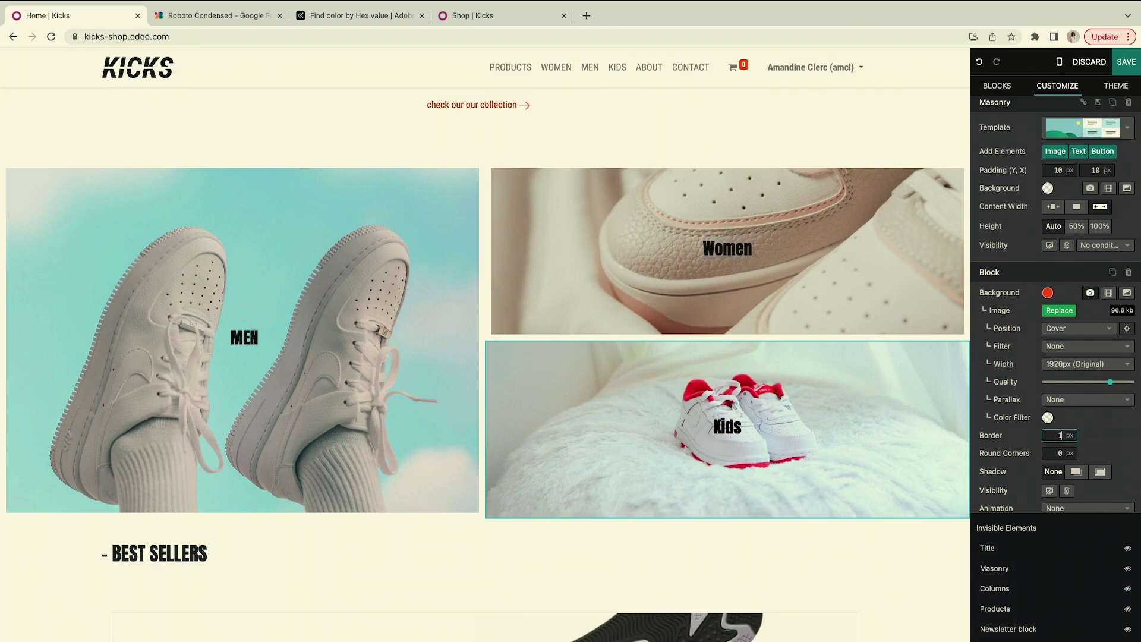
{"action": "type", "text": "0"}
{"action": "left_click", "coordinate": [1129, 436]}
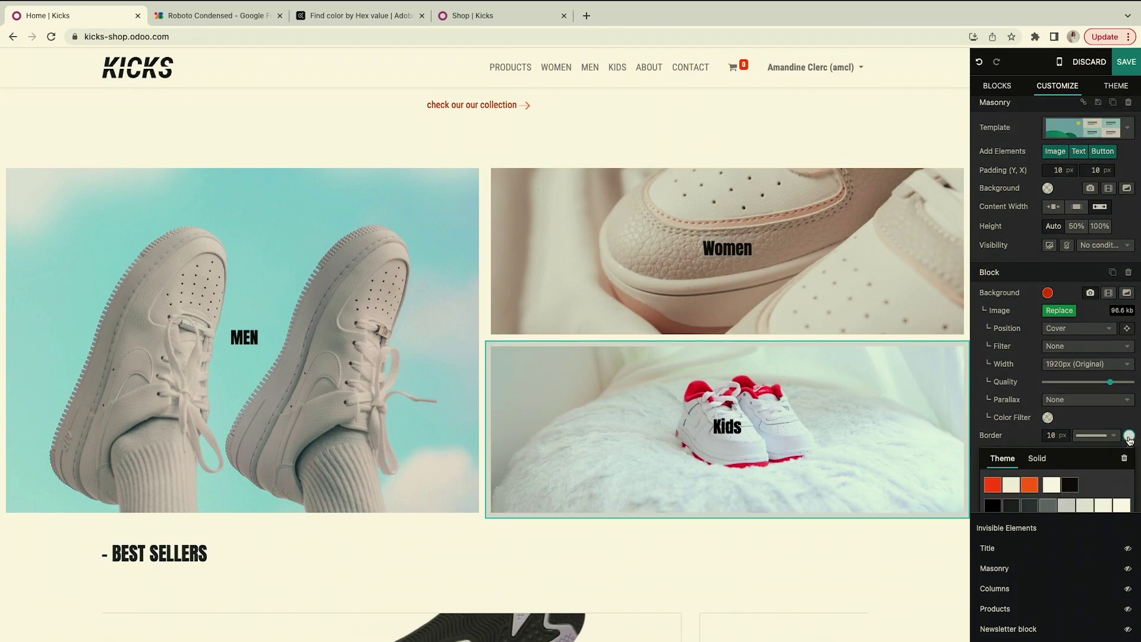
{"action": "left_click", "coordinate": [1052, 485]}
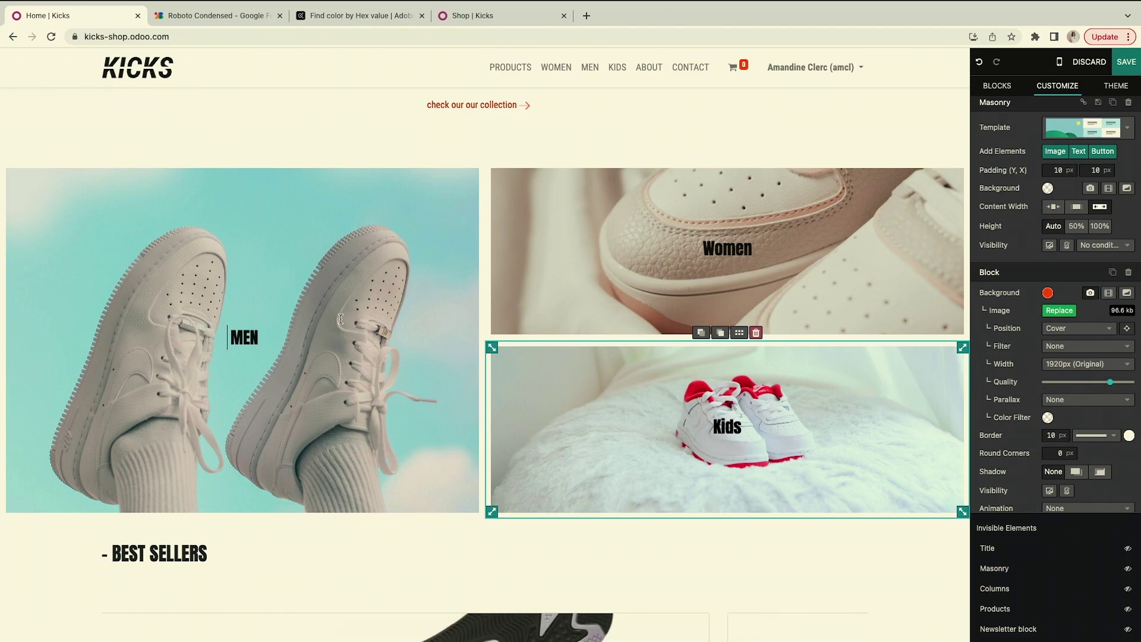
Darken the Men block's background photo with the second-lightest translucent black as a solid color filter.
{"action": "left_click", "coordinate": [455, 335]}
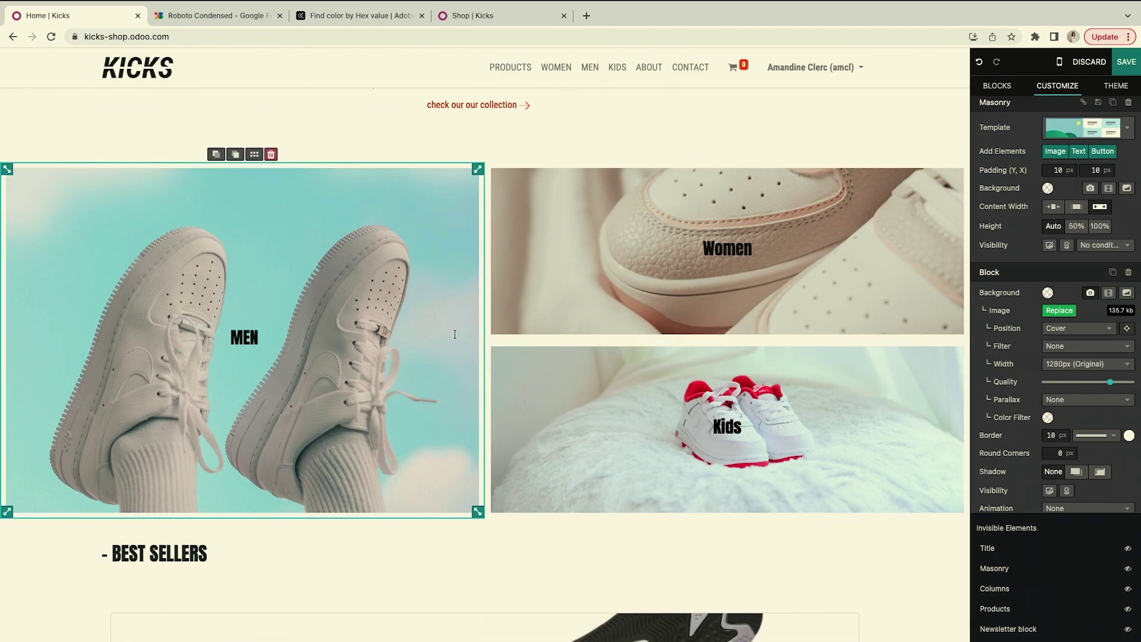
{"action": "left_click", "coordinate": [1048, 418]}
{"action": "left_click", "coordinate": [999, 441]}
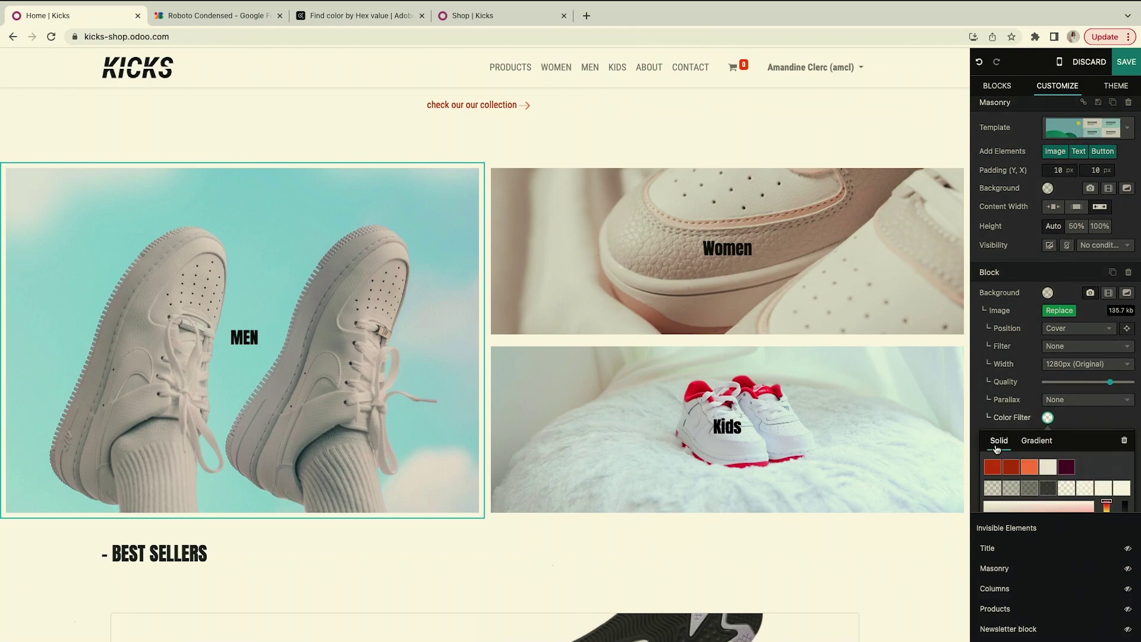
{"action": "scroll", "coordinate": [1009, 454], "scroll_direction": "down", "scroll_amount": 3}
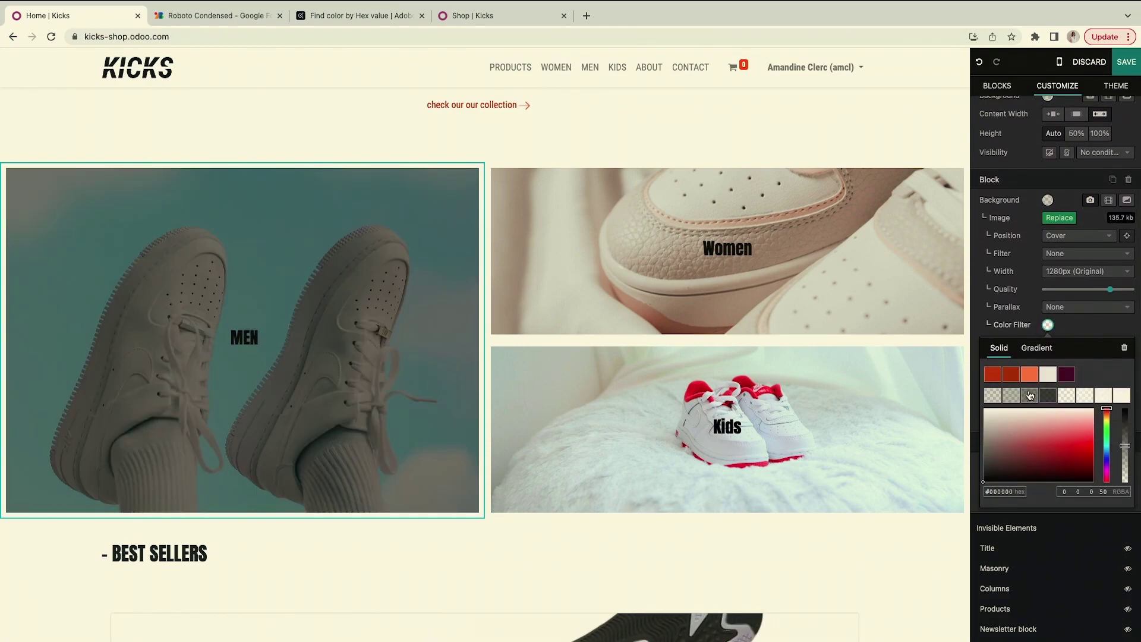
{"action": "left_click", "coordinate": [1012, 399]}
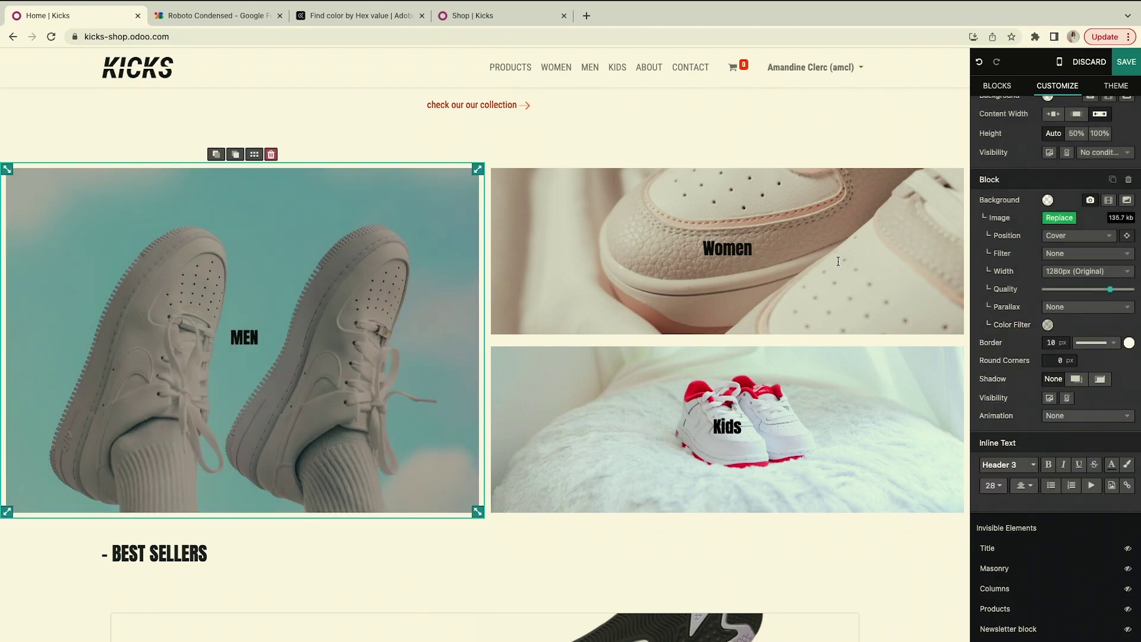
Darken the Women block's background photo with a translucent black solid color filter.
{"action": "left_click", "coordinate": [828, 250]}
{"action": "left_click", "coordinate": [1047, 325]}
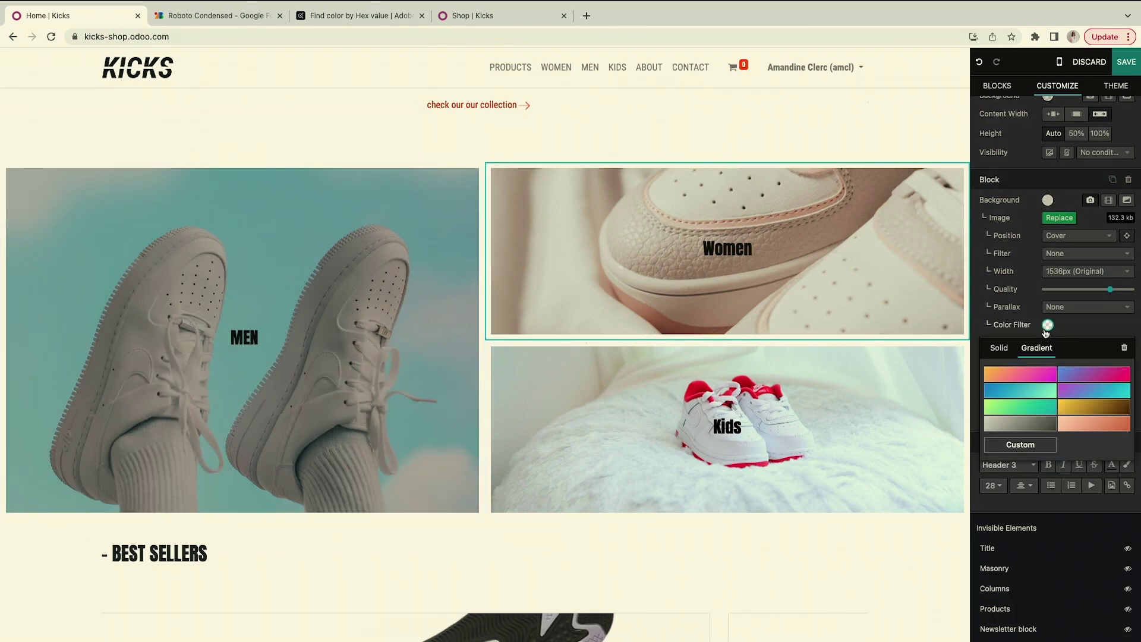
{"action": "left_click", "coordinate": [1003, 353]}
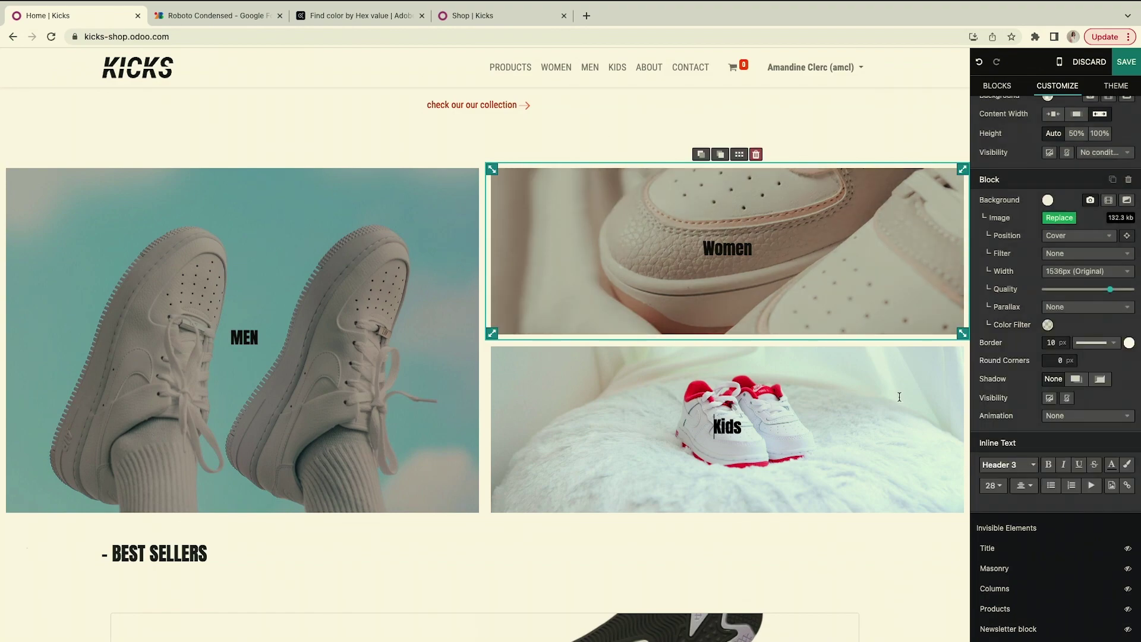
Darken the Kids block's background photo with the lightest translucent black as a solid color filter.
{"action": "left_click", "coordinate": [897, 395]}
{"action": "left_click", "coordinate": [1047, 327]}
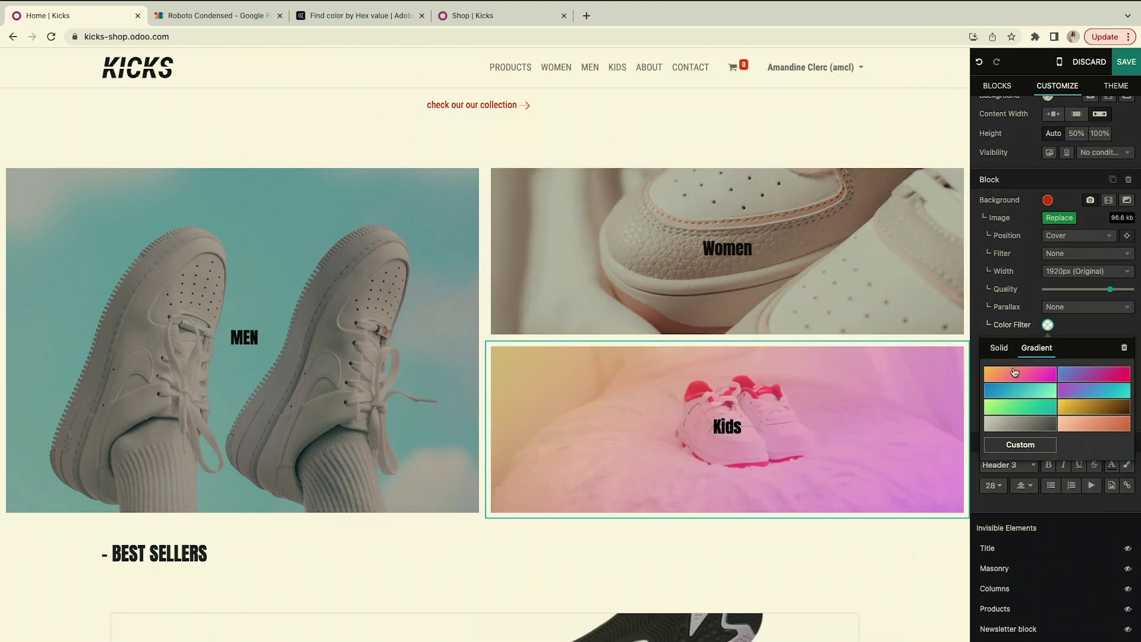
{"action": "left_click", "coordinate": [1000, 348]}
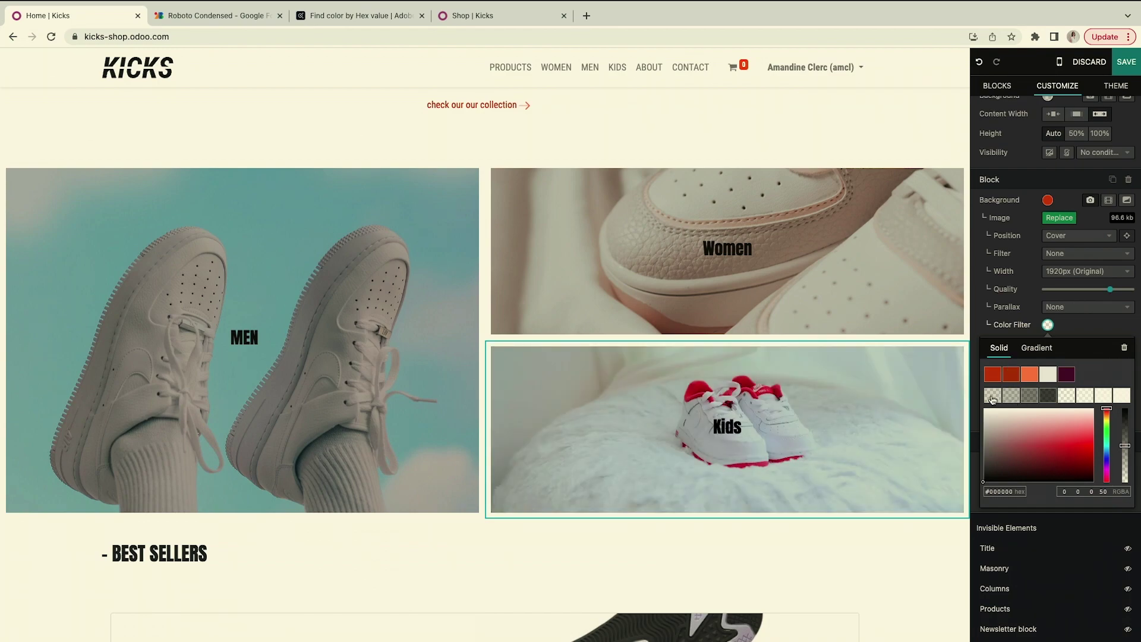
{"action": "left_click", "coordinate": [992, 397]}
Slightly increase the spacing above the "- BEST SELLERS" title below the Masonry section.
{"action": "scroll", "coordinate": [515, 416], "scroll_direction": "down", "scroll_amount": 2}
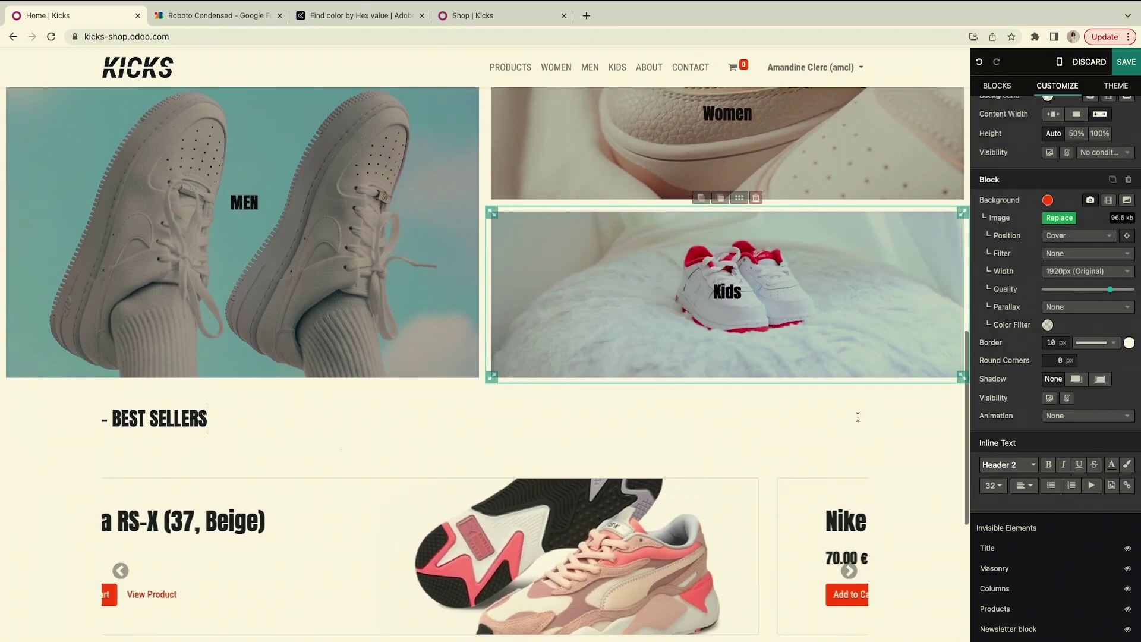
{"action": "left_click", "coordinate": [515, 439]}
{"action": "left_click", "coordinate": [208, 419]}
{"action": "left_click_drag", "start_coordinate": [419, 406], "coordinate": [420, 415]}
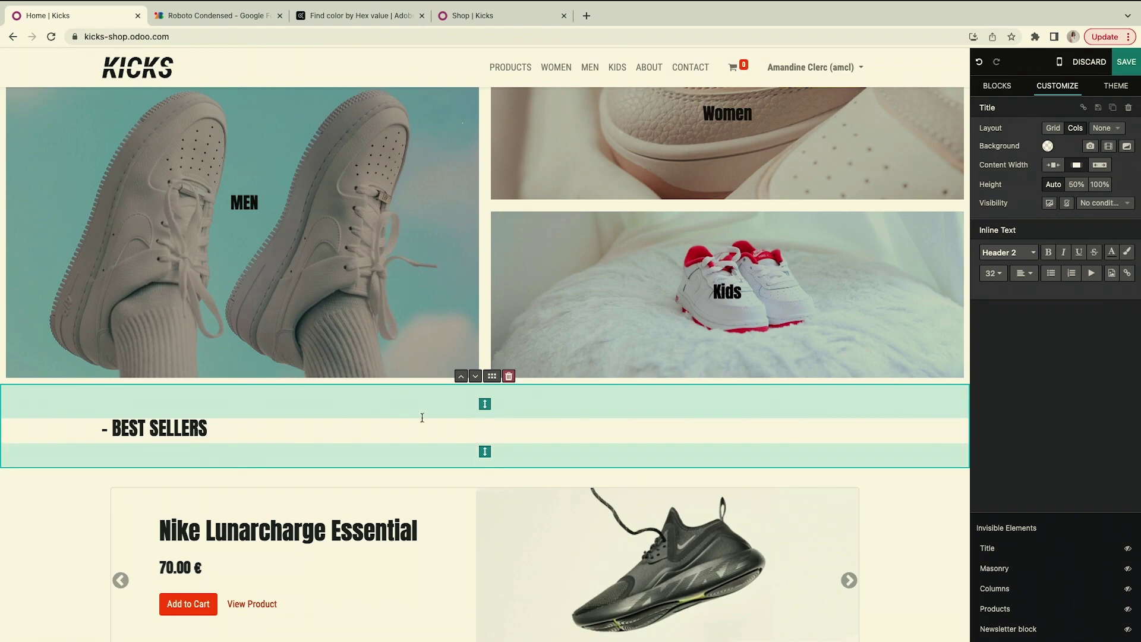
{"action": "scroll", "coordinate": [865, 499], "scroll_direction": "down", "scroll_amount": 1}
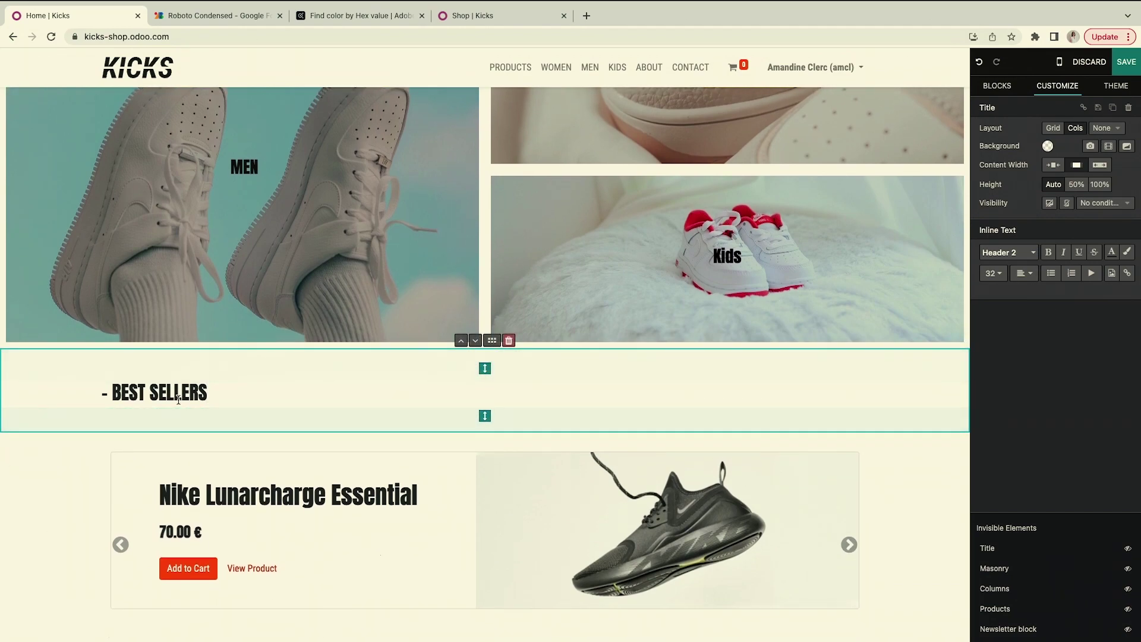
Try the three-card template on the Products block under the "- BEST SELLERS" title.
{"action": "left_click", "coordinate": [908, 478]}
{"action": "scroll", "coordinate": [907, 479], "scroll_direction": "down", "scroll_amount": 3}
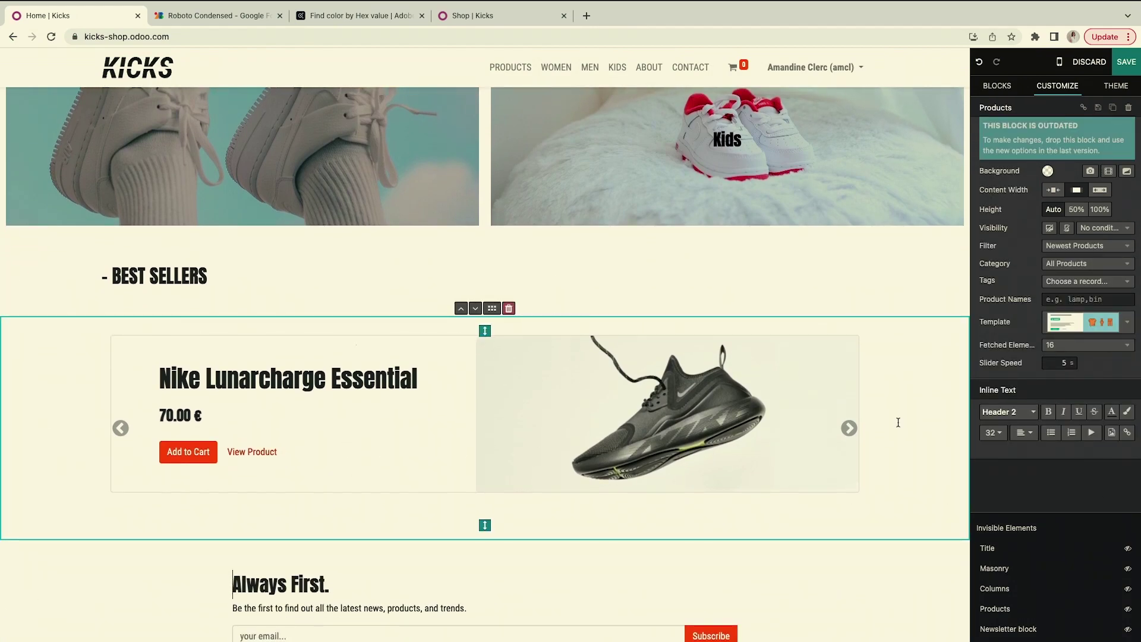
{"action": "scroll", "coordinate": [819, 413], "scroll_direction": "up", "scroll_amount": 10}
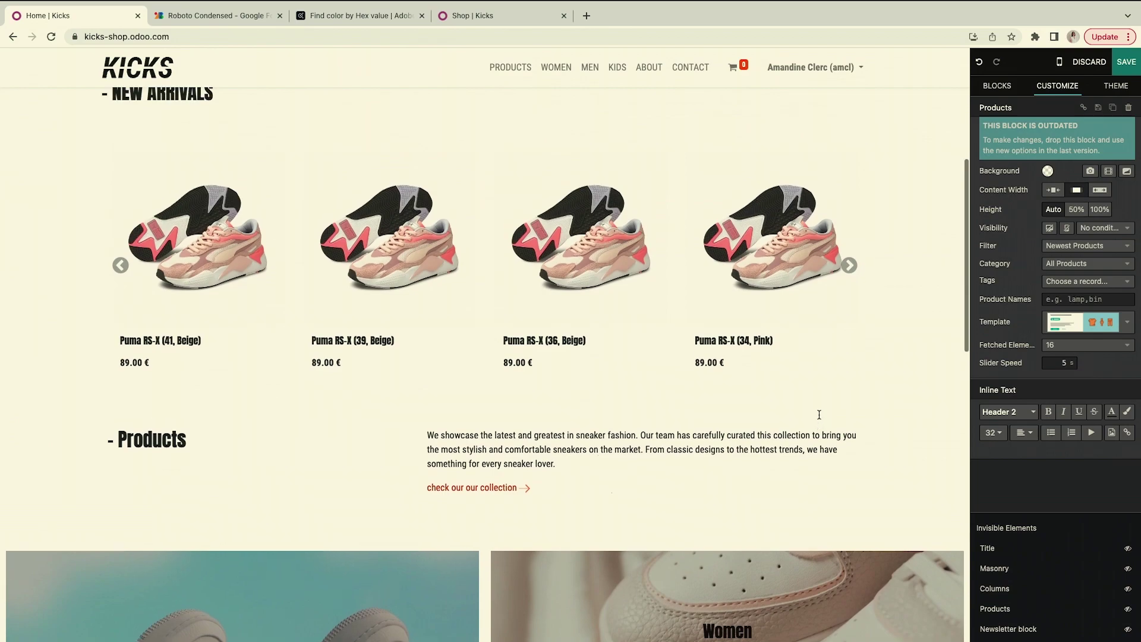
{"action": "scroll", "coordinate": [826, 490], "scroll_direction": "down", "scroll_amount": 10}
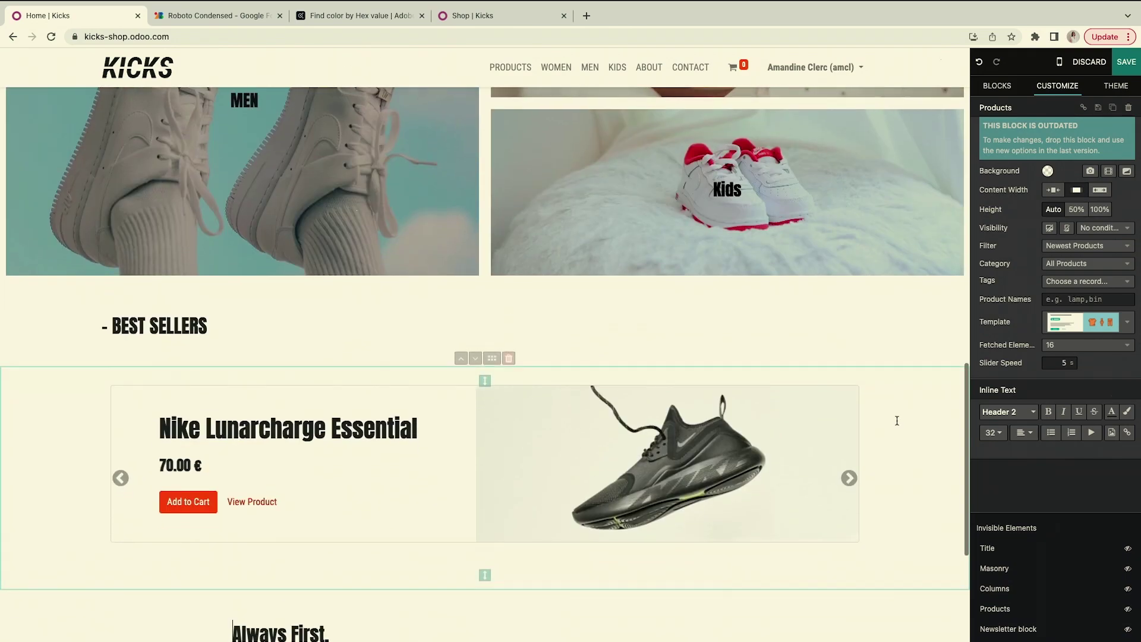
{"action": "left_click", "coordinate": [1090, 334]}
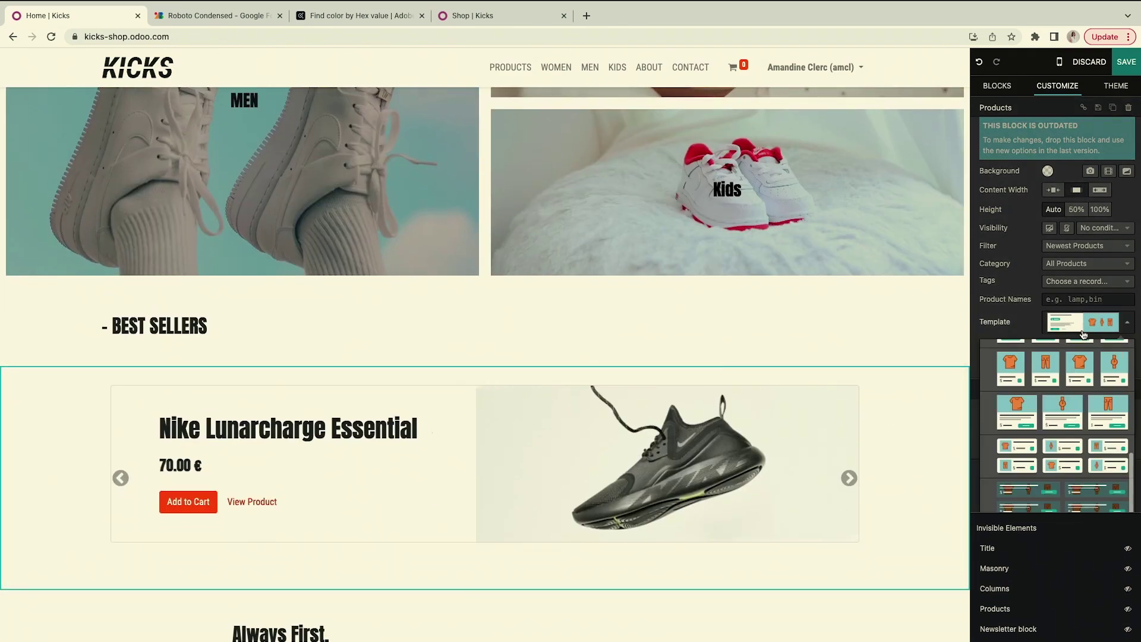
{"action": "left_click", "coordinate": [1042, 416]}
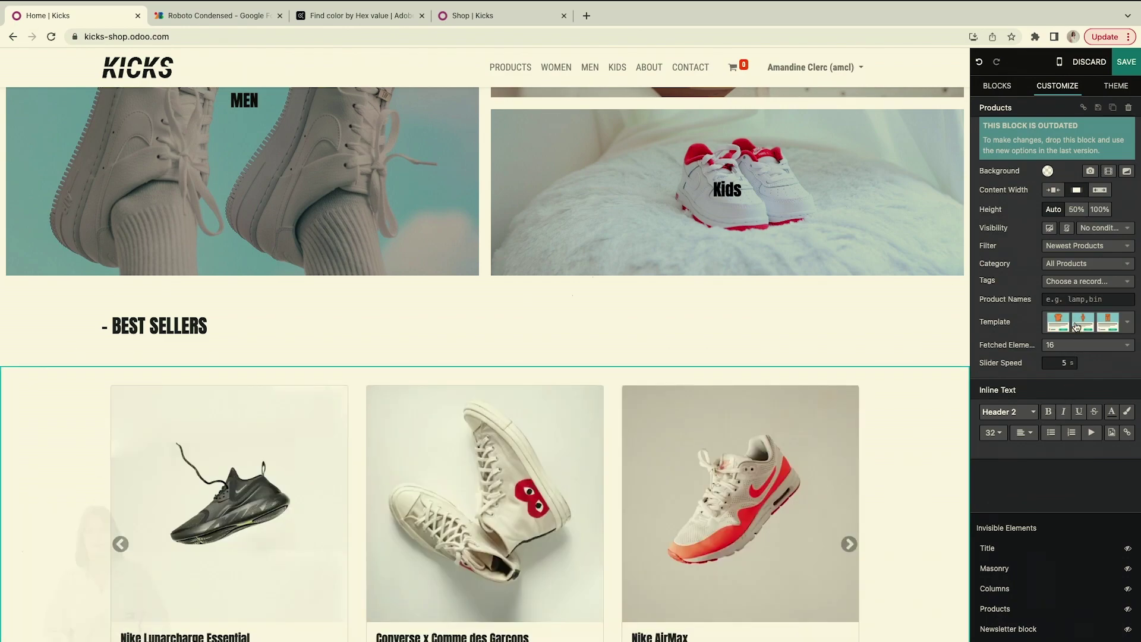
Switch the best sellers Products block back to the single-product template with the details beside the image.
{"action": "left_click", "coordinate": [1084, 321]}
{"action": "scroll", "coordinate": [1066, 497], "scroll_direction": "down", "scroll_amount": 2}
{"action": "scroll", "coordinate": [1066, 496], "scroll_direction": "down", "scroll_amount": 3}
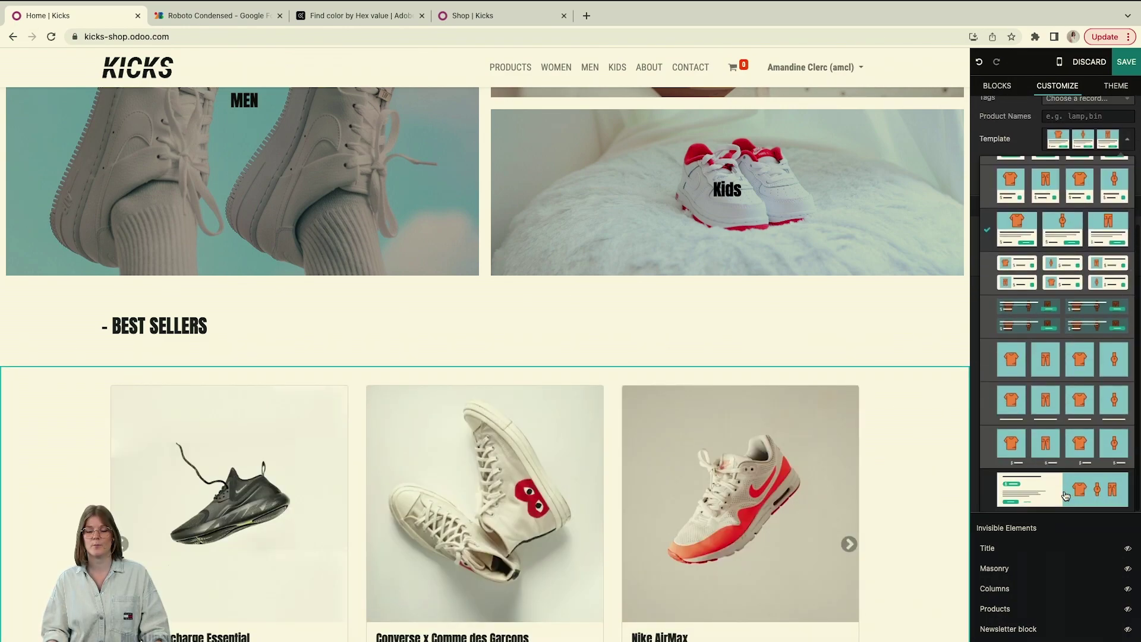
{"action": "left_click", "coordinate": [1035, 492]}
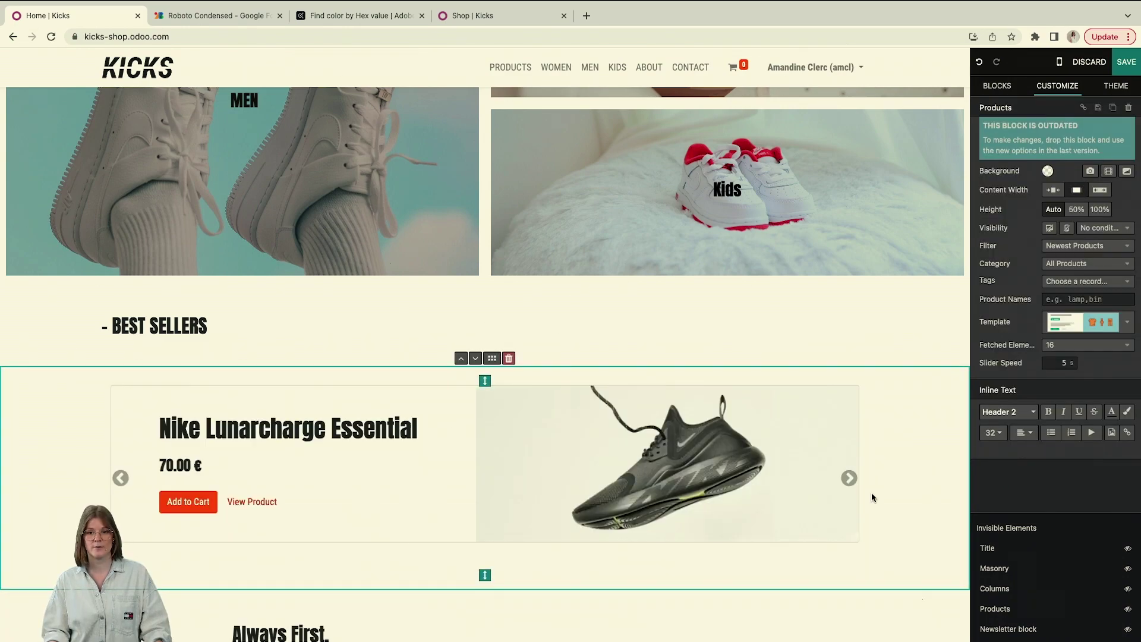
Look through the product filter choices of the Products block under the "- BEST SELLERS" title.
{"action": "left_click", "coordinate": [157, 325]}
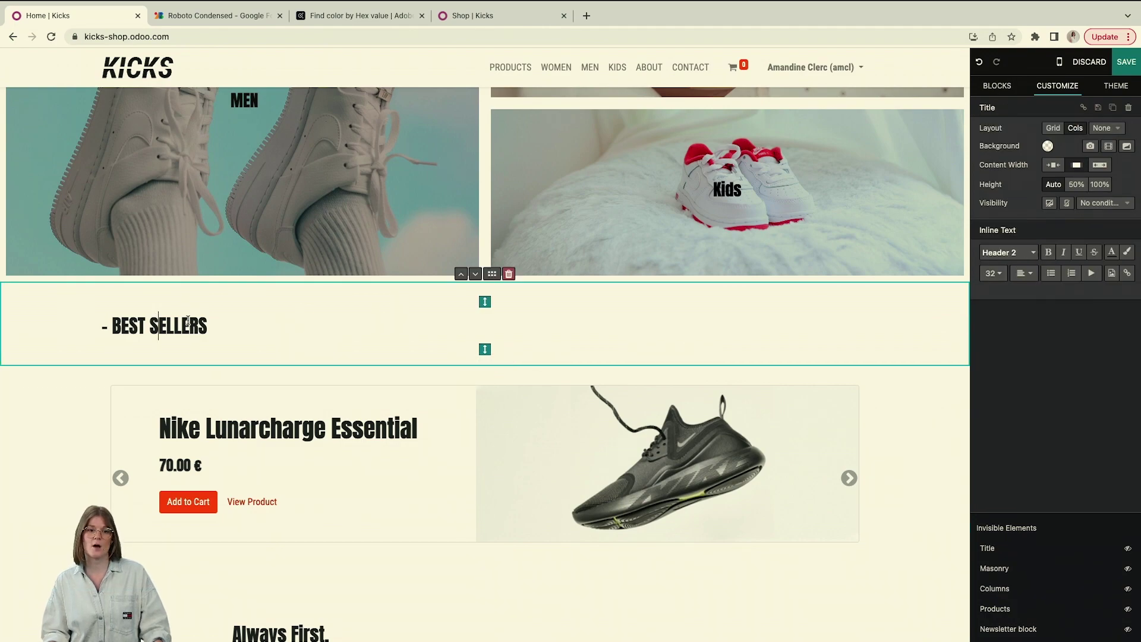
{"action": "left_click", "coordinate": [189, 325]}
{"action": "left_click", "coordinate": [919, 399]}
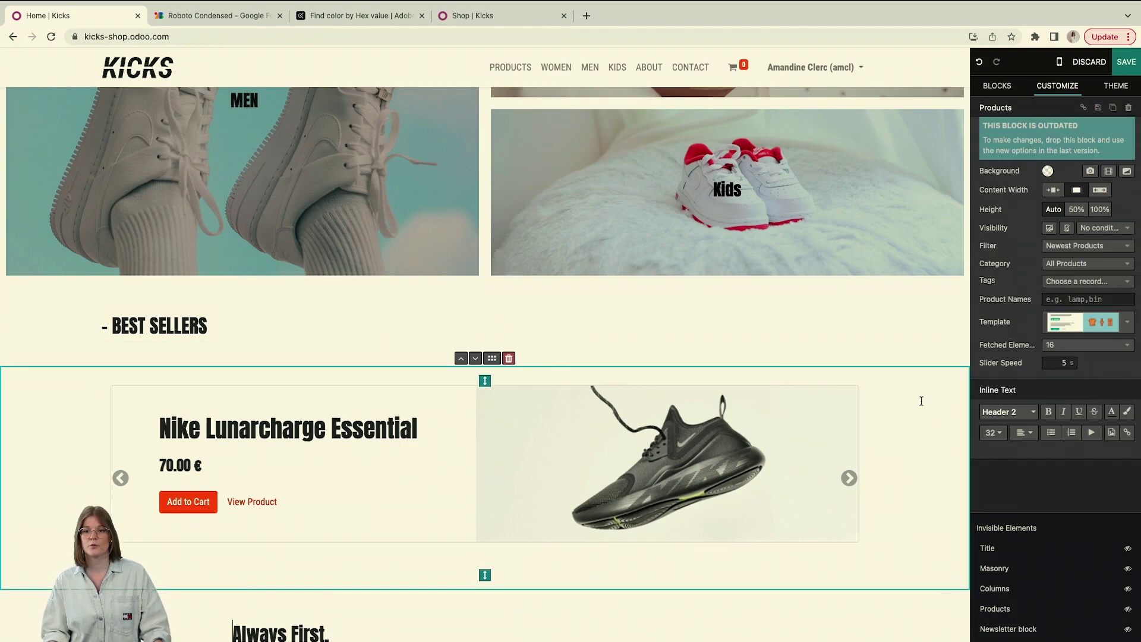
{"action": "left_click", "coordinate": [1066, 250]}
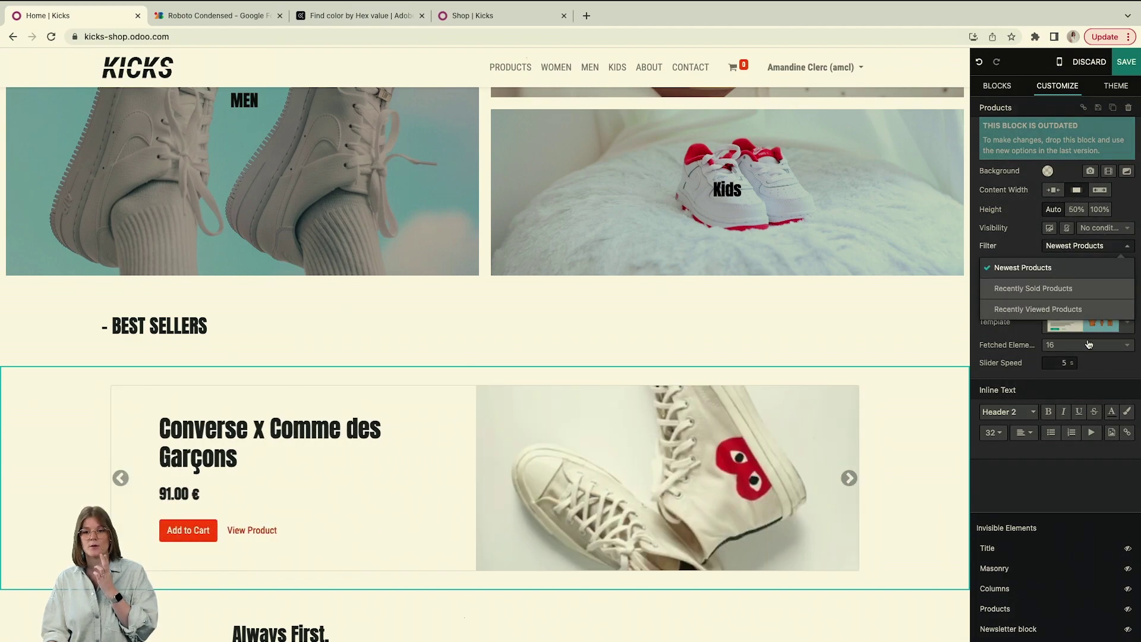
{"action": "left_click", "coordinate": [1032, 345]}
{"action": "left_click", "coordinate": [1067, 300]}
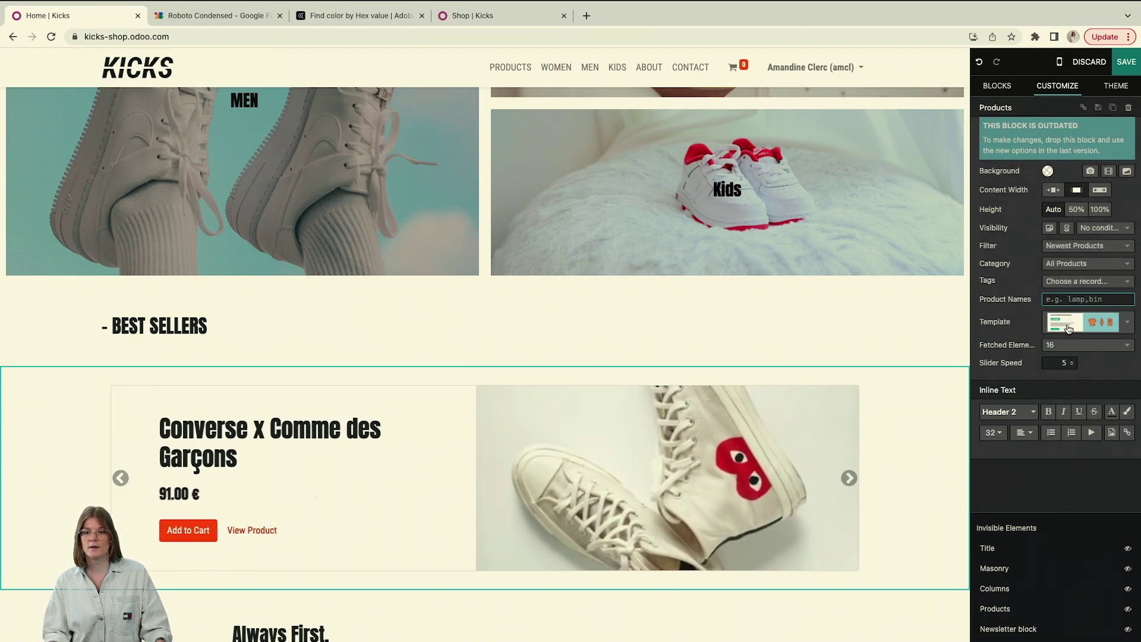
Try to limit the best sellers Products block to products tagged "best selling".
{"action": "left_click", "coordinate": [1059, 282]}
{"action": "left_click", "coordinate": [1053, 303]}
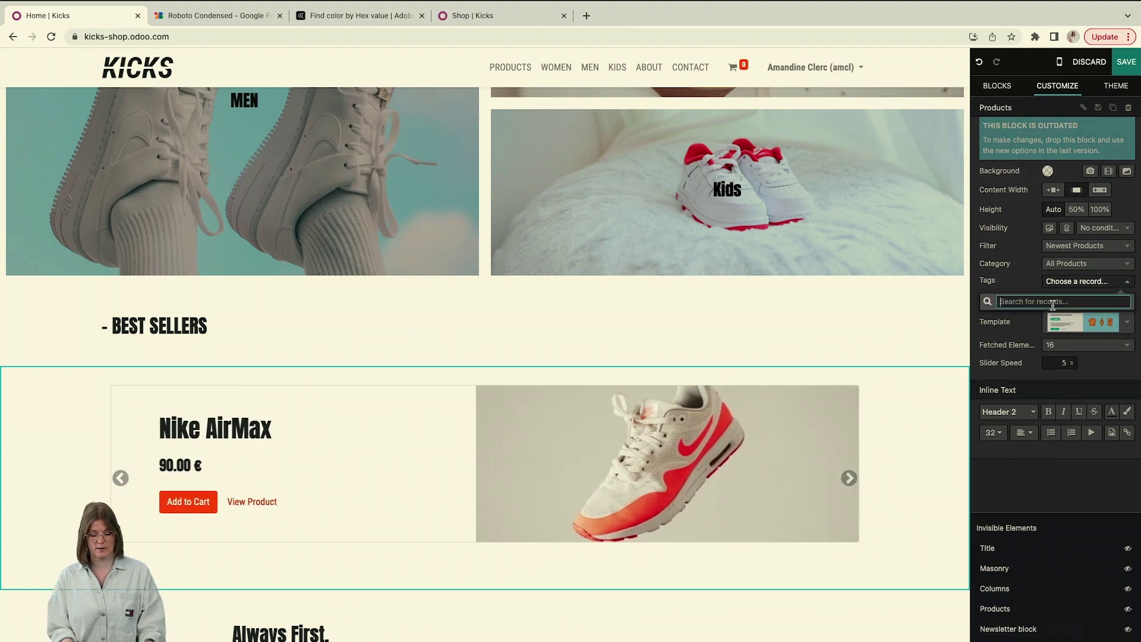
{"action": "type", "text": "best selling"}
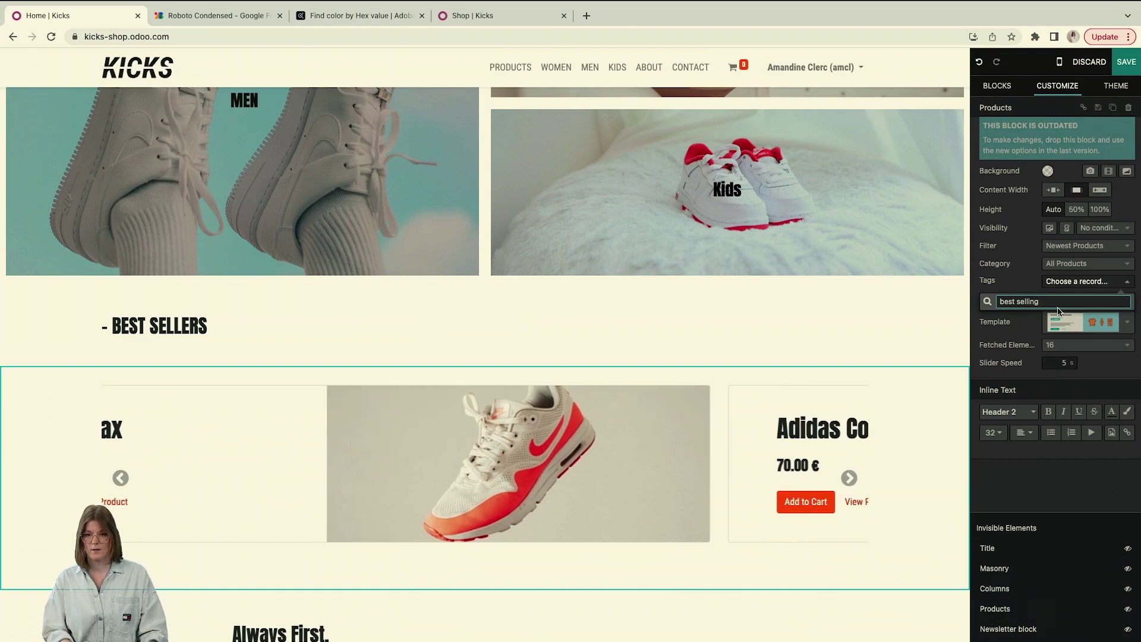
{"action": "left_click", "coordinate": [1013, 325]}
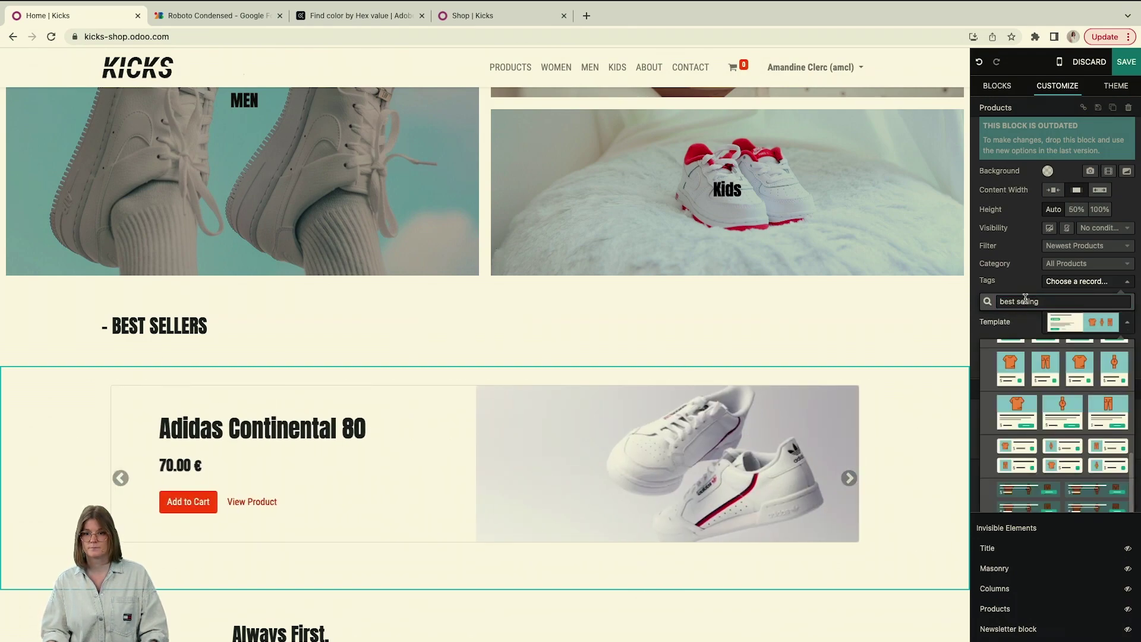
{"action": "left_click", "coordinate": [1026, 301]}
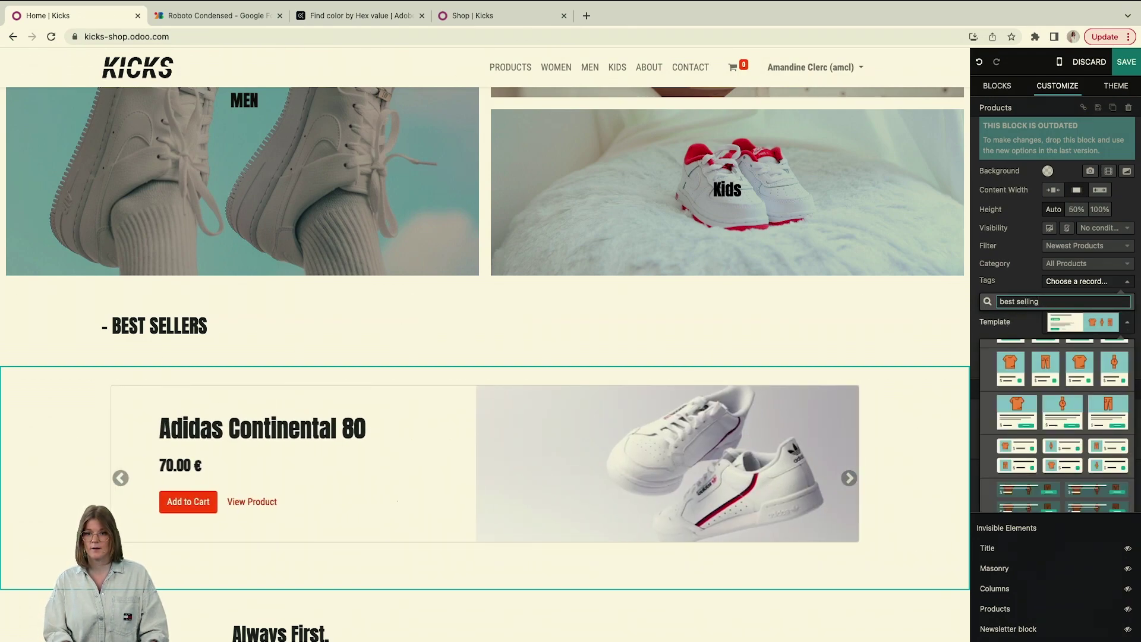
{"action": "left_click", "coordinate": [1053, 264]}
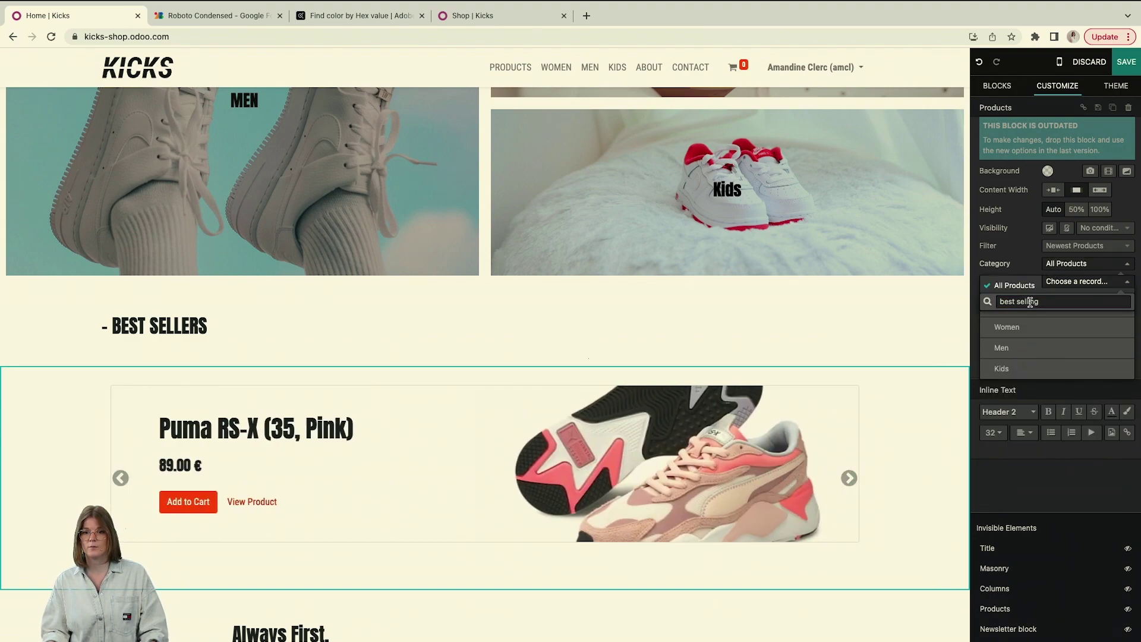
{"action": "left_click", "coordinate": [860, 330]}
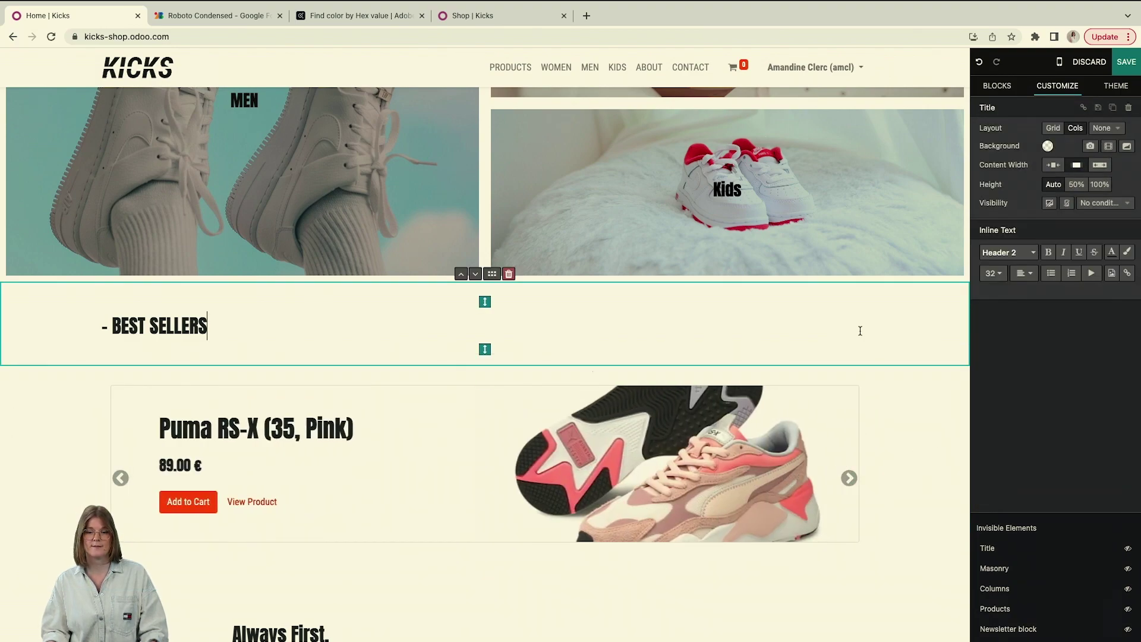
{"action": "left_click", "coordinate": [894, 412]}
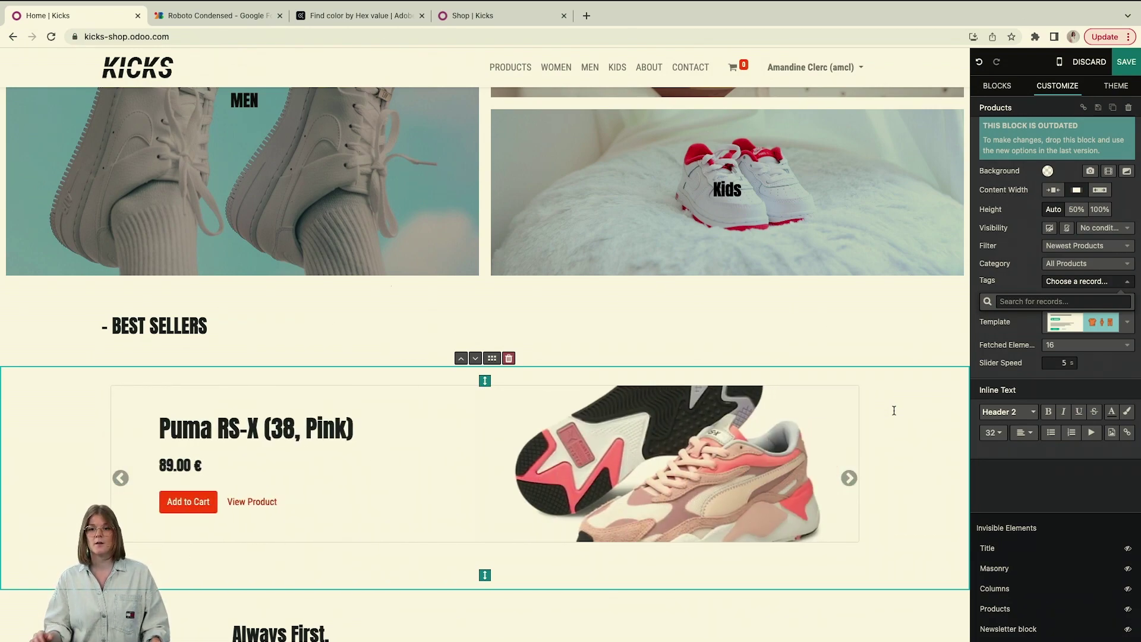
Slightly increase the spacing above the "Always First." heading in the Newsletter block.
{"action": "scroll", "coordinate": [759, 452], "scroll_direction": "down", "scroll_amount": 5}
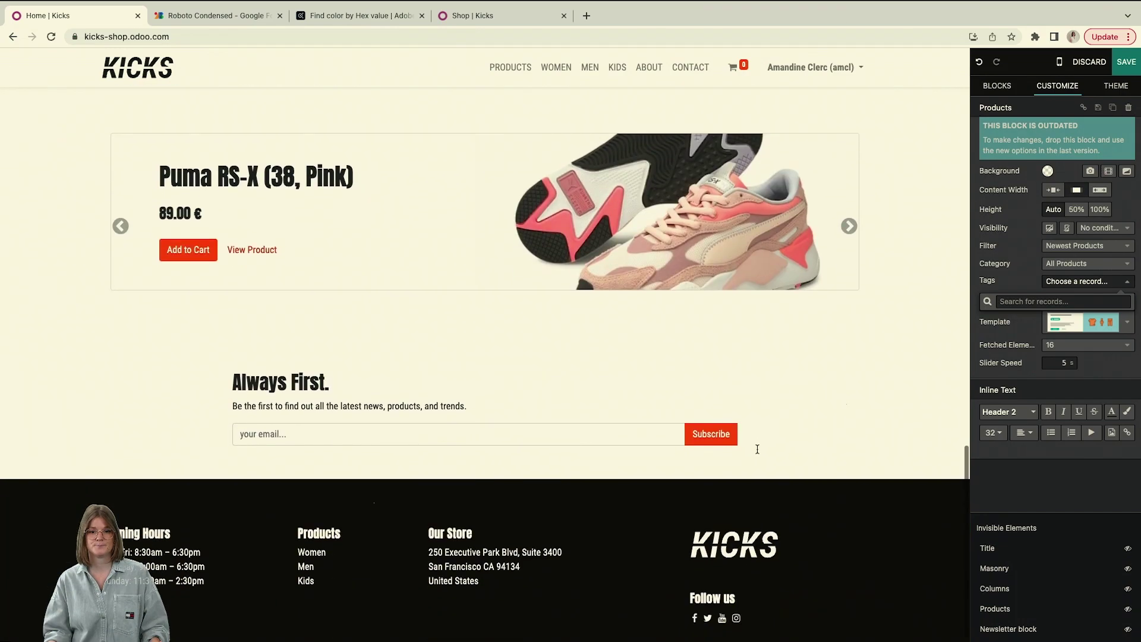
{"action": "left_click", "coordinate": [856, 415]}
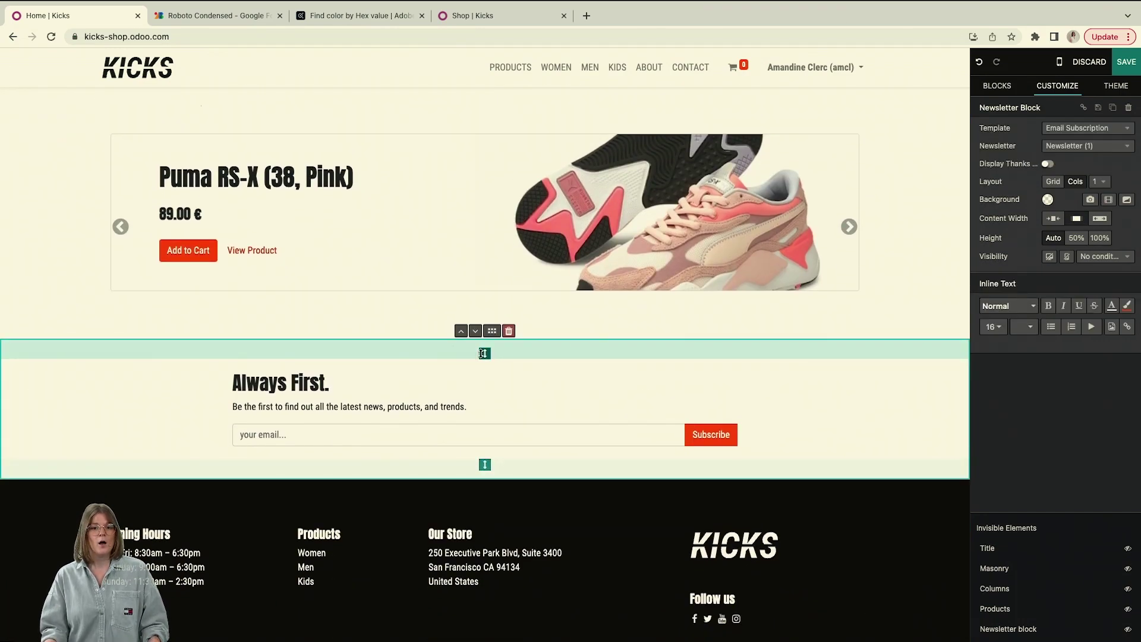
{"action": "left_click_drag", "start_coordinate": [482, 354], "coordinate": [484, 372]}
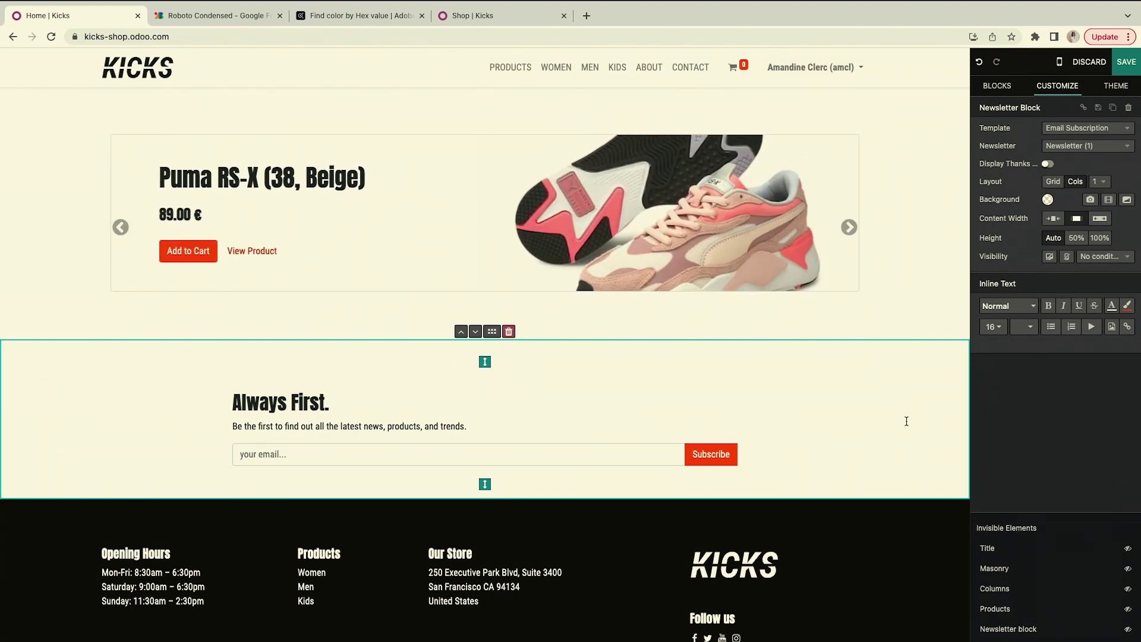
Switch the Newsletter block to the grid layout and add an image element to it.
{"action": "scroll", "coordinate": [883, 419], "scroll_direction": "down", "scroll_amount": 1}
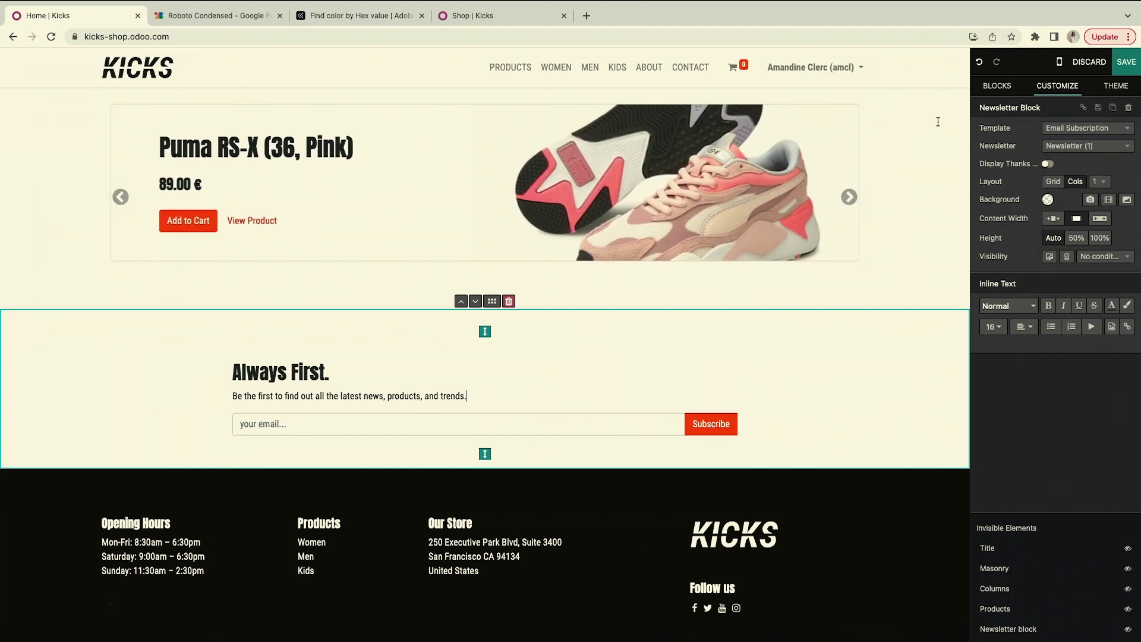
{"action": "left_click", "coordinate": [897, 289]}
{"action": "left_click", "coordinate": [838, 381]}
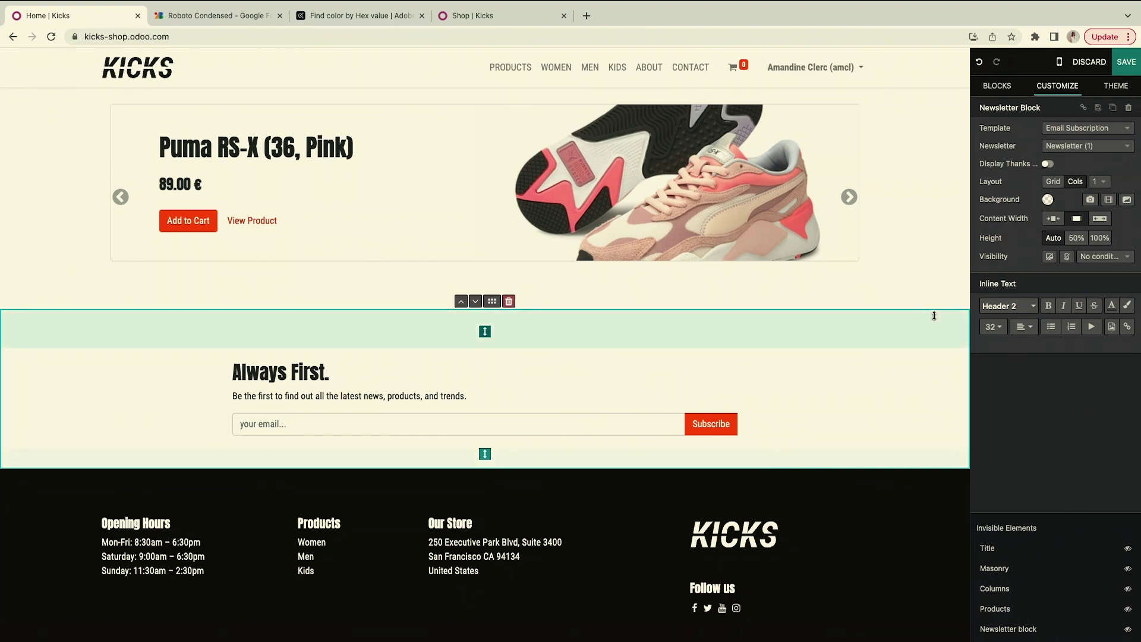
{"action": "left_click", "coordinate": [1052, 182]}
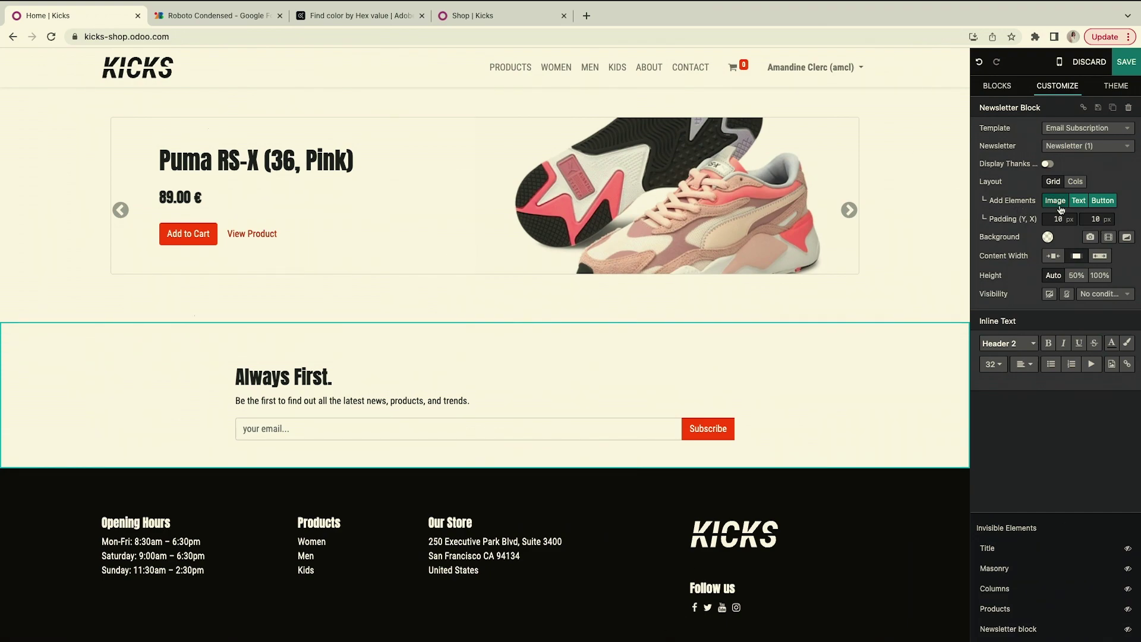
{"action": "left_click", "coordinate": [1054, 202]}
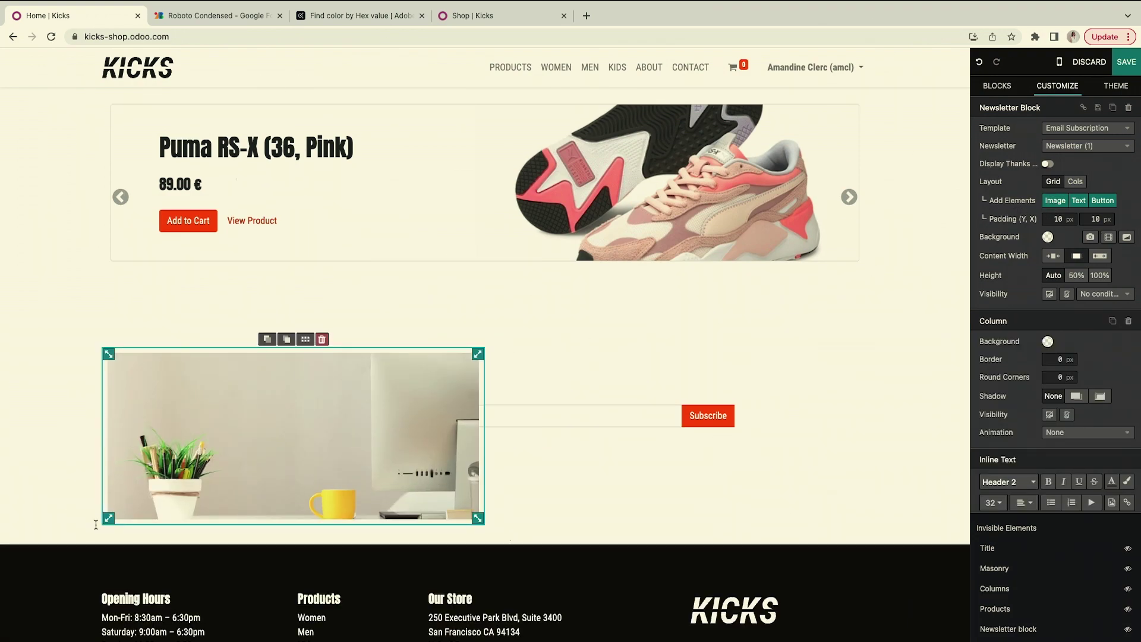
Give the Newsletter block full content width and replace its placeholder image with the photo of red, black and white sneakers.
{"action": "left_click_drag", "start_coordinate": [108, 519], "coordinate": [53, 533]}
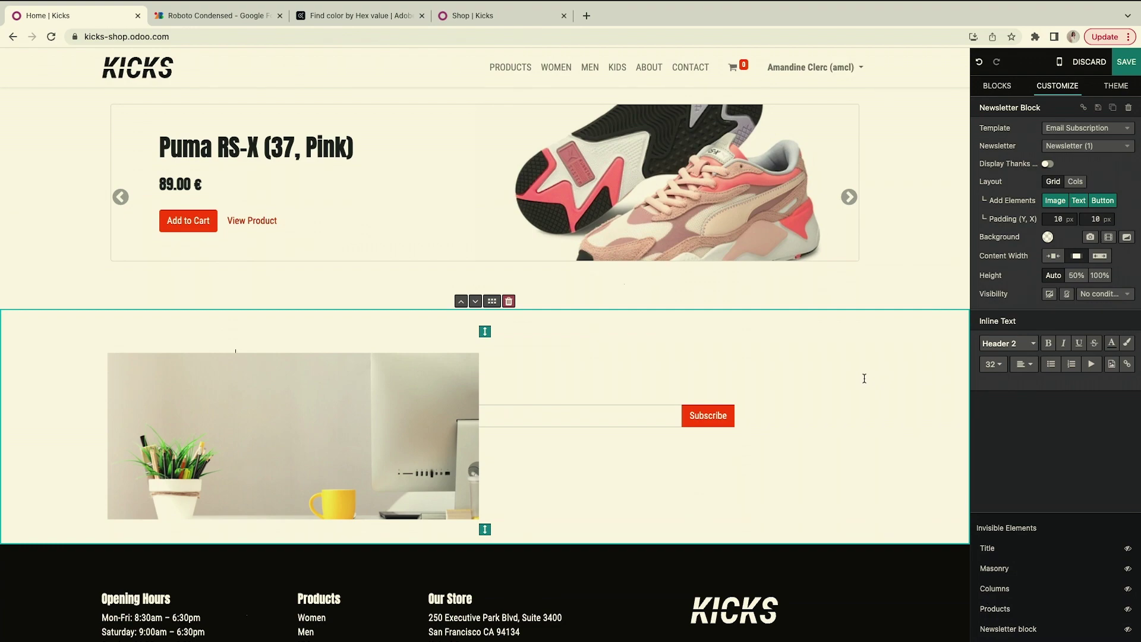
{"action": "left_click", "coordinate": [1100, 256]}
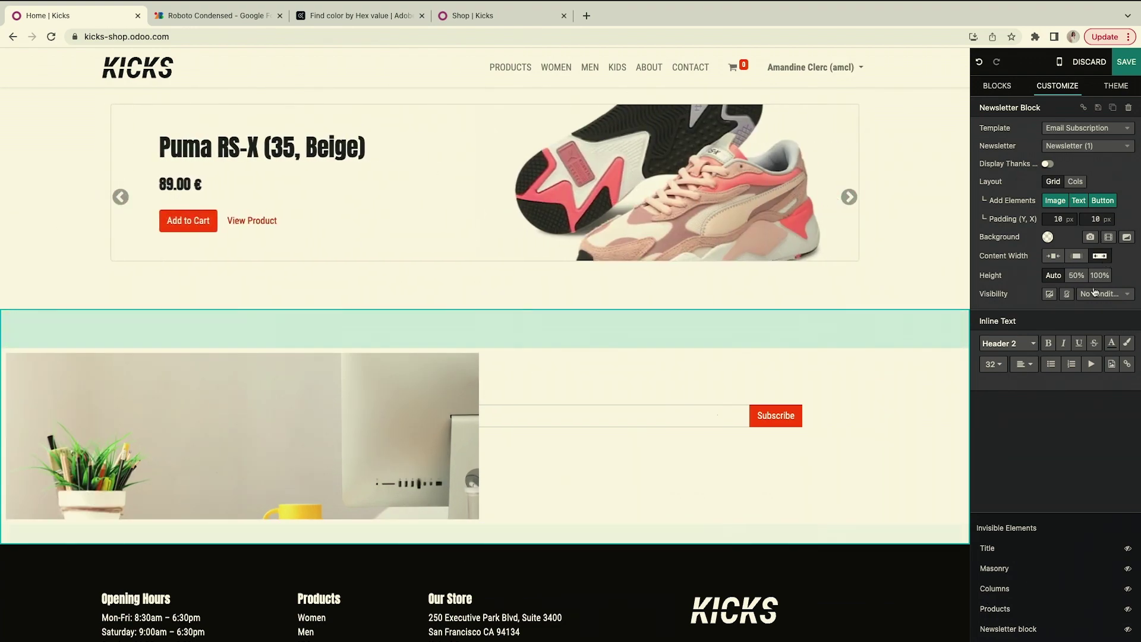
{"action": "left_click", "coordinate": [469, 433]}
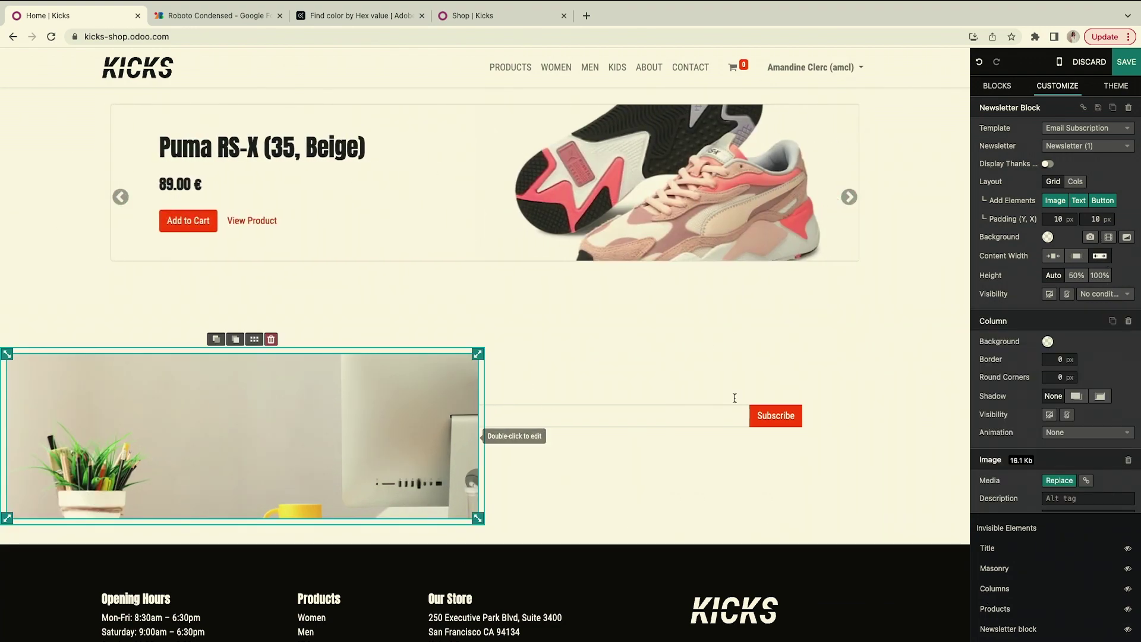
{"action": "left_click", "coordinate": [1057, 480]}
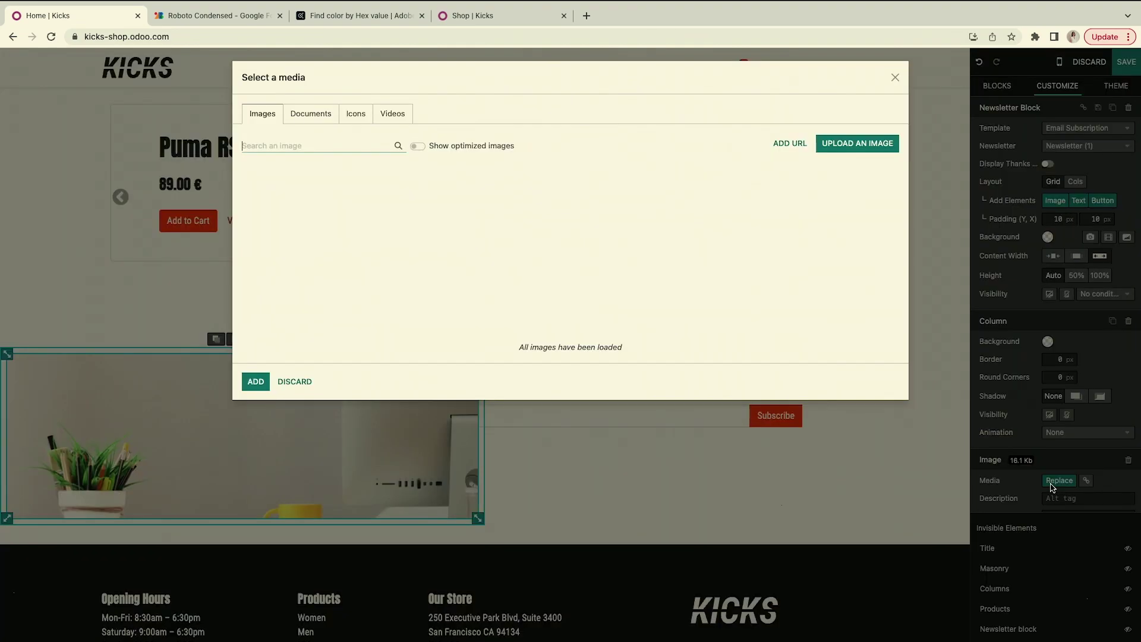
{"action": "left_click", "coordinate": [606, 199]}
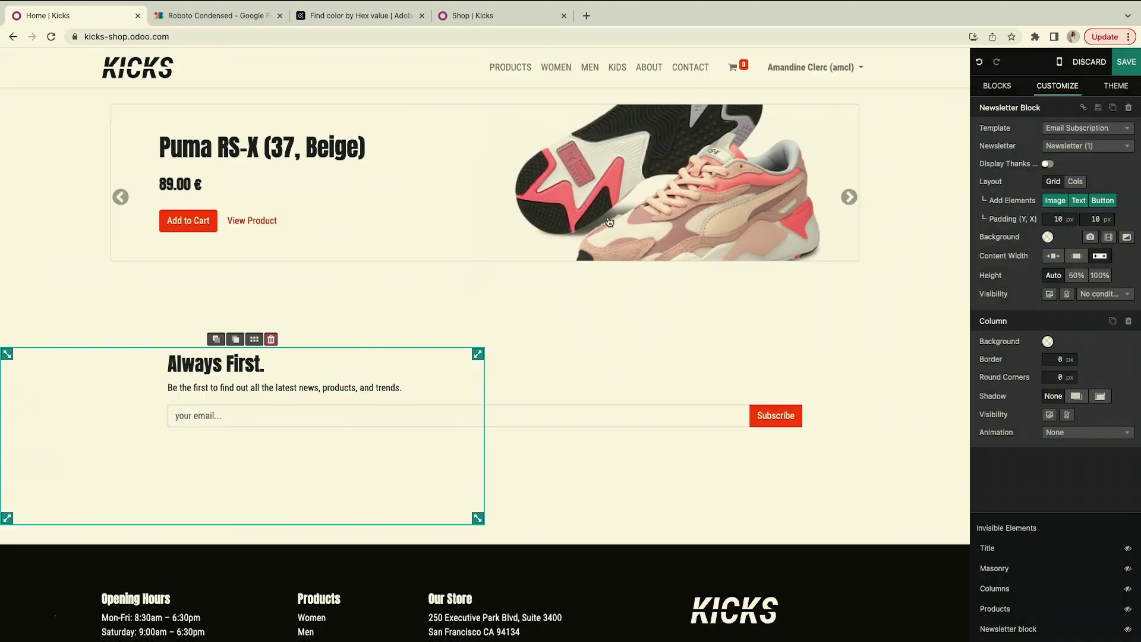
Resize and reposition the "Always First." subscription column so it sits clear of the sneaker photo, vertically centered beside it.
{"action": "left_click", "coordinate": [711, 359]}
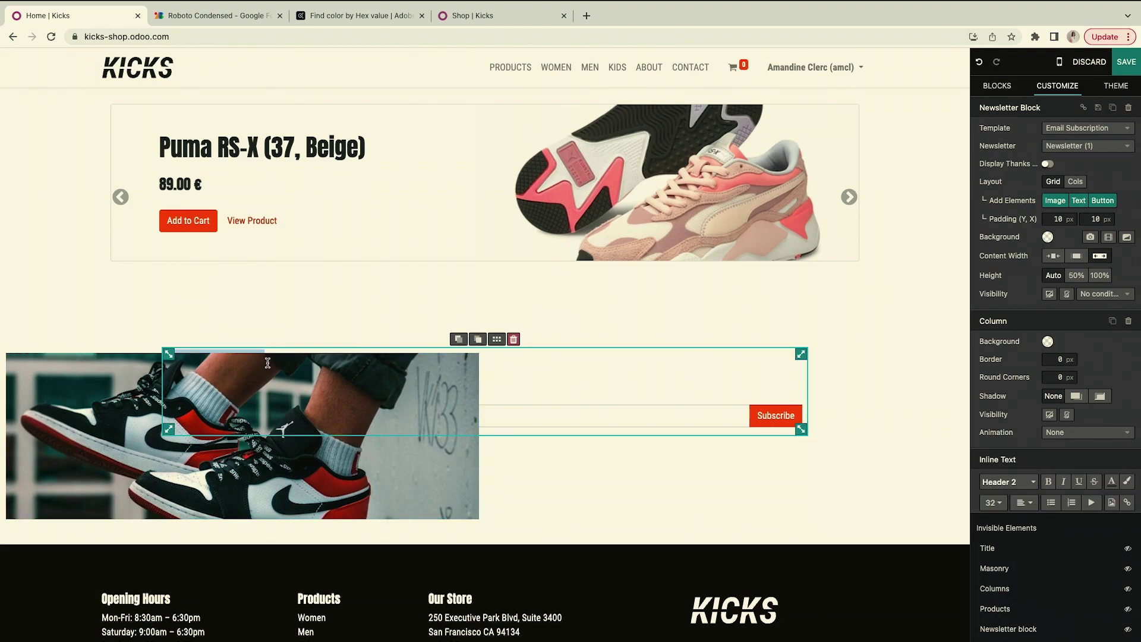
{"action": "left_click_drag", "start_coordinate": [189, 432], "coordinate": [572, 441]}
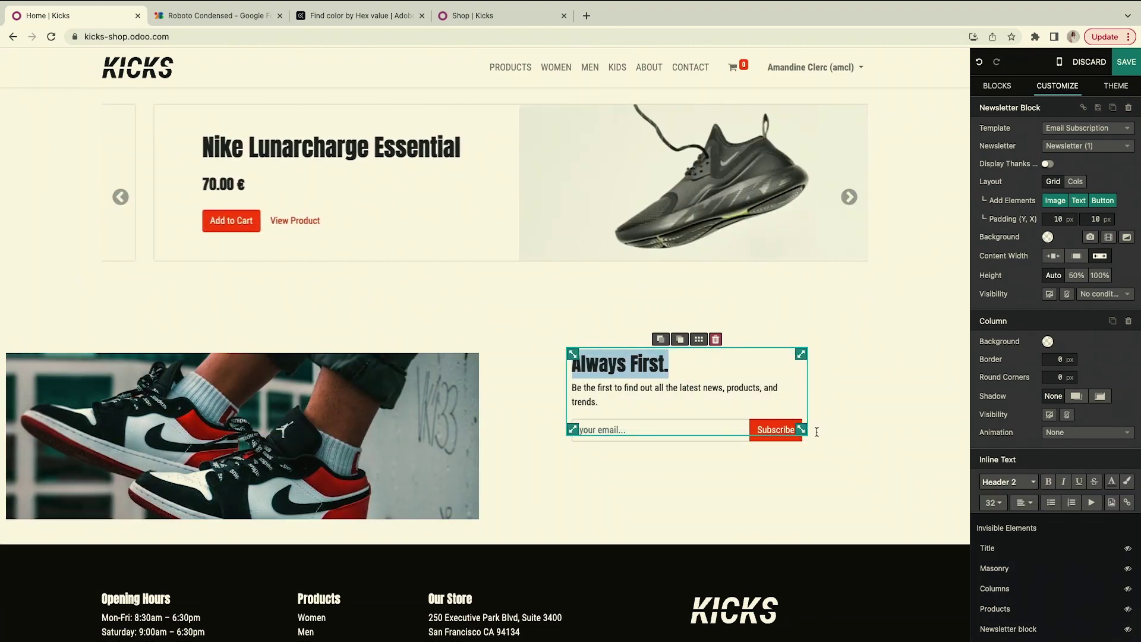
{"action": "left_click_drag", "start_coordinate": [801, 429], "coordinate": [916, 439]}
{"action": "left_click_drag", "start_coordinate": [572, 429], "coordinate": [557, 475]}
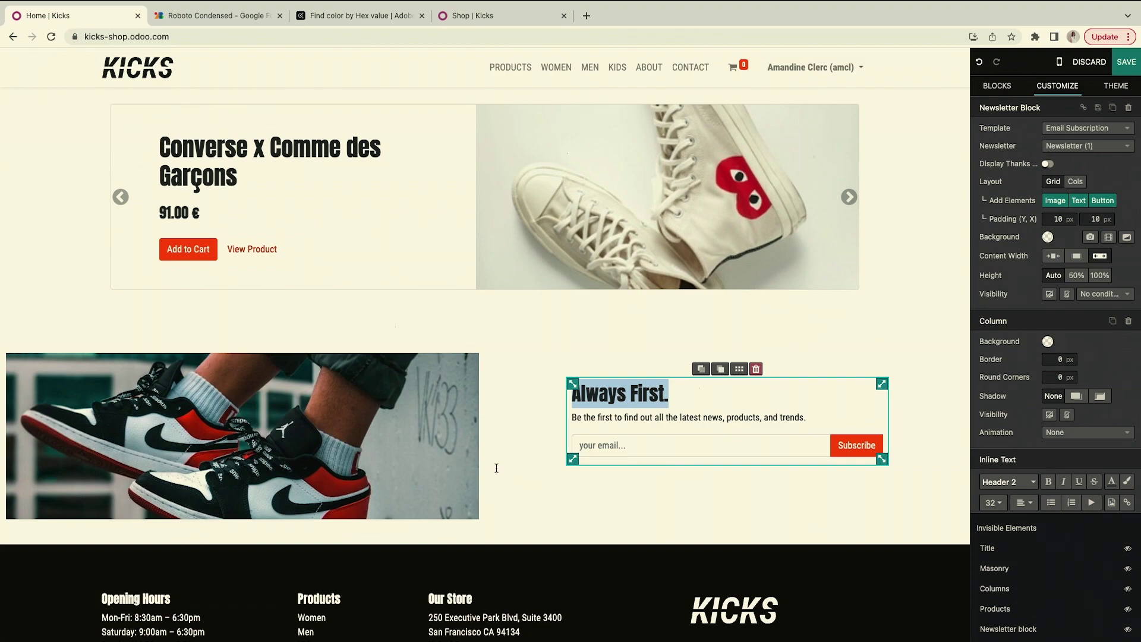
Remove the spacing below the Newsletter block's photo and set the grid's vertical padding to 0 px.
{"action": "left_click", "coordinate": [496, 468]}
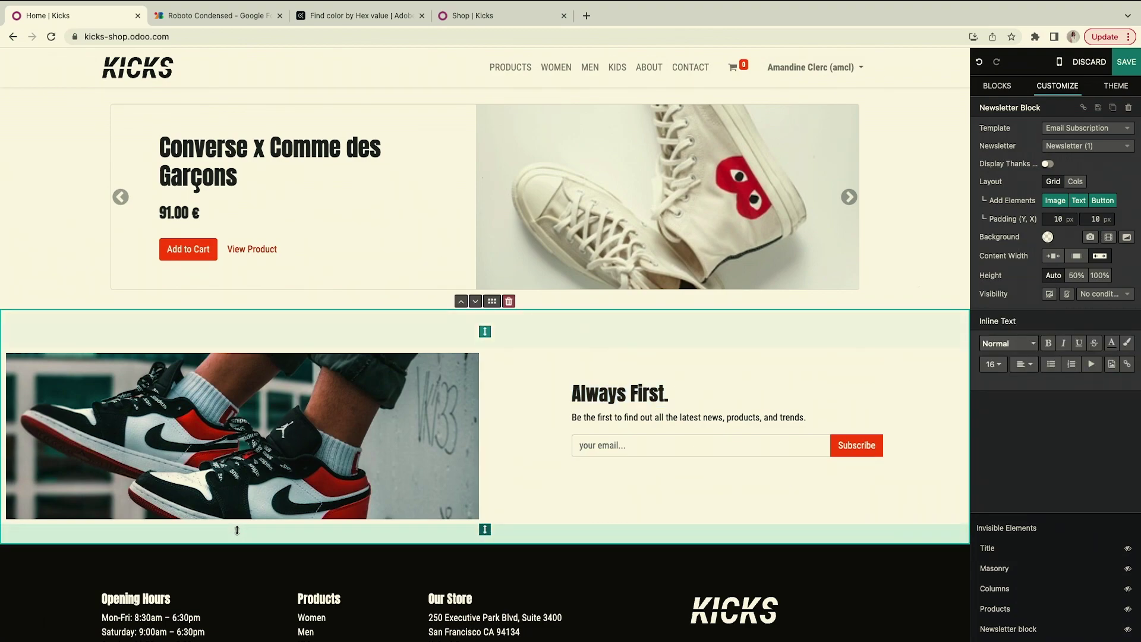
{"action": "left_click_drag", "start_coordinate": [485, 529], "coordinate": [485, 489]}
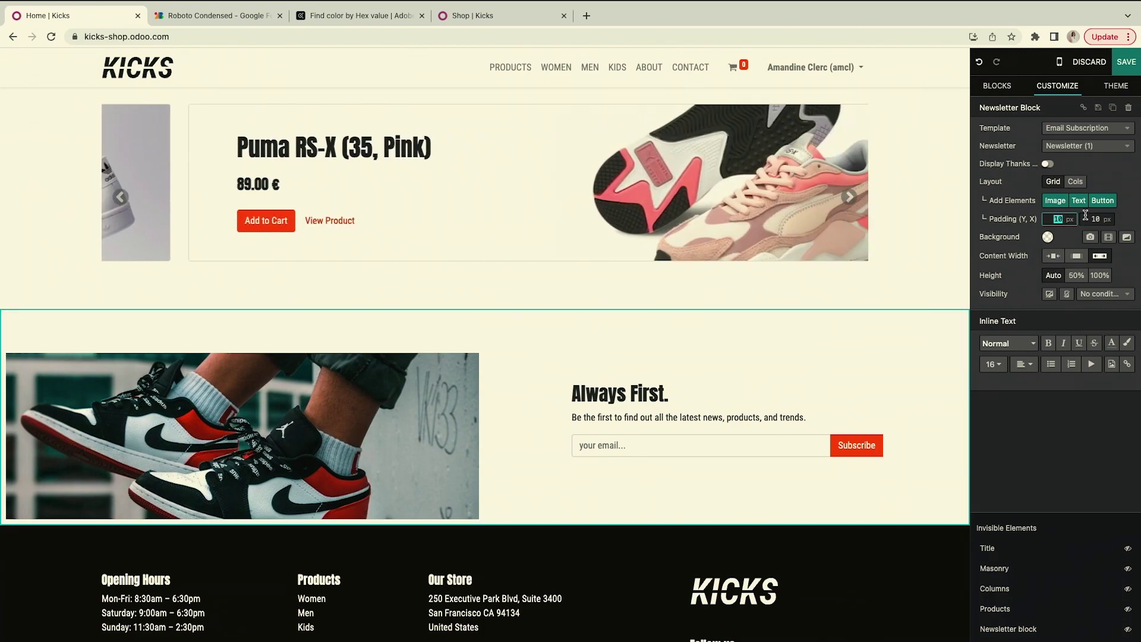
{"action": "double_click", "coordinate": [1055, 220]}
{"action": "type", "text": "0"}
{"action": "left_click", "coordinate": [944, 376]}
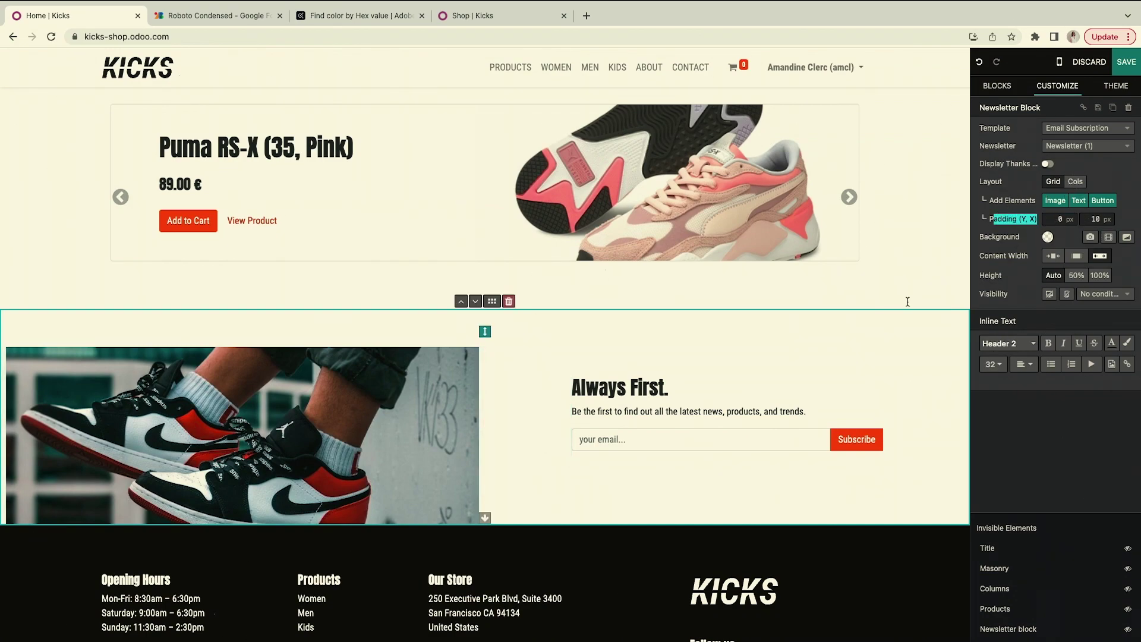
Save the homepage changes and review the page down to the newsletter section.
{"action": "left_click", "coordinate": [1127, 62]}
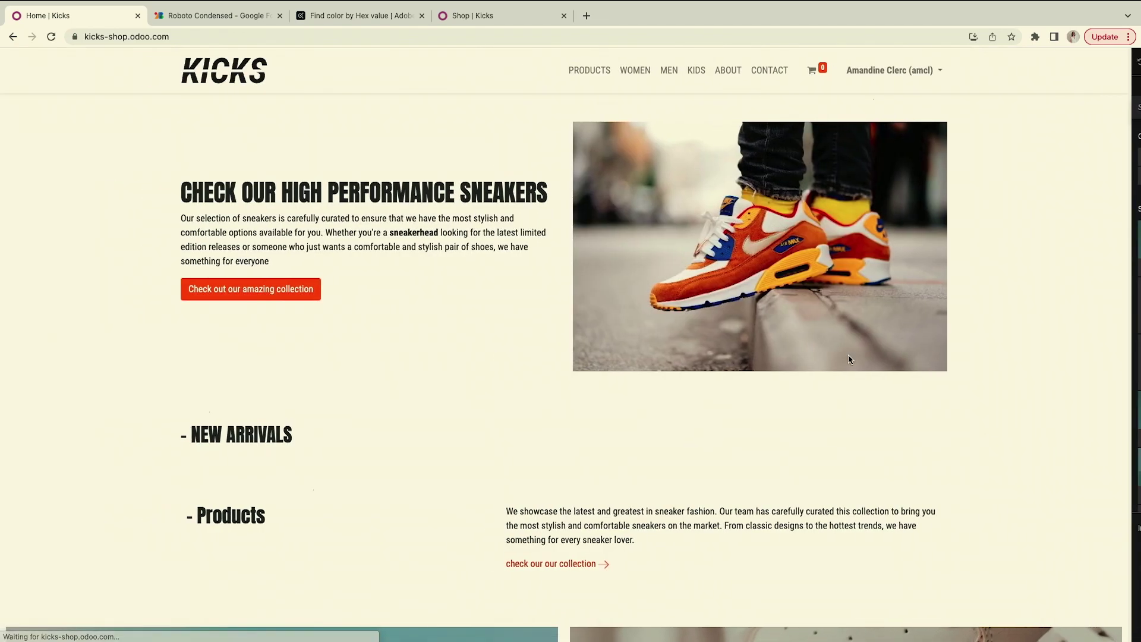
{"action": "scroll", "coordinate": [849, 359], "scroll_direction": "down", "scroll_amount": 20}
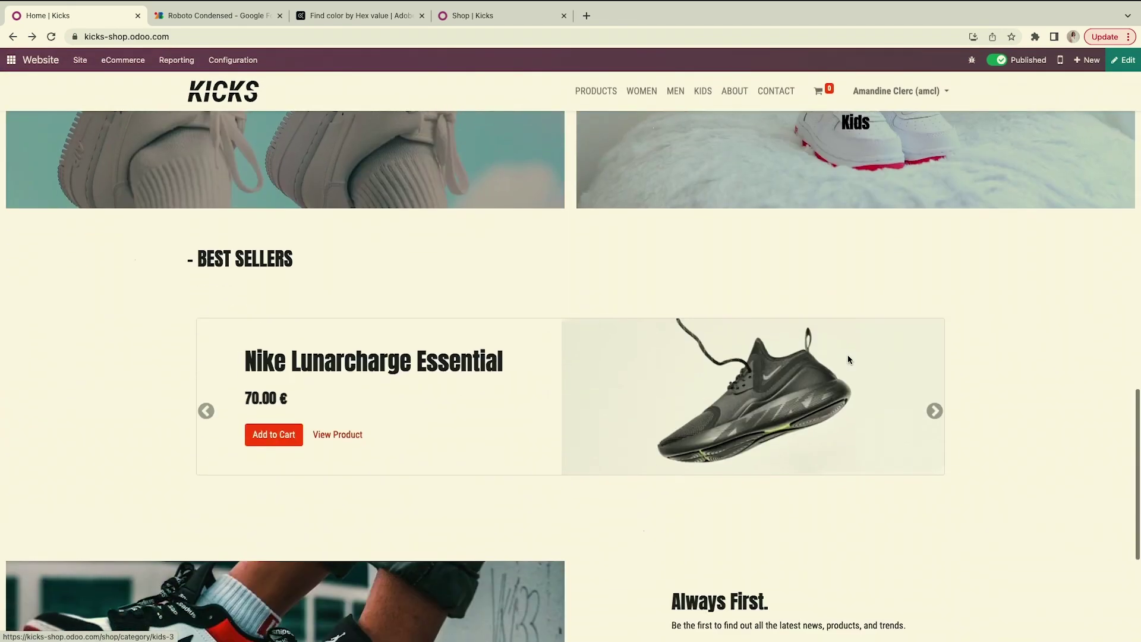
{"action": "scroll", "coordinate": [849, 360], "scroll_direction": "down", "scroll_amount": 1}
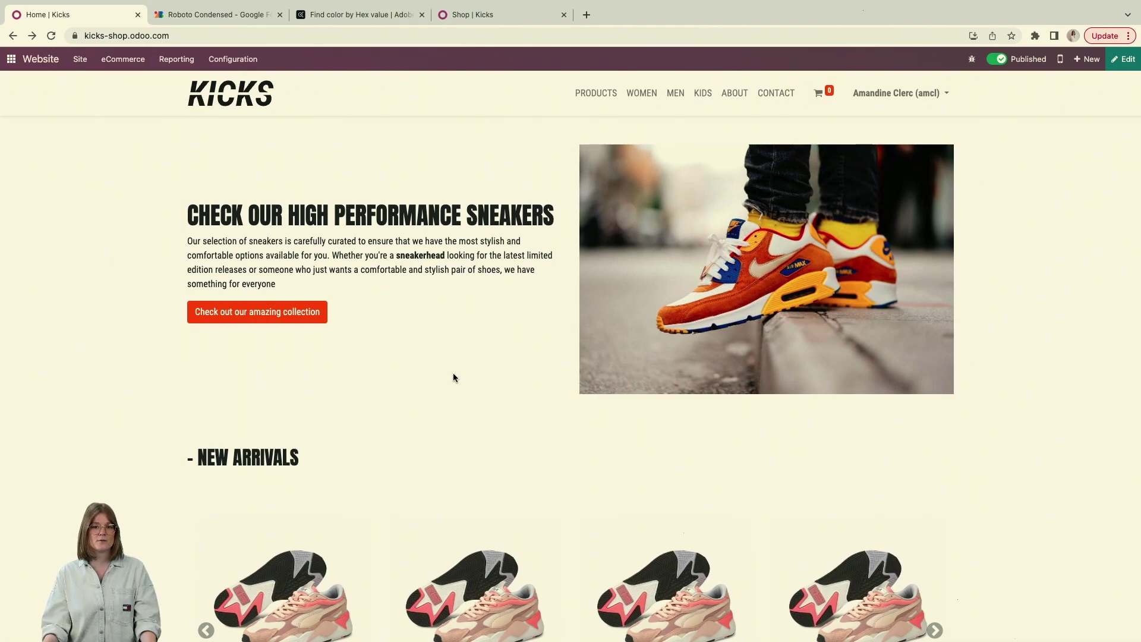
Reopen the homepage for editing and increase the spacing below the "CHECK OUR HIGH PERFORMANCE SNEAKERS" block.
{"action": "left_click", "coordinate": [1123, 74]}
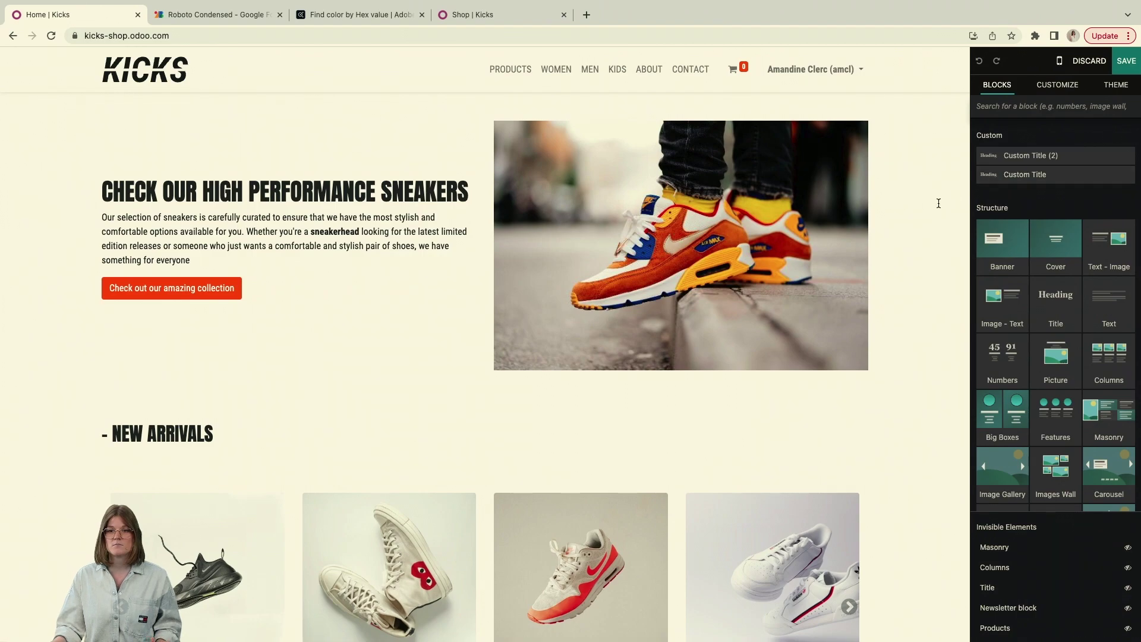
{"action": "left_click", "coordinate": [939, 204]}
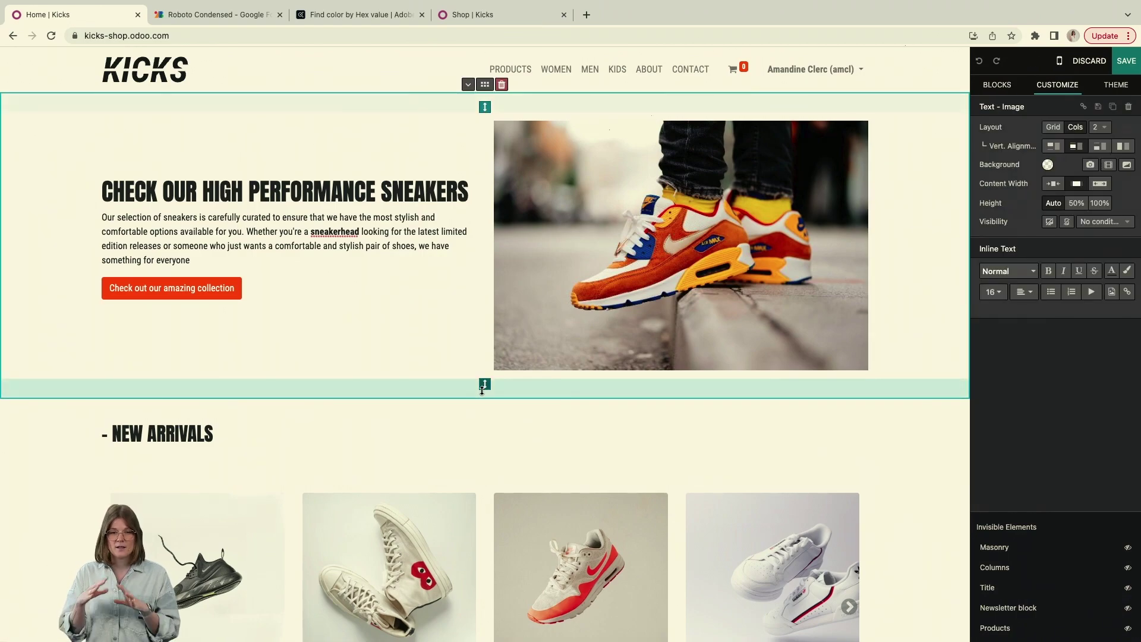
{"action": "left_click_drag", "start_coordinate": [486, 386], "coordinate": [493, 412]}
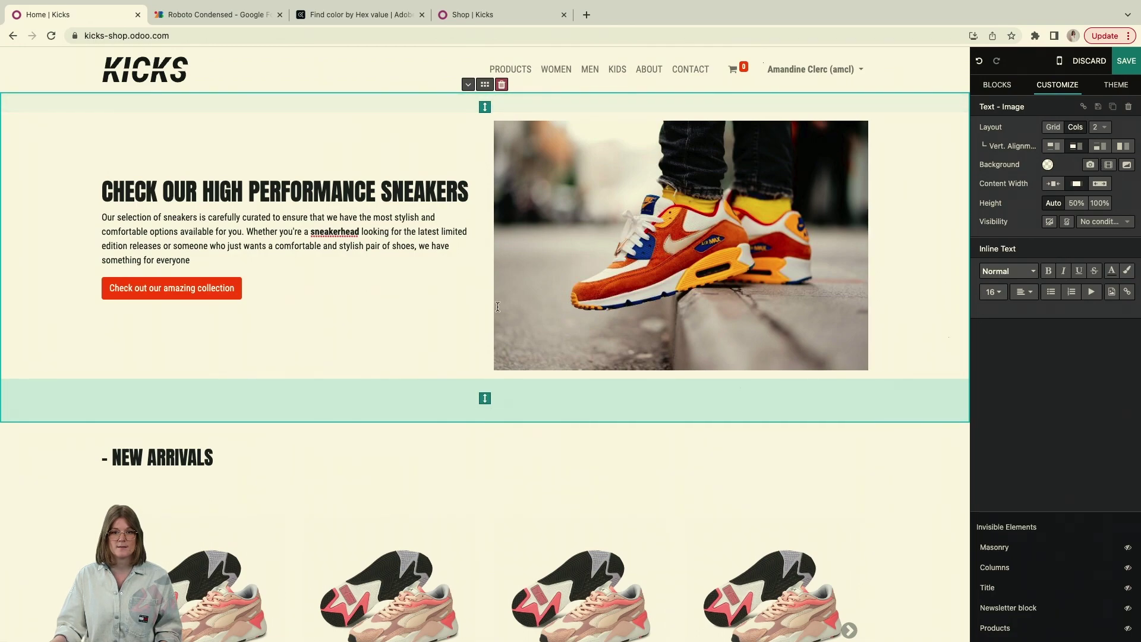
Increase the spacing above the "CHECK OUR HIGH PERFORMANCE SNEAKERS" content and above the "- Products" title.
{"action": "left_click_drag", "start_coordinate": [485, 107], "coordinate": [485, 145]}
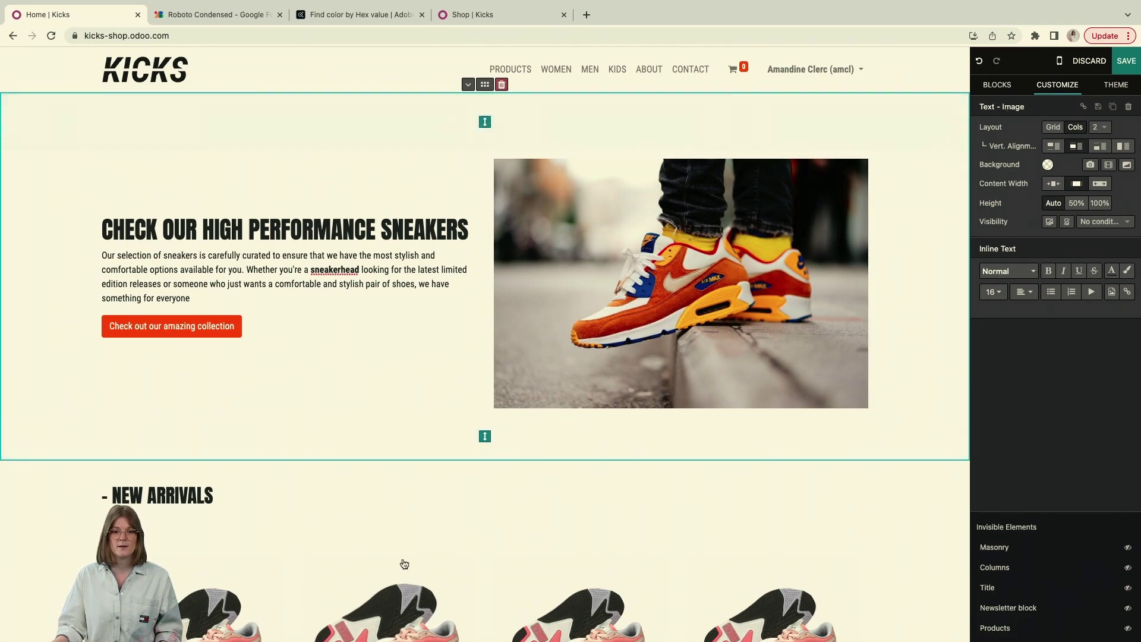
{"action": "scroll", "coordinate": [404, 563], "scroll_direction": "down", "scroll_amount": 3}
{"action": "left_click", "coordinate": [436, 377]}
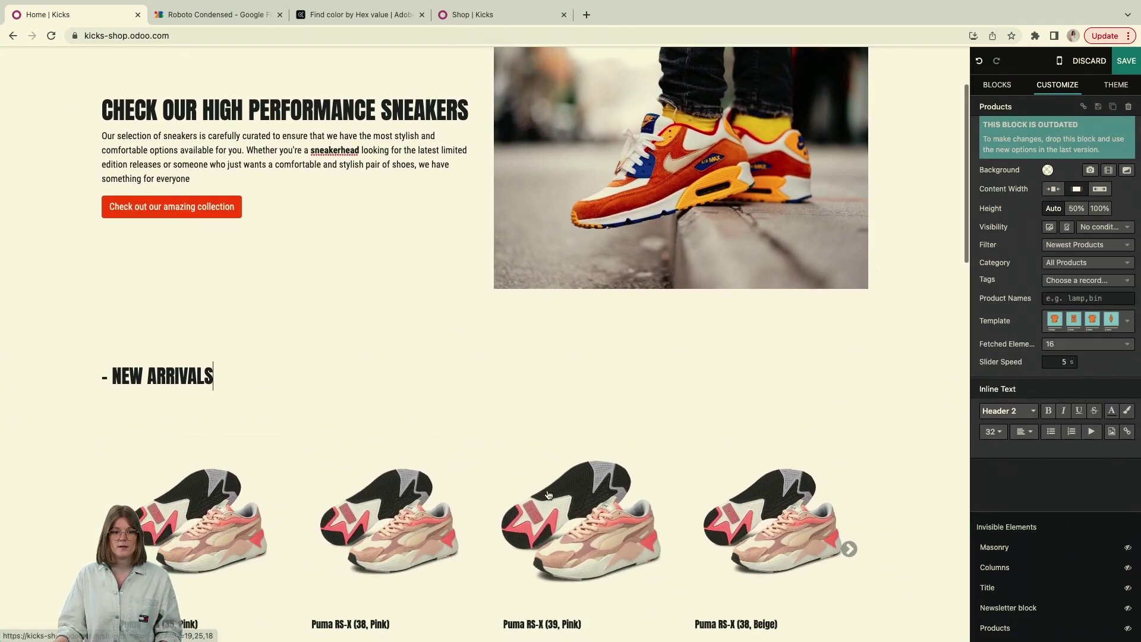
{"action": "scroll", "coordinate": [548, 496], "scroll_direction": "down", "scroll_amount": 5}
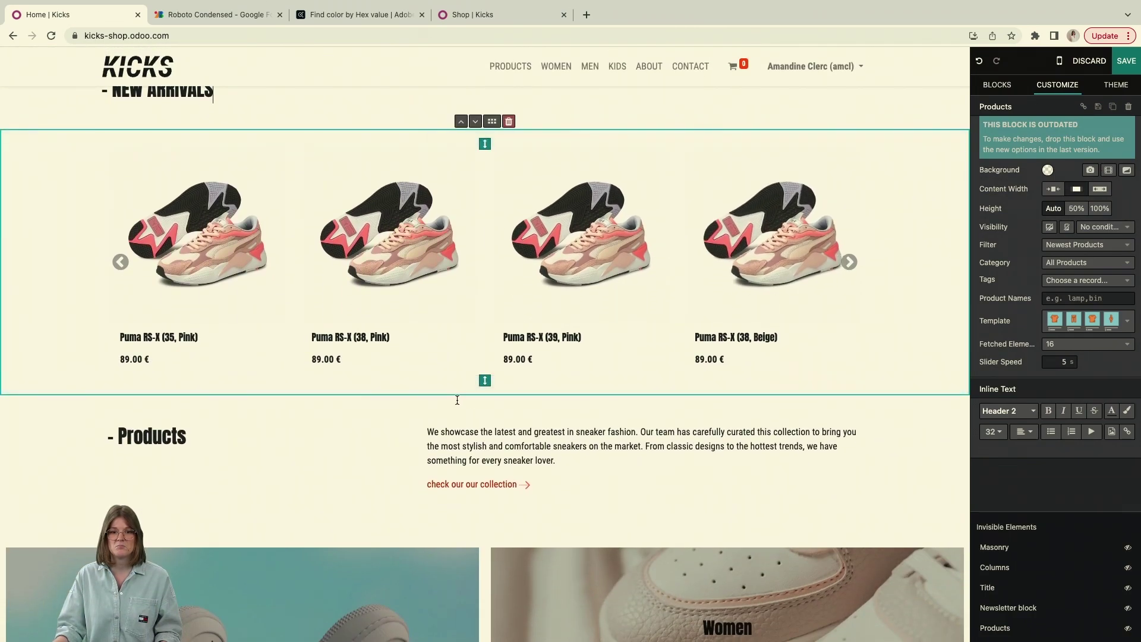
{"action": "left_click", "coordinate": [471, 404]}
{"action": "left_click_drag", "start_coordinate": [470, 414], "coordinate": [477, 456]}
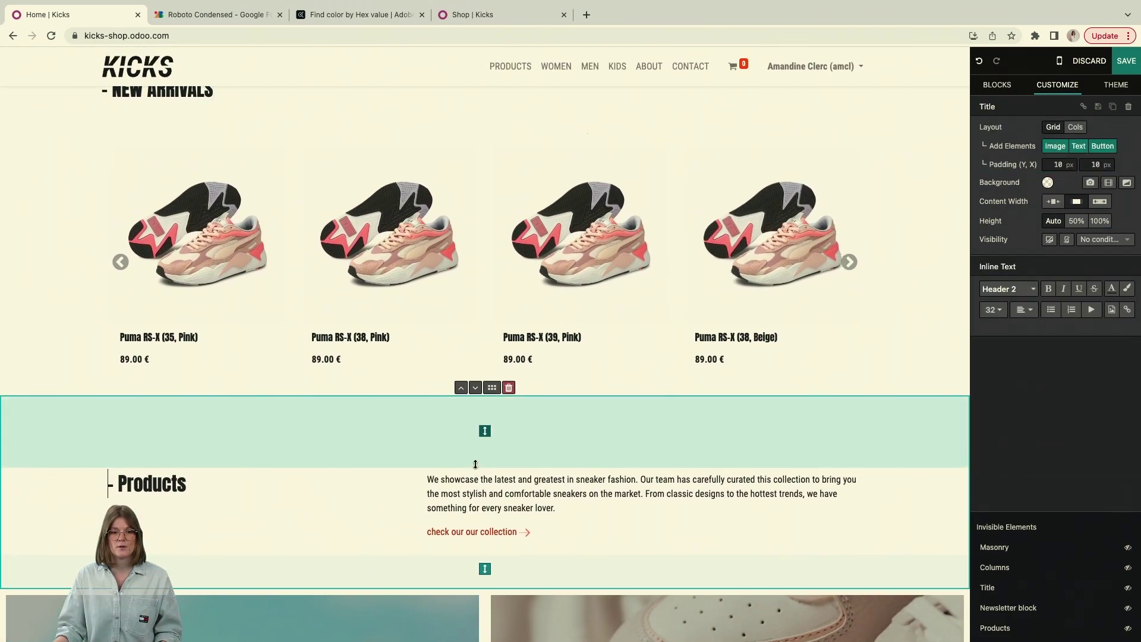
Increase the spacing above the "- BEST SELLERS" title, below the Masonry section.
{"action": "scroll", "coordinate": [476, 476], "scroll_direction": "down", "scroll_amount": 10}
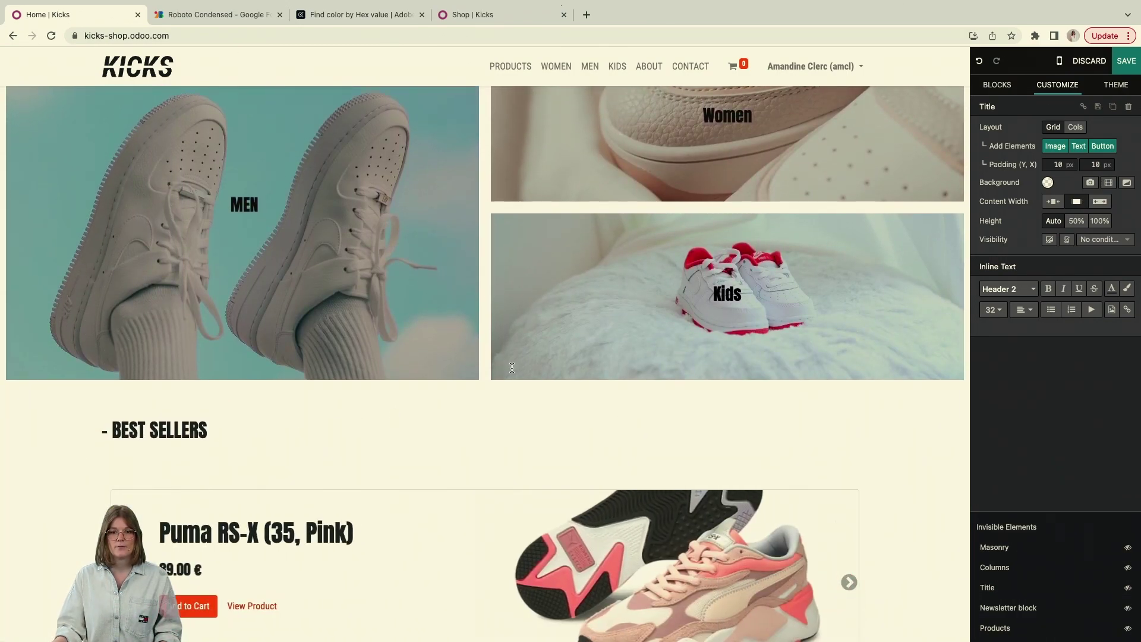
{"action": "scroll", "coordinate": [535, 357], "scroll_direction": "down", "scroll_amount": 1}
{"action": "left_click", "coordinate": [560, 349]}
{"action": "left_click", "coordinate": [272, 421]}
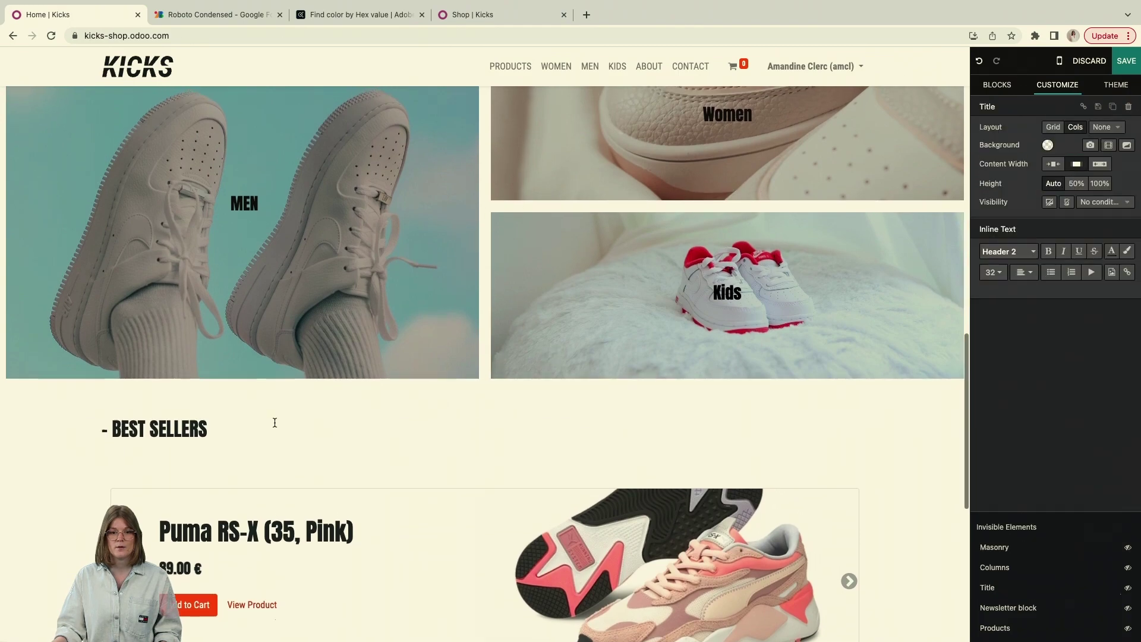
{"action": "left_click_drag", "start_coordinate": [492, 403], "coordinate": [484, 464]}
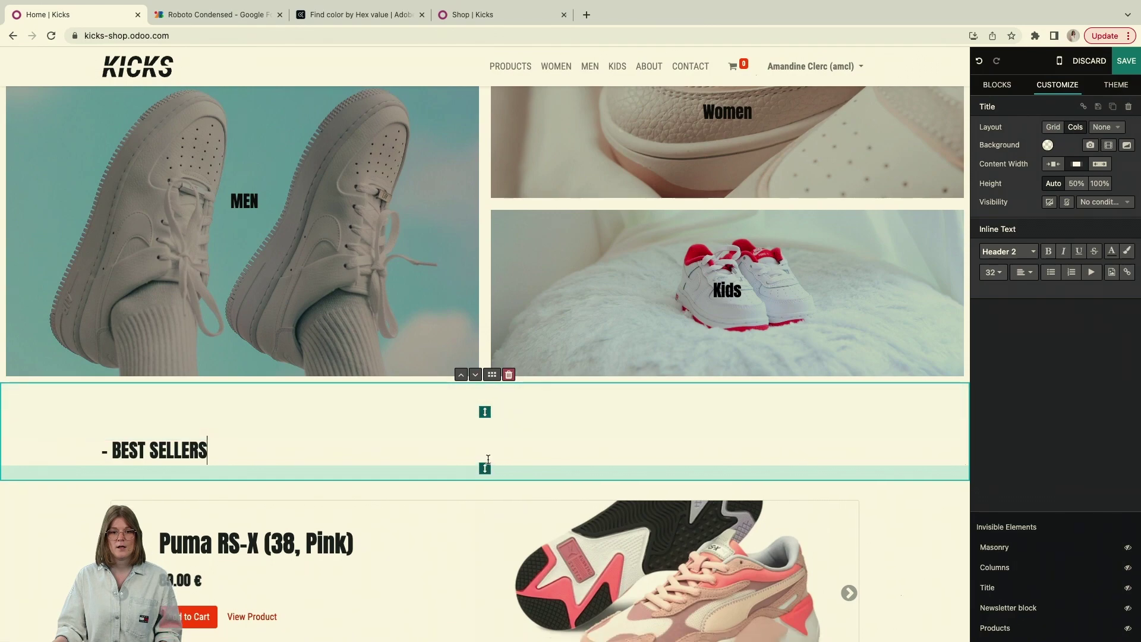
Increase the spacing above the sneaker photo and "Always First." form in the Newsletter block.
{"action": "left_click", "coordinate": [699, 204]}
{"action": "scroll", "coordinate": [699, 297], "scroll_direction": "down", "scroll_amount": 6}
{"action": "scroll", "coordinate": [700, 296], "scroll_direction": "down", "scroll_amount": 1}
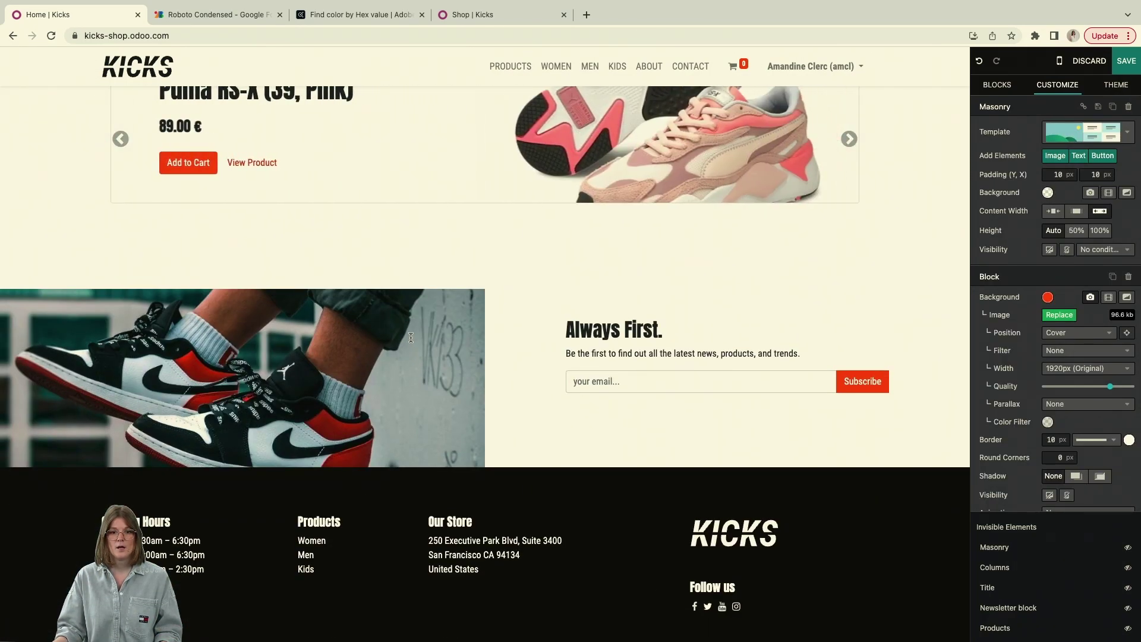
{"action": "left_click", "coordinate": [442, 273]}
{"action": "left_click_drag", "start_coordinate": [479, 281], "coordinate": [477, 302]}
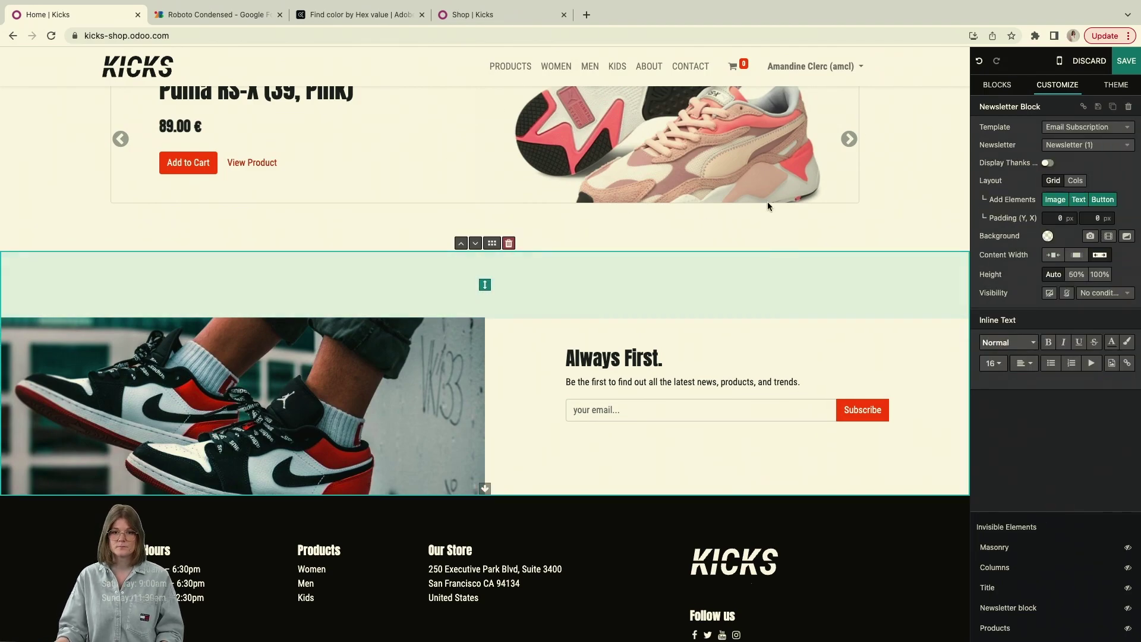
{"action": "scroll", "coordinate": [768, 202], "scroll_direction": "up", "scroll_amount": 10}
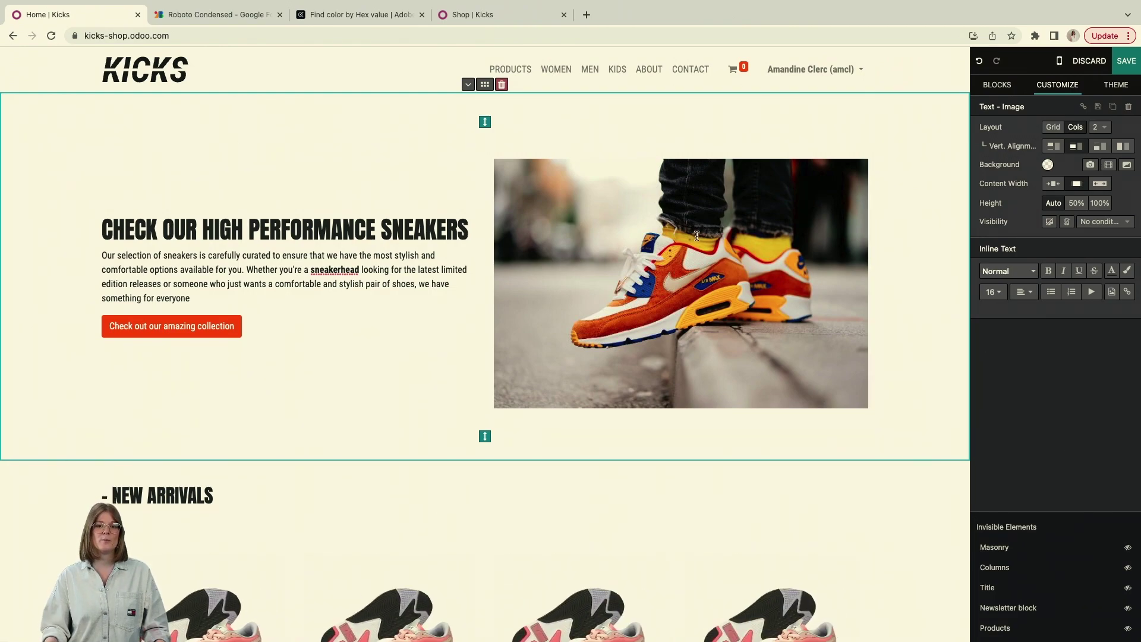
{"action": "left_click", "coordinate": [723, 242]}
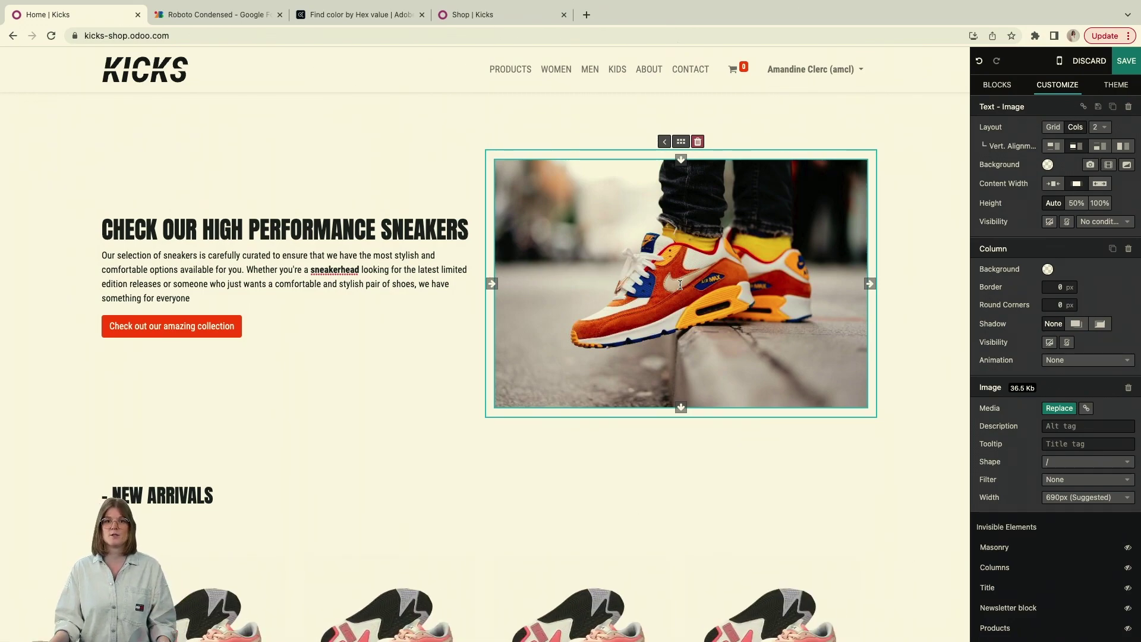
{"action": "left_click", "coordinate": [338, 141]}
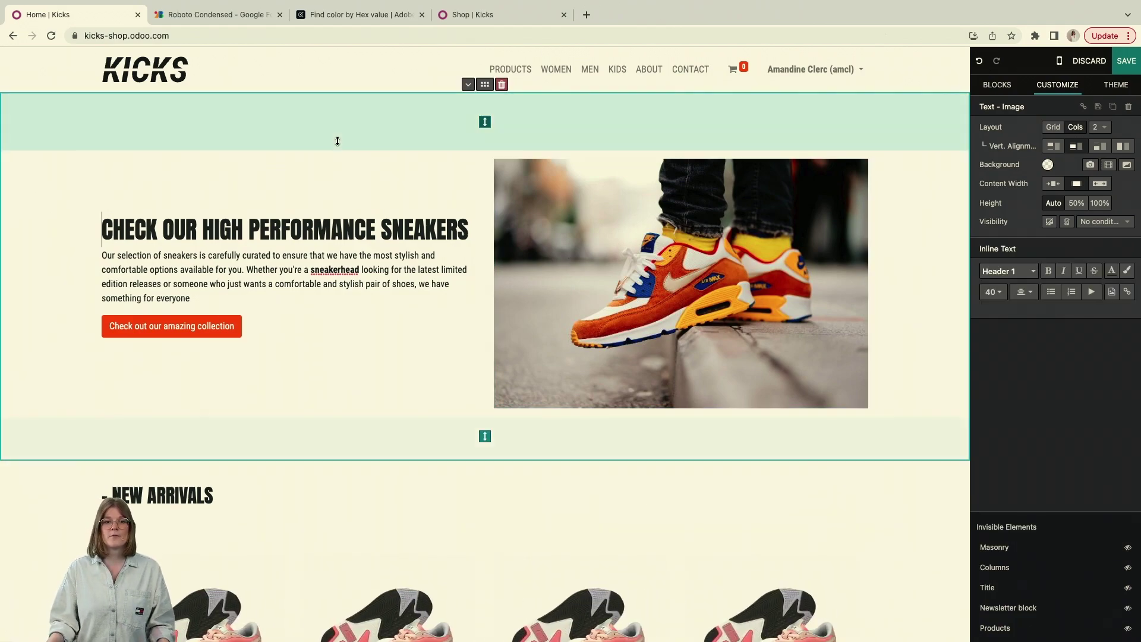
{"action": "left_click", "coordinate": [630, 211]}
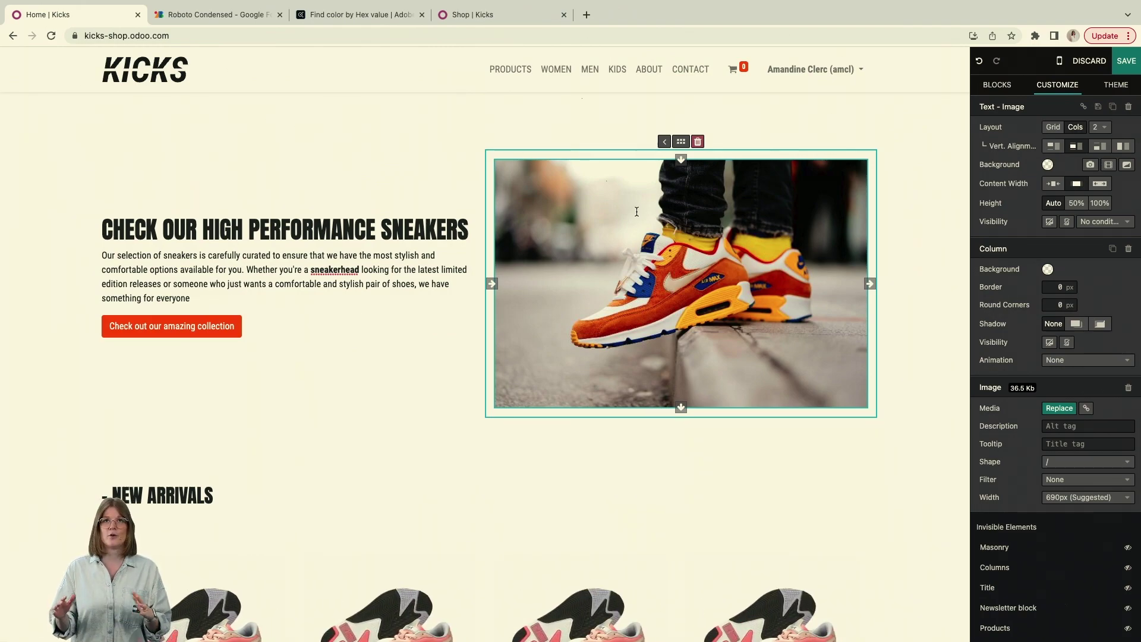
Apply the Blobs 07 background shape to the Products block under "- NEW ARRIVALS".
{"action": "scroll", "coordinate": [827, 375], "scroll_direction": "down", "scroll_amount": 3}
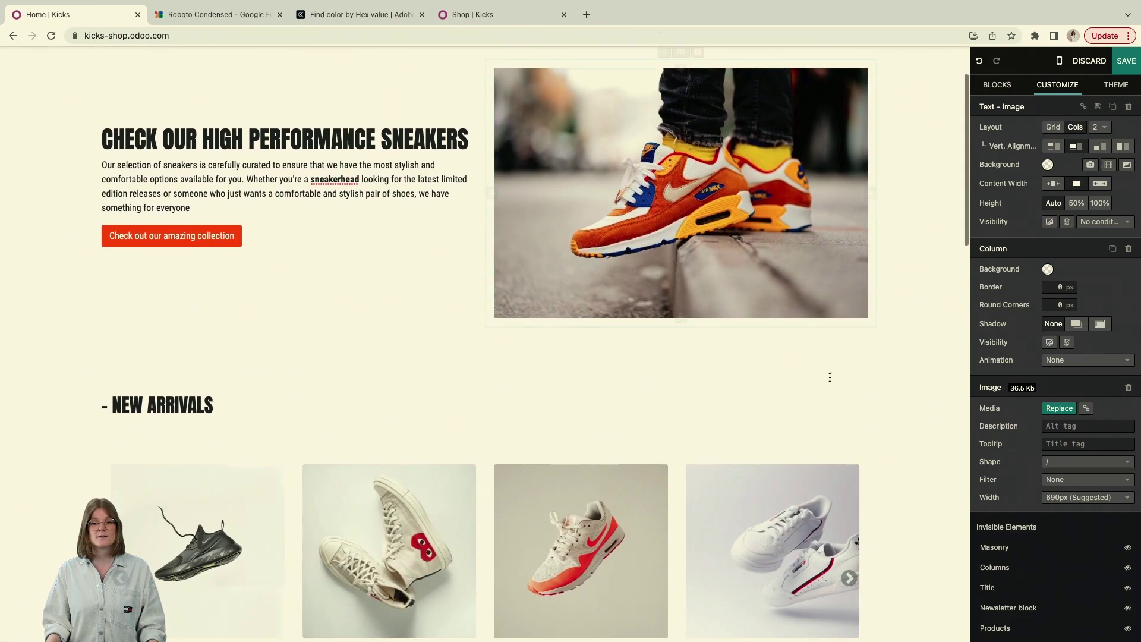
{"action": "left_click", "coordinate": [892, 411]}
{"action": "left_click", "coordinate": [911, 484]}
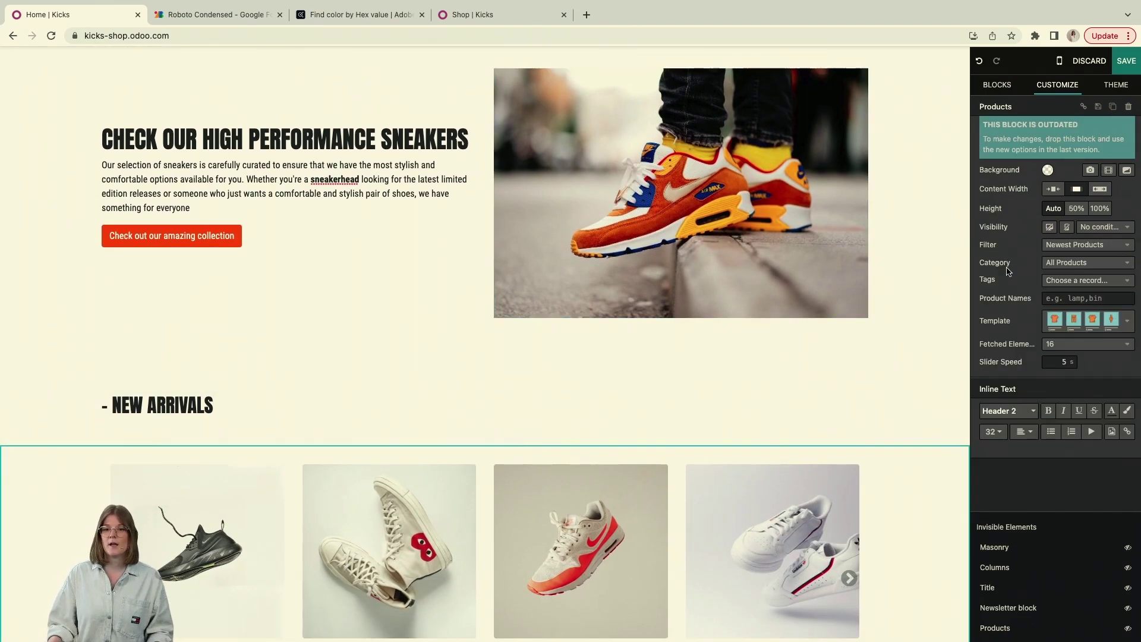
{"action": "left_click", "coordinate": [1126, 171]}
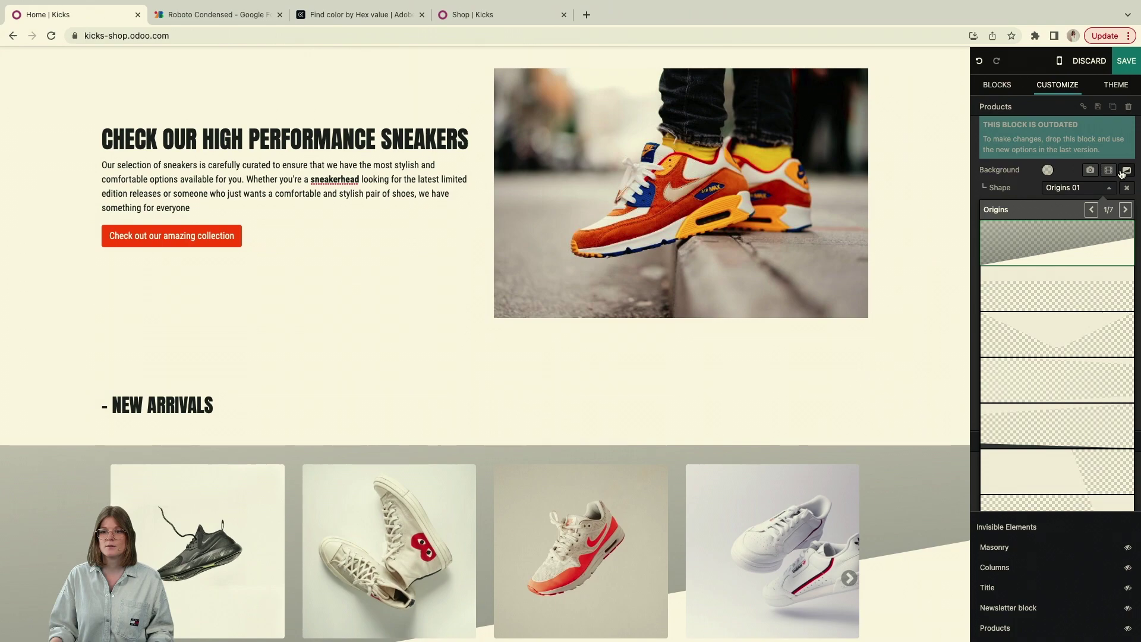
{"action": "left_click", "coordinate": [1125, 210]}
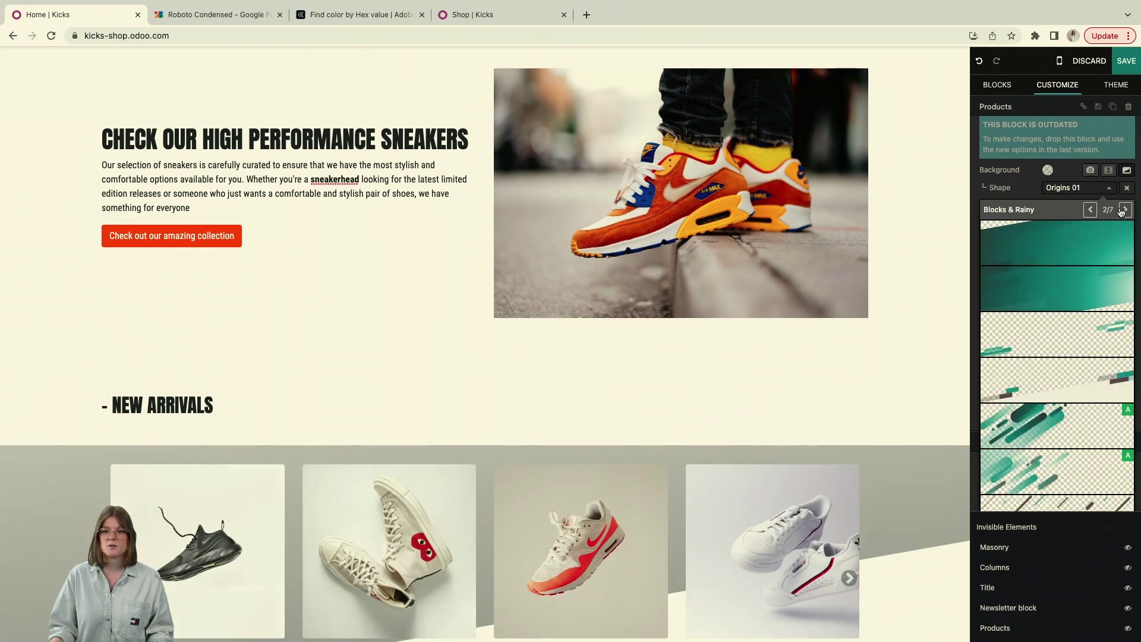
{"action": "left_click", "coordinate": [1123, 211]}
{"action": "left_click", "coordinate": [1123, 211]}
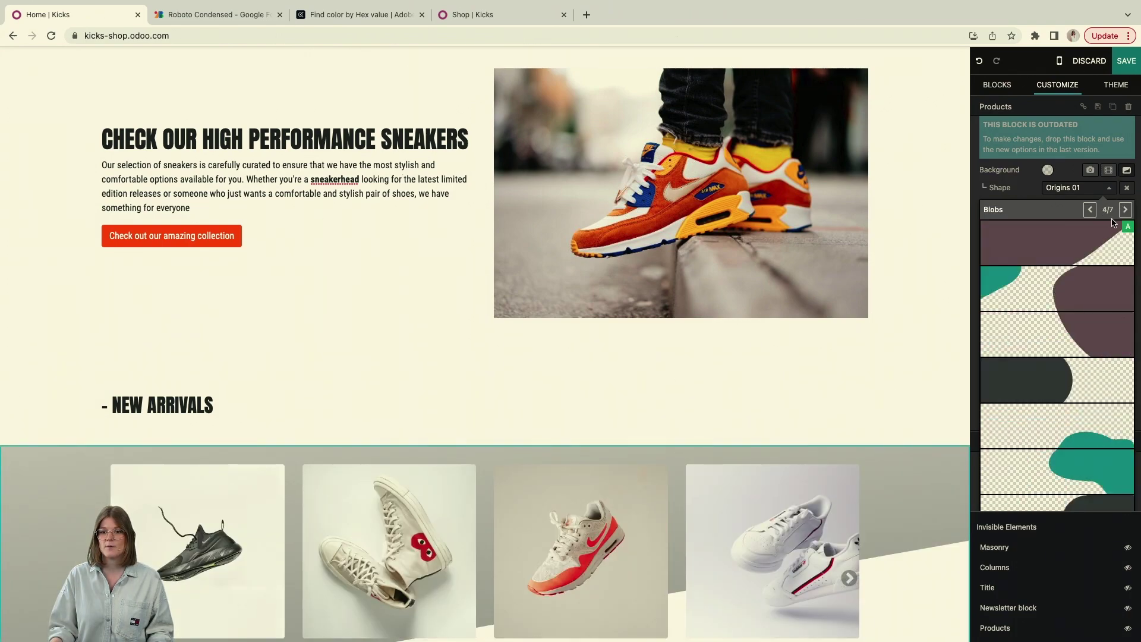
{"action": "scroll", "coordinate": [1100, 357], "scroll_direction": "down", "scroll_amount": 1}
{"action": "left_click", "coordinate": [1070, 481]}
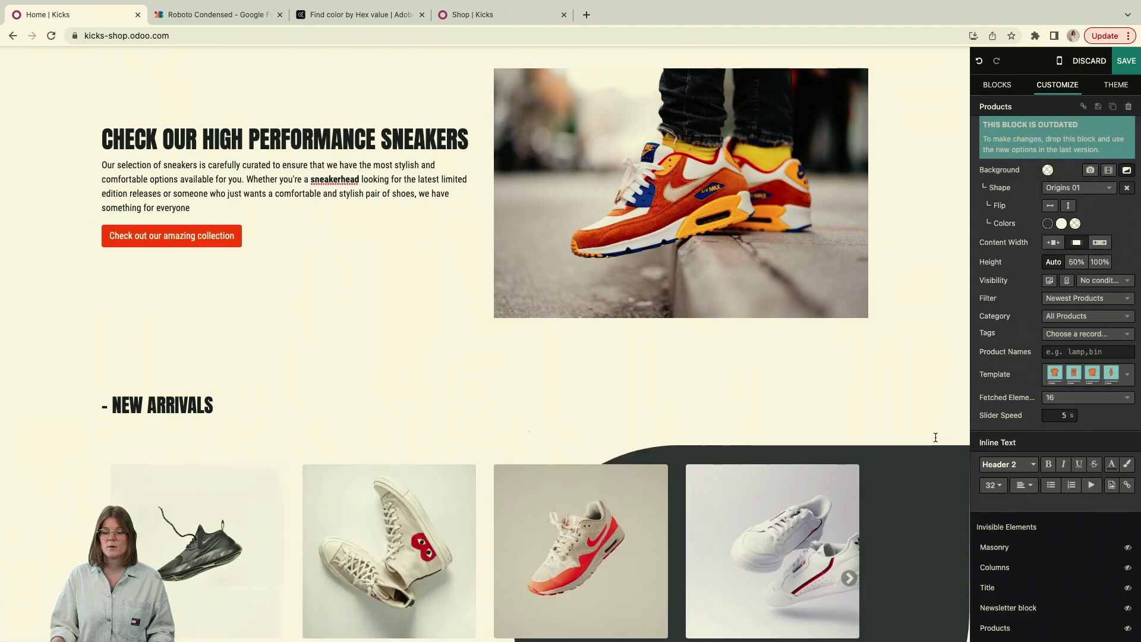
Increase the spacing above and below the products in the New Arrivals block so the background shape extends around them.
{"action": "scroll", "coordinate": [713, 416], "scroll_direction": "down", "scroll_amount": 4}
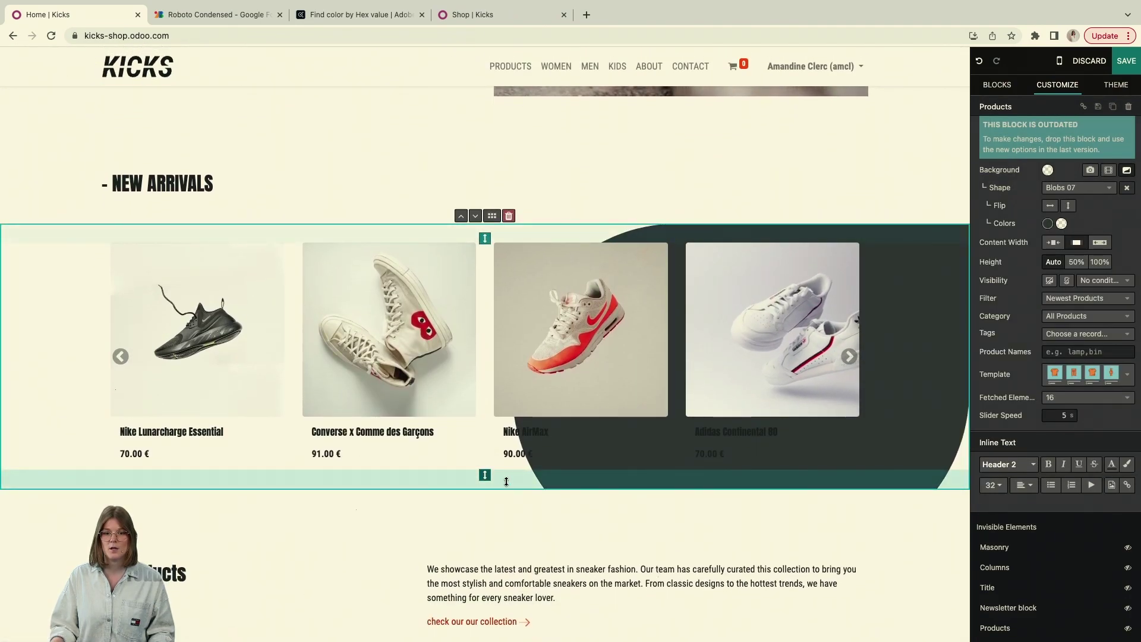
{"action": "left_click_drag", "start_coordinate": [506, 482], "coordinate": [507, 510]}
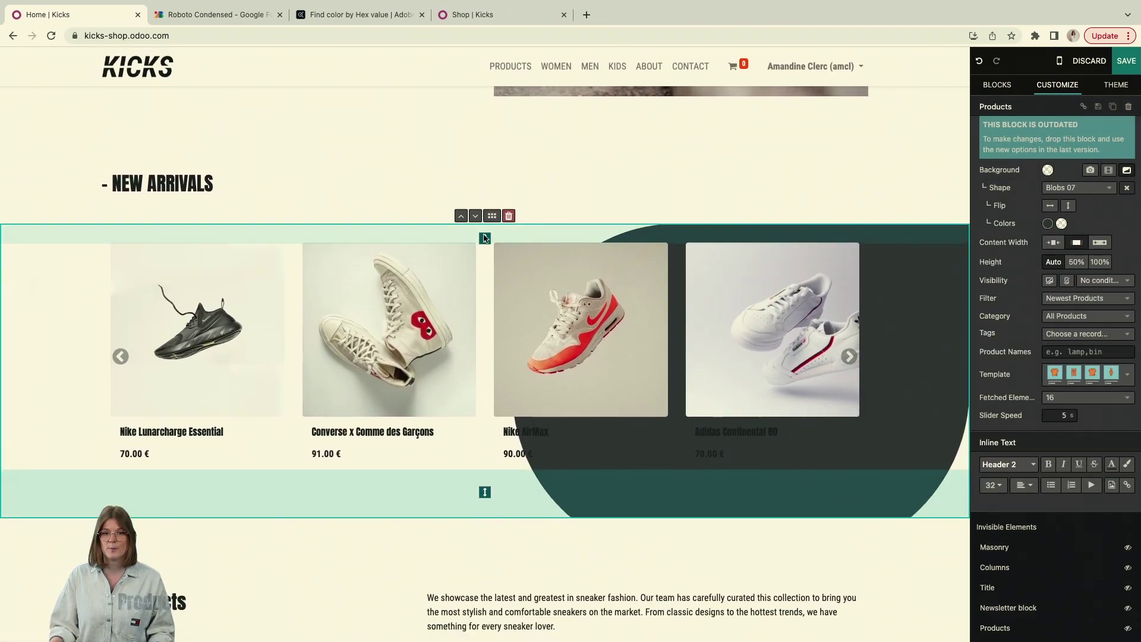
{"action": "left_click_drag", "start_coordinate": [485, 238], "coordinate": [492, 290]}
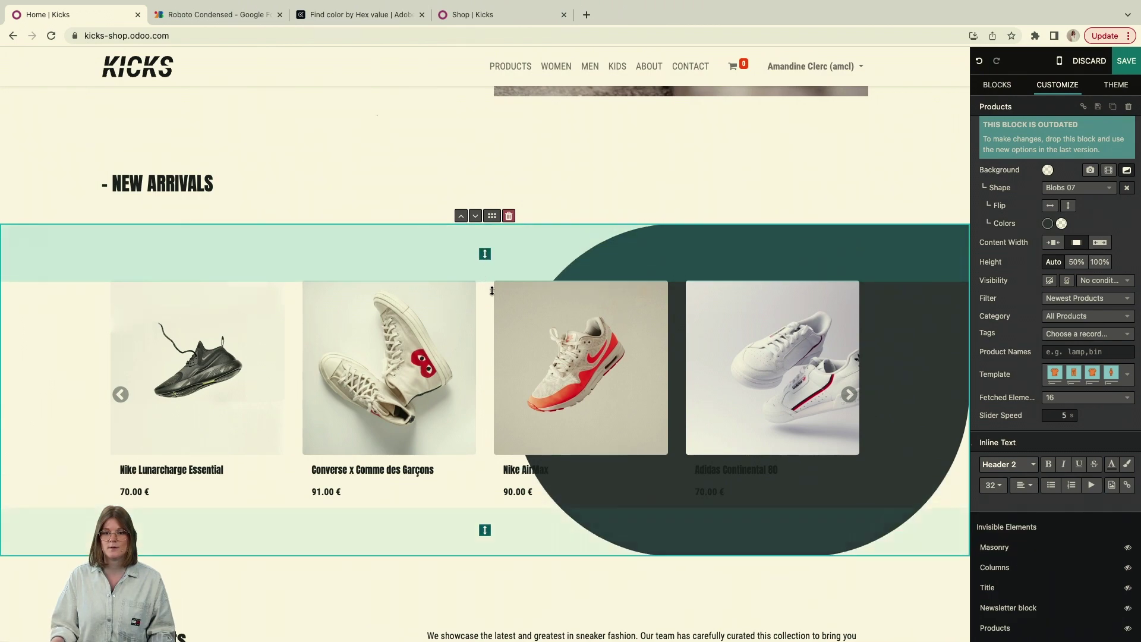
{"action": "left_click_drag", "start_coordinate": [485, 531], "coordinate": [485, 550]}
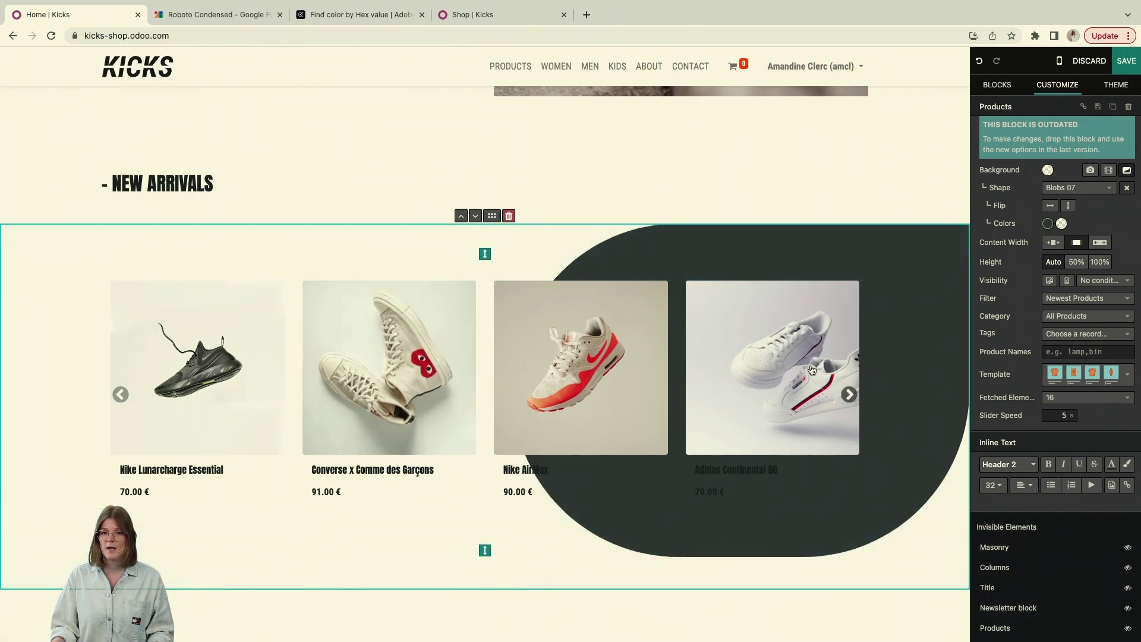
Flip the New Arrivals background shape both horizontally and vertically.
{"action": "left_click", "coordinate": [1051, 206]}
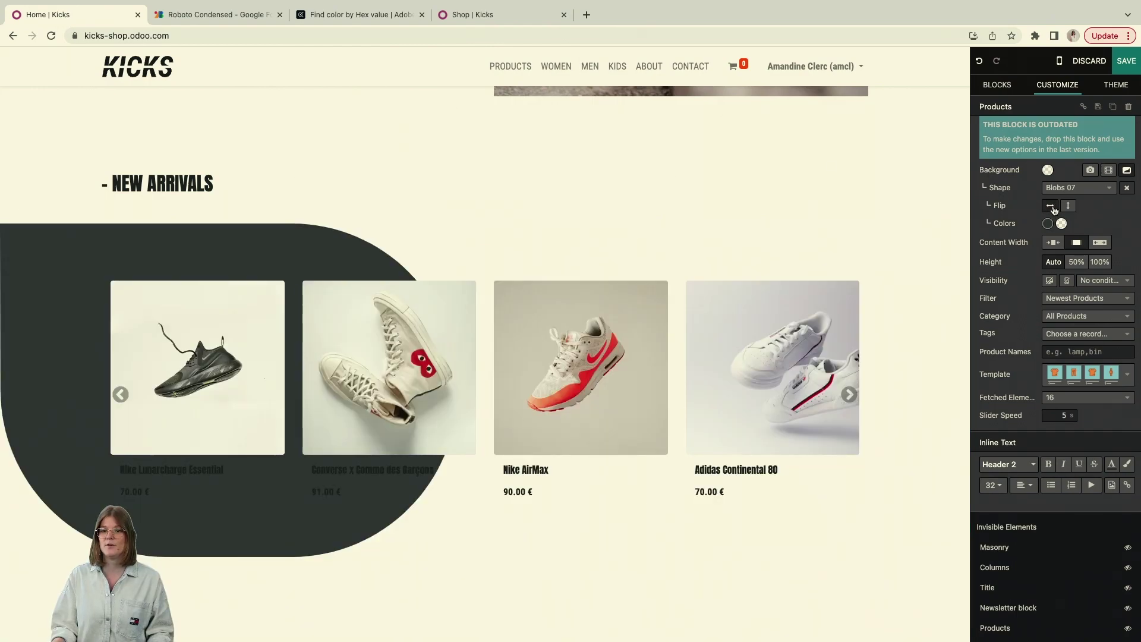
{"action": "left_click", "coordinate": [1067, 206]}
{"action": "left_click", "coordinate": [1055, 207]}
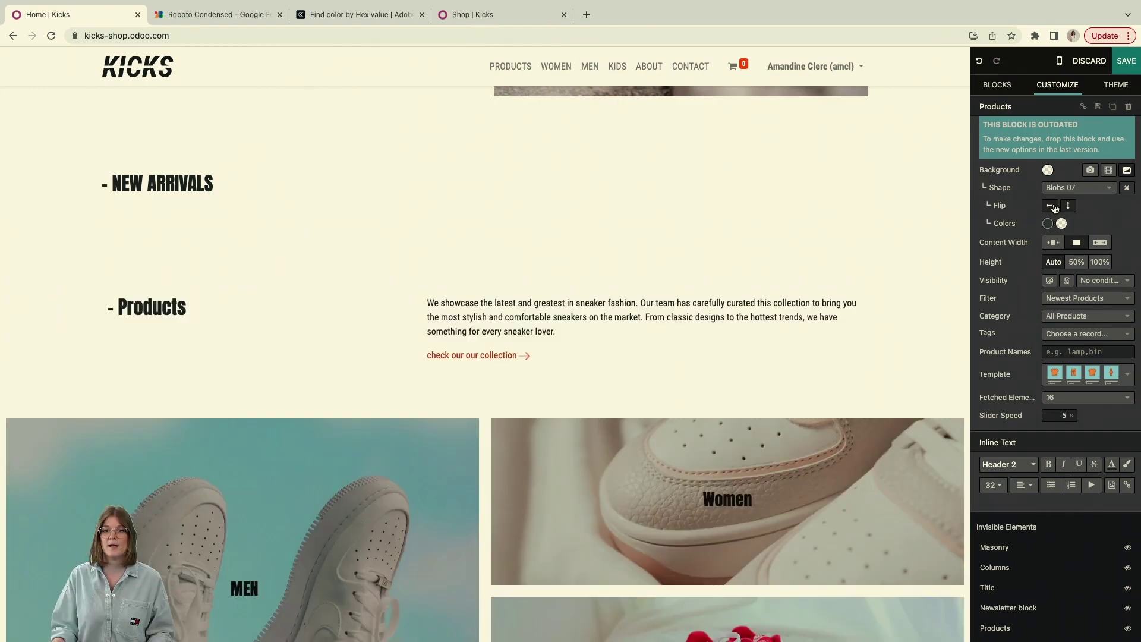
{"action": "left_click", "coordinate": [1050, 207]}
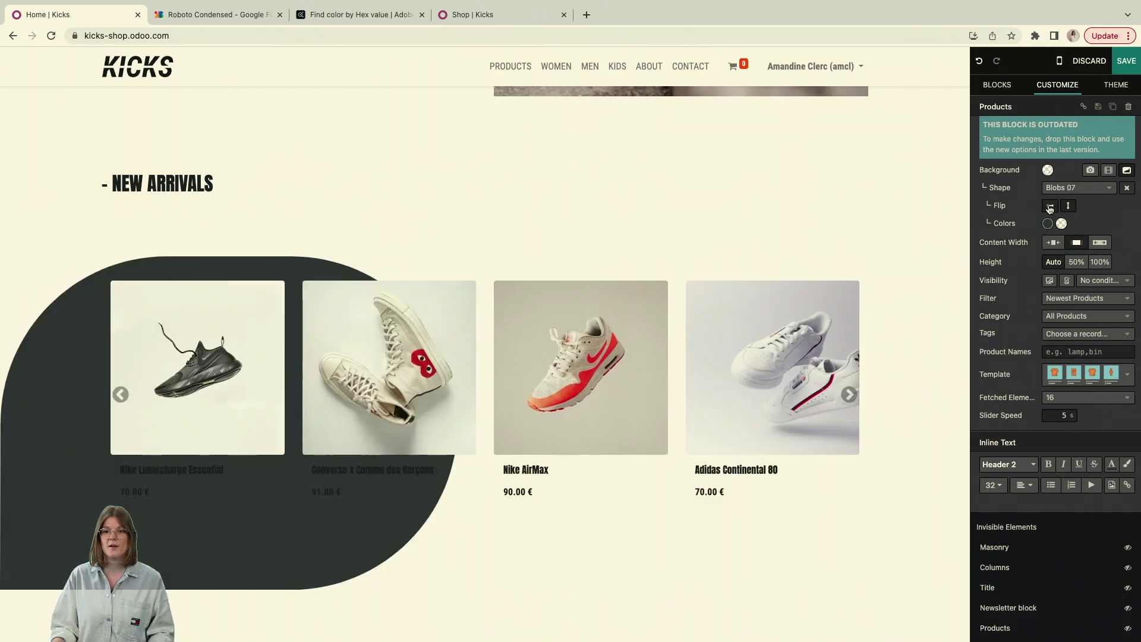
Color the New Arrivals background shape with the theme's orange and slightly reduce the spacing below the "- NEW ARRIVALS" title.
{"action": "left_click", "coordinate": [1048, 223]}
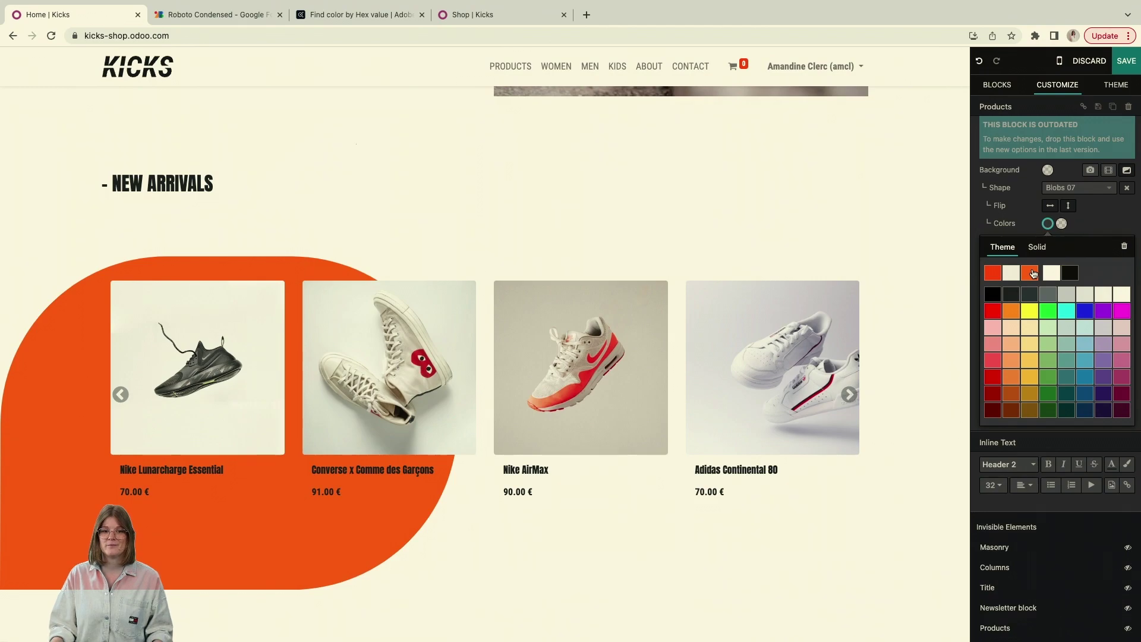
{"action": "left_click", "coordinate": [1030, 275]}
{"action": "triple_click", "coordinate": [440, 175]}
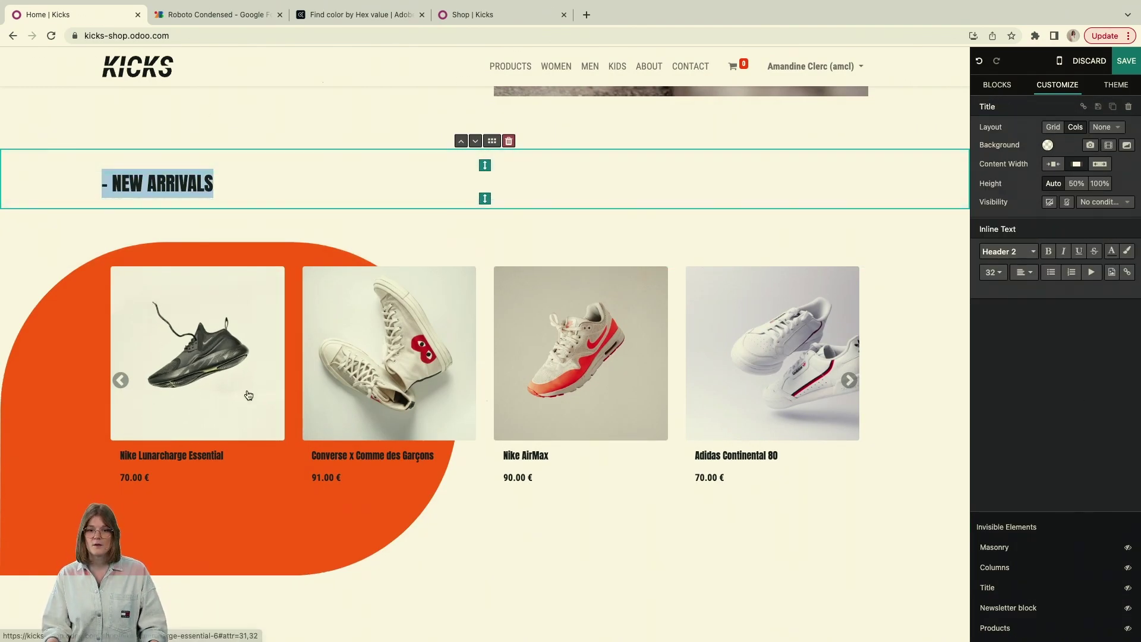
Apply the Blobs 11 background shape to the Products block under "- BEST SELLERS".
{"action": "scroll", "coordinate": [248, 394], "scroll_direction": "down", "scroll_amount": 4}
{"action": "scroll", "coordinate": [249, 395], "scroll_direction": "down", "scroll_amount": 12}
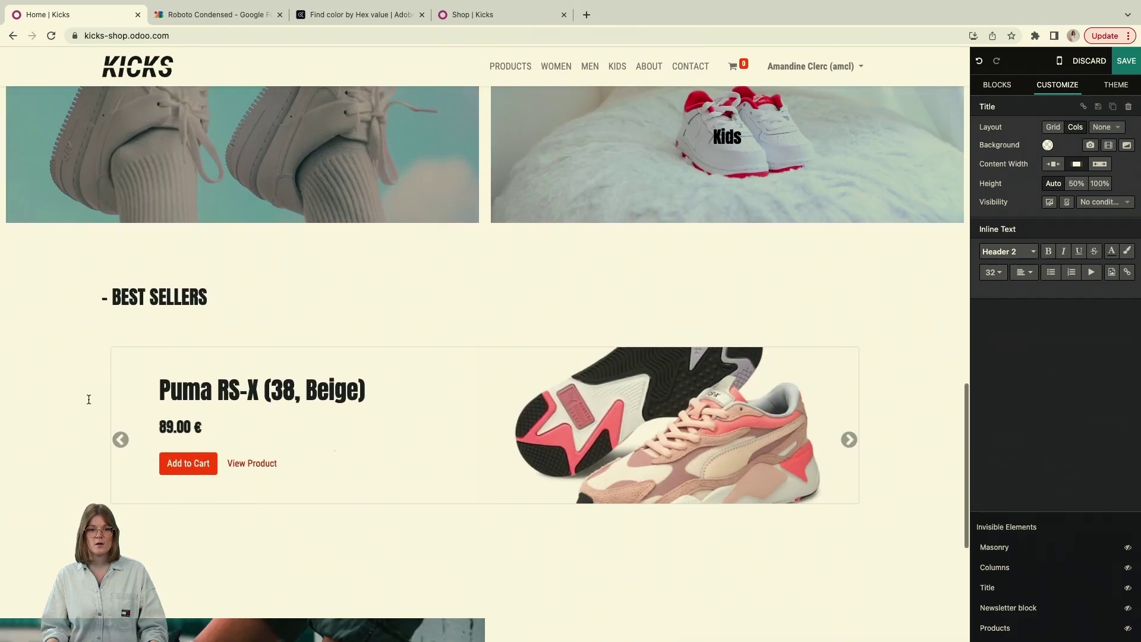
{"action": "left_click", "coordinate": [294, 368]}
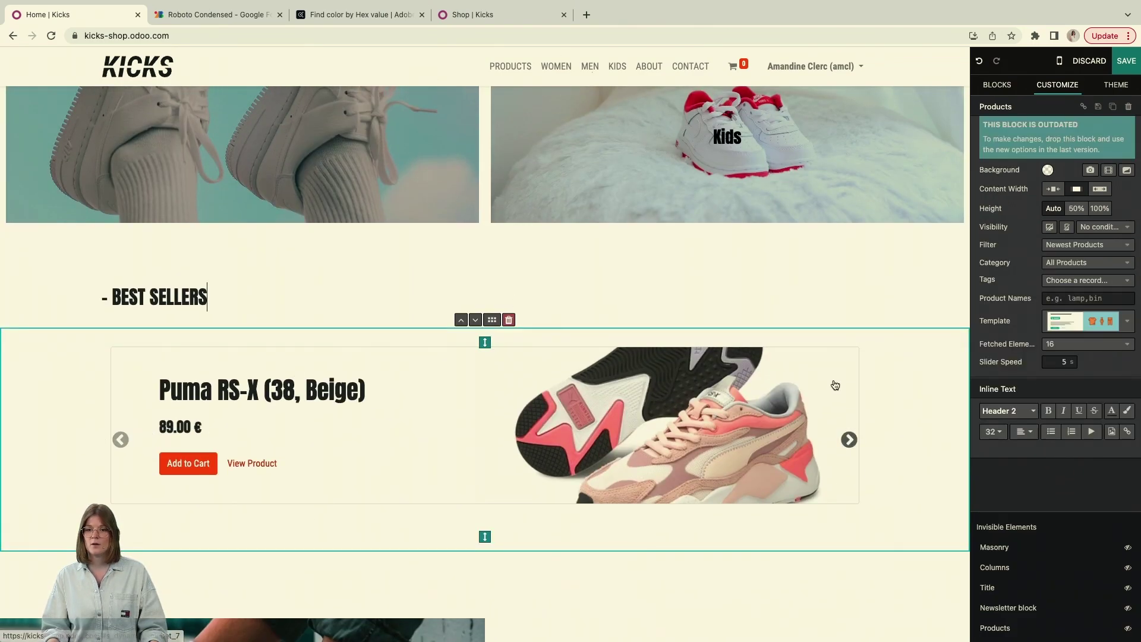
{"action": "left_click", "coordinate": [1129, 171]}
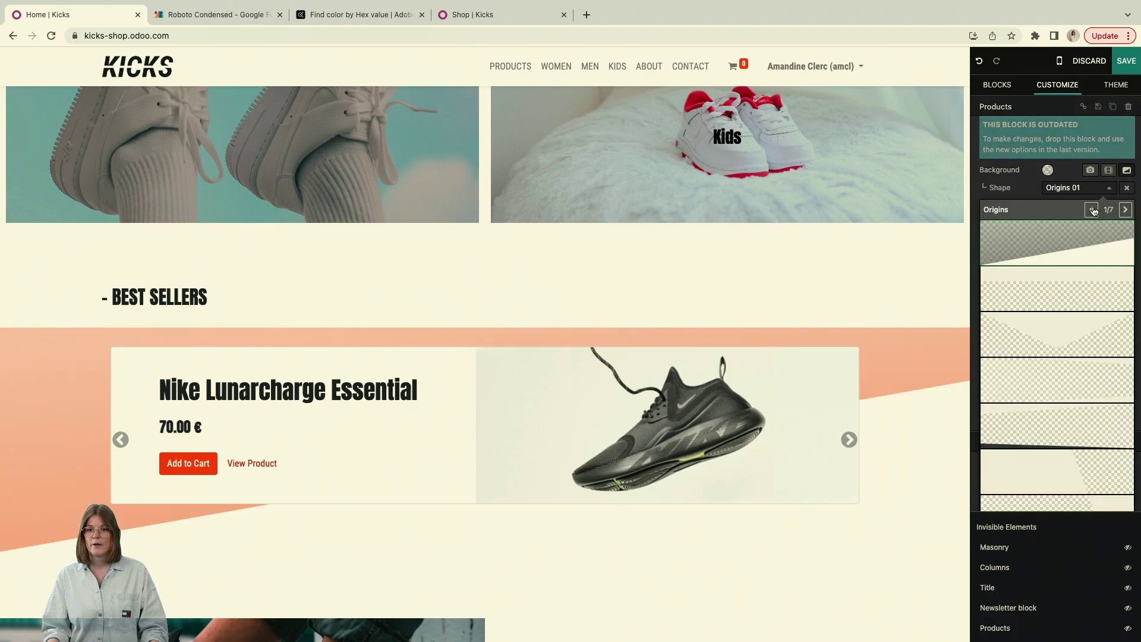
{"action": "left_click", "coordinate": [1126, 210]}
{"action": "left_click", "coordinate": [1127, 210]}
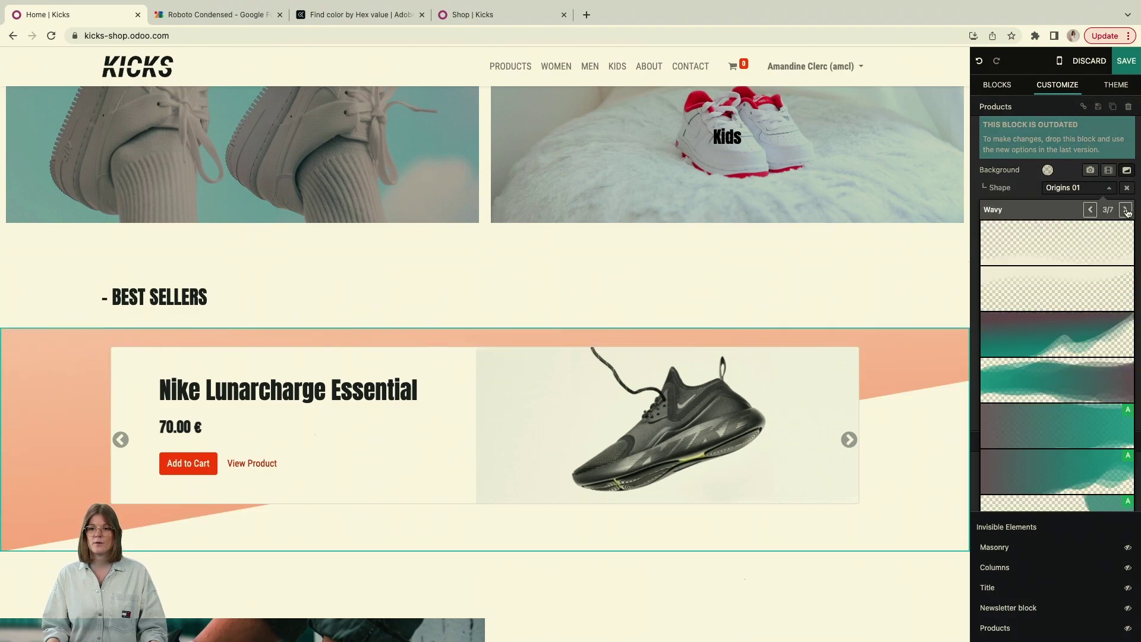
{"action": "left_click", "coordinate": [1127, 209]}
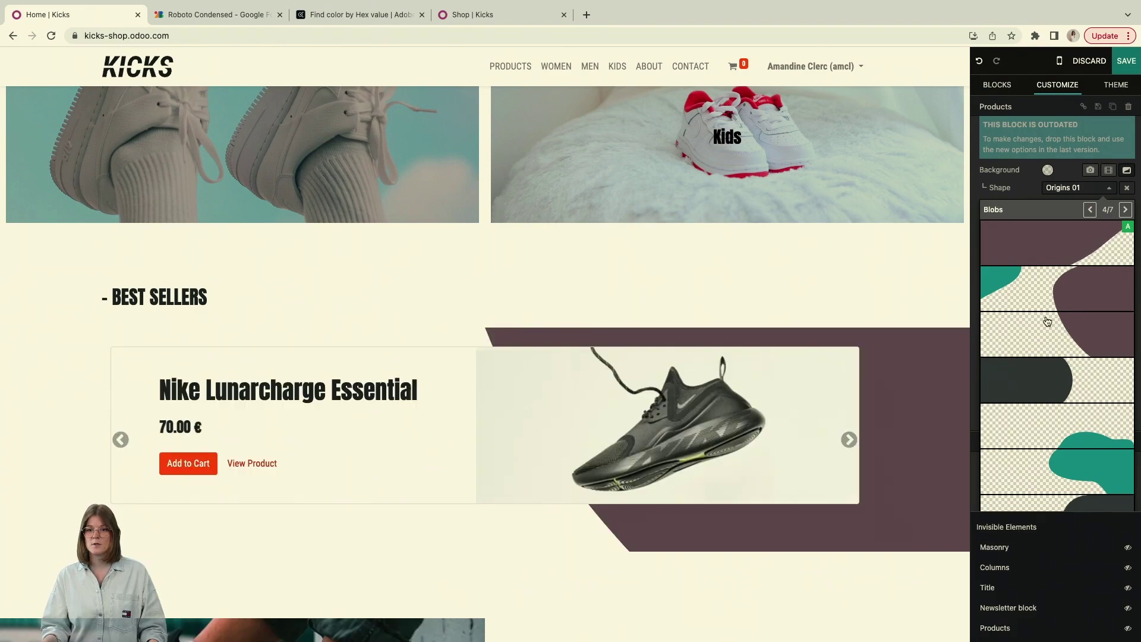
{"action": "scroll", "coordinate": [1047, 331], "scroll_direction": "down", "scroll_amount": 5}
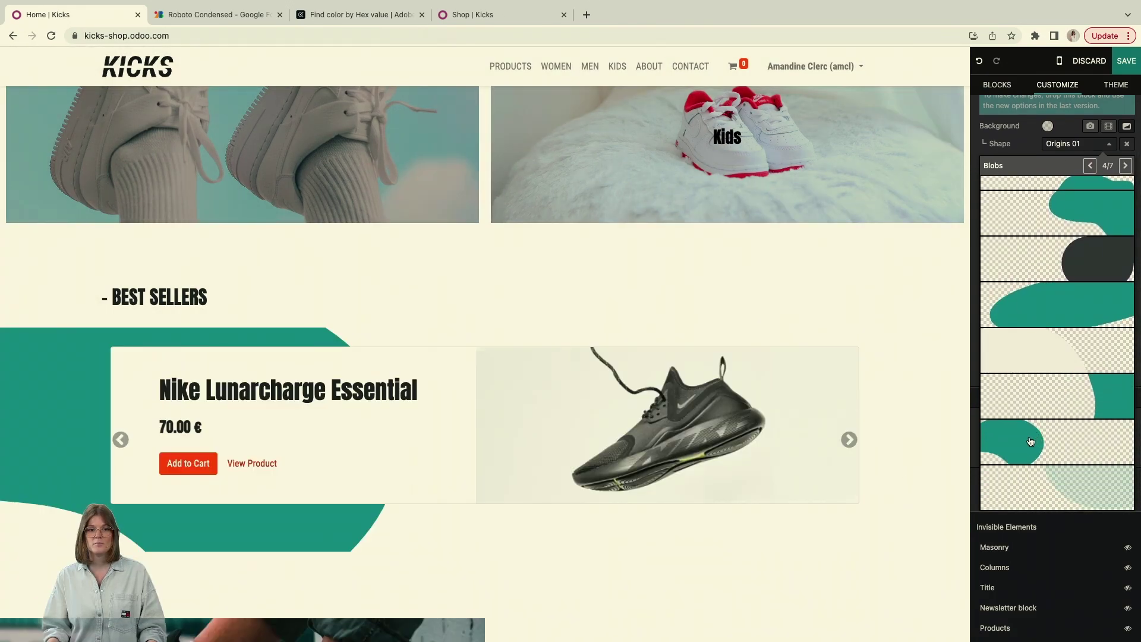
{"action": "left_click", "coordinate": [1031, 441]}
Increase the spacing above and below the products in the Best Sellers block and color its background shape with the theme's orange.
{"action": "left_click_drag", "start_coordinate": [485, 339], "coordinate": [485, 372]}
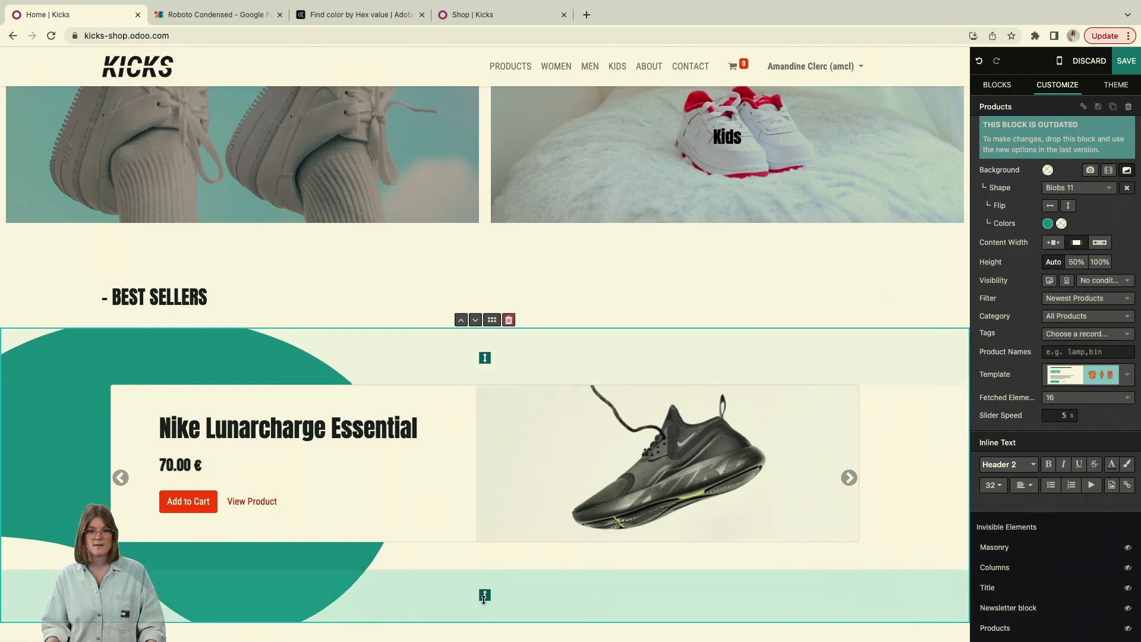
{"action": "left_click_drag", "start_coordinate": [485, 597], "coordinate": [485, 606]}
{"action": "scroll", "coordinate": [491, 541], "scroll_direction": "down", "scroll_amount": 3}
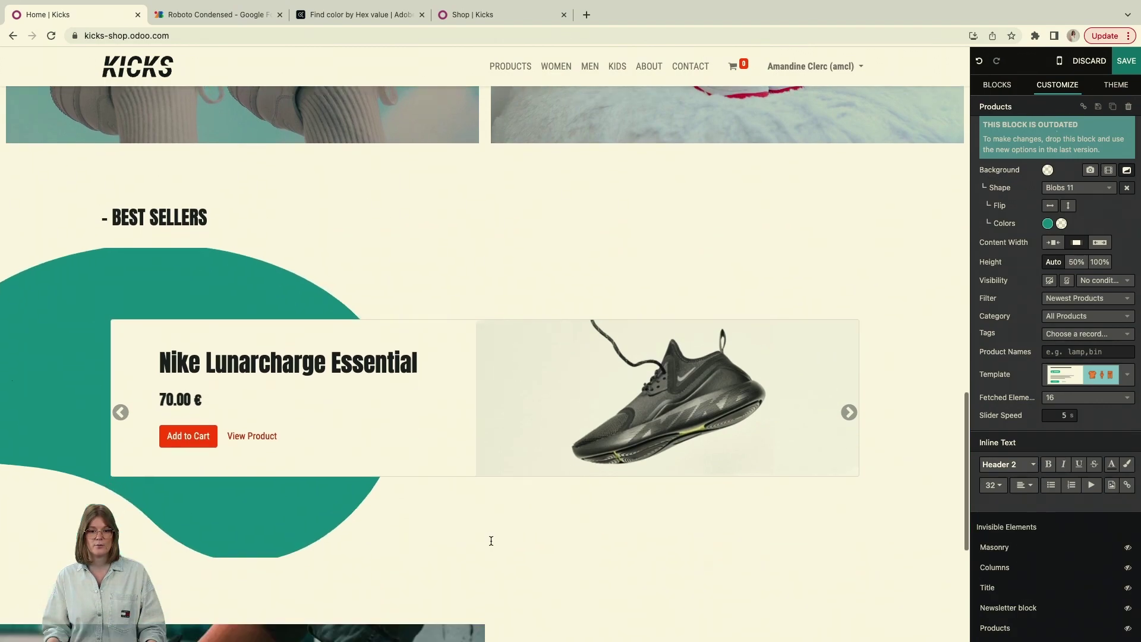
{"action": "scroll", "coordinate": [491, 540], "scroll_direction": "down", "scroll_amount": 1}
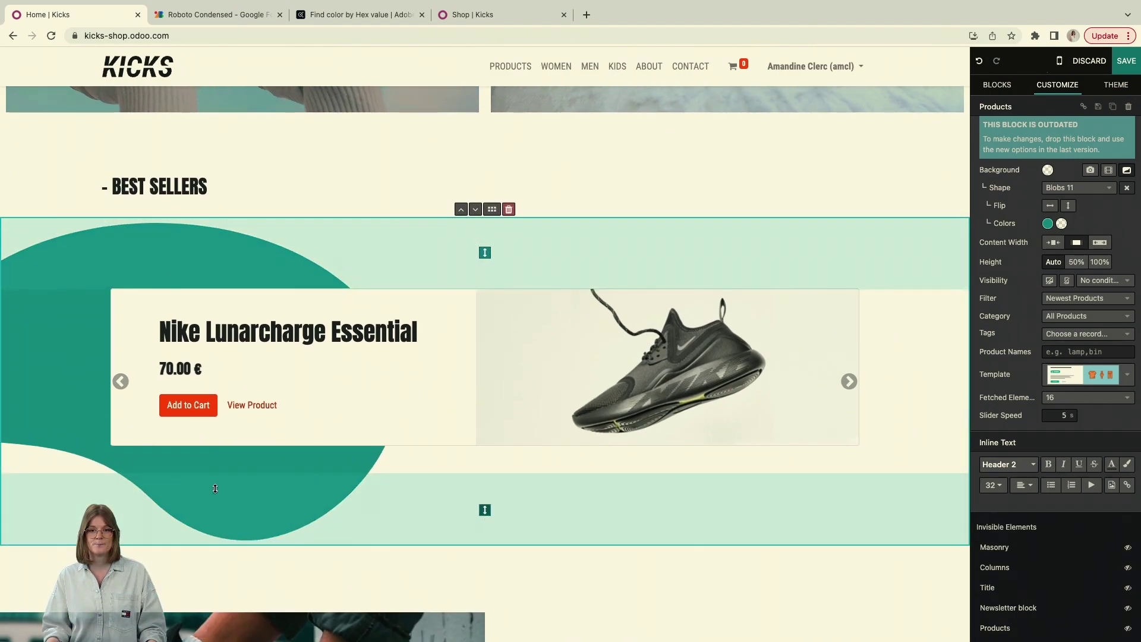
{"action": "left_click", "coordinate": [1048, 224]}
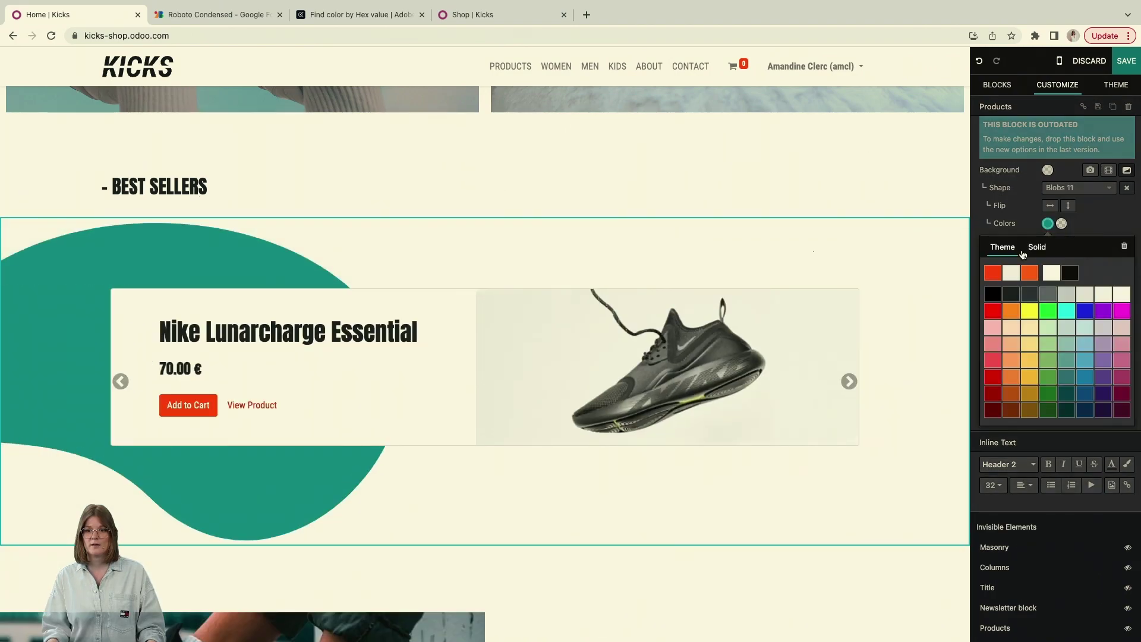
{"action": "left_click", "coordinate": [1033, 270]}
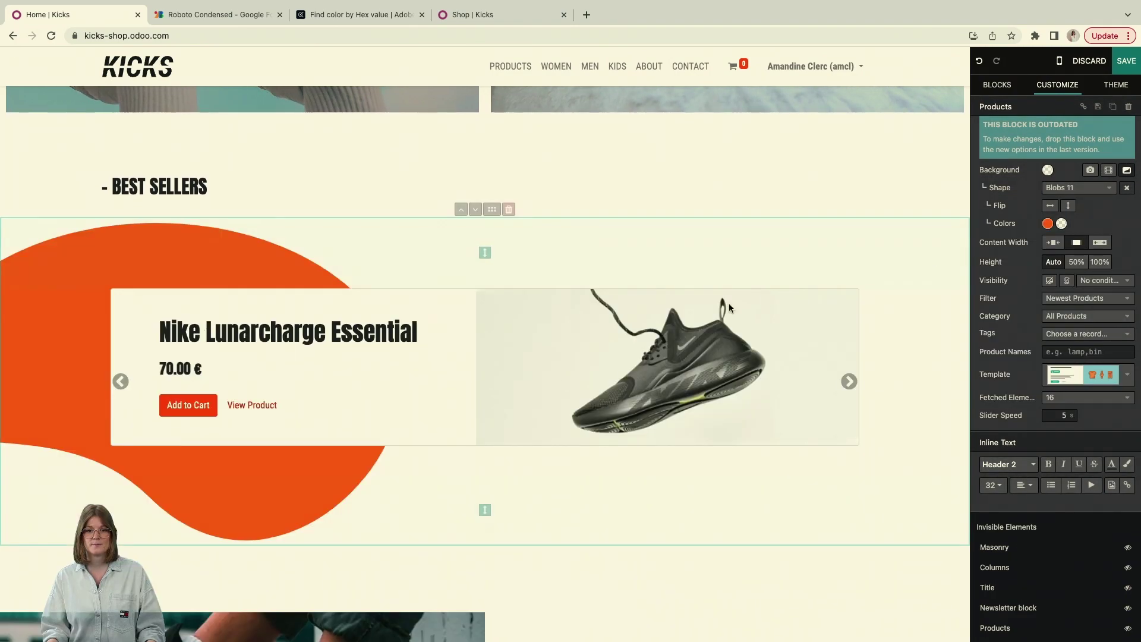
Apply the animated, two-part Organics shape from the Specials category to the sneaker image beside "Check our high performance sneakers".
{"action": "scroll", "coordinate": [730, 303], "scroll_direction": "up", "scroll_amount": 8}
{"action": "scroll", "coordinate": [732, 304], "scroll_direction": "up", "scroll_amount": 12}
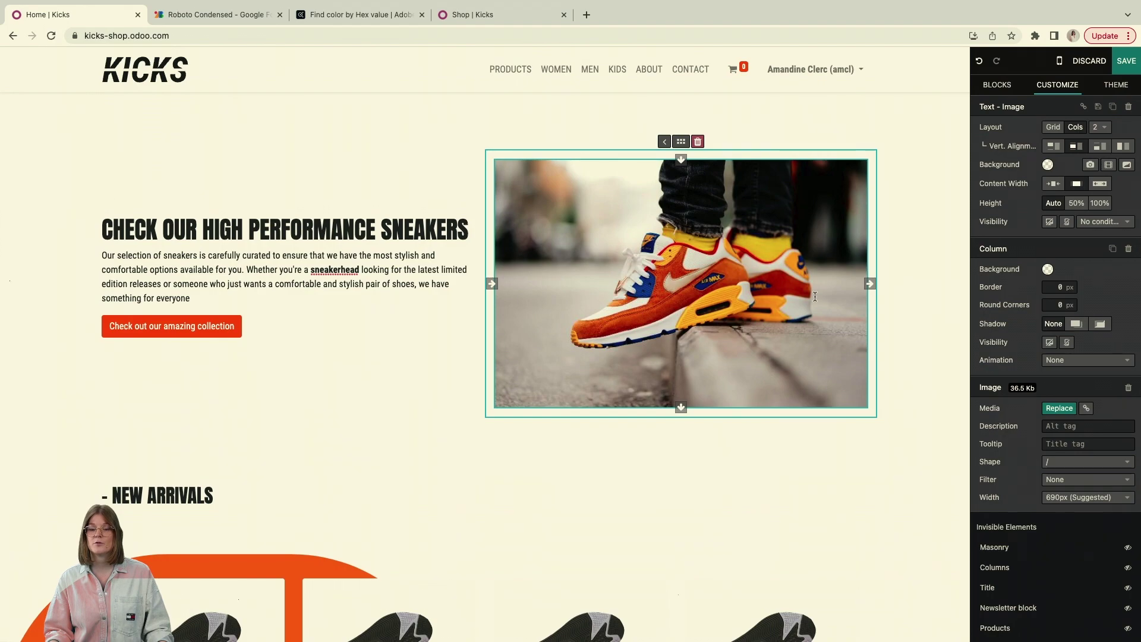
{"action": "scroll", "coordinate": [810, 338], "scroll_direction": "down", "scroll_amount": 2}
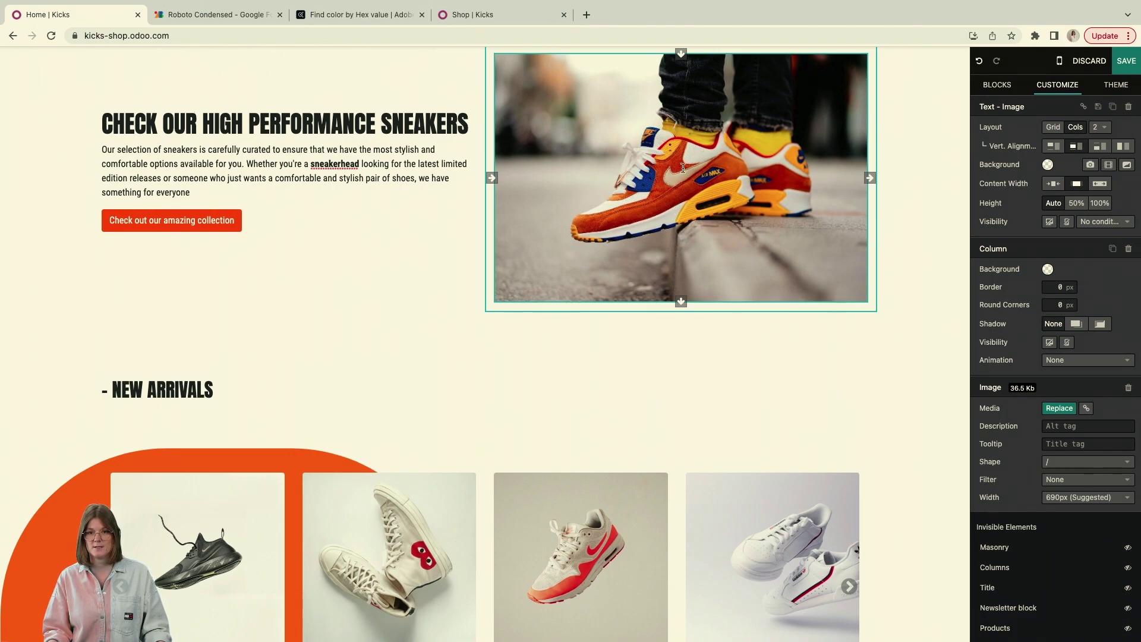
{"action": "scroll", "coordinate": [706, 196], "scroll_direction": "up", "scroll_amount": 2}
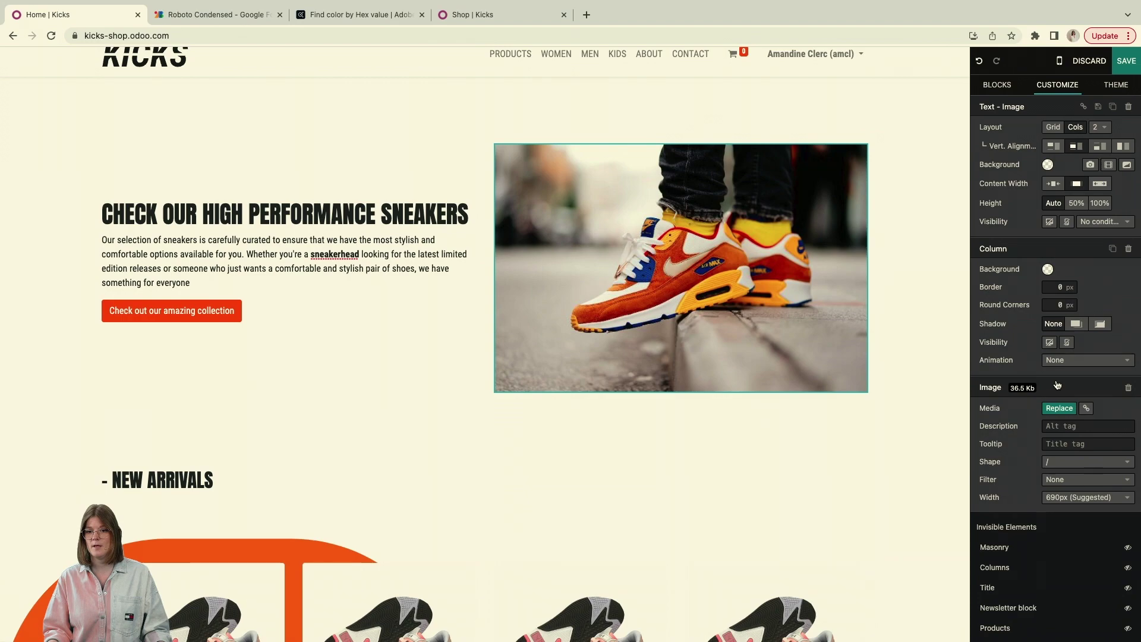
{"action": "scroll", "coordinate": [995, 410], "scroll_direction": "down", "scroll_amount": 1}
{"action": "left_click_drag", "start_coordinate": [984, 416], "coordinate": [1014, 418]}
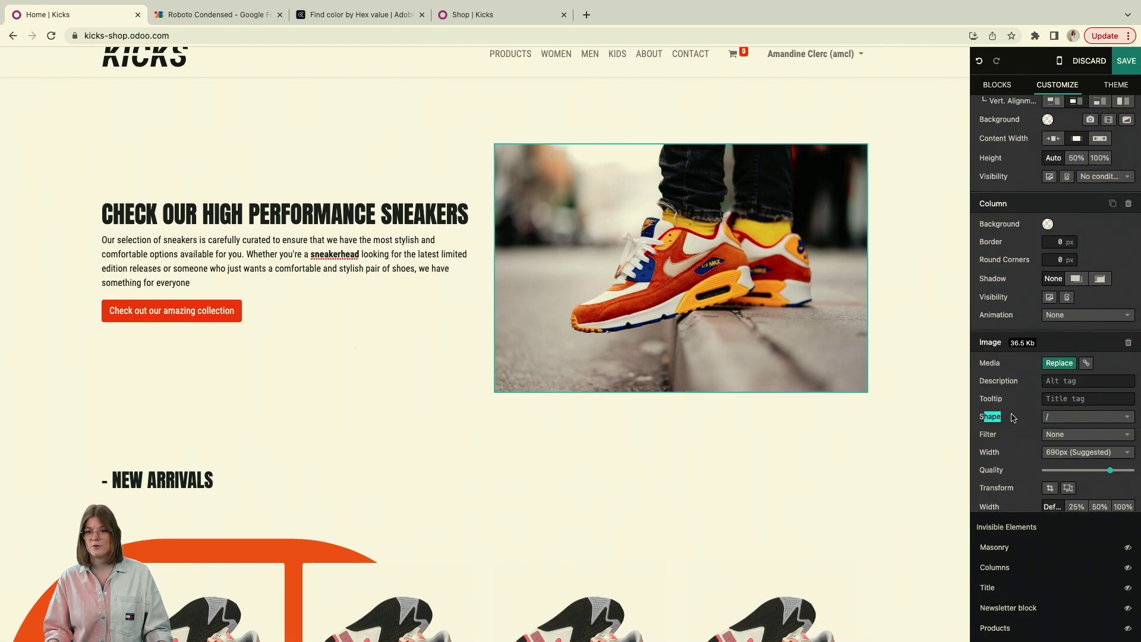
{"action": "left_click", "coordinate": [1069, 418]}
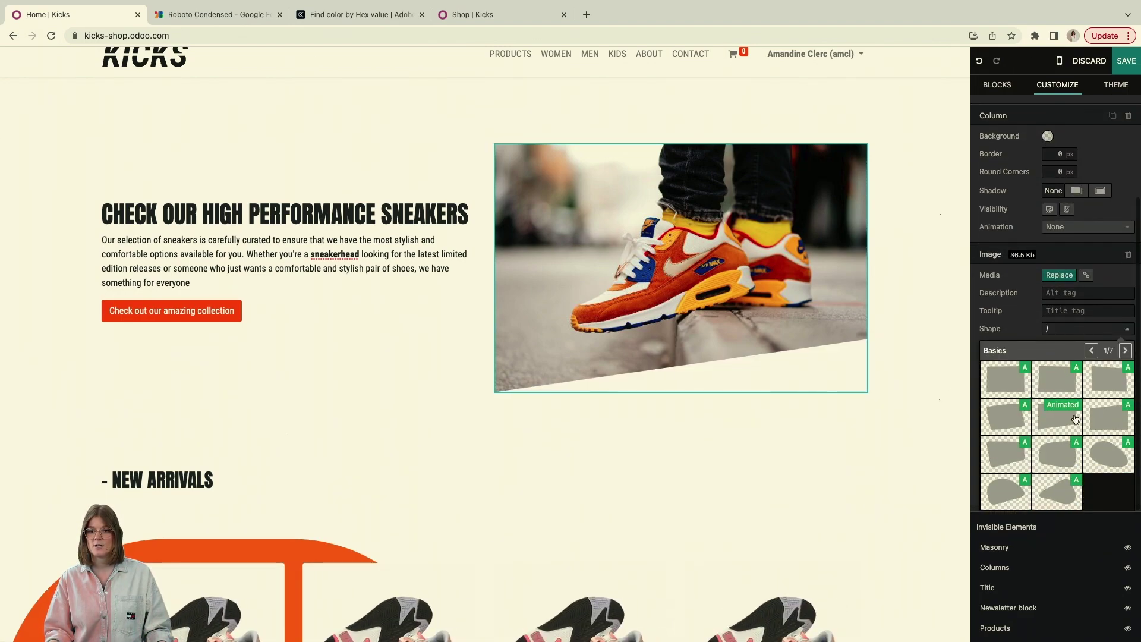
{"action": "left_click", "coordinate": [1125, 350]}
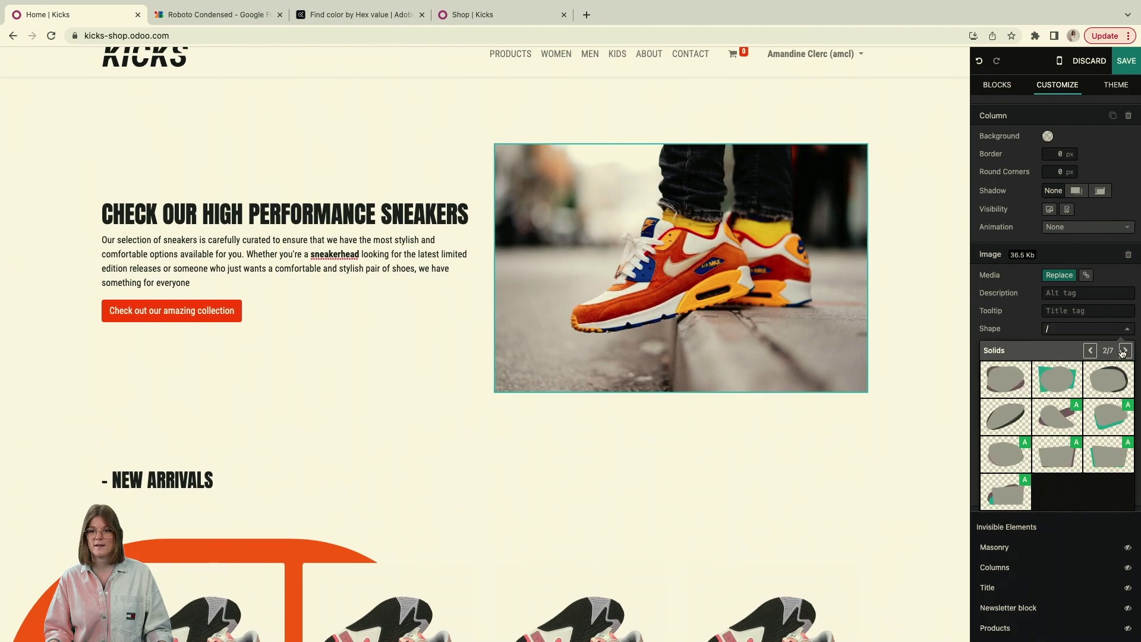
{"action": "left_click", "coordinate": [1124, 351]}
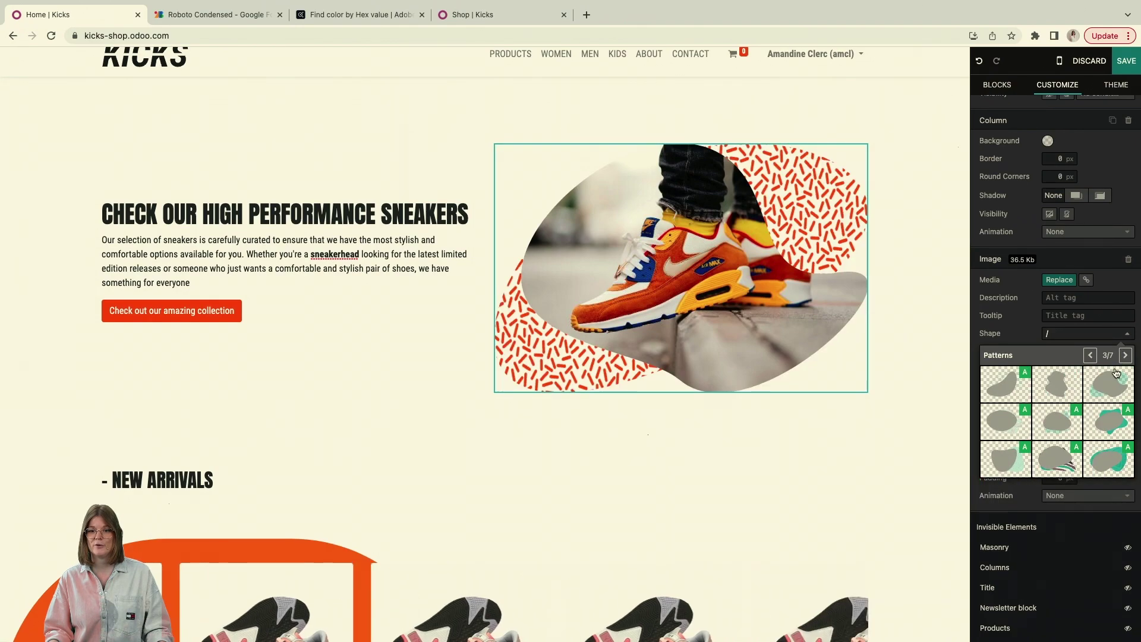
{"action": "left_click", "coordinate": [1127, 354]}
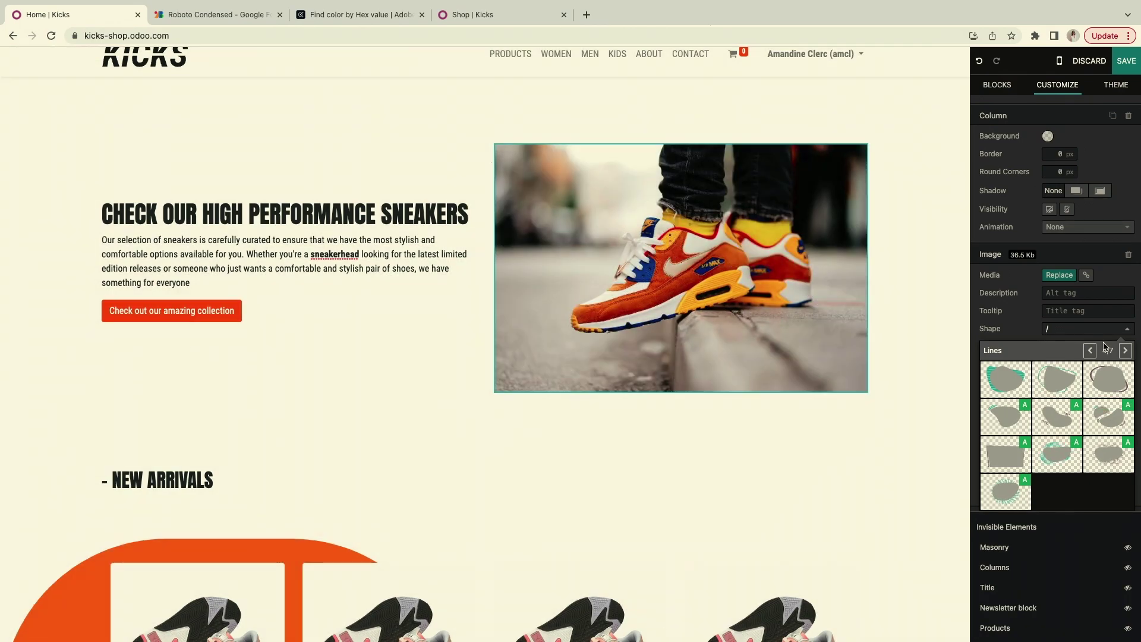
{"action": "left_click", "coordinate": [1089, 352]}
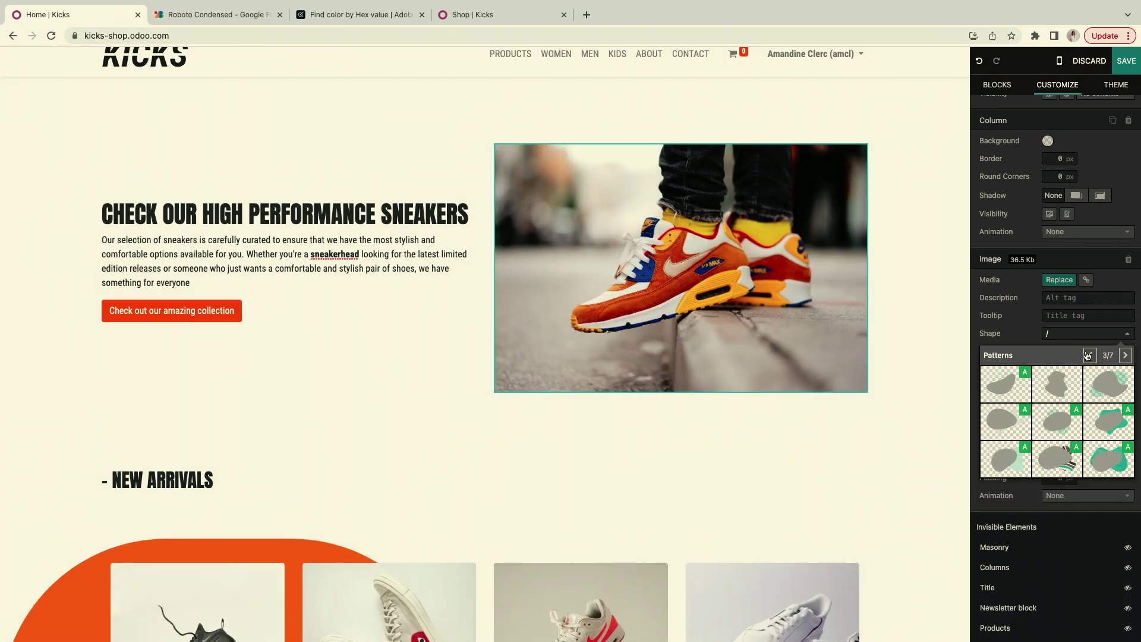
{"action": "left_click", "coordinate": [1086, 355]}
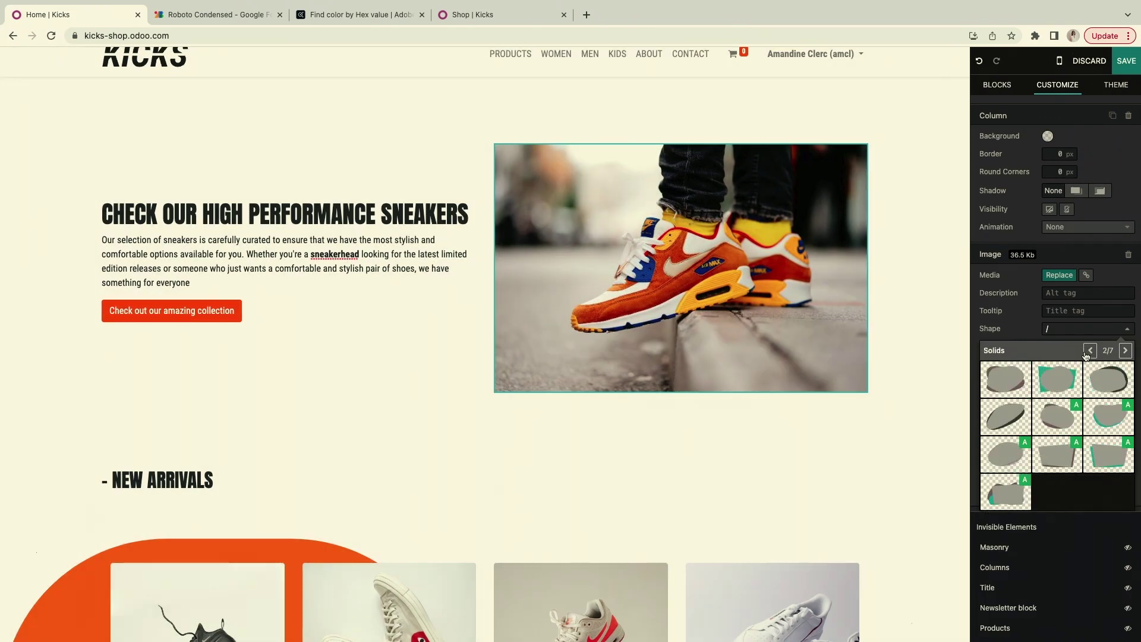
{"action": "left_click", "coordinate": [1088, 352]}
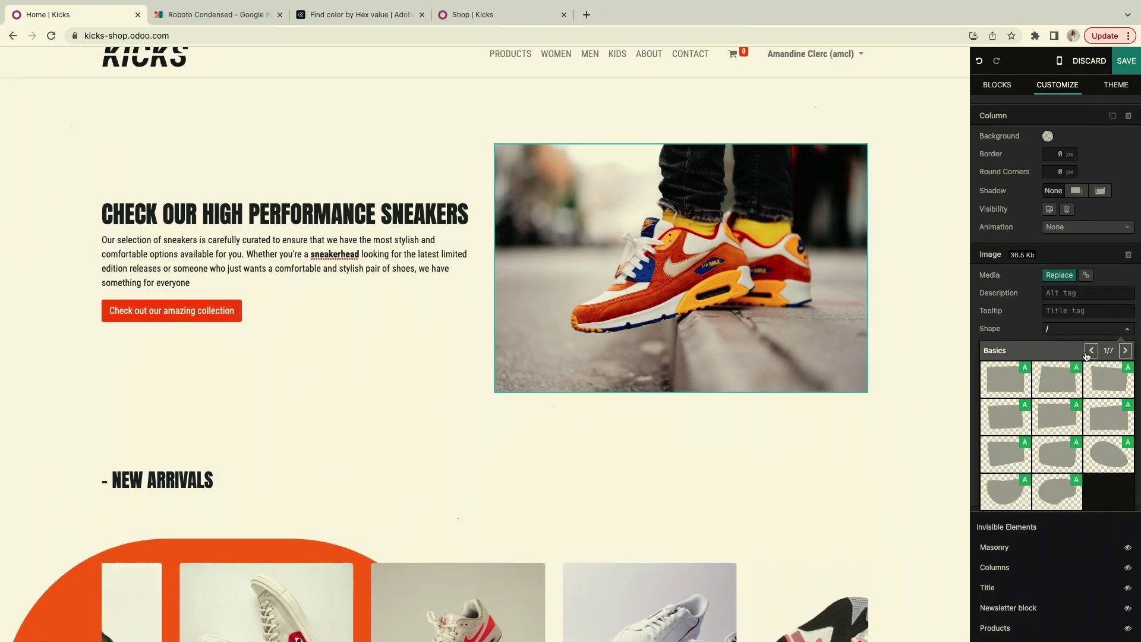
{"action": "left_click", "coordinate": [1088, 351]}
{"action": "left_click", "coordinate": [1088, 353]}
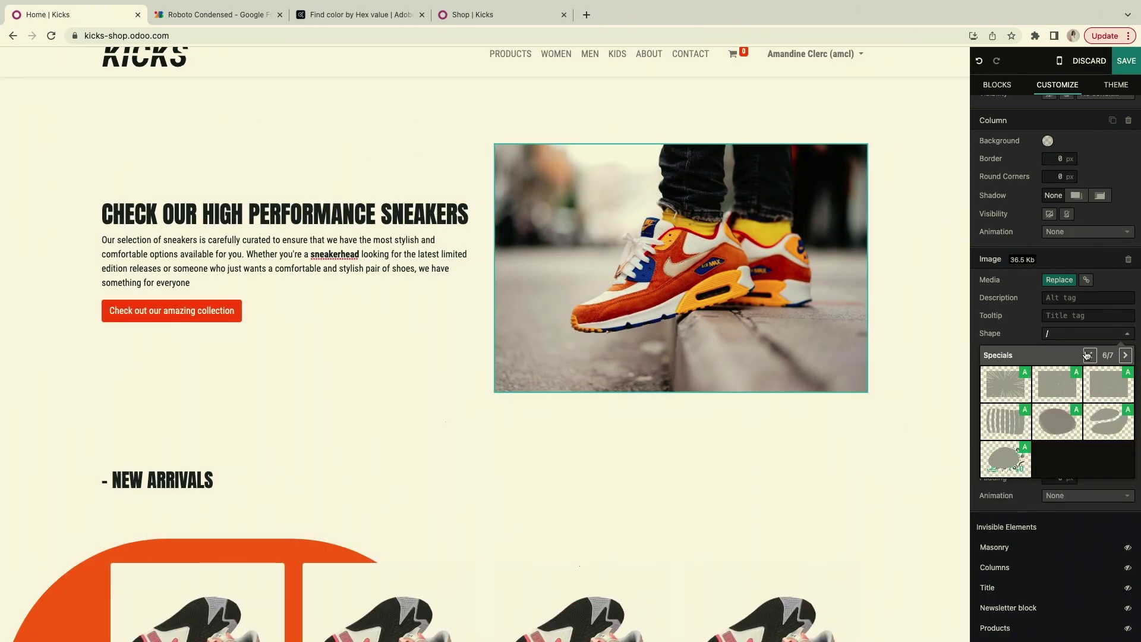
{"action": "left_click", "coordinate": [1113, 417]}
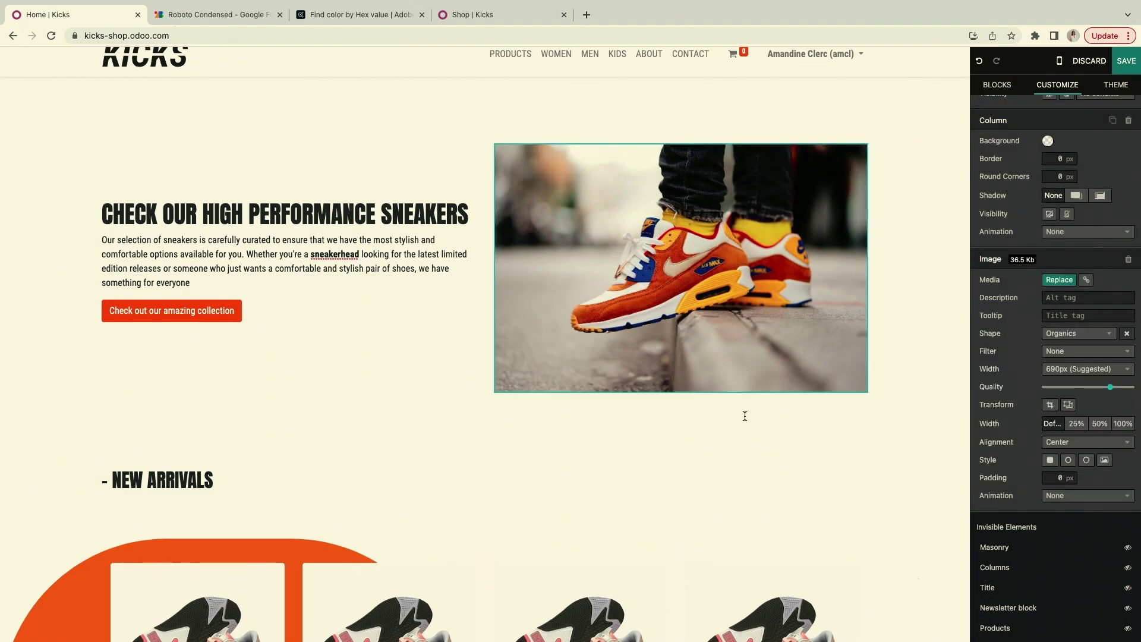
{"action": "left_click", "coordinate": [792, 518]}
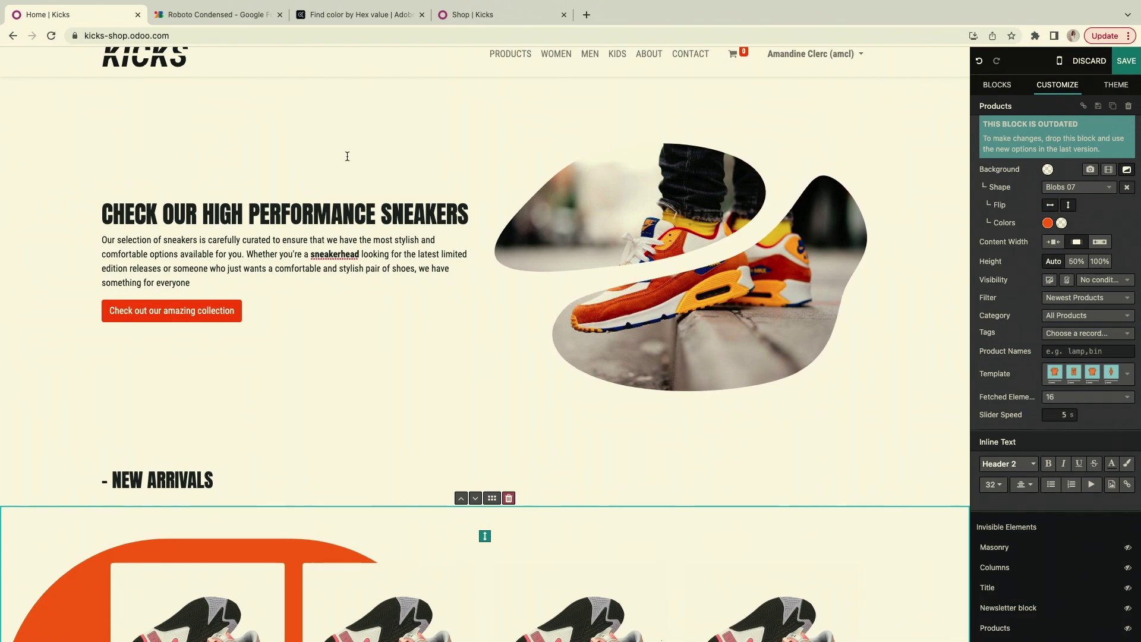
Set the font size of the "Check our high performance sneakers" heading to 62.
{"action": "left_click", "coordinate": [344, 202]}
{"action": "mouse_move", "coordinate": [466, 222]}
{"action": "left_mouse_down"}
{"action": "mouse_move", "coordinate": [121, 231]}
{"action": "mouse_move", "coordinate": [502, 204]}
{"action": "mouse_move", "coordinate": [469, 212]}
{"action": "left_mouse_up"}
{"action": "left_click", "coordinate": [994, 431]}
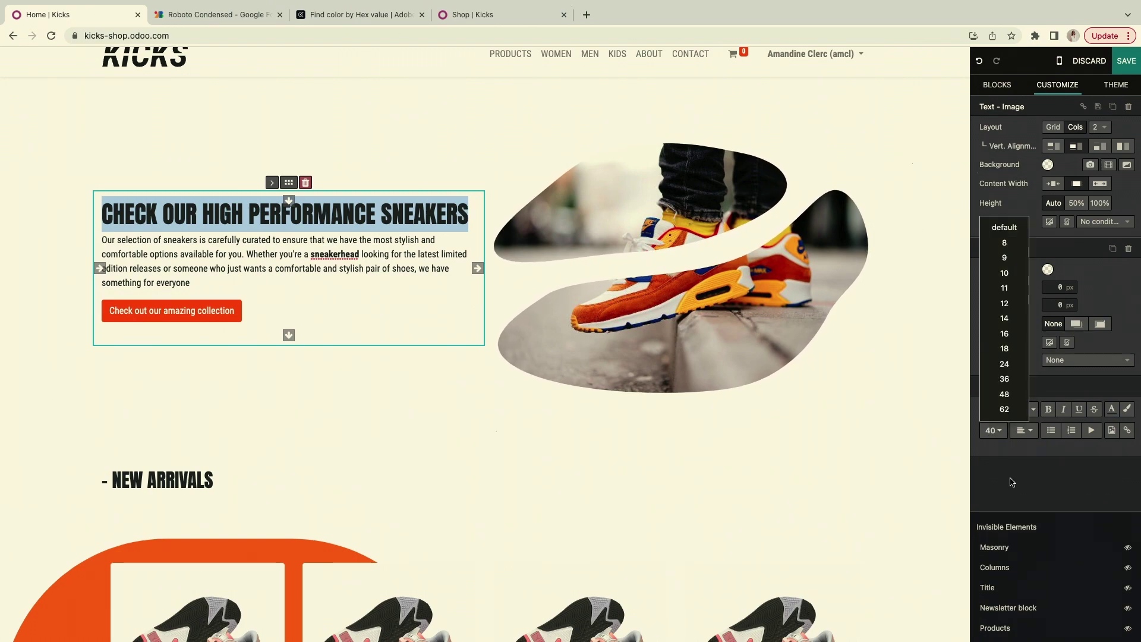
{"action": "left_click", "coordinate": [1005, 410]}
Color the word "SNEAKERS" in the main heading with the theme's red.
{"action": "double_click", "coordinate": [365, 246]}
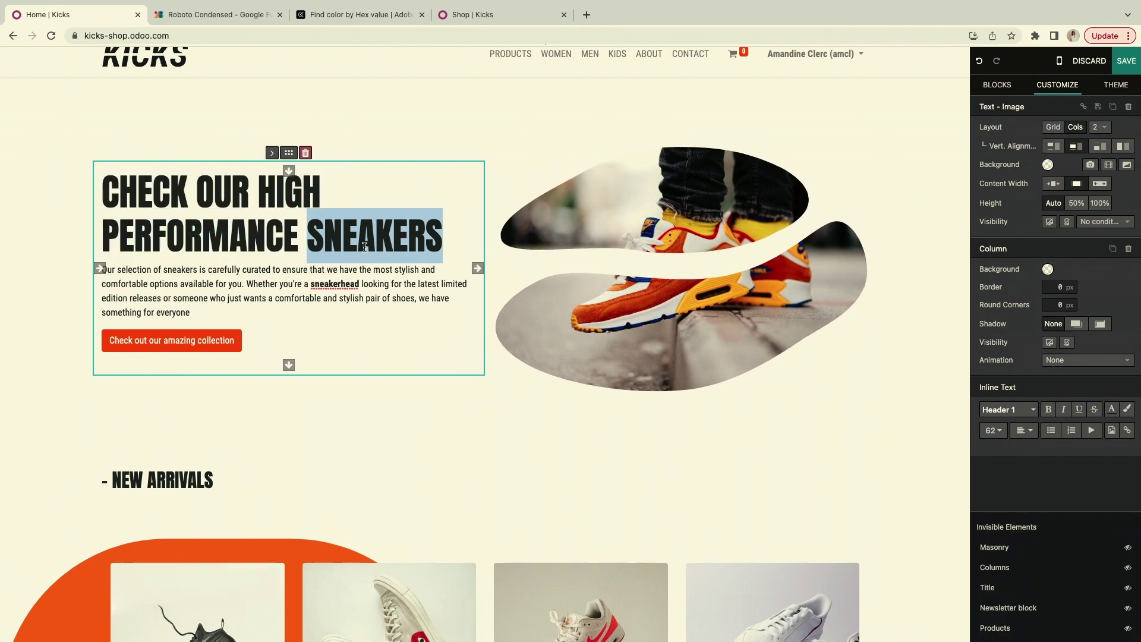
{"action": "left_click", "coordinate": [1110, 410]}
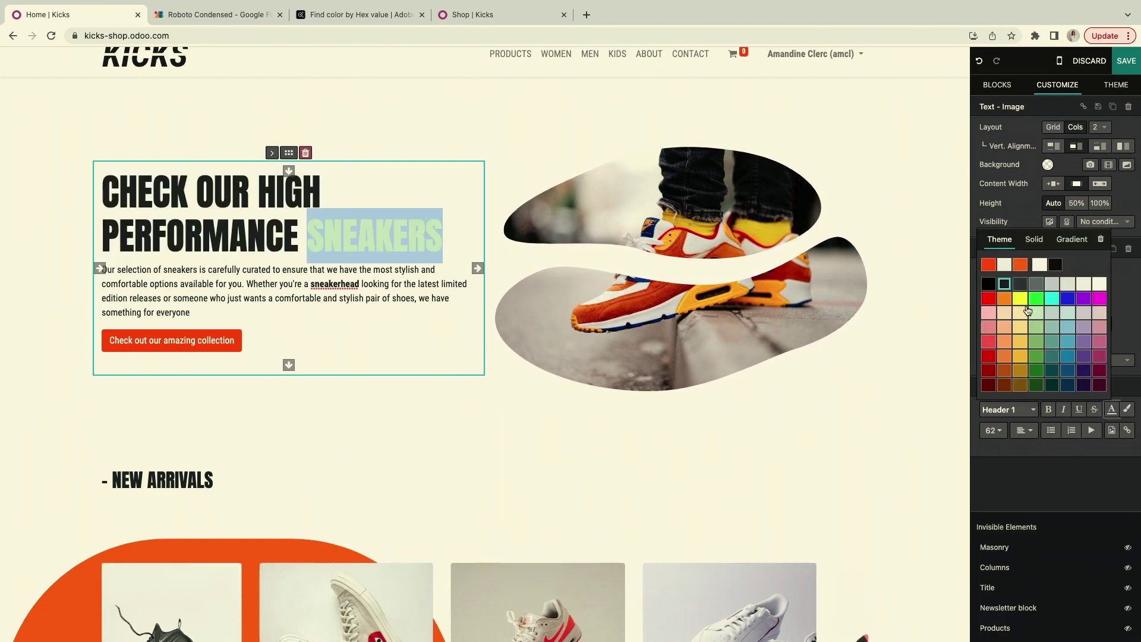
{"action": "left_click", "coordinate": [999, 262]}
Insert a blank line above and below the paragraph between the main heading and the "Check out our amazing collection" button.
{"action": "left_click", "coordinate": [417, 362]}
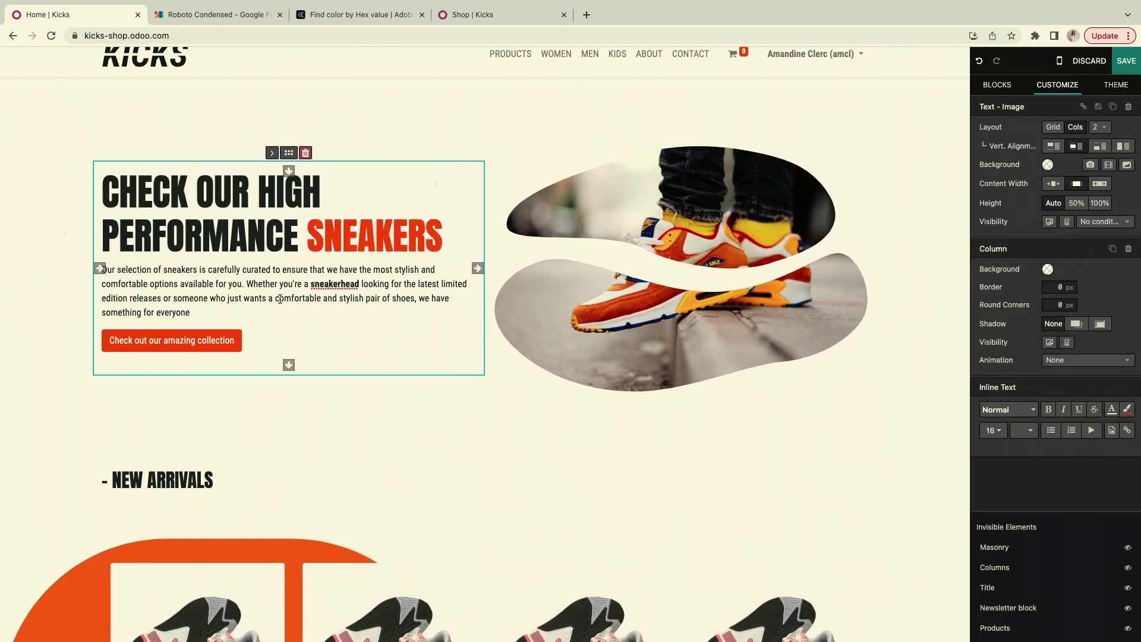
{"action": "key", "text": "Return"}
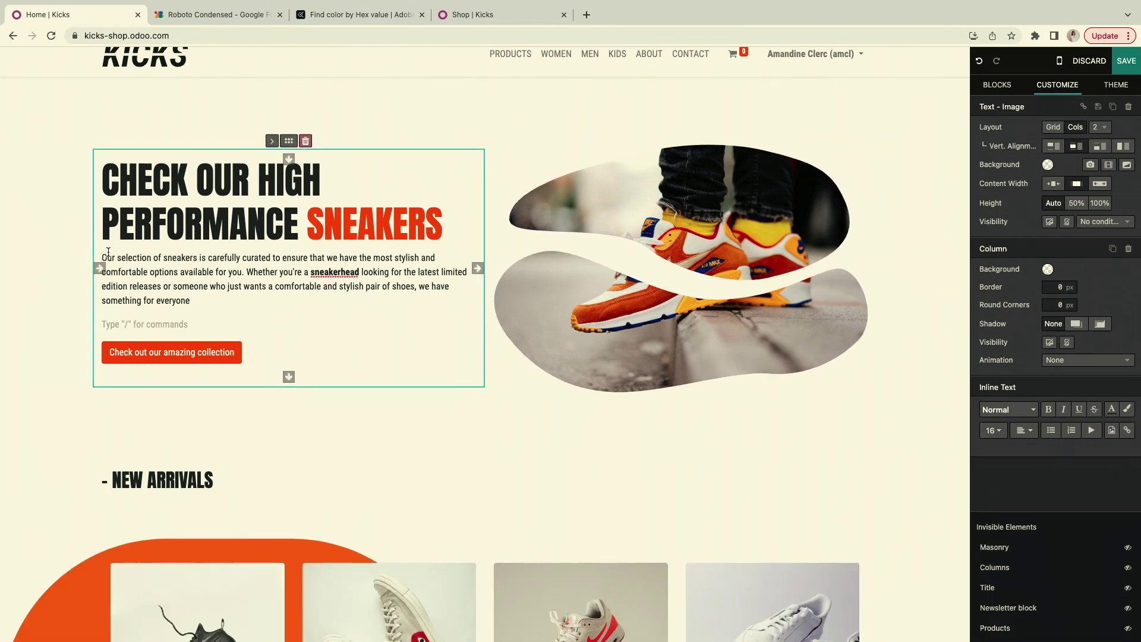
{"action": "left_click", "coordinate": [100, 258]}
{"action": "key", "text": "Return"}
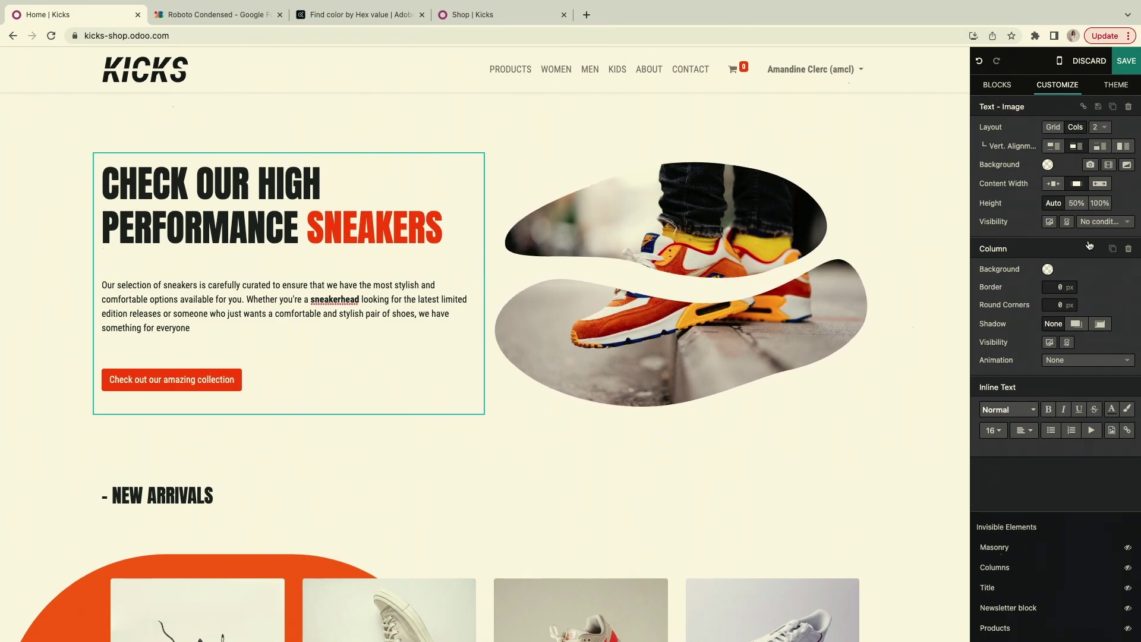
Save the homepage changes, review the page down to the footer, and reopen it for editing at the New Arrivals title.
{"action": "key", "text": "ctrl+s"}
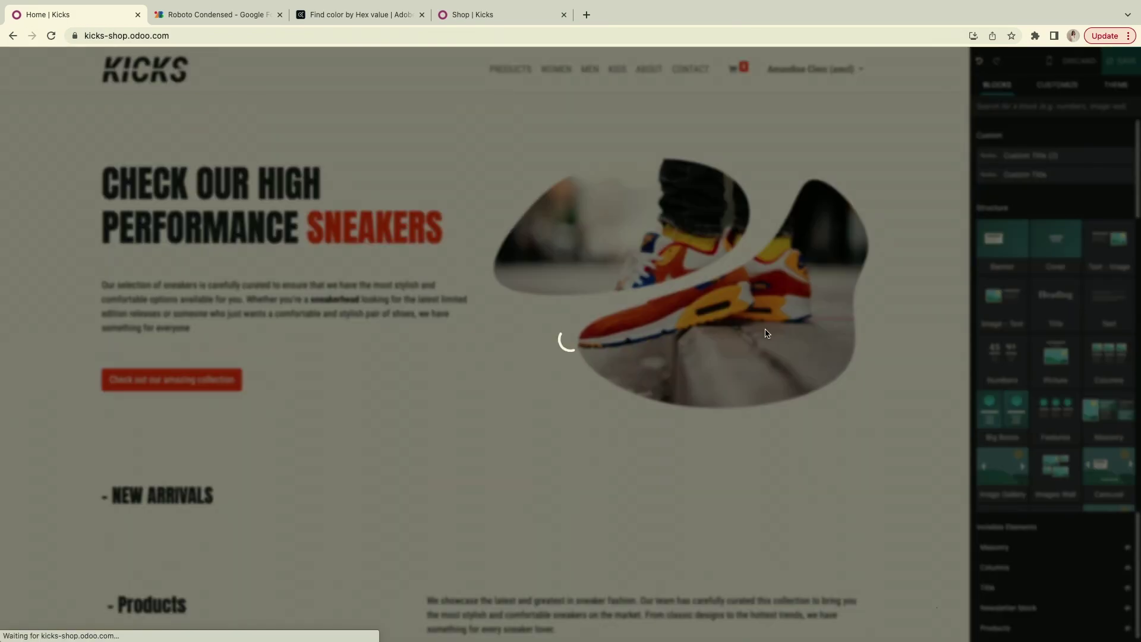
{"action": "scroll", "coordinate": [670, 395], "scroll_direction": "down", "scroll_amount": 15}
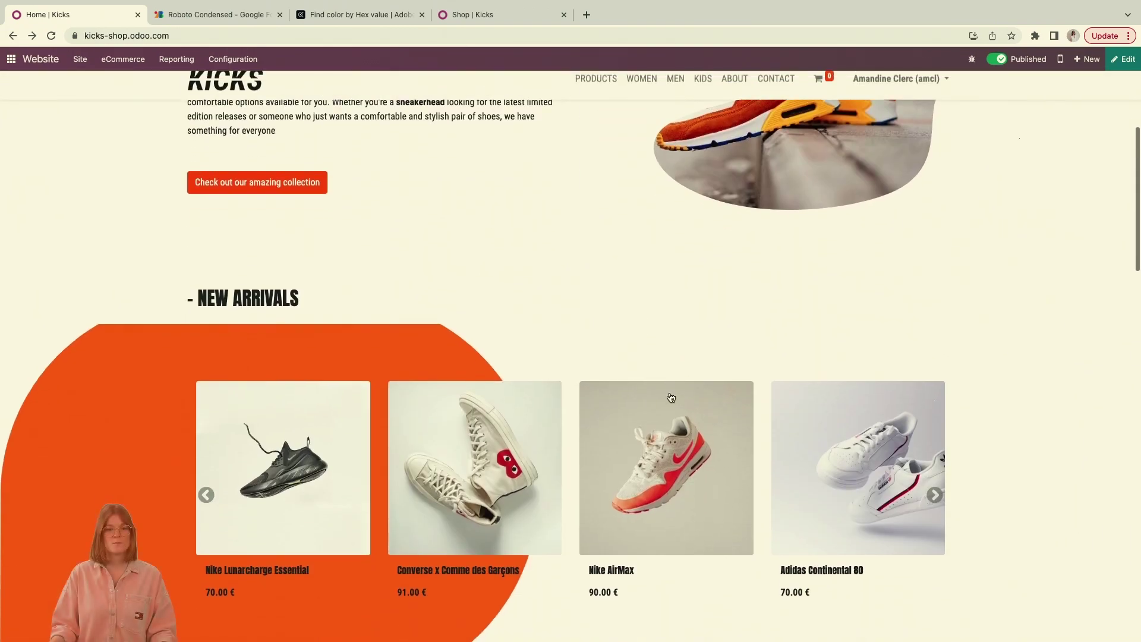
{"action": "scroll", "coordinate": [669, 396], "scroll_direction": "down", "scroll_amount": 5}
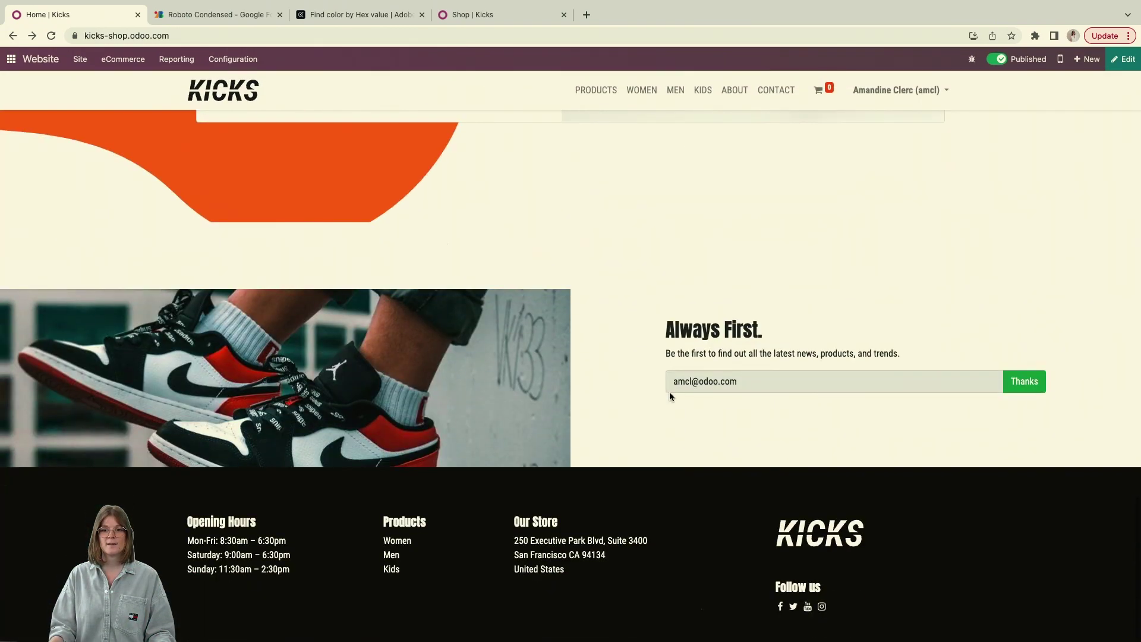
{"action": "scroll", "coordinate": [670, 396], "scroll_direction": "up", "scroll_amount": 20}
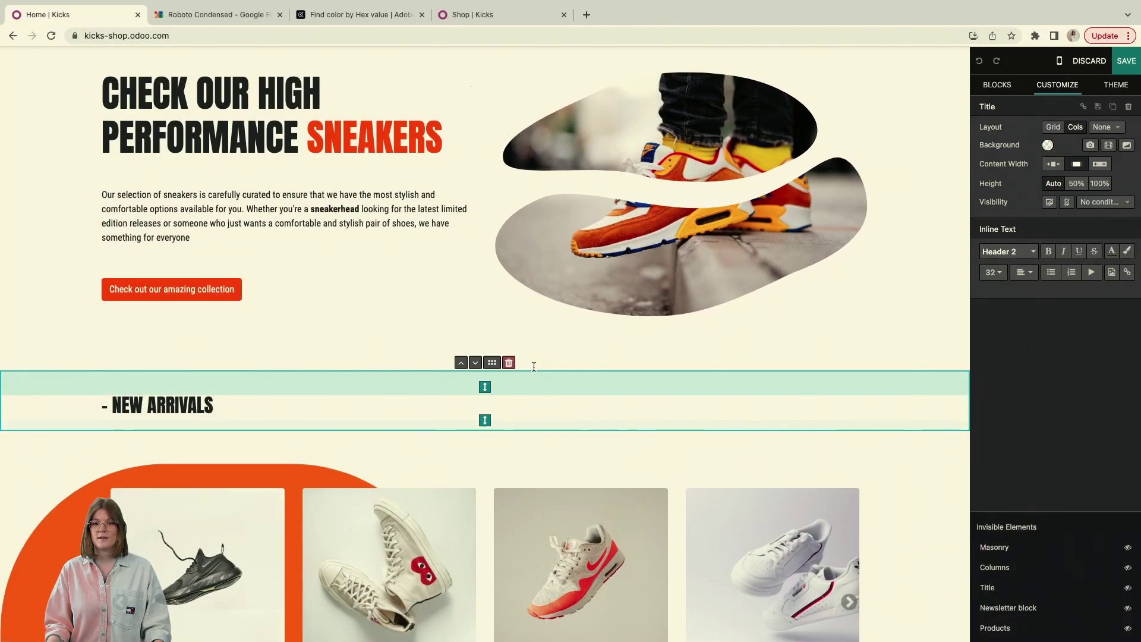
Switch the "- NEW ARRIVALS" title block to the Grid layout, give its column an On Scroll animation, and preview the effect.
{"action": "left_click", "coordinate": [1053, 127]}
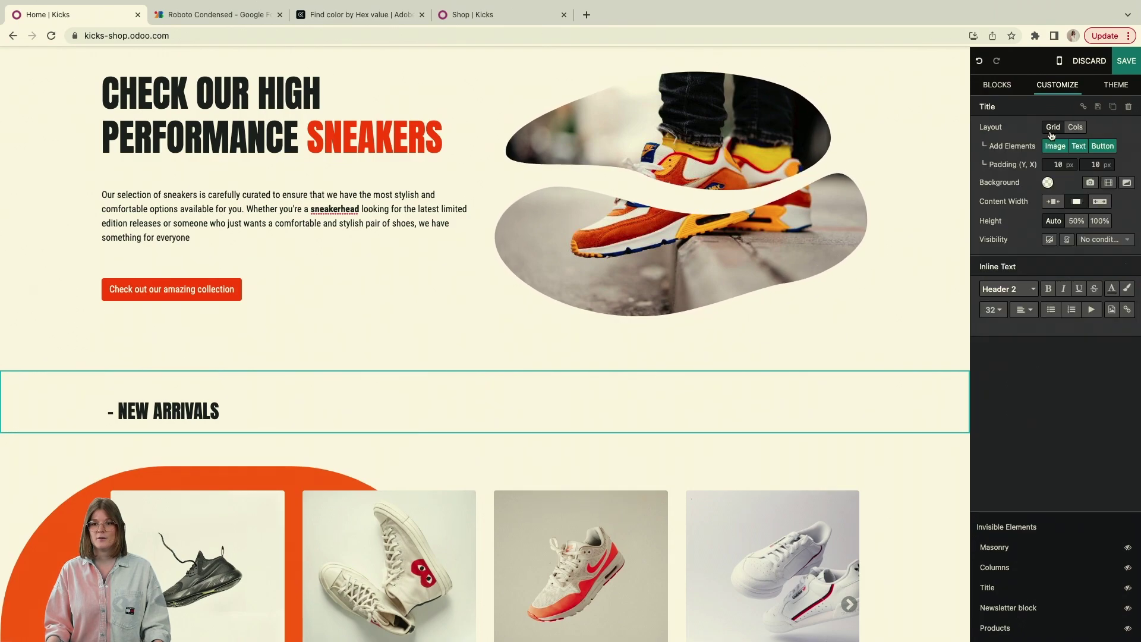
{"action": "left_click", "coordinate": [186, 410]}
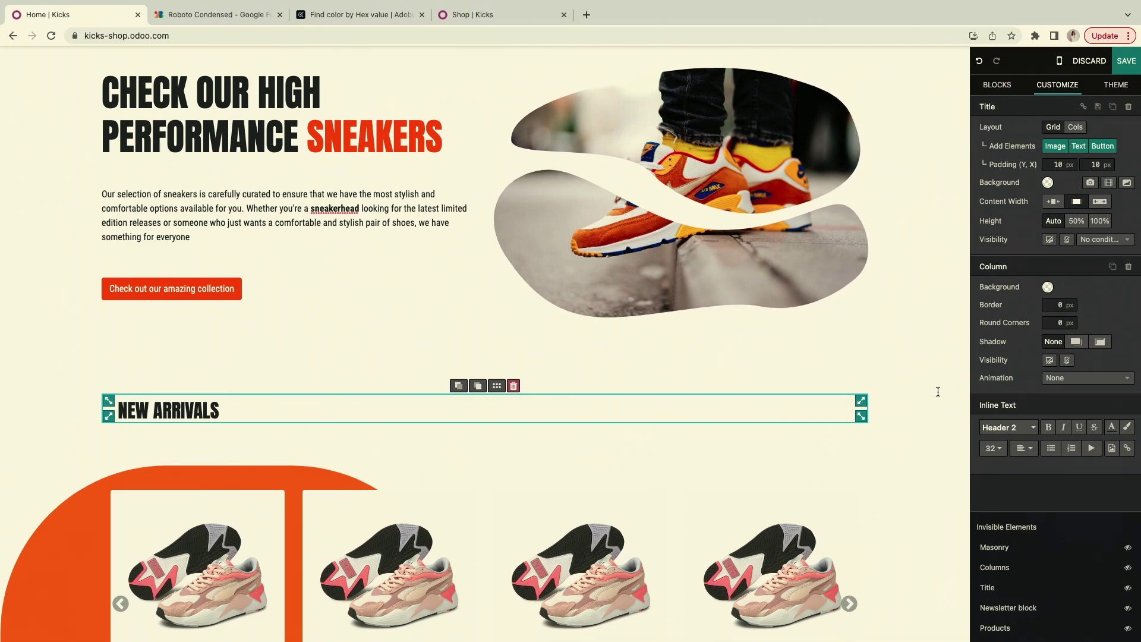
{"action": "left_click", "coordinate": [1068, 379]}
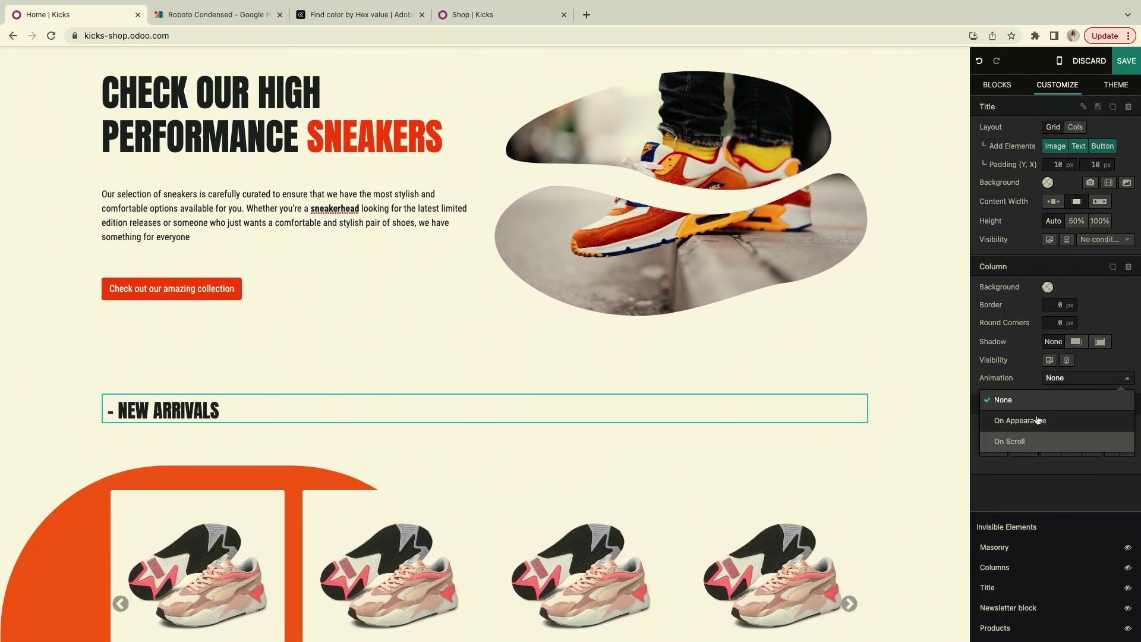
{"action": "left_click", "coordinate": [1027, 441]}
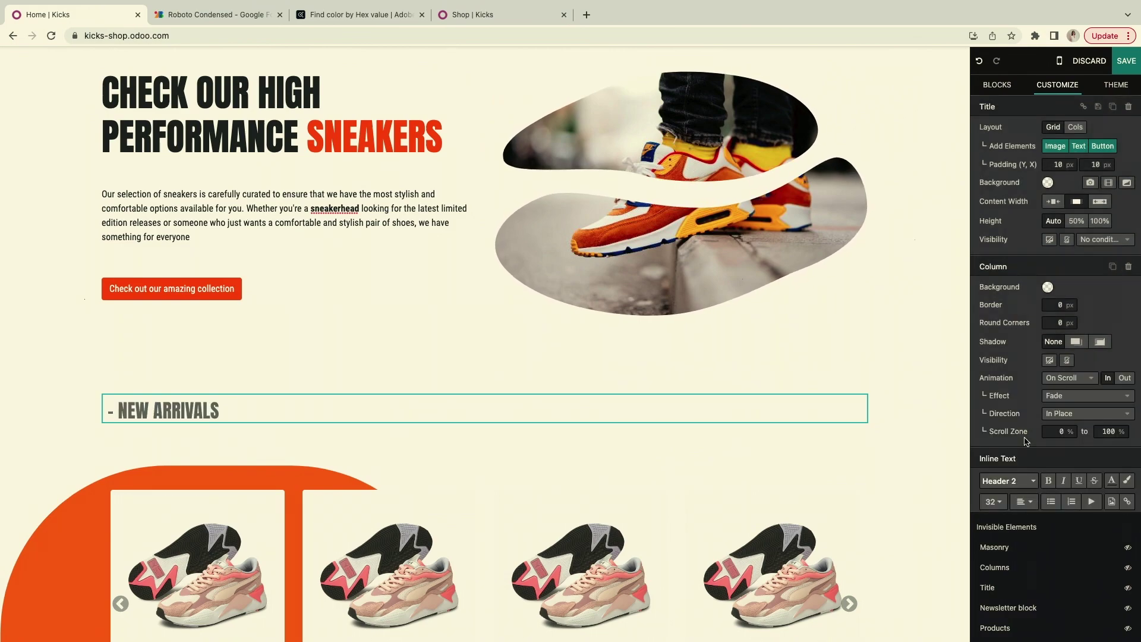
{"action": "scroll", "coordinate": [726, 408], "scroll_direction": "down", "scroll_amount": 1}
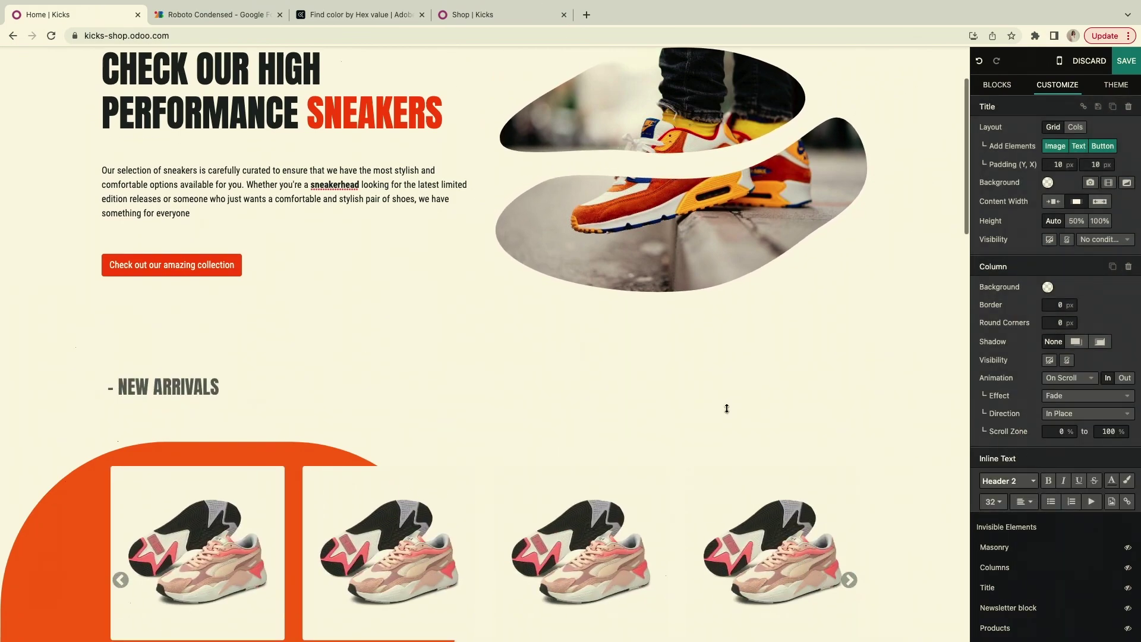
{"action": "scroll", "coordinate": [726, 408], "scroll_direction": "up", "scroll_amount": 2}
{"action": "scroll", "coordinate": [727, 408], "scroll_direction": "down", "scroll_amount": 4}
{"action": "scroll", "coordinate": [727, 408], "scroll_direction": "up", "scroll_amount": 4}
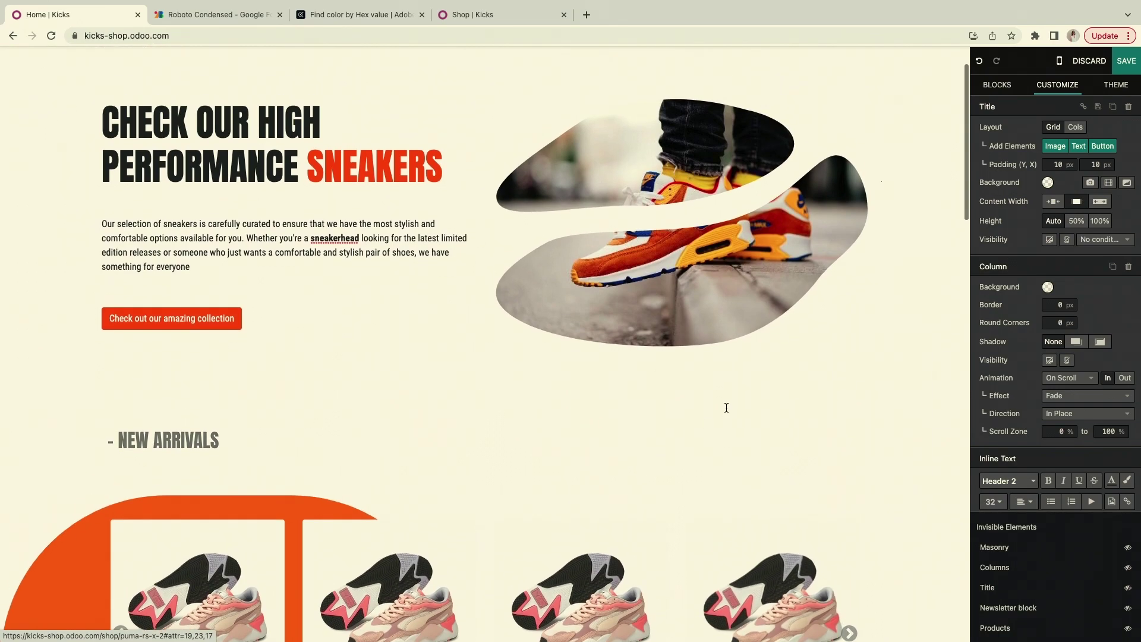
Set the "- NEW ARRIVALS" title's scroll animation to a Slide effect From Left with an intensity of 15.
{"action": "scroll", "coordinate": [726, 408], "scroll_direction": "down", "scroll_amount": 2}
{"action": "scroll", "coordinate": [726, 407], "scroll_direction": "down", "scroll_amount": 1}
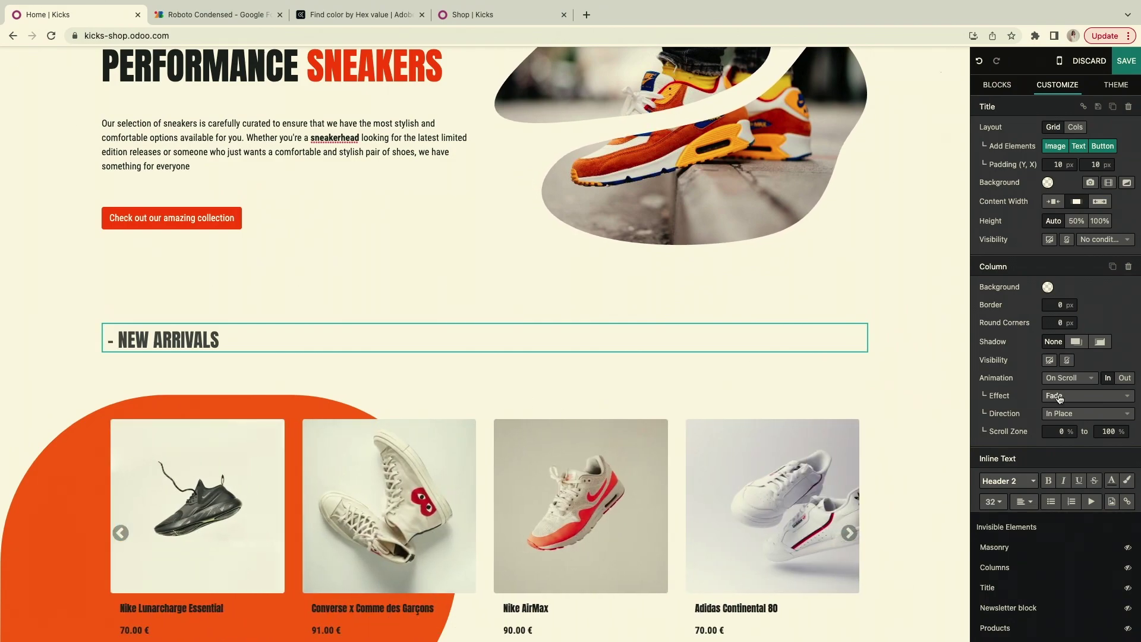
{"action": "left_click", "coordinate": [1062, 397]}
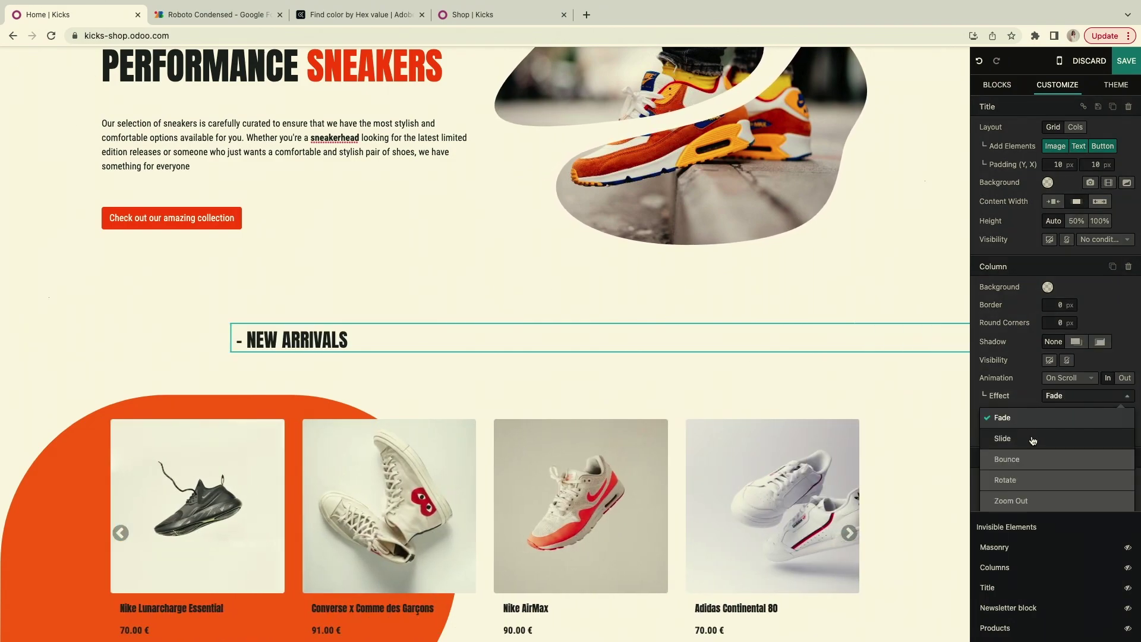
{"action": "left_click", "coordinate": [1033, 440]}
{"action": "left_click", "coordinate": [1066, 415]}
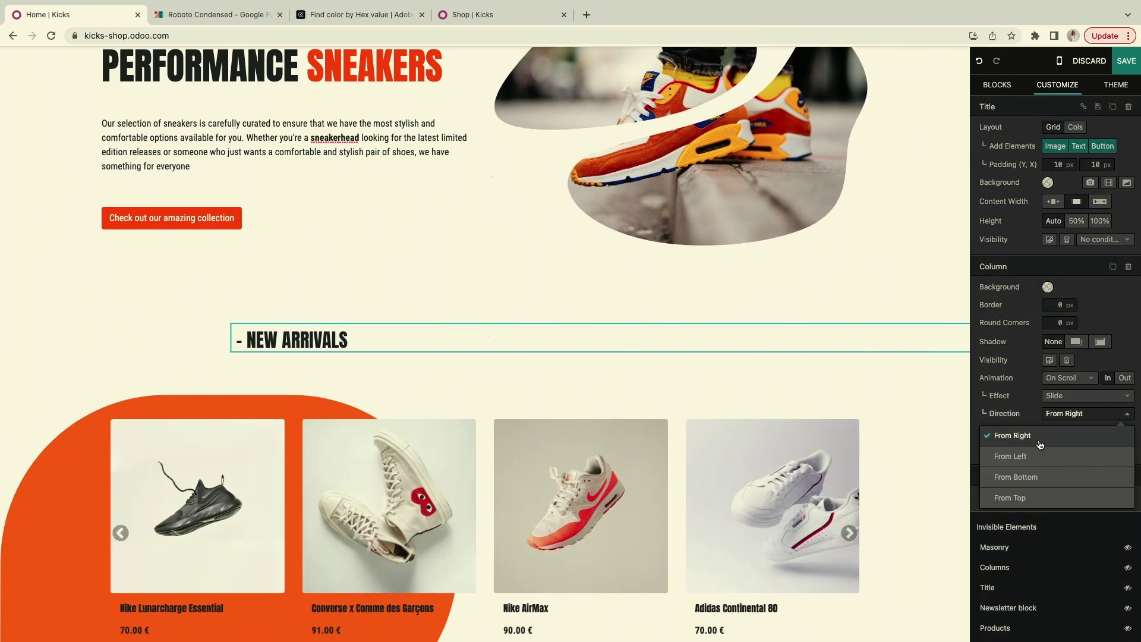
{"action": "left_click", "coordinate": [1011, 456]}
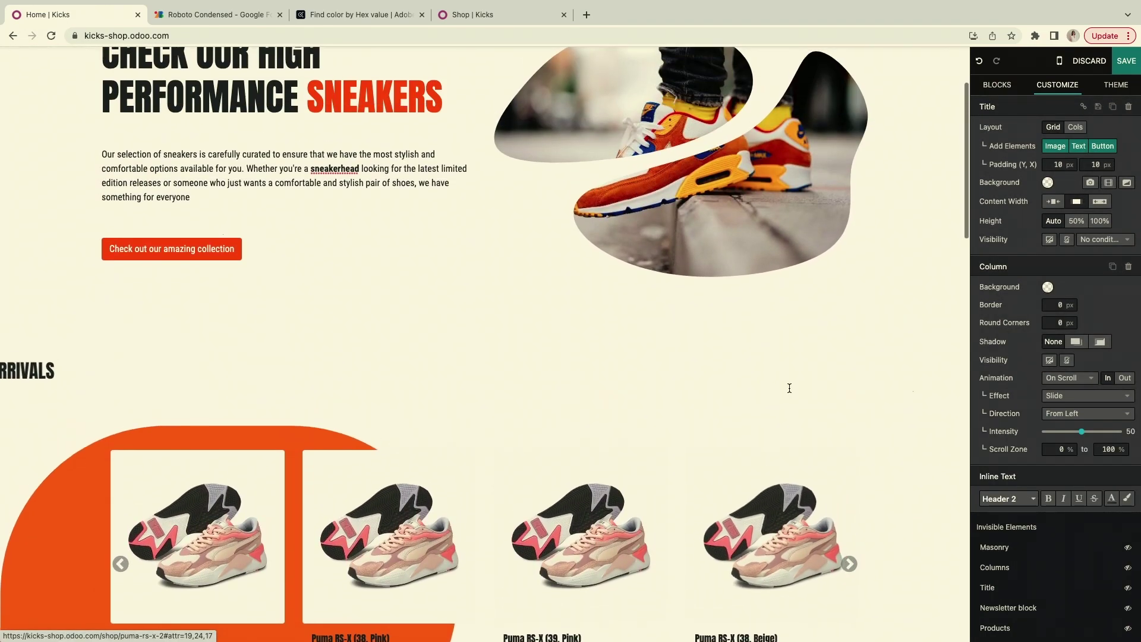
{"action": "scroll", "coordinate": [789, 389], "scroll_direction": "up", "scroll_amount": 2}
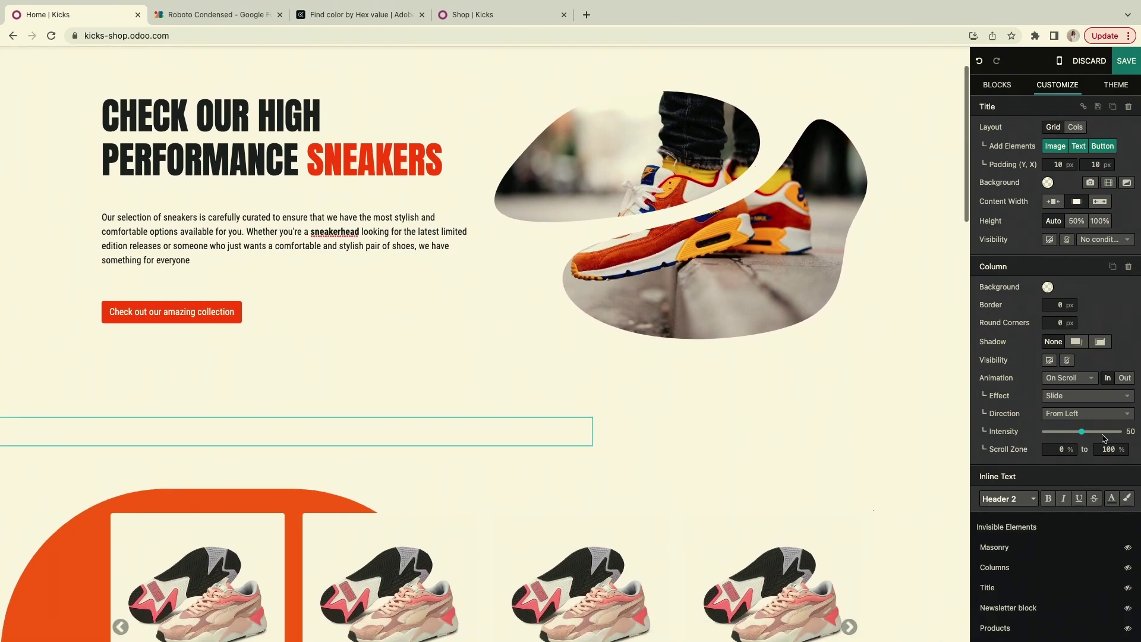
{"action": "left_click_drag", "start_coordinate": [1064, 436], "coordinate": [1053, 435]}
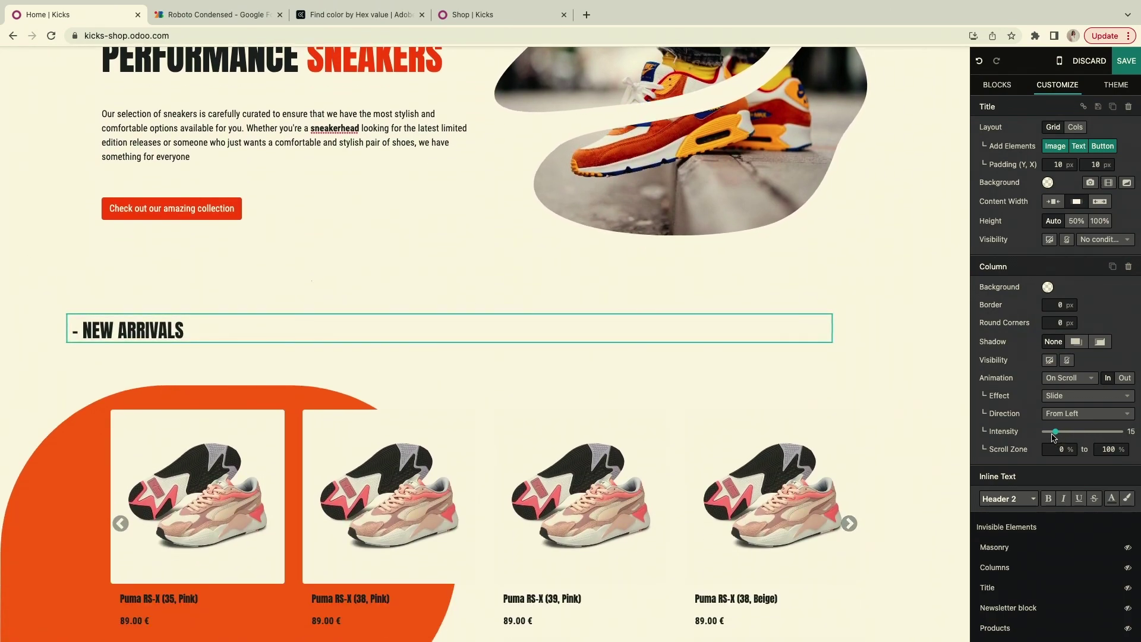
Narrow the "- Products" title column so that it ends just before the description paragraph beside it.
{"action": "scroll", "coordinate": [838, 448], "scroll_direction": "down", "scroll_amount": 6}
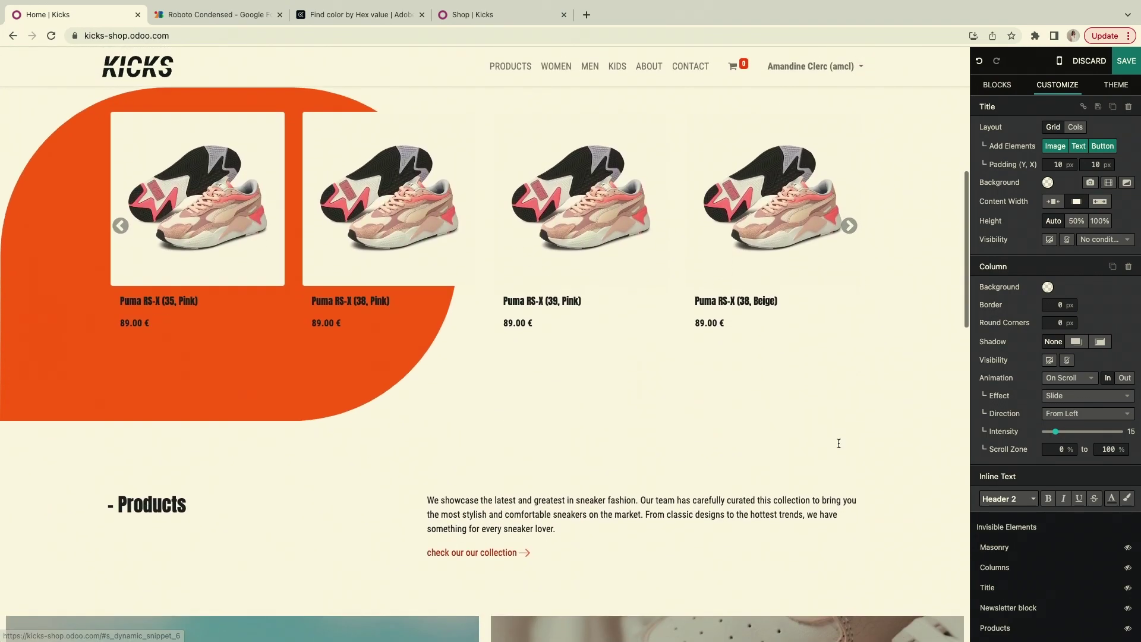
{"action": "left_click", "coordinate": [180, 473]}
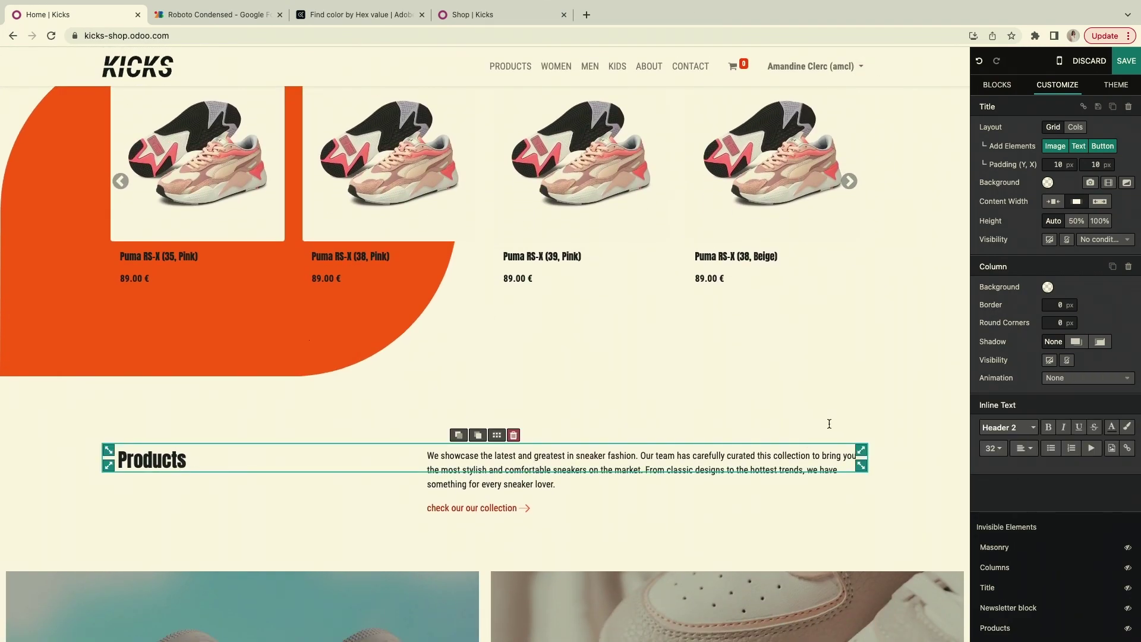
{"action": "left_click_drag", "start_coordinate": [856, 471], "coordinate": [415, 467]}
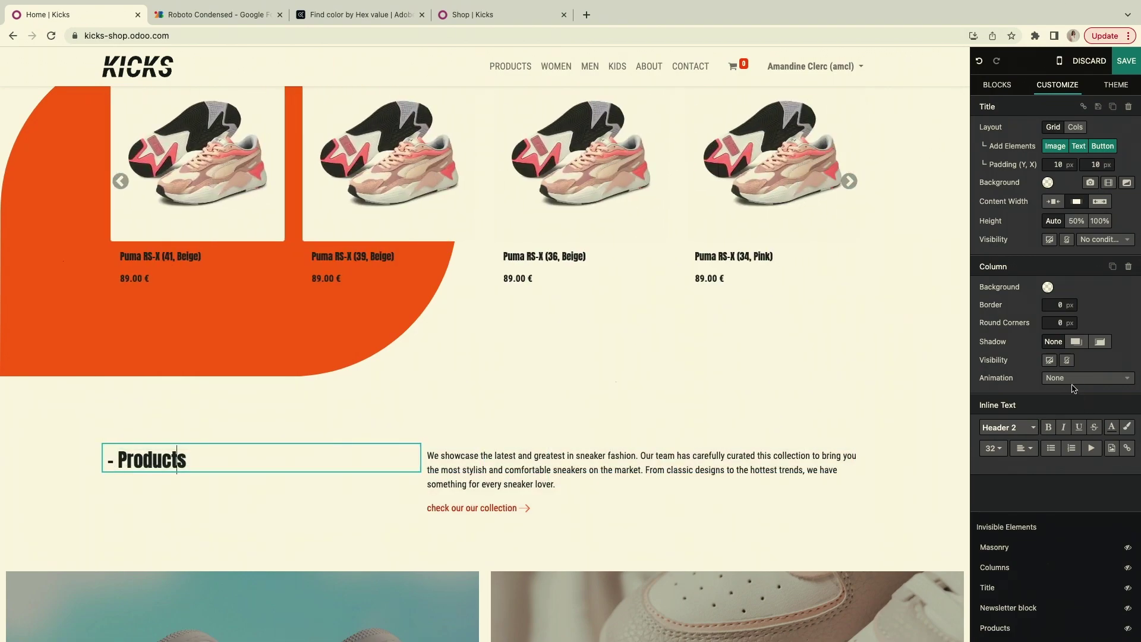
Give the "- Products" title column an On Scroll animation with a Slide effect From Left and an intensity of 17.
{"action": "left_click", "coordinate": [1073, 380]}
{"action": "left_click", "coordinate": [1064, 440]}
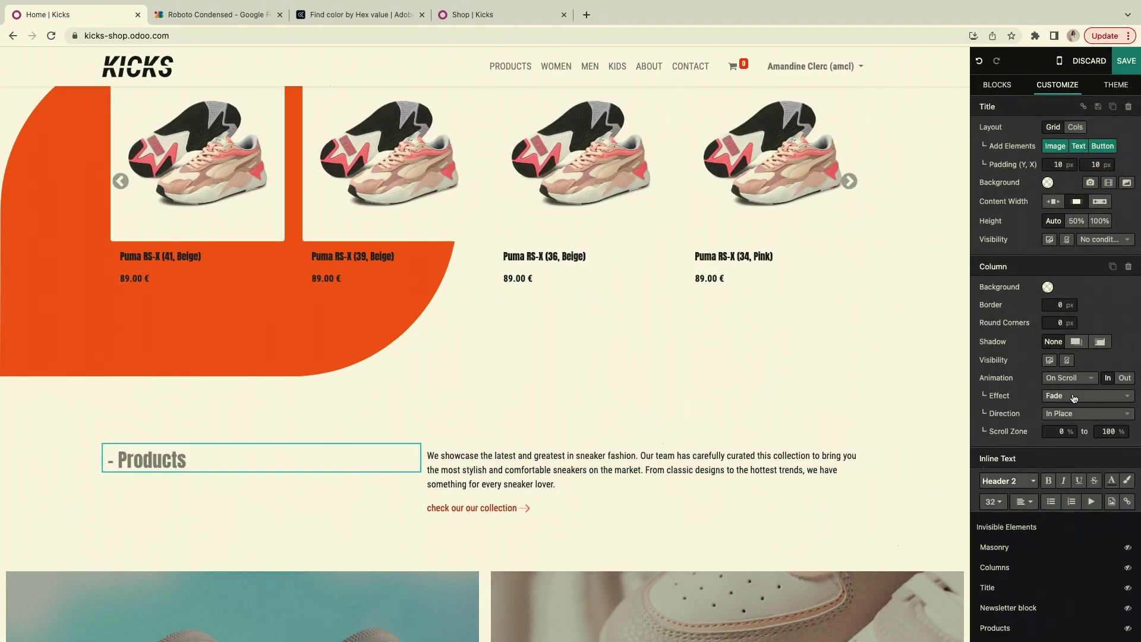
{"action": "left_click", "coordinate": [1074, 397]}
{"action": "left_click", "coordinate": [1048, 439]}
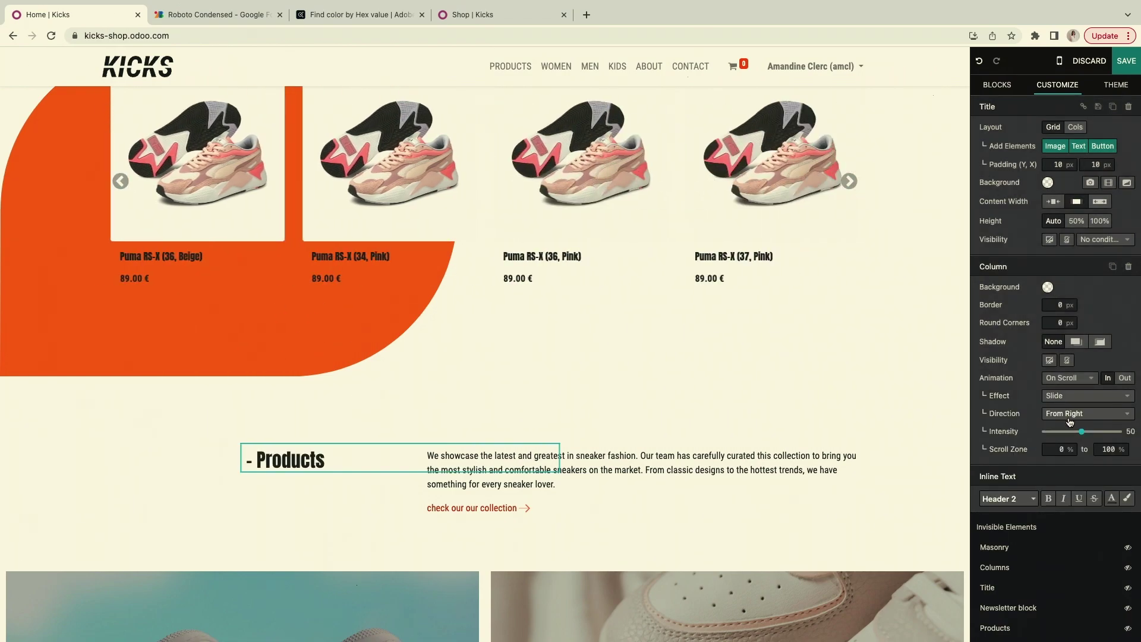
{"action": "left_click", "coordinate": [1067, 413]}
{"action": "left_click", "coordinate": [1040, 465]}
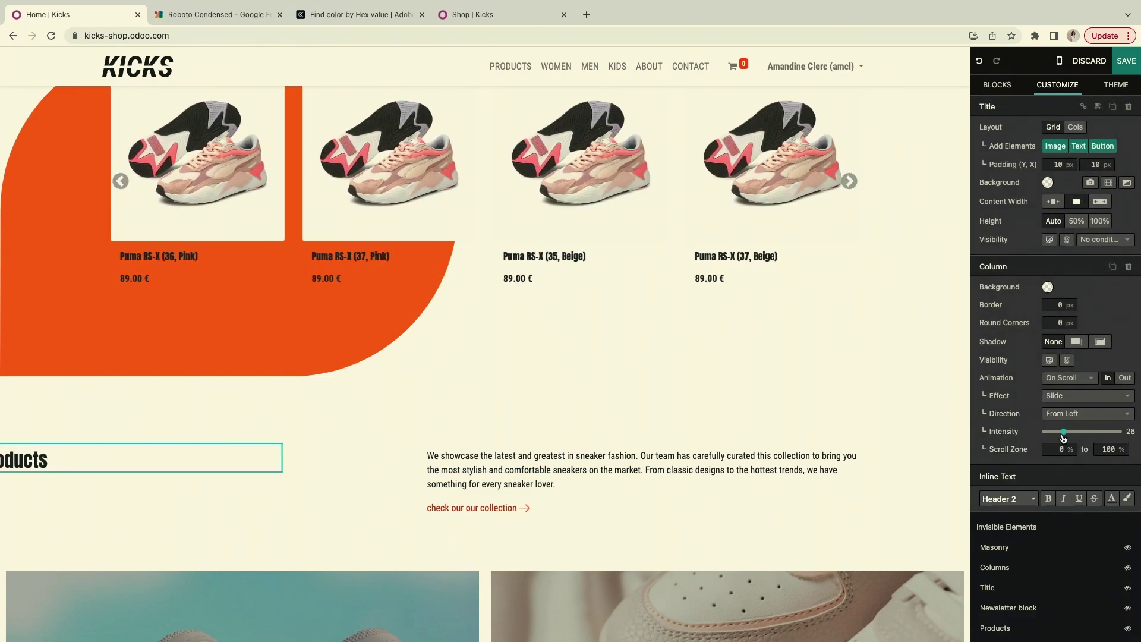
{"action": "left_click_drag", "start_coordinate": [1059, 438], "coordinate": [1058, 438]}
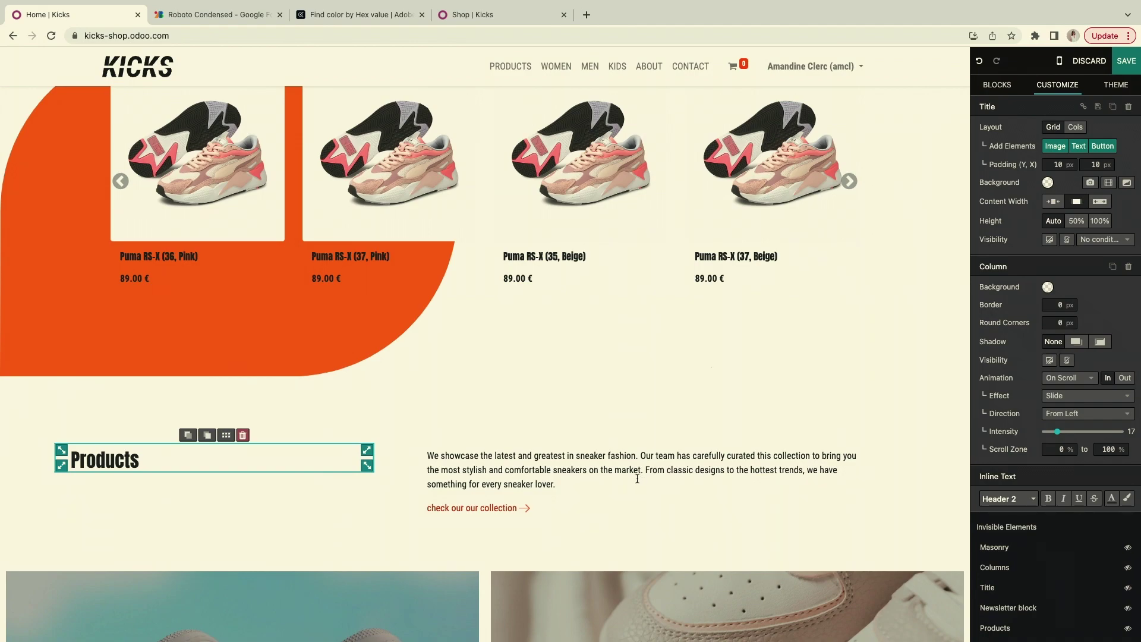
Switch the "- BEST SELLERS" title block to the Grid layout and give its column an On Scroll animation.
{"action": "scroll", "coordinate": [637, 479], "scroll_direction": "down", "scroll_amount": 12}
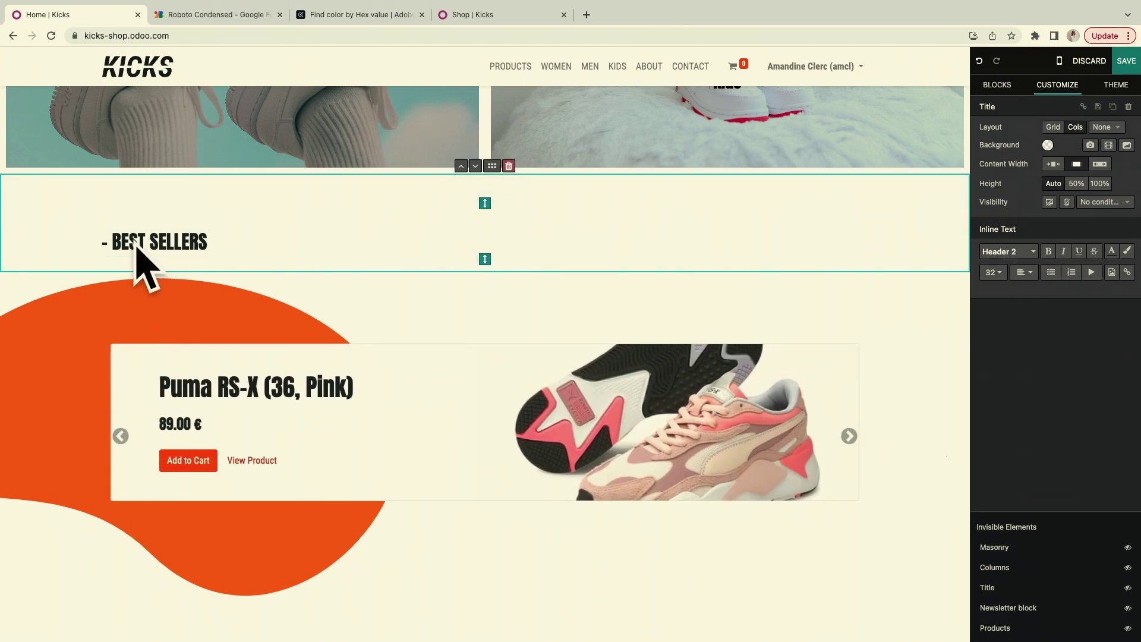
{"action": "left_click", "coordinate": [1054, 127]}
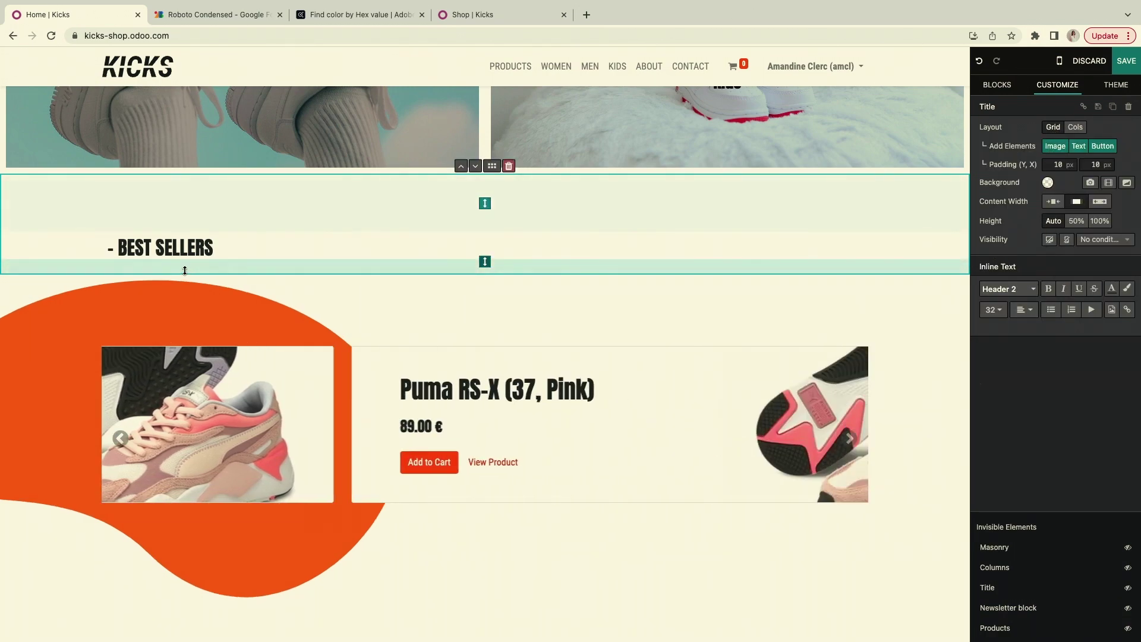
{"action": "left_click", "coordinate": [717, 255]}
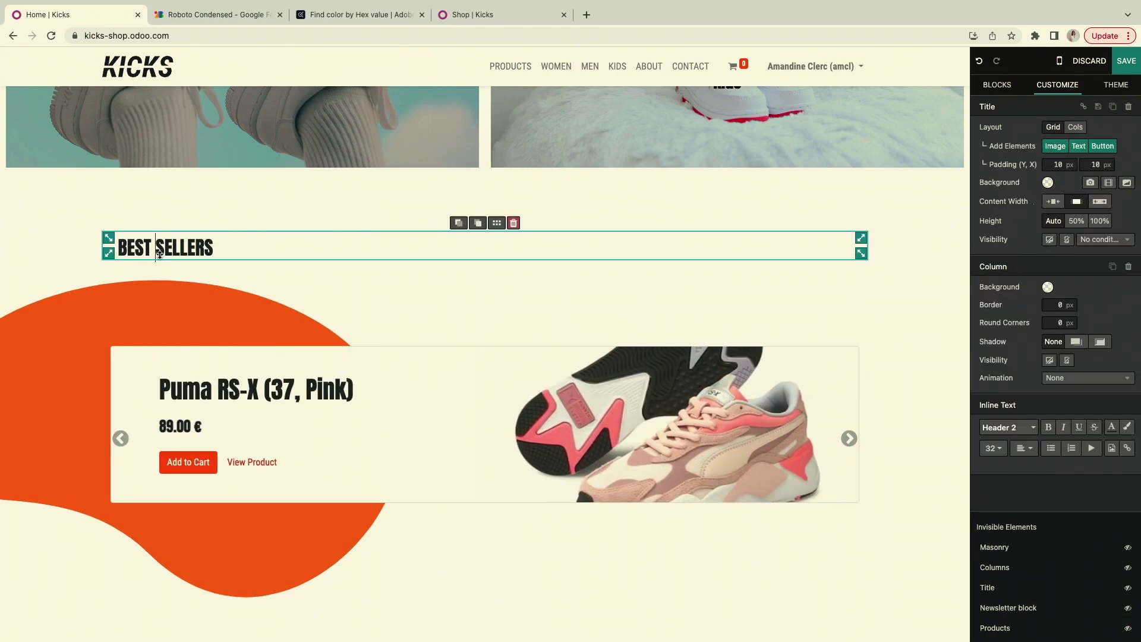
{"action": "left_click", "coordinate": [1075, 380]}
{"action": "left_click", "coordinate": [1037, 440]}
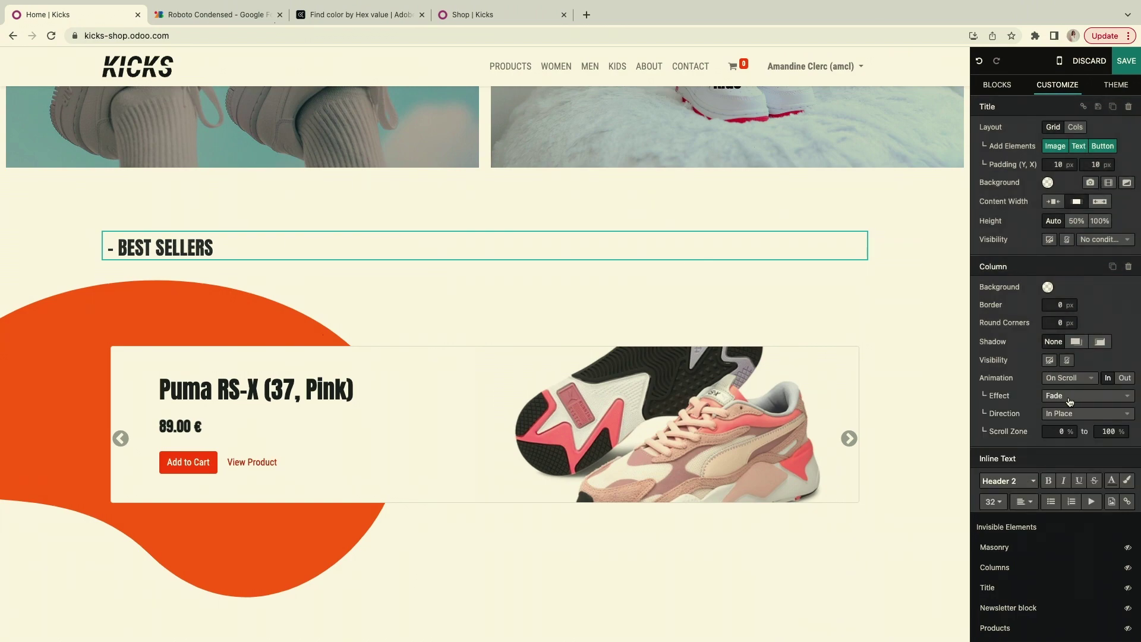
Set the "- BEST SELLERS" title's animation to a Slide effect From Left with an intensity of 23.
{"action": "left_click", "coordinate": [1068, 397]}
{"action": "left_click", "coordinate": [1036, 440]}
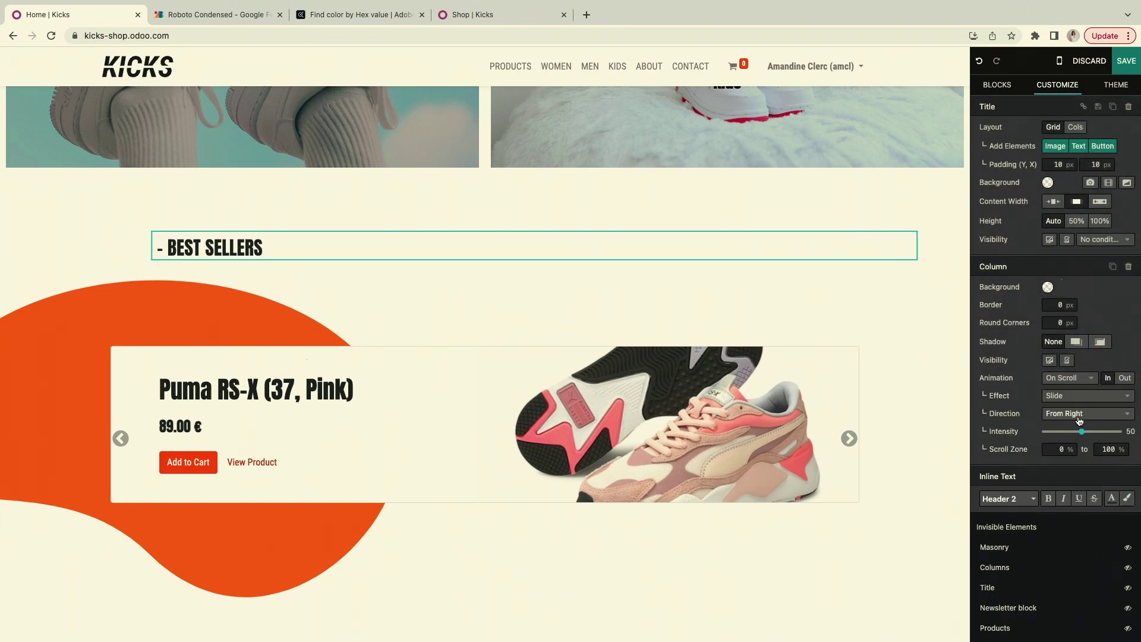
{"action": "left_click", "coordinate": [1064, 413]}
{"action": "left_click", "coordinate": [1066, 440]}
{"action": "left_click", "coordinate": [1065, 434]}
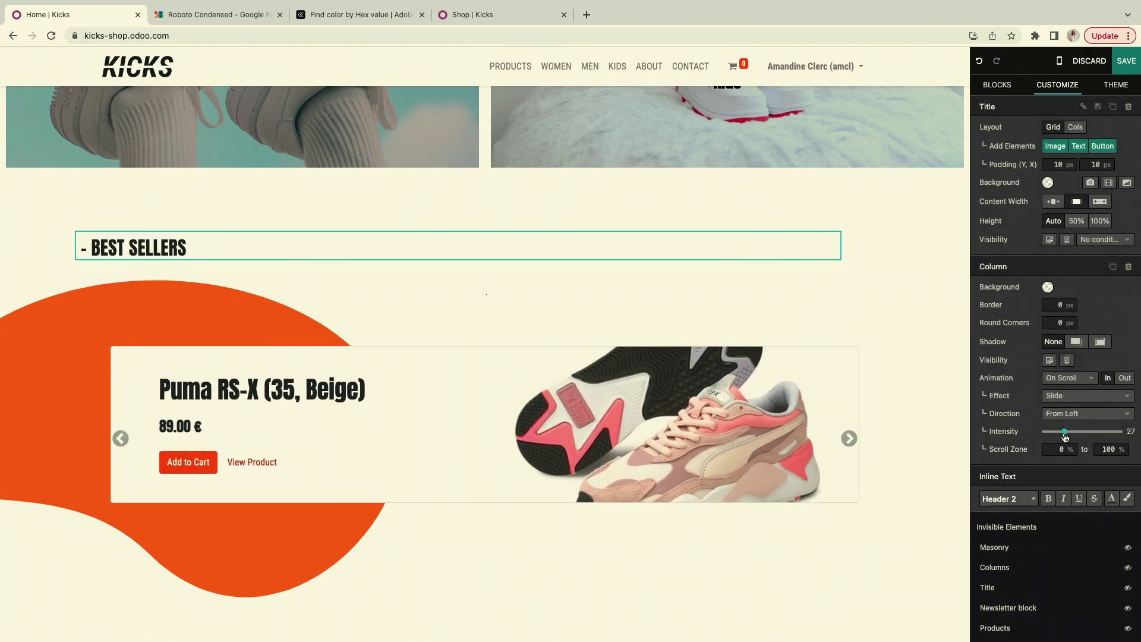
Preview how the section titles slide in between the New Arrivals products and the Best Sellers section.
{"action": "scroll", "coordinate": [706, 403], "scroll_direction": "up", "scroll_amount": 15}
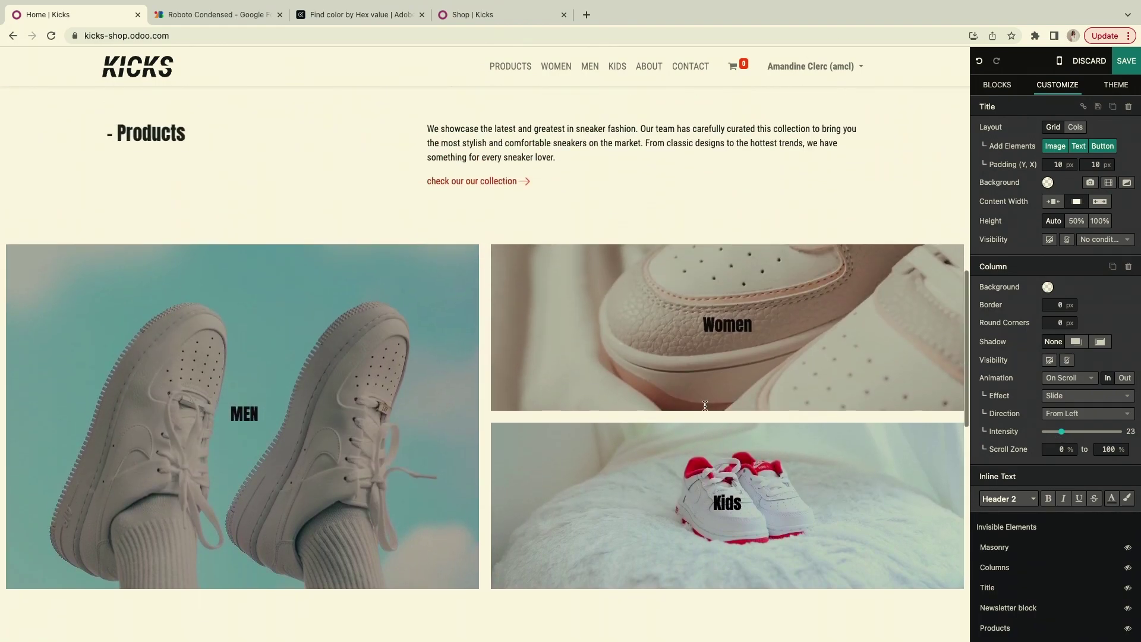
{"action": "scroll", "coordinate": [706, 406], "scroll_direction": "down", "scroll_amount": 14}
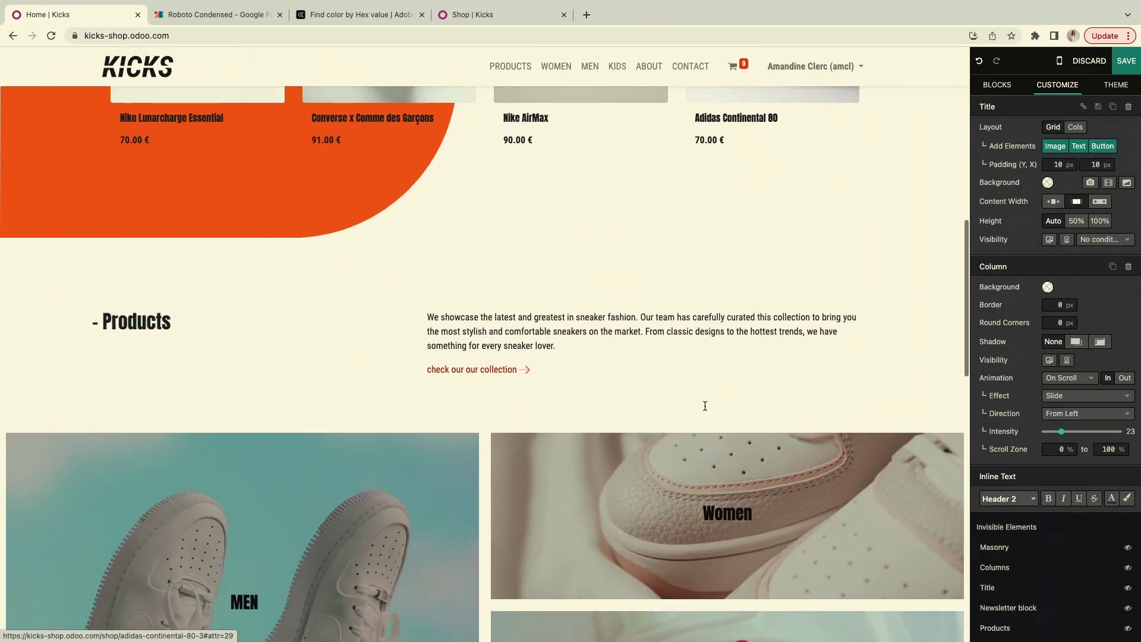
{"action": "scroll", "coordinate": [705, 406], "scroll_direction": "down", "scroll_amount": 10}
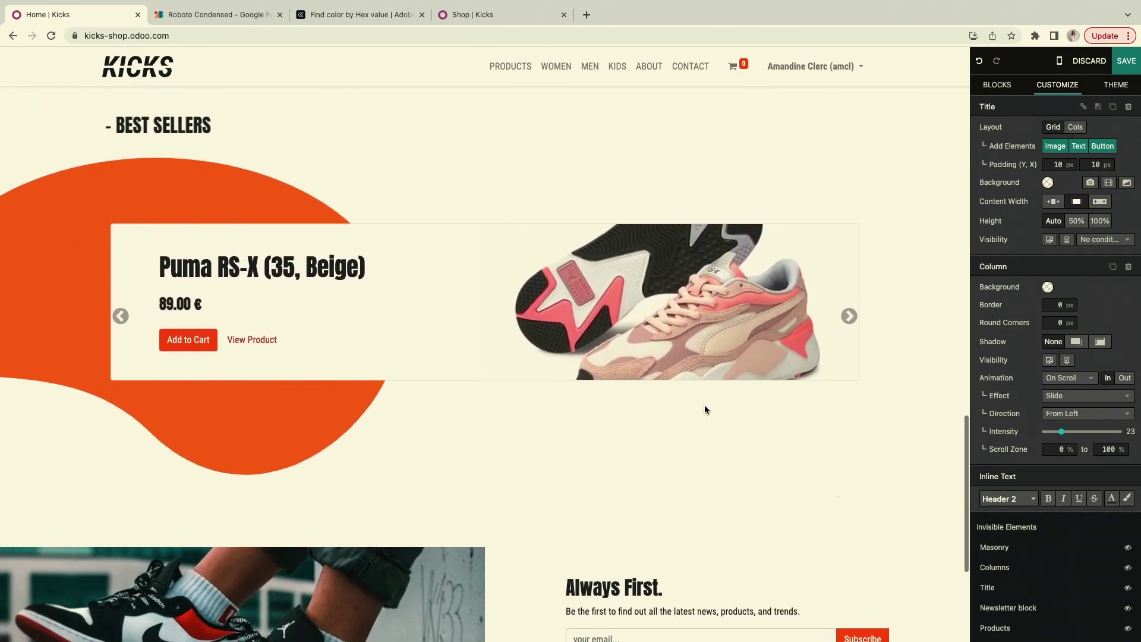
{"action": "scroll", "coordinate": [705, 406], "scroll_direction": "up", "scroll_amount": 12}
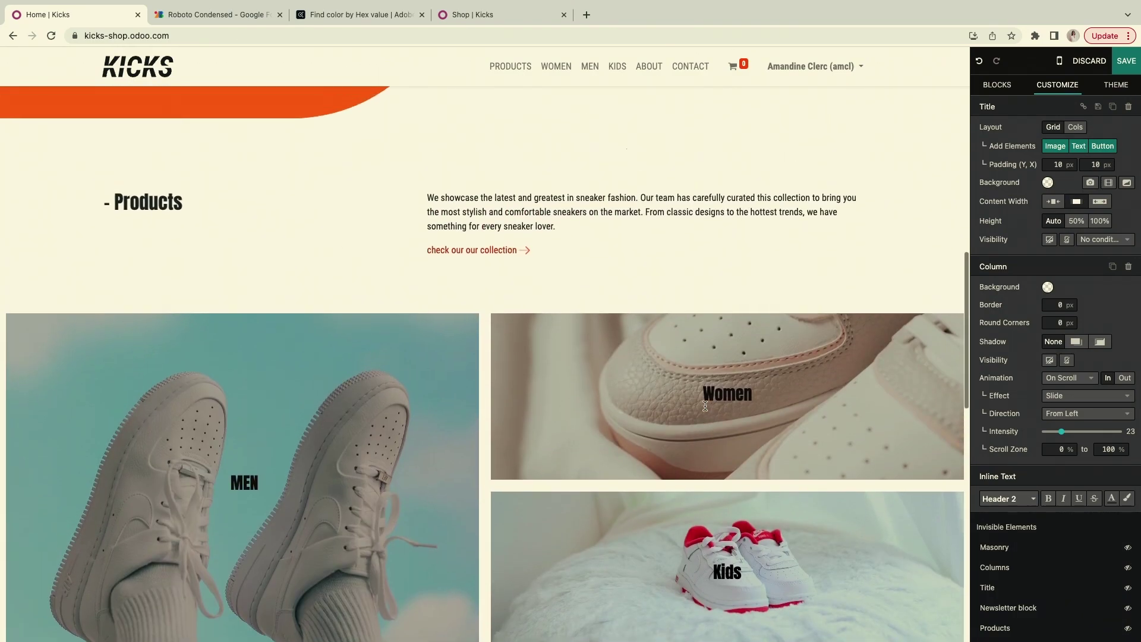
Give the MEN image block an On Scroll animation with the Fade effect In Place and preview it.
{"action": "left_click", "coordinate": [361, 361]}
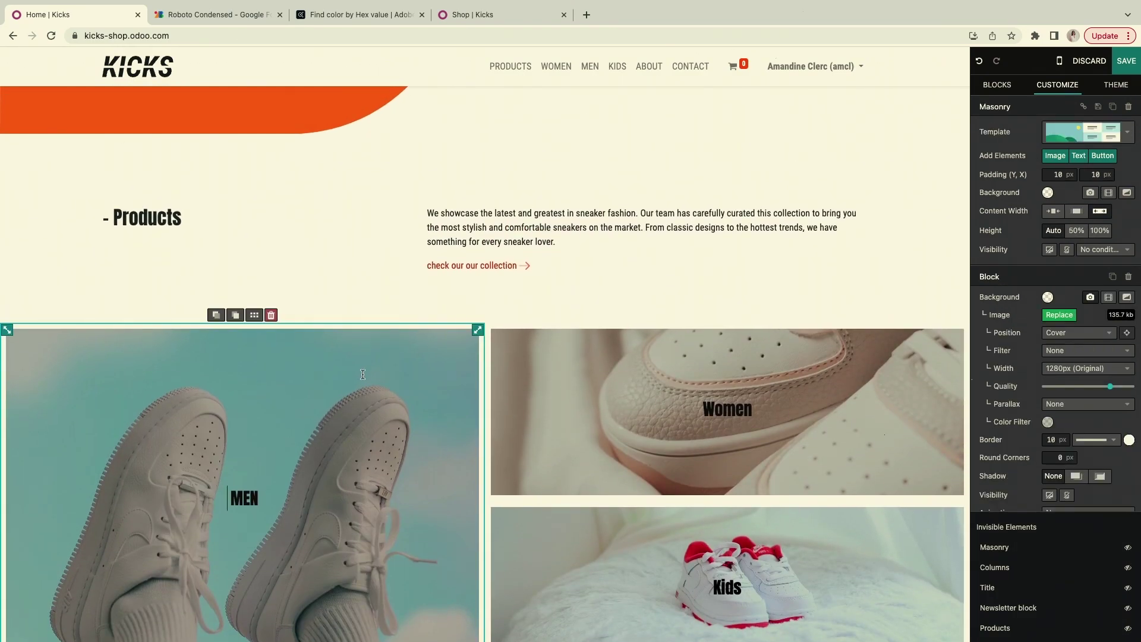
{"action": "scroll", "coordinate": [363, 374], "scroll_direction": "down", "scroll_amount": 1}
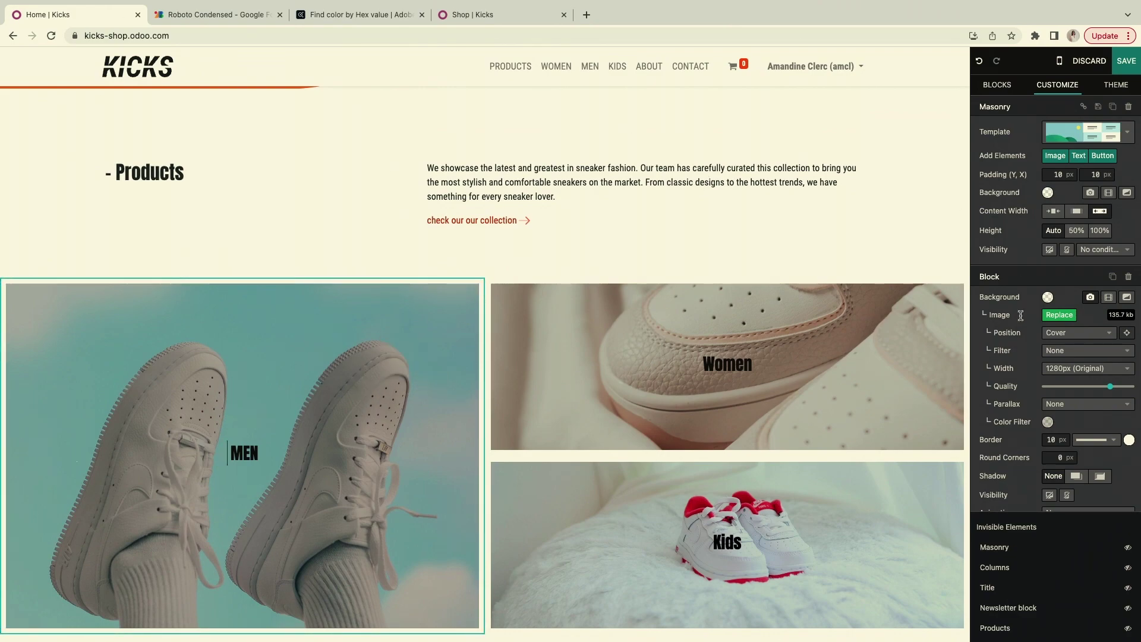
{"action": "scroll", "coordinate": [1064, 392], "scroll_direction": "down", "scroll_amount": 2}
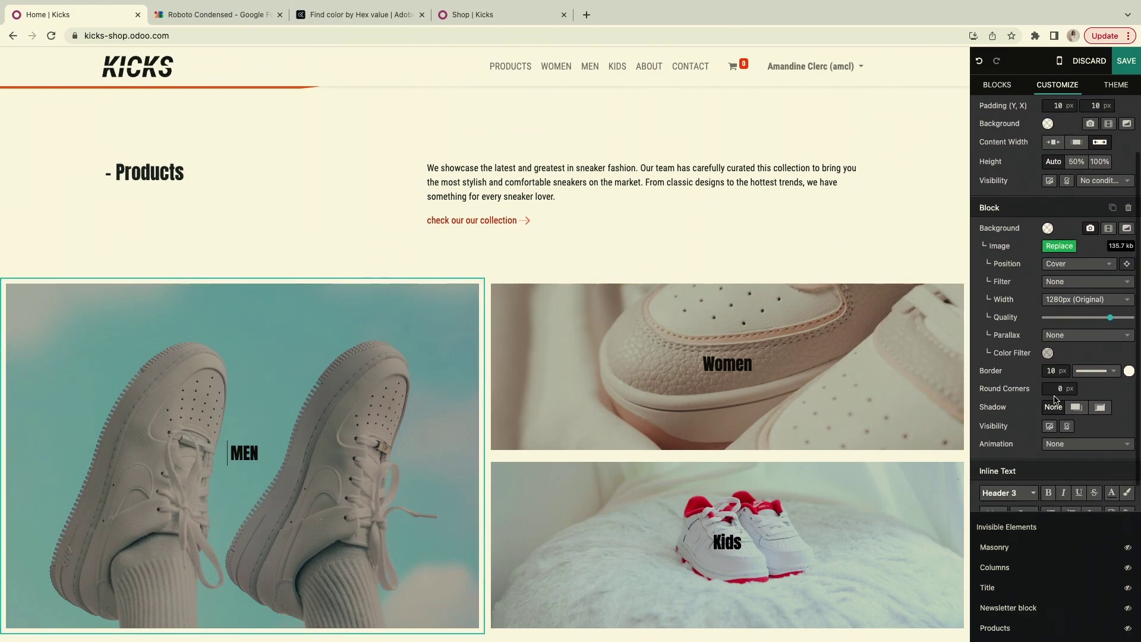
{"action": "left_click", "coordinate": [1088, 444]}
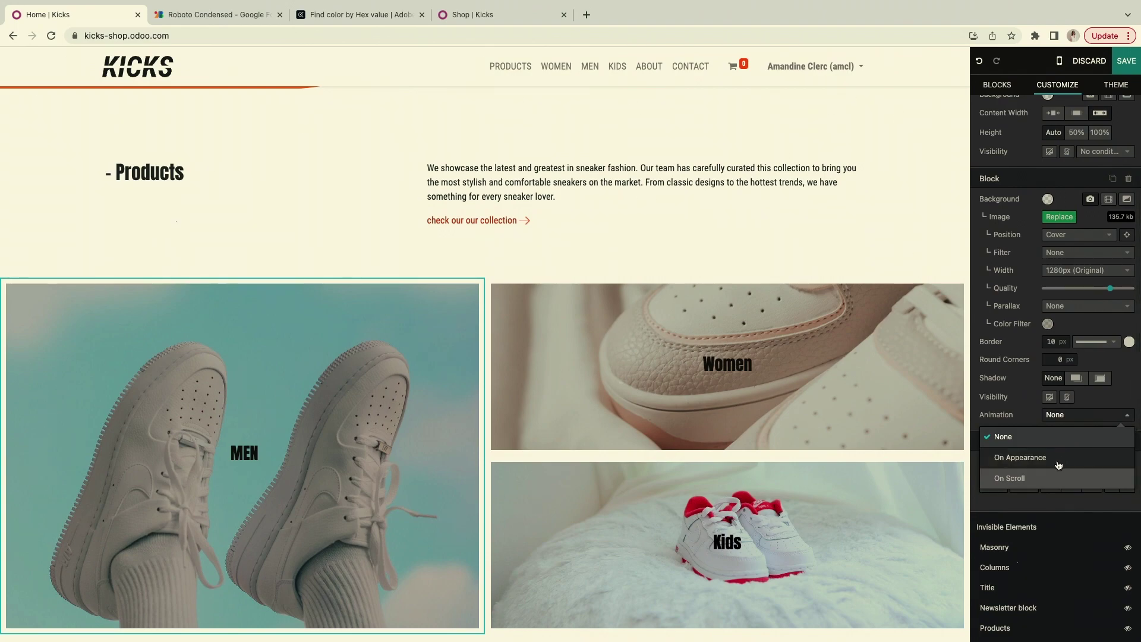
{"action": "left_click", "coordinate": [1031, 479]}
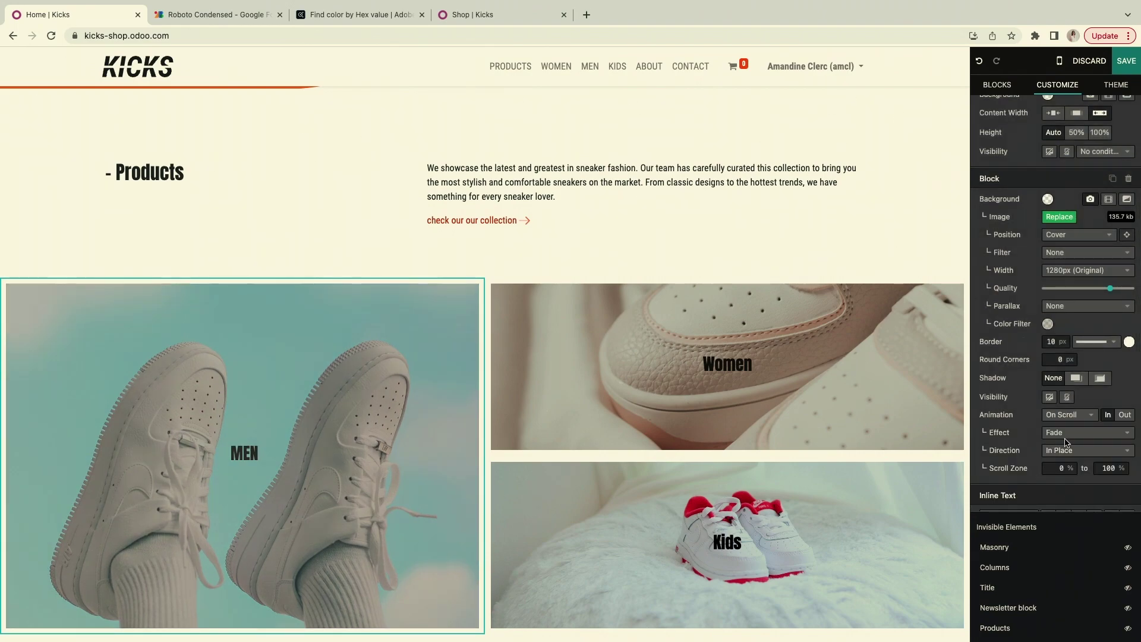
{"action": "left_click", "coordinate": [1066, 443]}
{"action": "left_click", "coordinate": [1061, 457]}
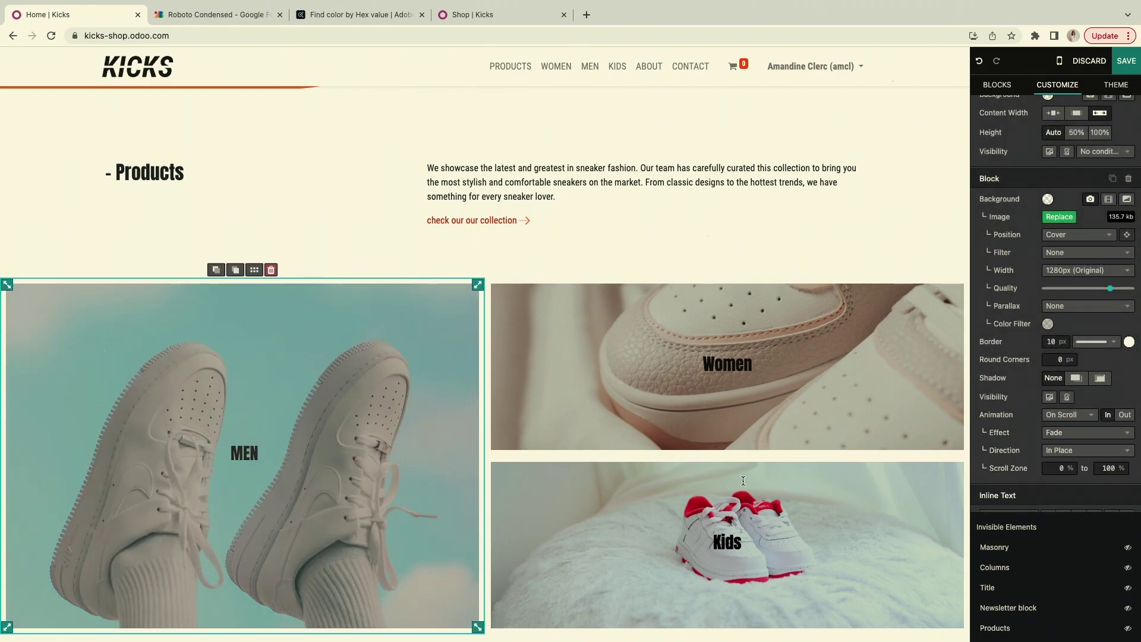
{"action": "scroll", "coordinate": [742, 476], "scroll_direction": "up", "scroll_amount": 3}
{"action": "scroll", "coordinate": [737, 461], "scroll_direction": "down", "scroll_amount": 3}
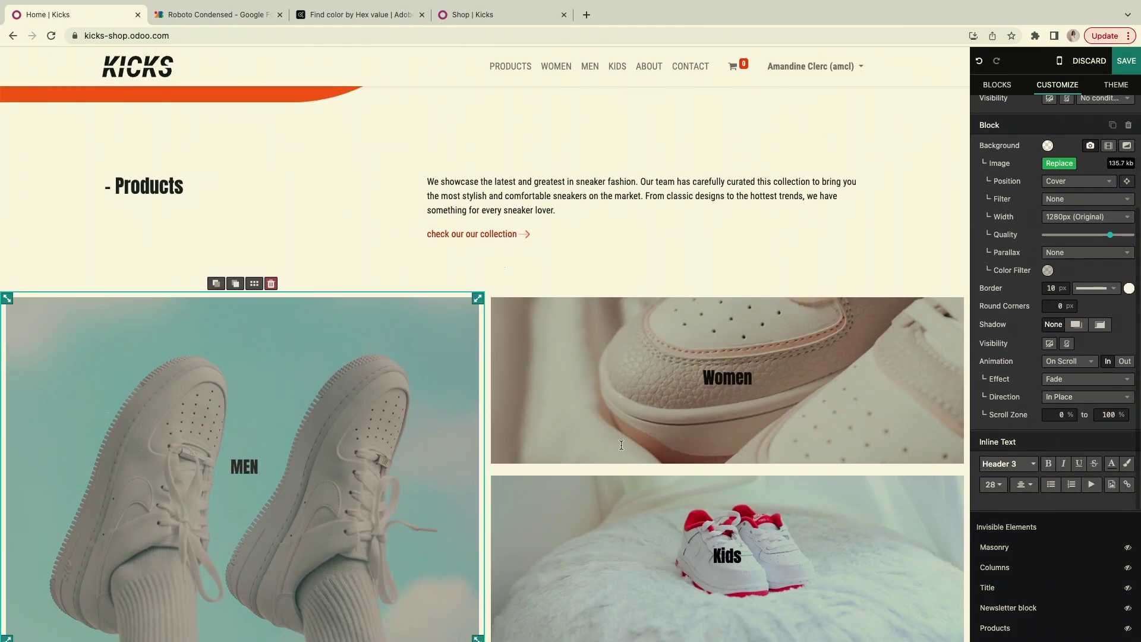
Give the Women image block an On Scroll animation with the Fade effect In Place.
{"action": "left_click", "coordinate": [783, 416]}
{"action": "left_click", "coordinate": [1088, 414]}
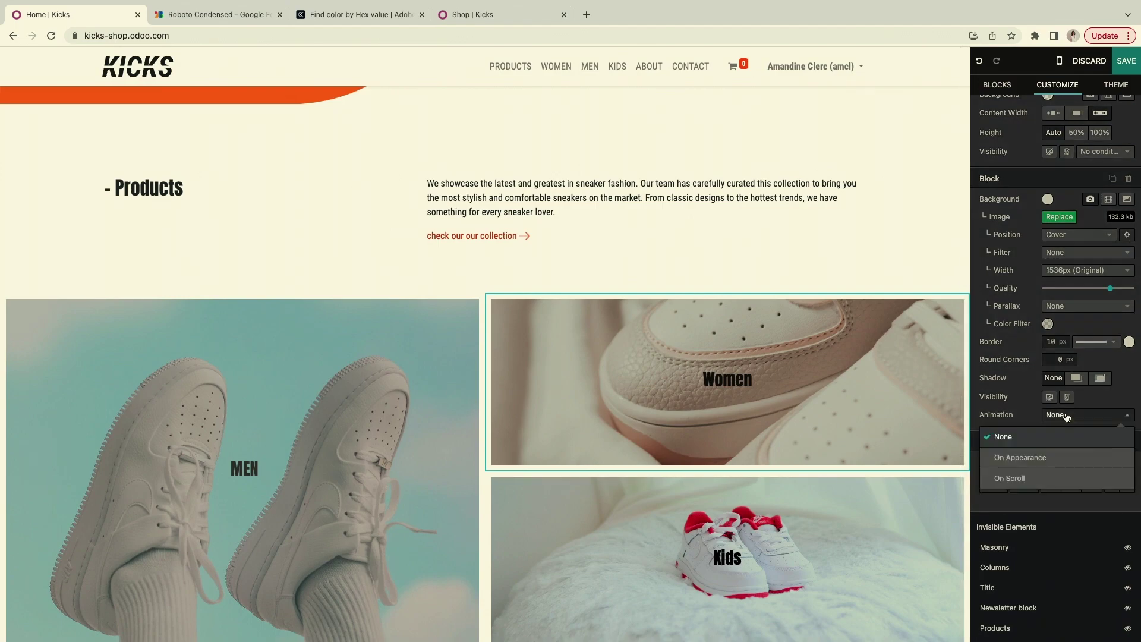
{"action": "left_click", "coordinate": [1052, 456]}
{"action": "left_click", "coordinate": [1063, 433]}
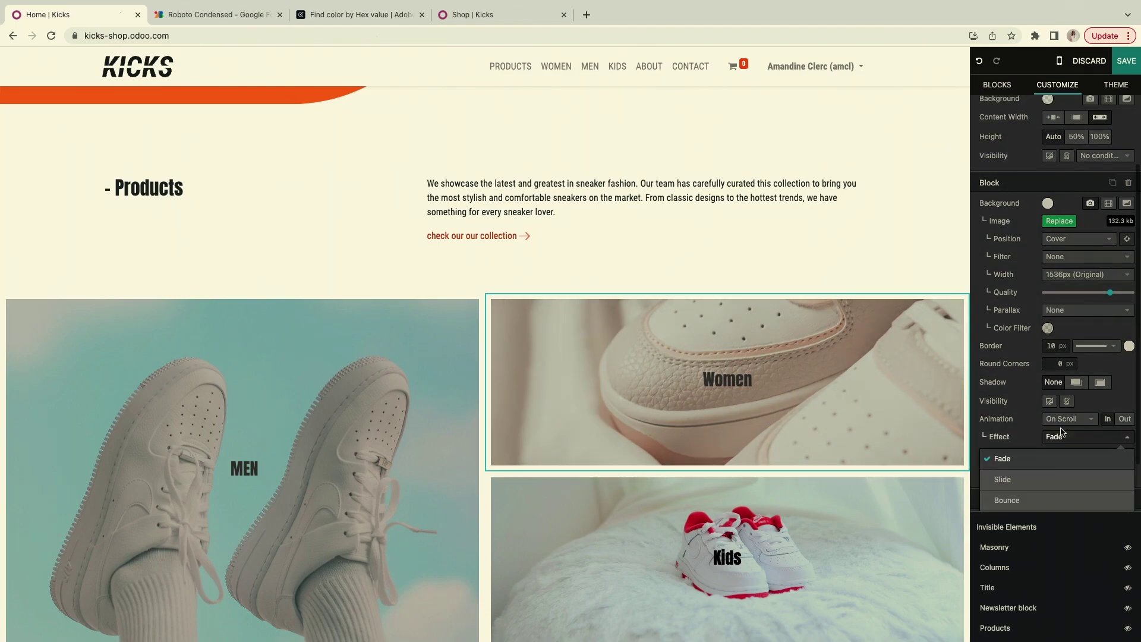
{"action": "left_click", "coordinate": [1026, 467]}
{"action": "scroll", "coordinate": [729, 456], "scroll_direction": "down", "scroll_amount": 3}
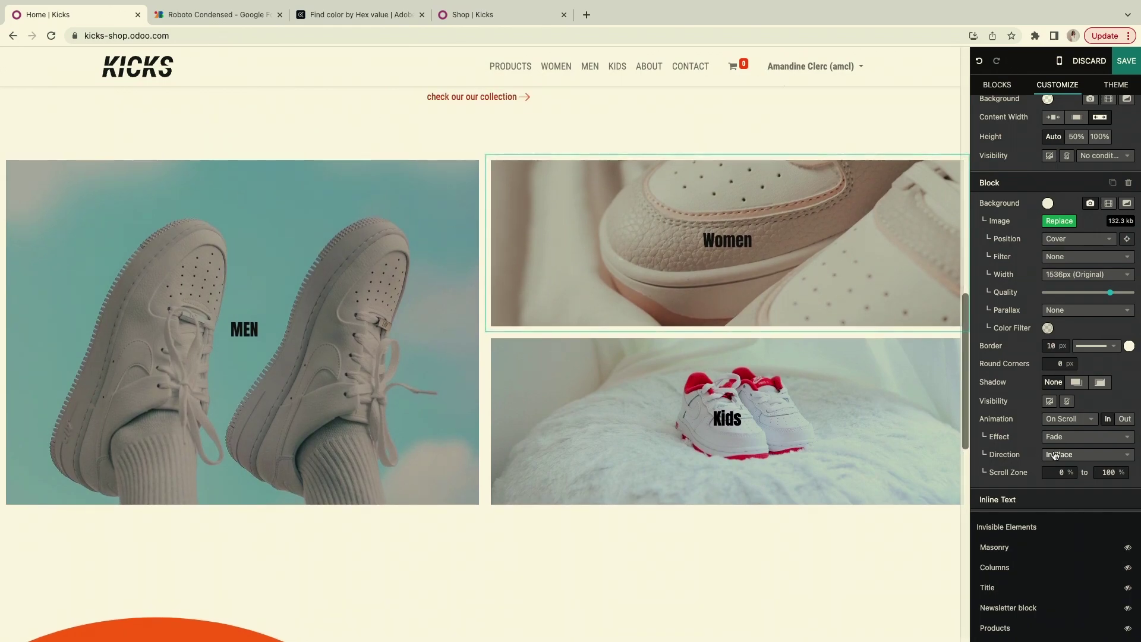
Give the Kids image block an On Scroll animation.
{"action": "left_click", "coordinate": [779, 443]}
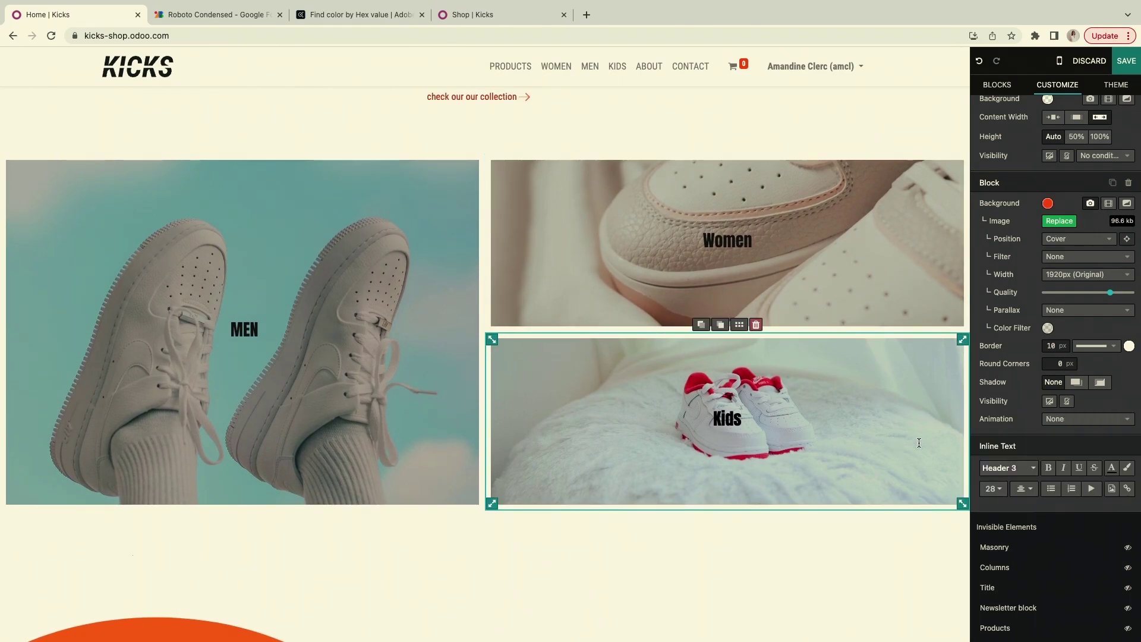
{"action": "left_click", "coordinate": [1048, 418]}
{"action": "left_click", "coordinate": [1053, 479]}
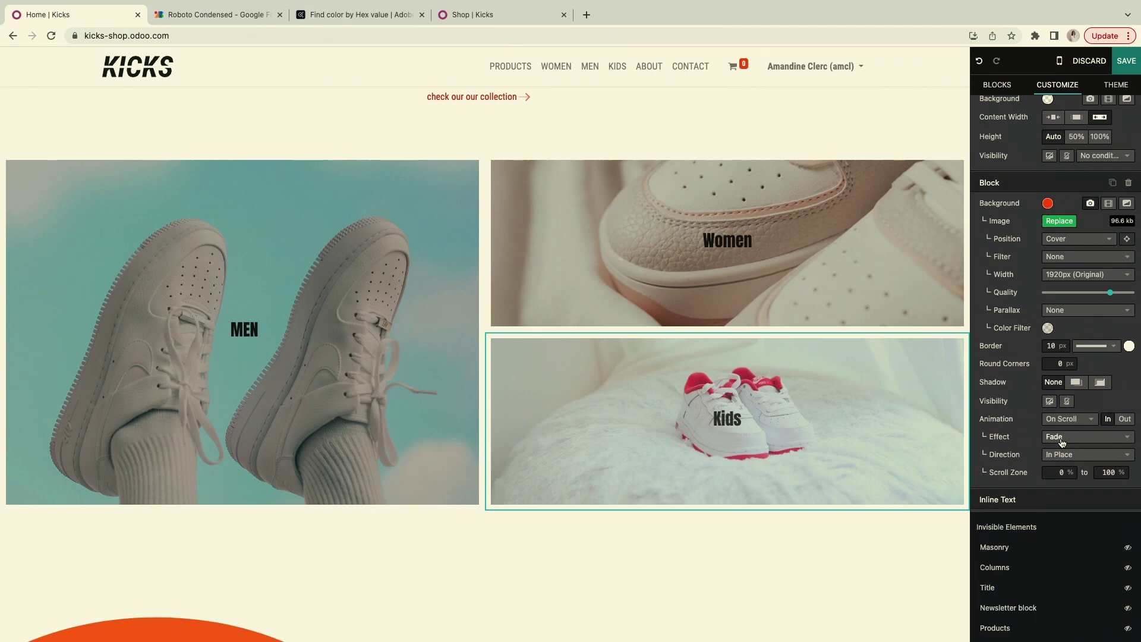
Set the Kids image block's scroll animation to the Fade effect In Place and preview it on the page.
{"action": "left_click", "coordinate": [1063, 443]}
{"action": "left_click", "coordinate": [1058, 454]}
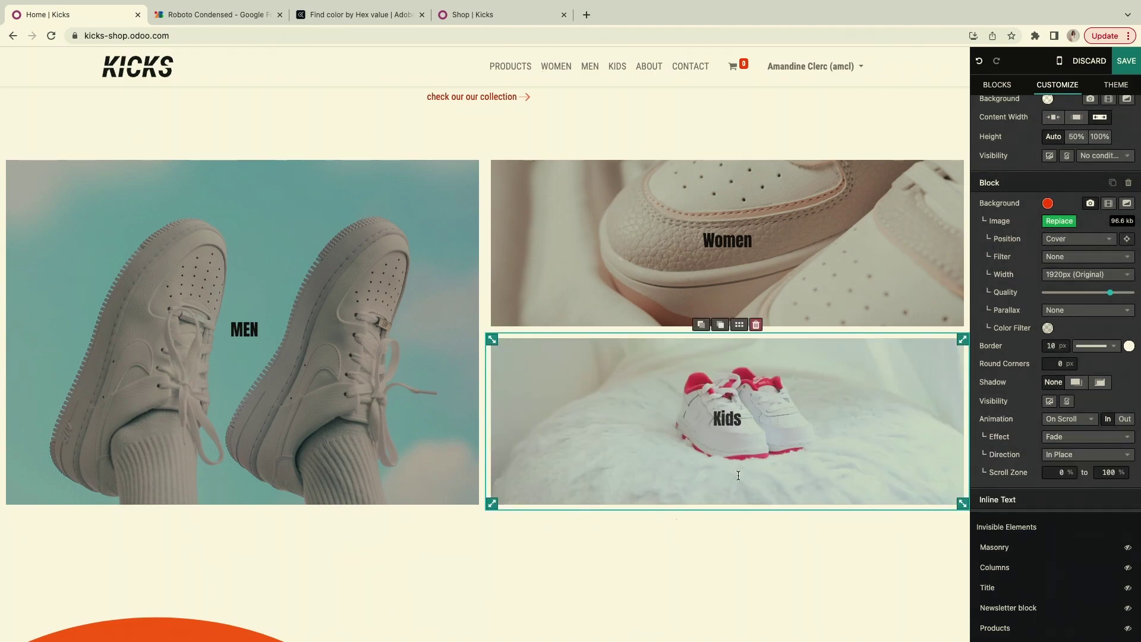
{"action": "scroll", "coordinate": [738, 476], "scroll_direction": "up", "scroll_amount": 5}
{"action": "scroll", "coordinate": [738, 476], "scroll_direction": "down", "scroll_amount": 2}
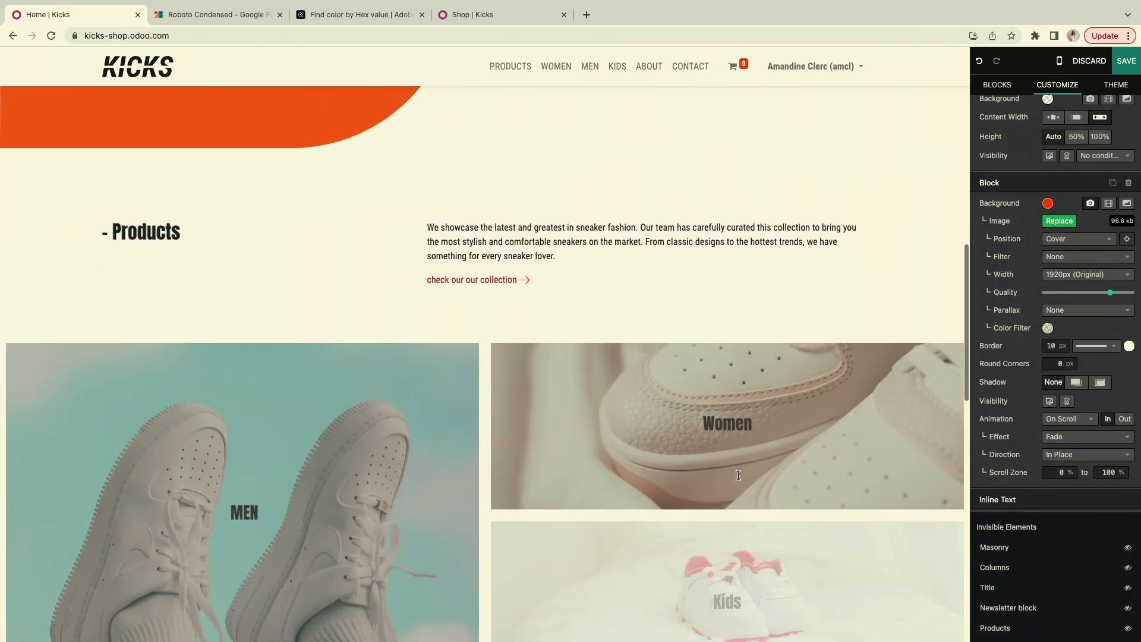
{"action": "scroll", "coordinate": [739, 475], "scroll_direction": "down", "scroll_amount": 15}
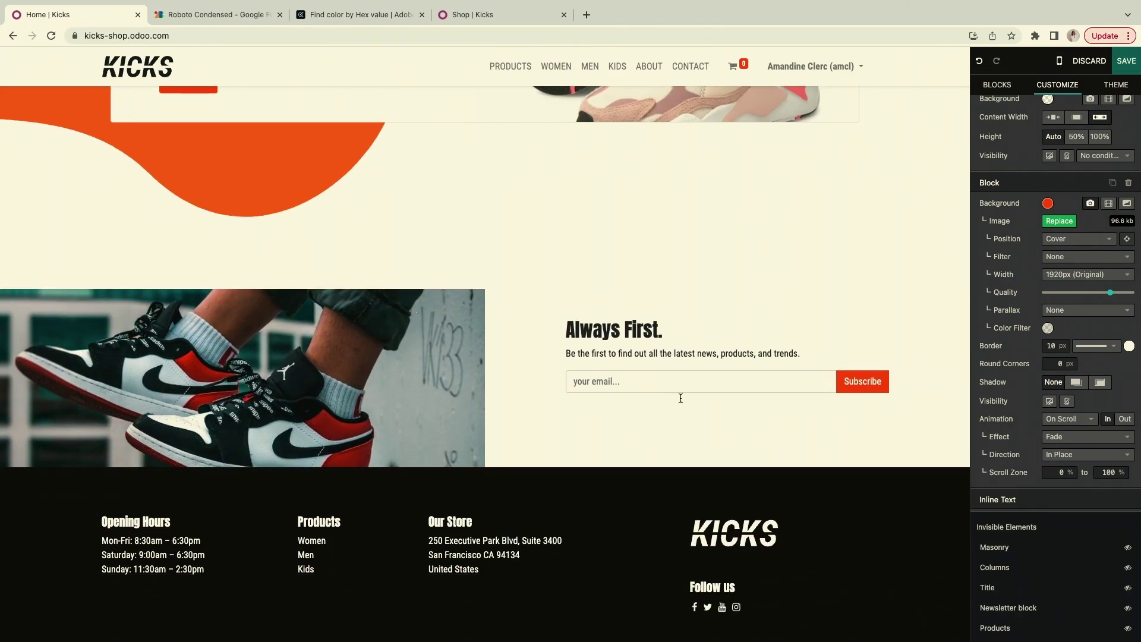
Save the homepage and review the scroll animations from the hero section down past the Best Sellers title.
{"action": "key", "text": "ctrl+s"}
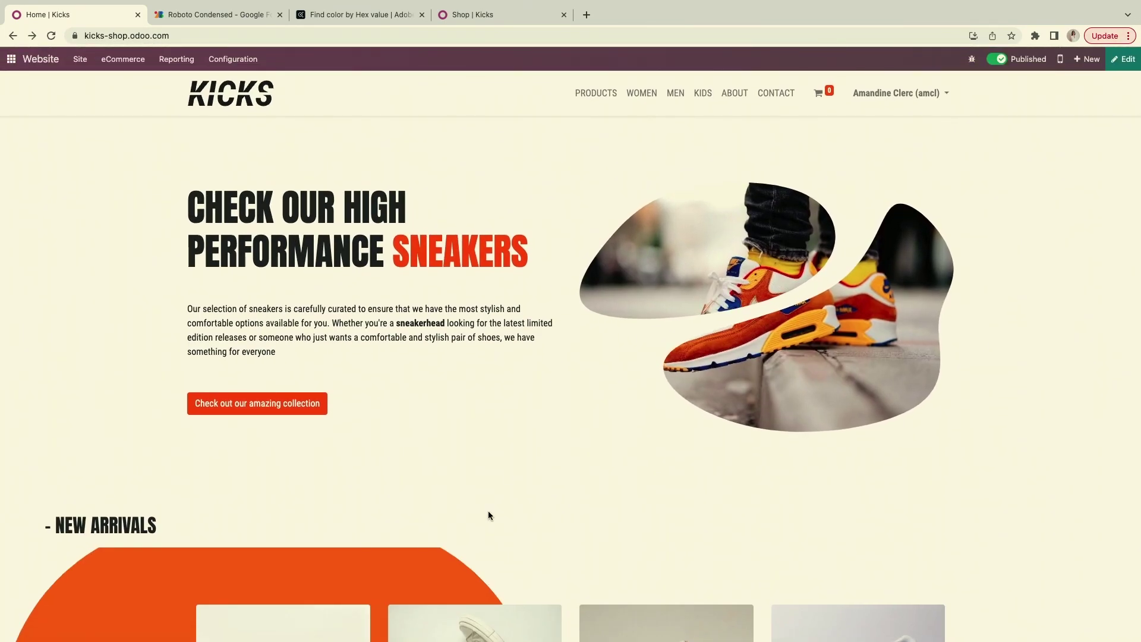
{"action": "scroll", "coordinate": [646, 392], "scroll_direction": "down", "scroll_amount": 10}
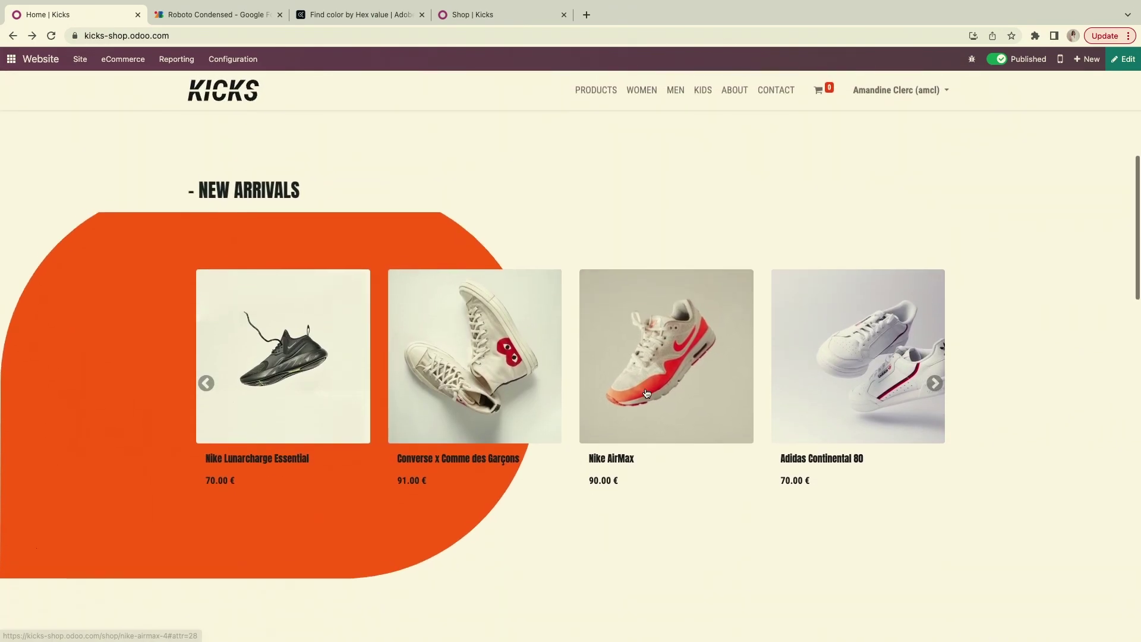
{"action": "scroll", "coordinate": [646, 392], "scroll_direction": "down", "scroll_amount": 10}
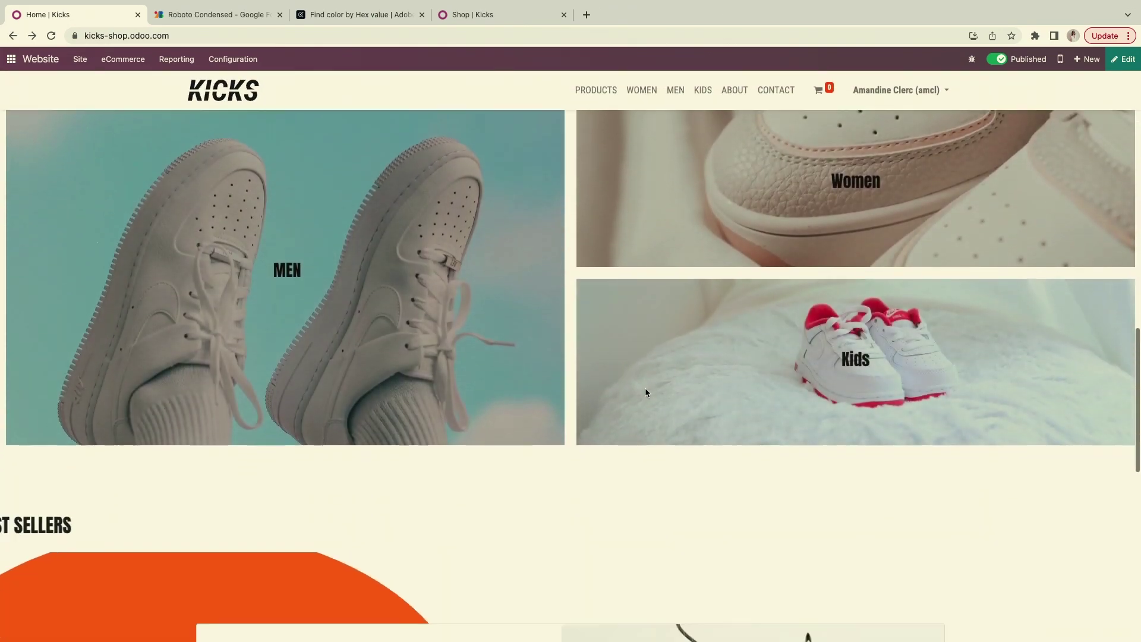
{"action": "scroll", "coordinate": [646, 392], "scroll_direction": "down", "scroll_amount": 5}
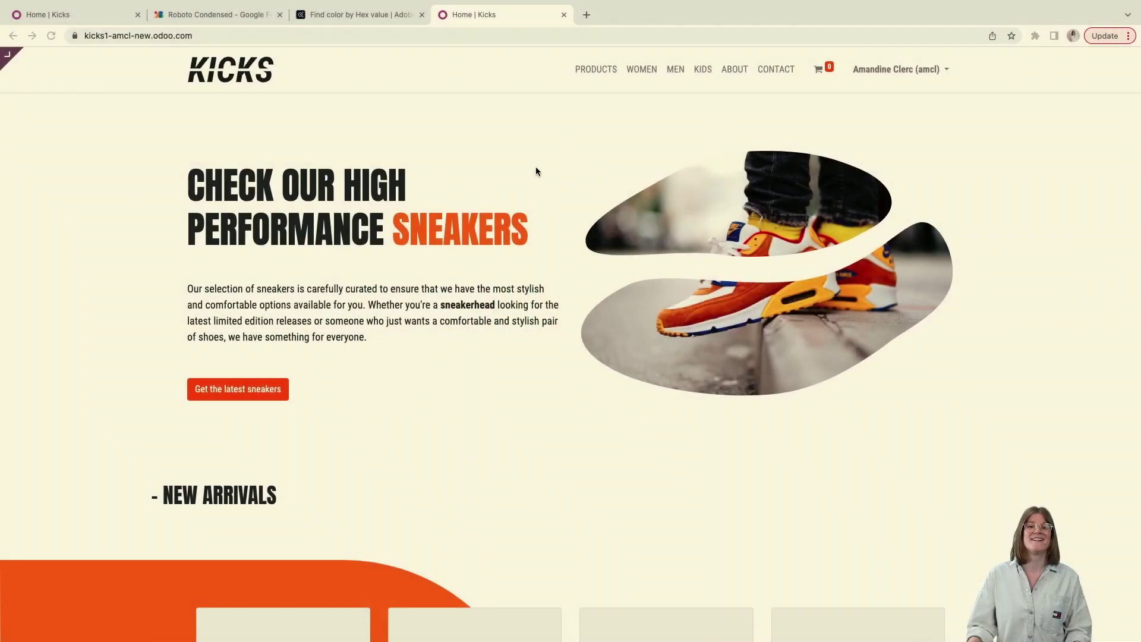
Find the Nike Huarache among the finished shop's products and add it to the cart in size 39.
{"action": "left_click", "coordinate": [595, 70]}
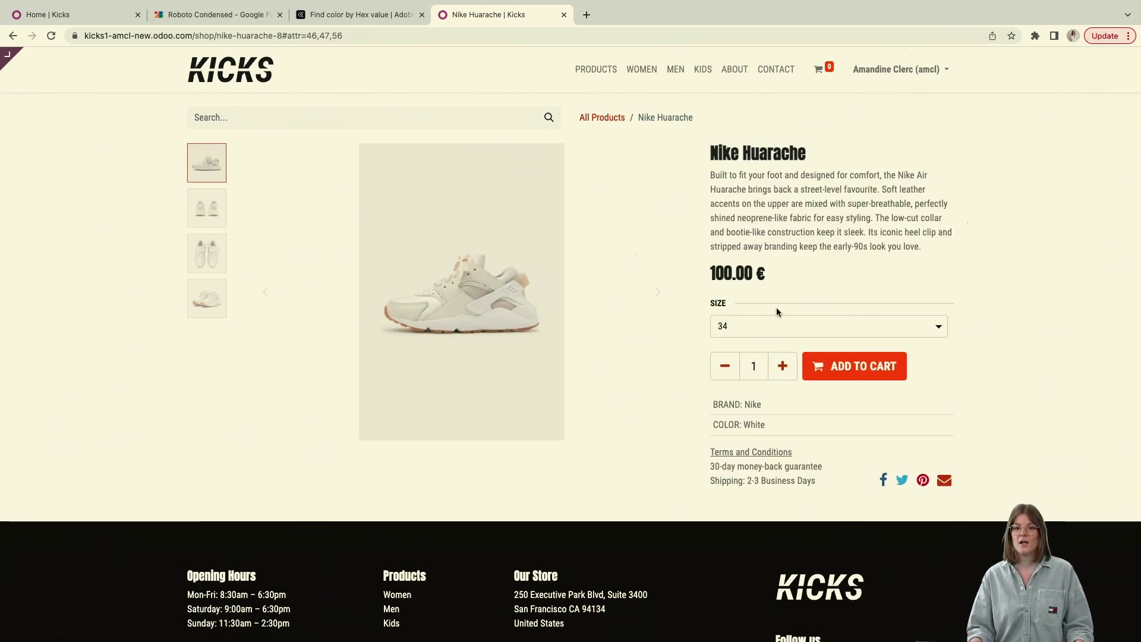
{"action": "left_click", "coordinate": [754, 326]}
{"action": "left_click", "coordinate": [737, 405]}
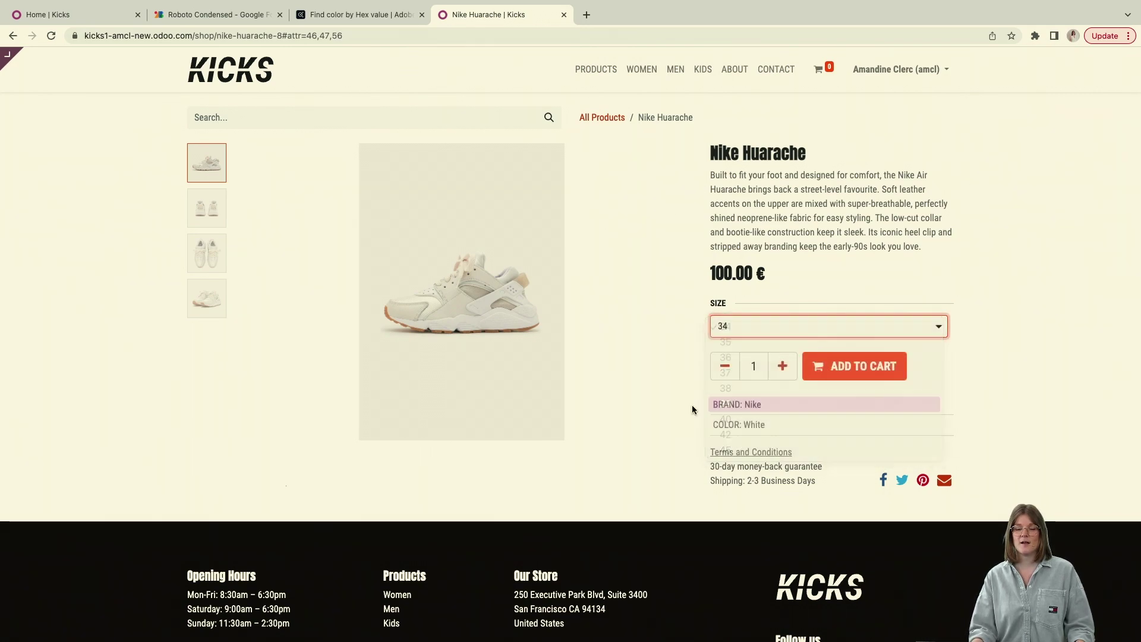
{"action": "left_click", "coordinate": [865, 370]}
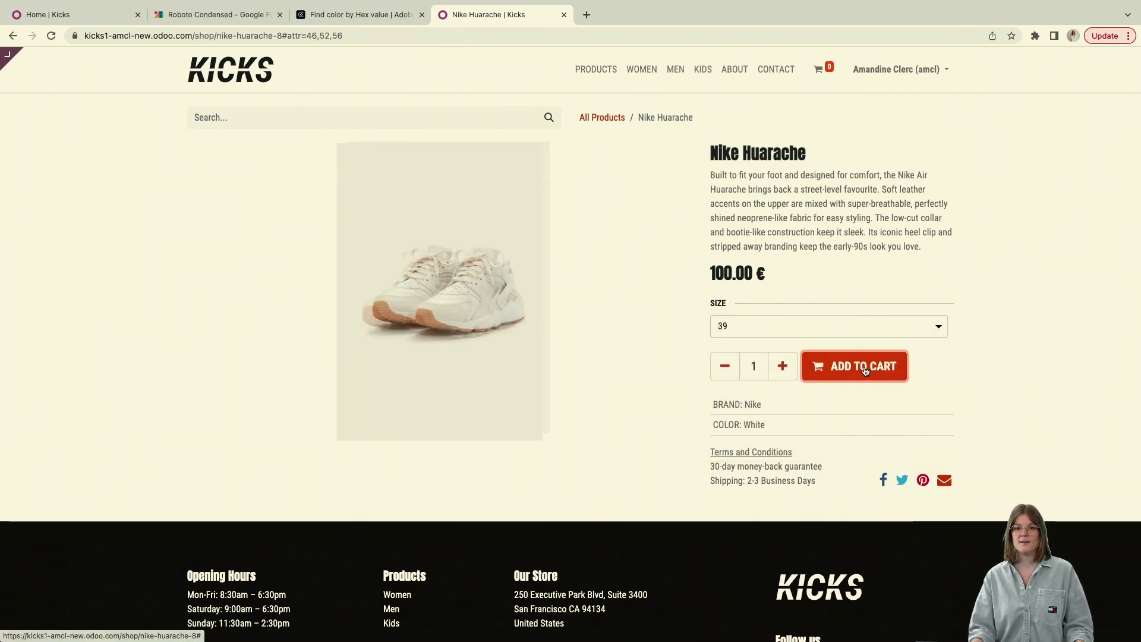
Check out one size 39 Nike Huarache from the cart and pay with the Demo provider using the Successful status.
{"action": "left_click", "coordinate": [820, 69]}
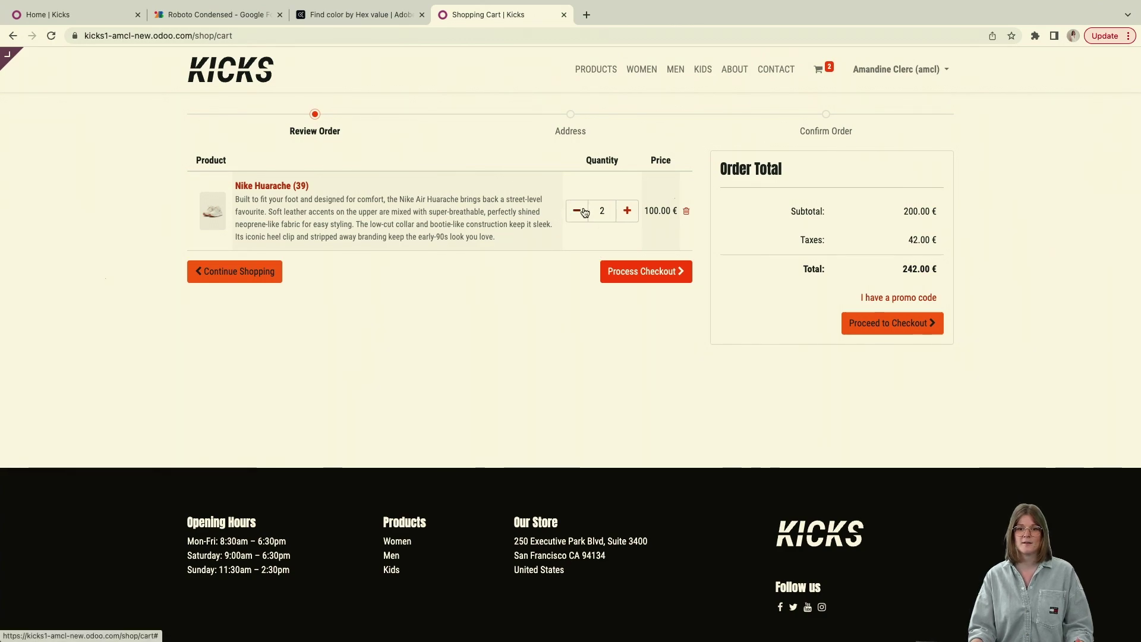
{"action": "left_click", "coordinate": [634, 272]}
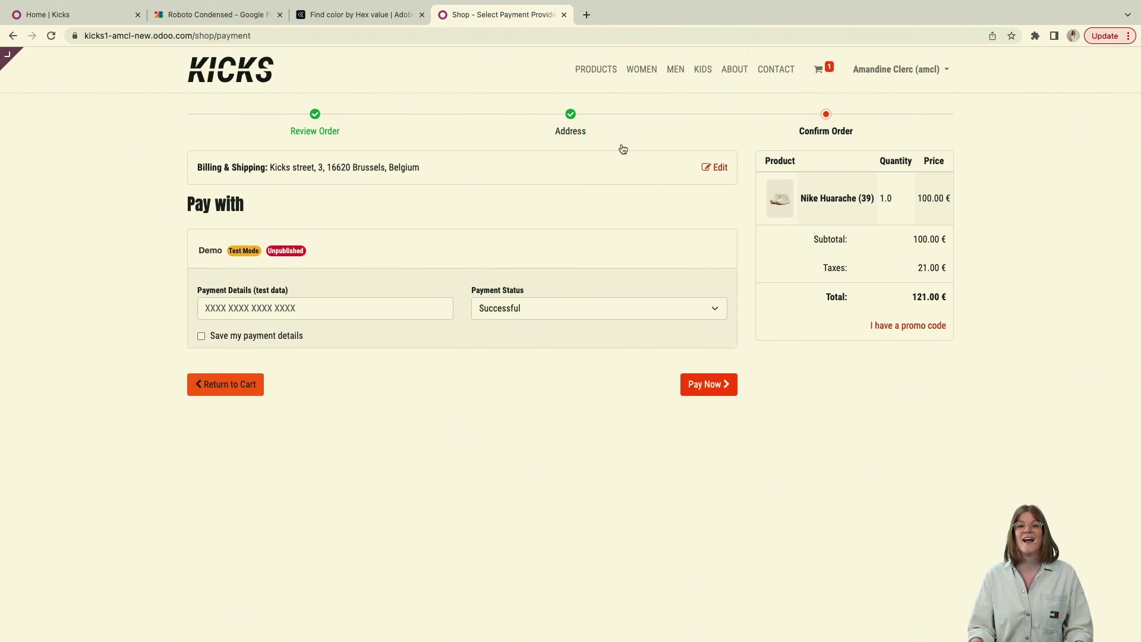
{"action": "left_click", "coordinate": [714, 387]}
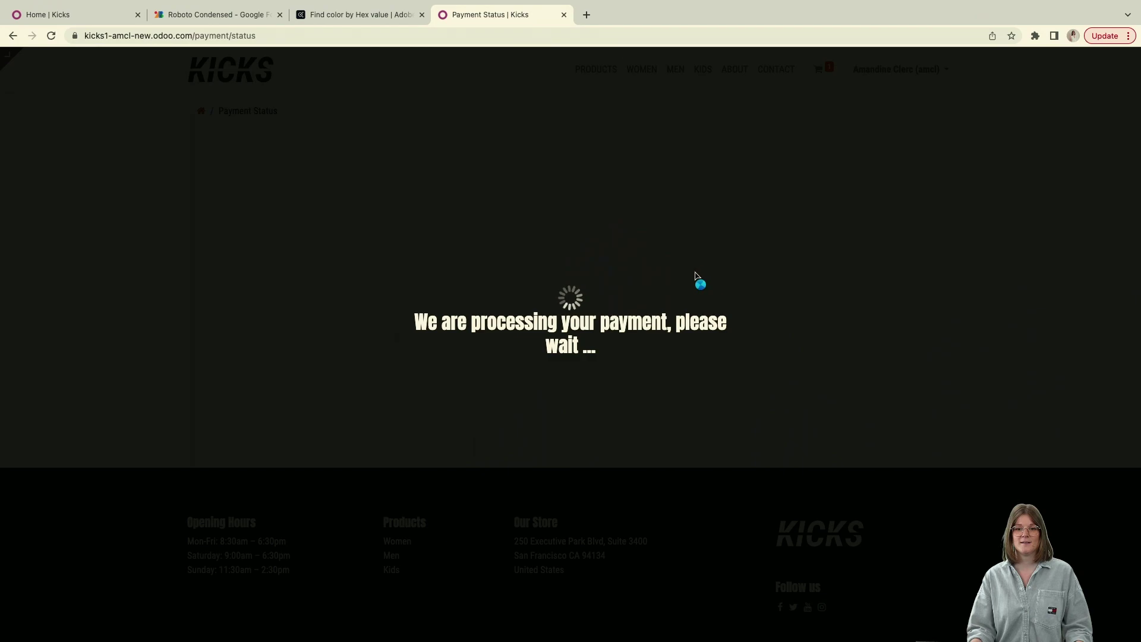